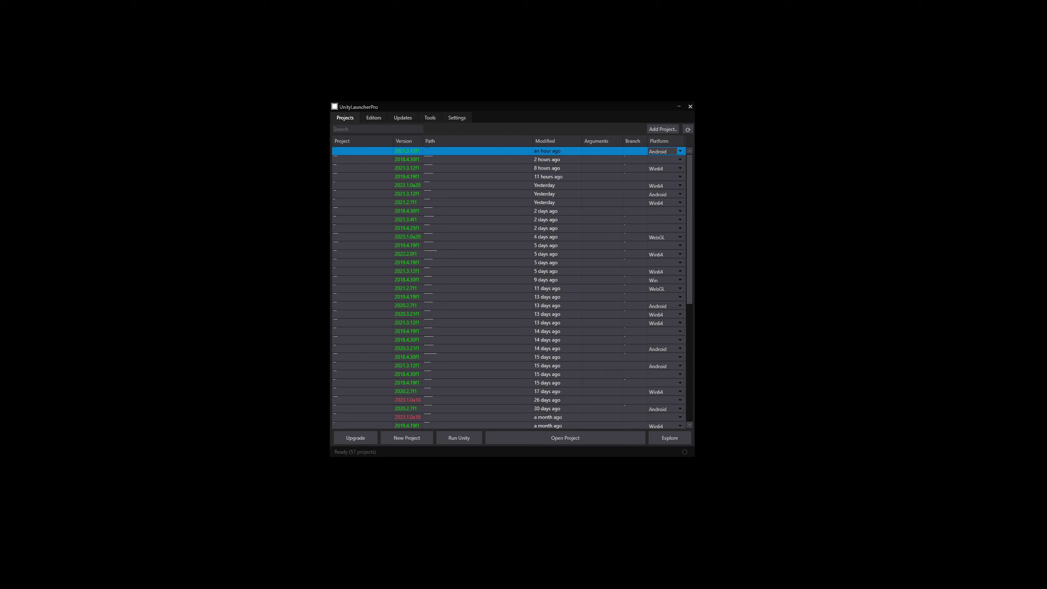
Pick the 2022.2.0f1 editor and create a new project named 'Spline'
{"action": "left_click", "coordinate": [379, 121]}
{"action": "left_click", "coordinate": [373, 161]}
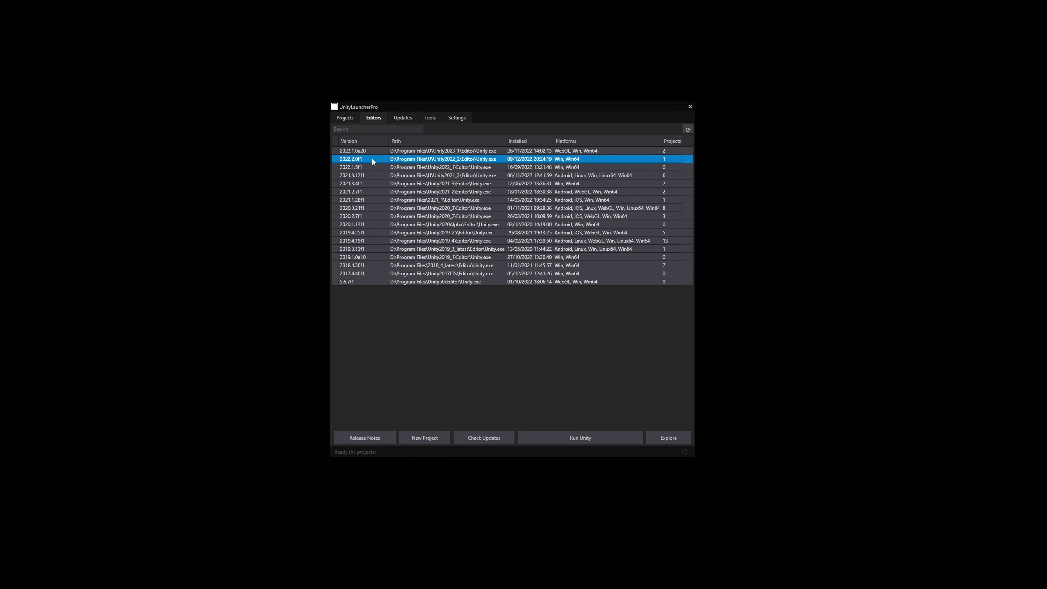
{"action": "left_click", "coordinate": [425, 438]}
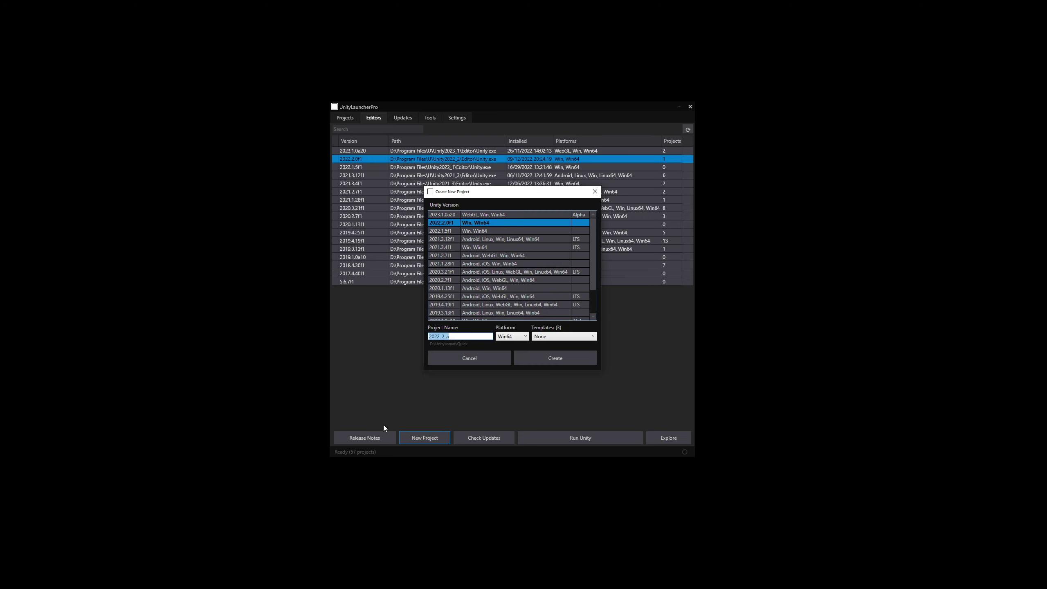
{"action": "type", "text": "Spl"}
{"action": "type", "text": "ines"}
{"action": "key", "text": "Return"}
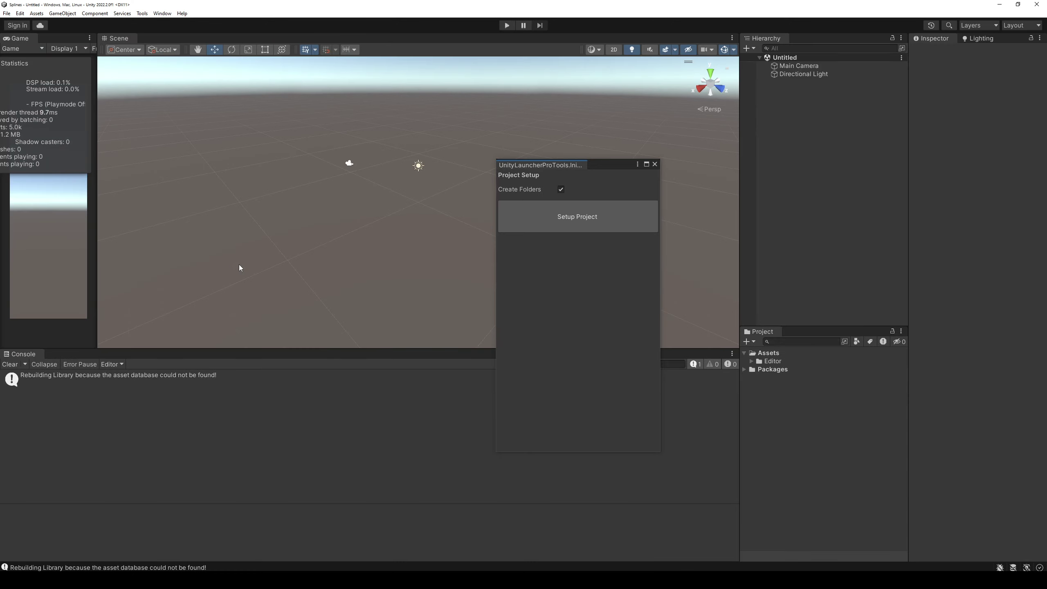
Set up the project's standard folders and resize the Game view beside the Scene view
{"action": "left_click", "coordinate": [516, 224]}
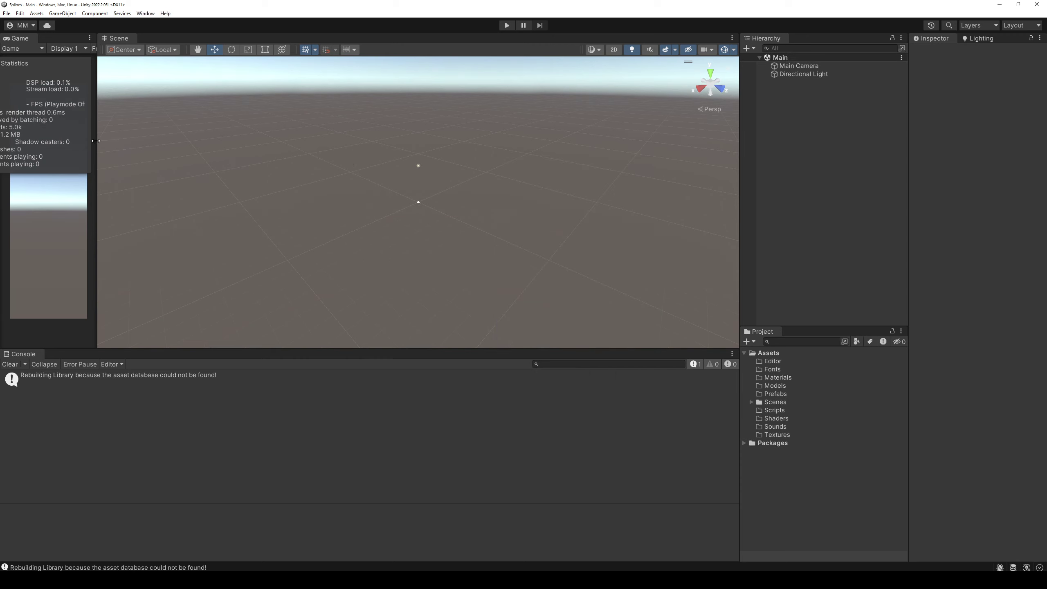
{"action": "mouse_move", "coordinate": [98, 144]}
{"action": "left_mouse_down"}
{"action": "mouse_move", "coordinate": [479, 145]}
{"action": "mouse_move", "coordinate": [342, 117]}
{"action": "left_mouse_up"}
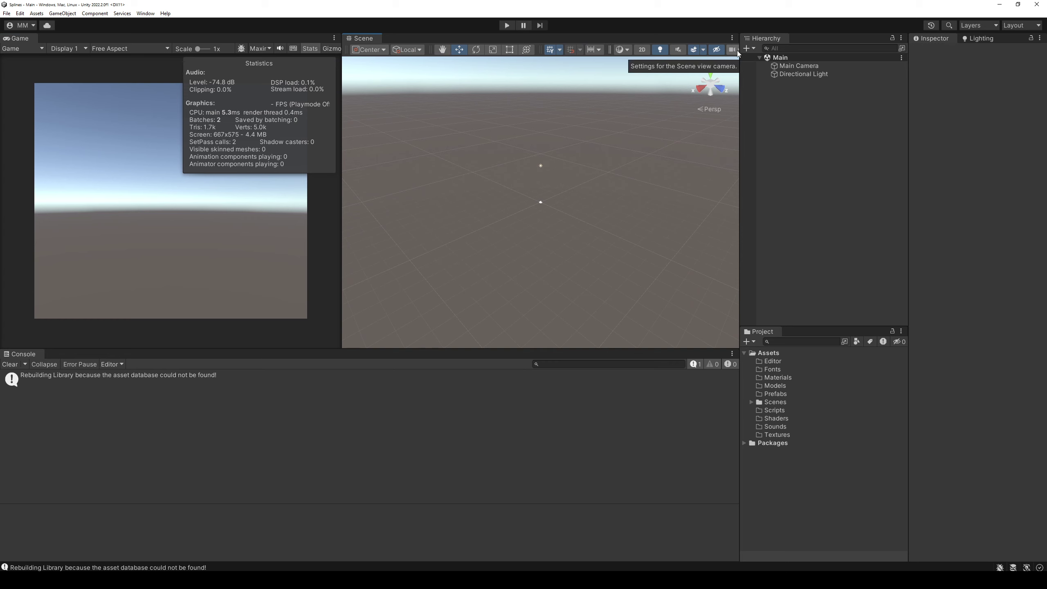
{"action": "left_click_drag", "start_coordinate": [342, 123], "coordinate": [293, 123]}
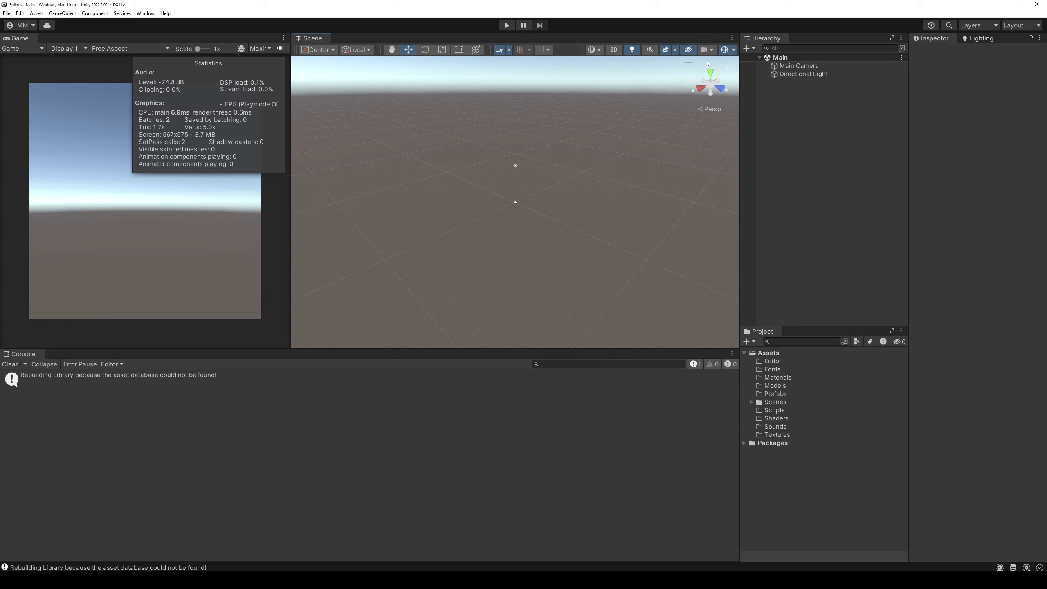
Check the Gizmos and scene camera settings, widen the Game view, and select then deselect Main Camera
{"action": "left_click", "coordinate": [734, 50]}
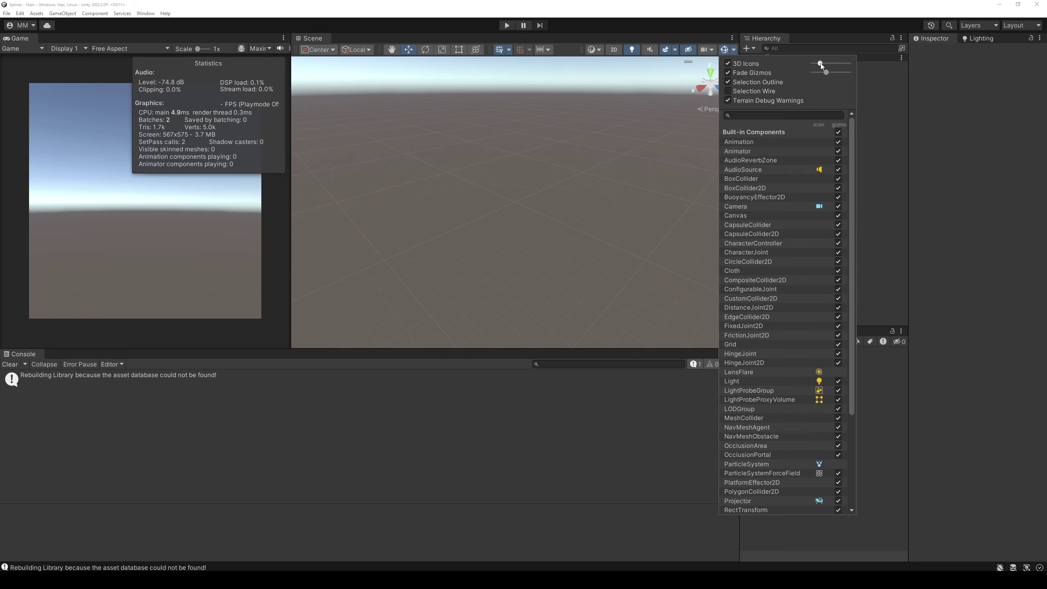
{"action": "left_click", "coordinate": [714, 49]}
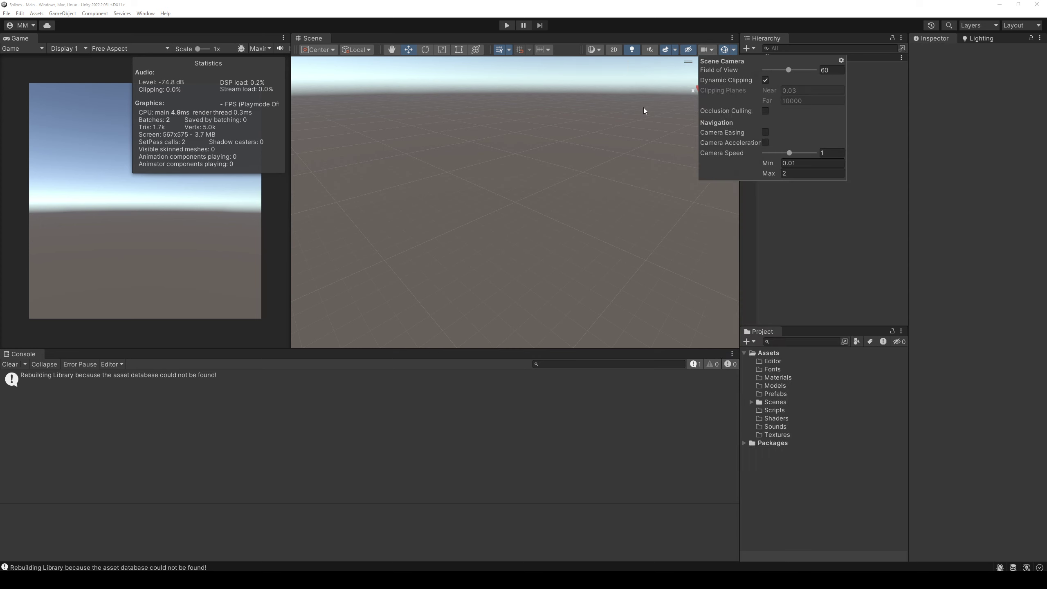
{"action": "left_click", "coordinate": [899, 97]}
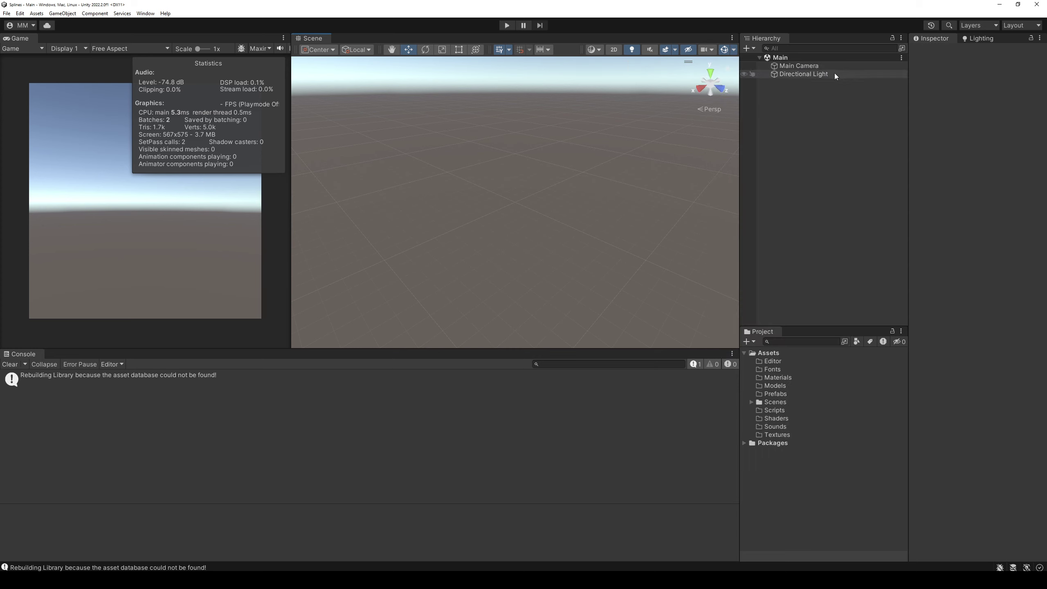
{"action": "left_click", "coordinate": [818, 66]}
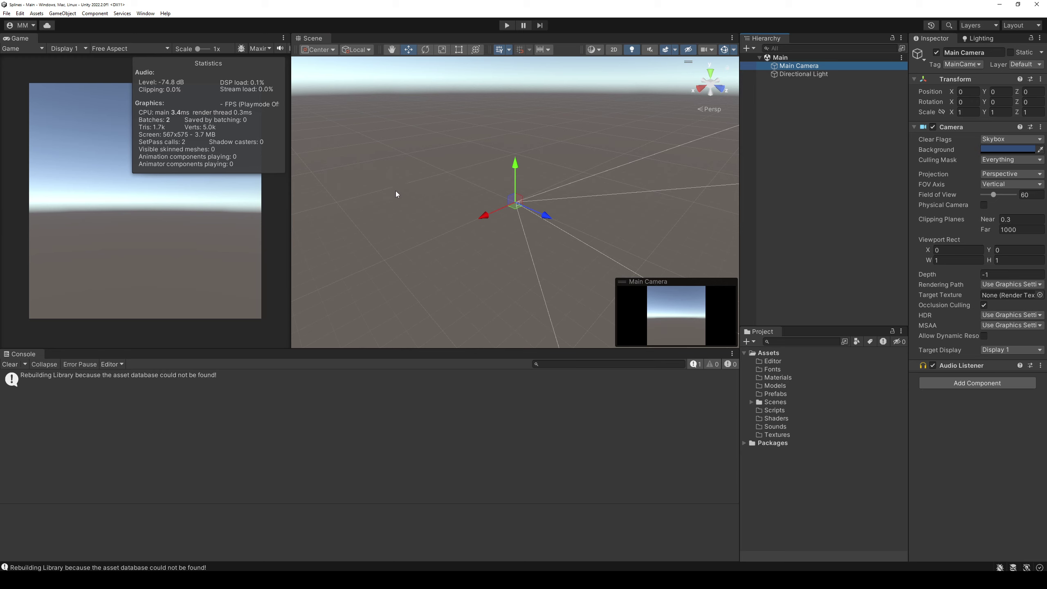
{"action": "left_click_drag", "start_coordinate": [291, 68], "coordinate": [387, 68]}
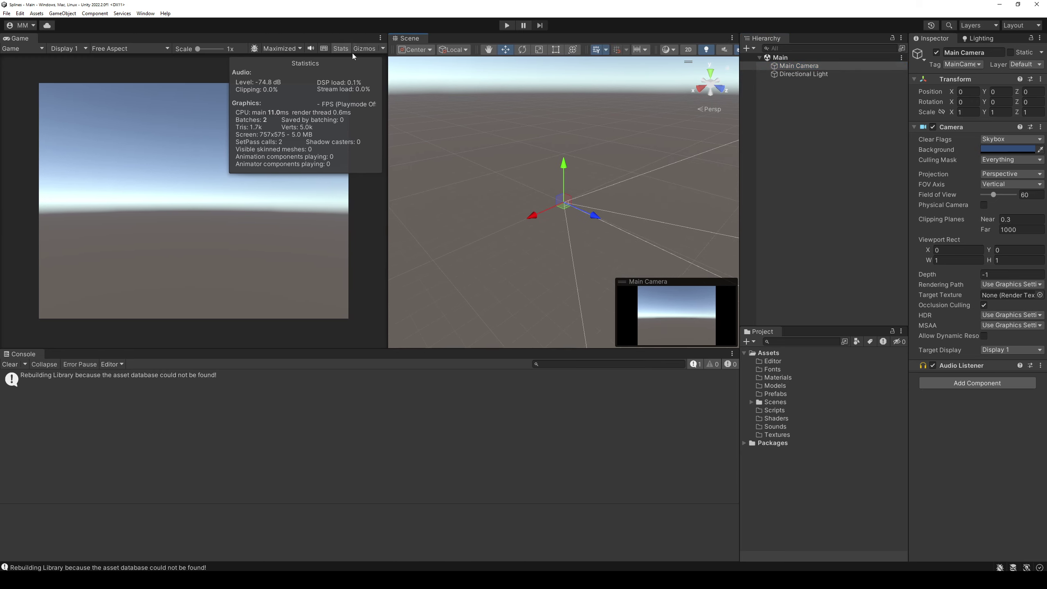
{"action": "left_click", "coordinate": [341, 48]}
{"action": "left_click", "coordinate": [793, 141]}
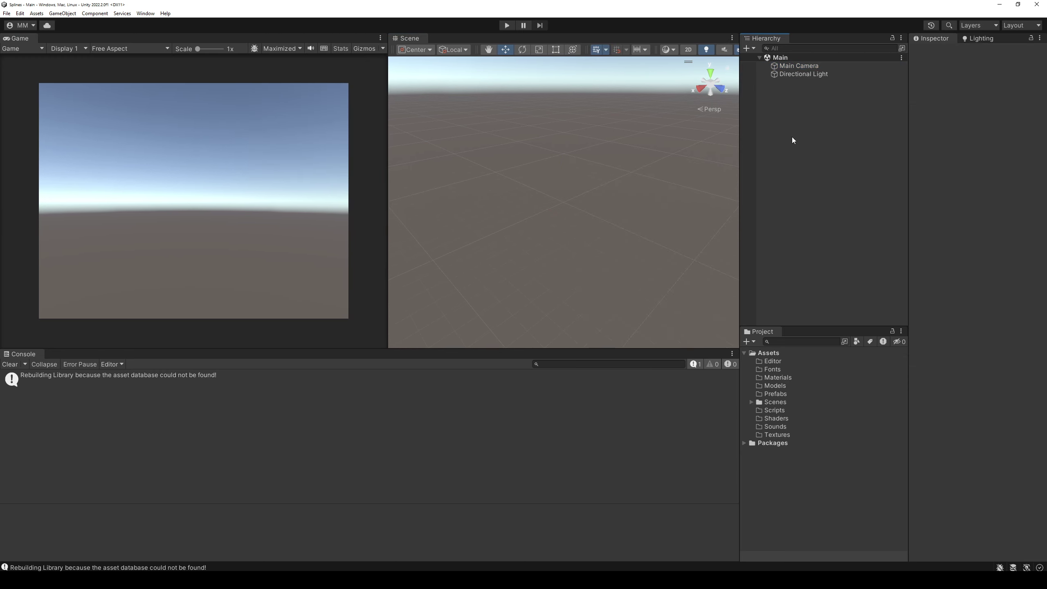
Install the Splines package from the Unity Registry in Package Manager, searching 'spline'
{"action": "left_click", "coordinate": [145, 13]}
{"action": "left_click", "coordinate": [182, 96]}
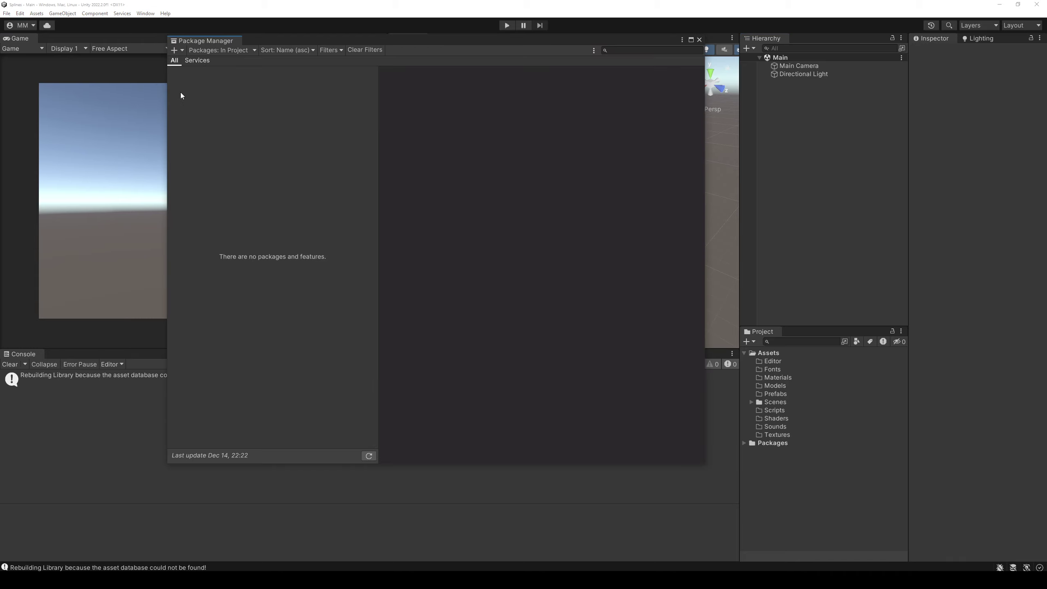
{"action": "left_click", "coordinate": [222, 50]}
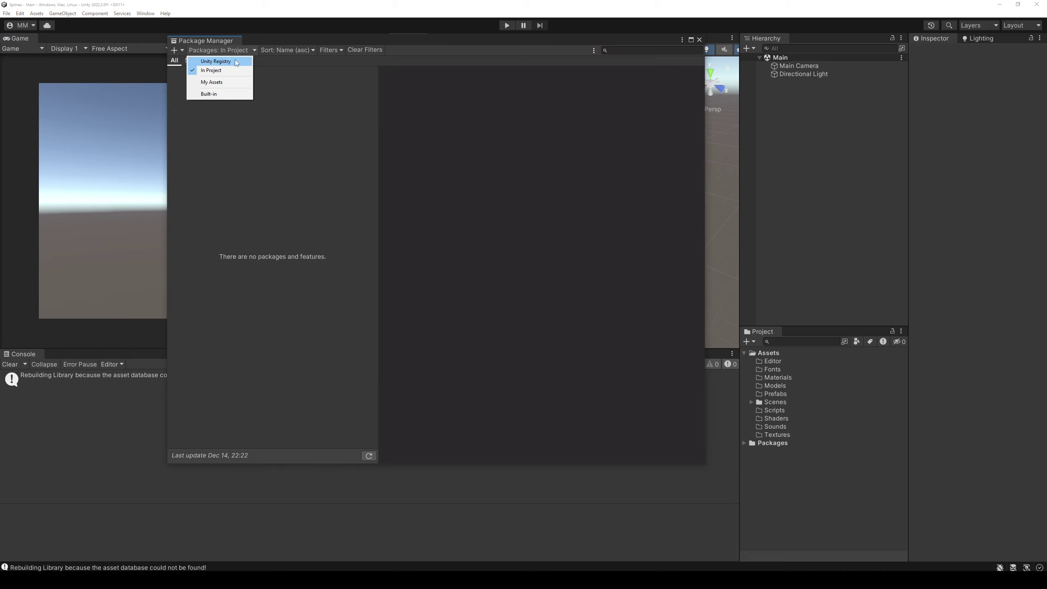
{"action": "left_click", "coordinate": [210, 62]}
{"action": "left_click", "coordinate": [634, 53]}
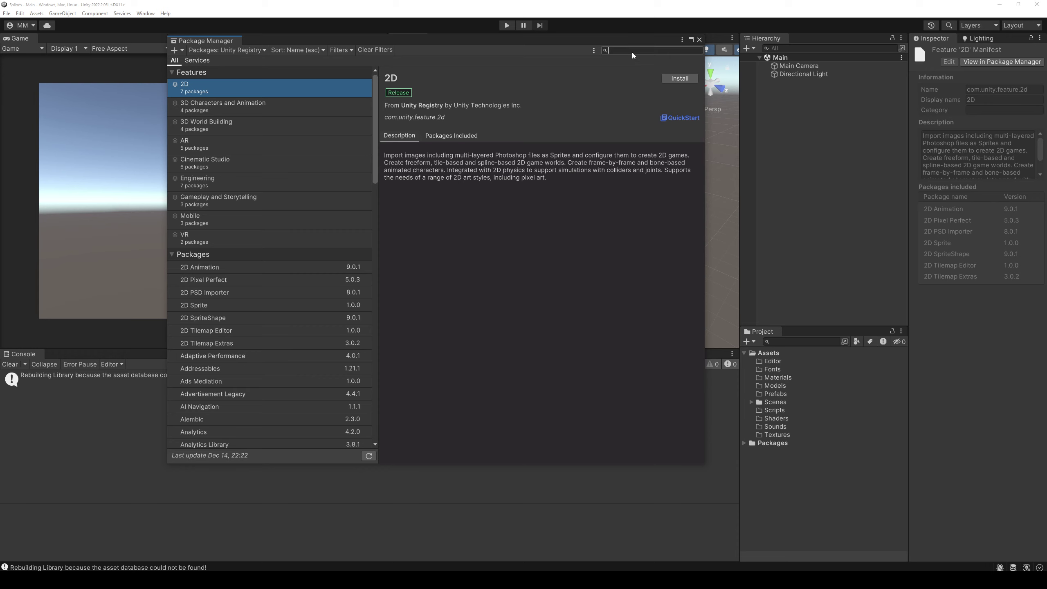
{"action": "type", "text": "spline"}
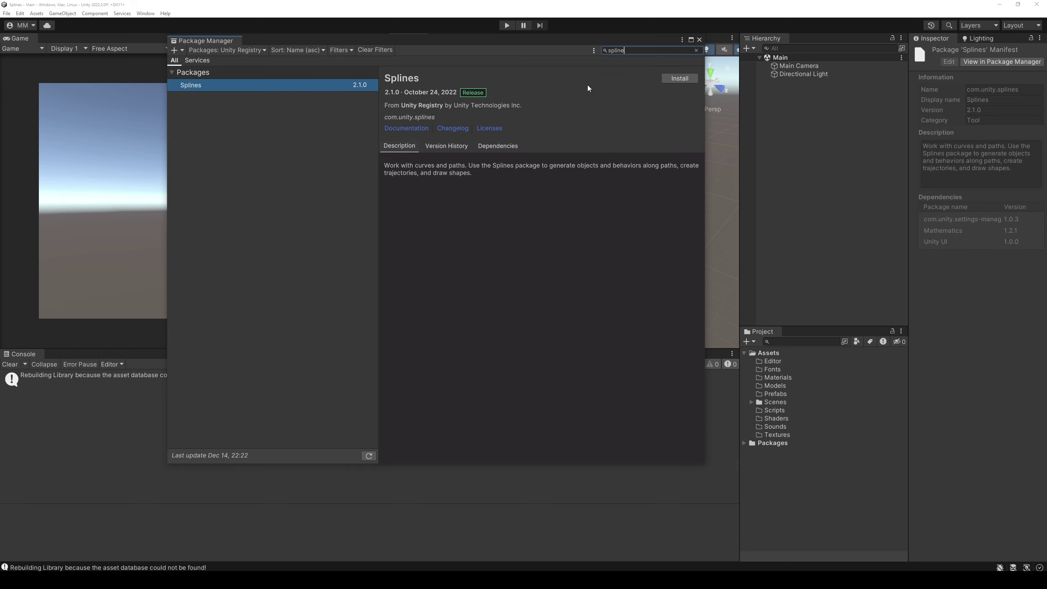
{"action": "left_click", "coordinate": [664, 81]}
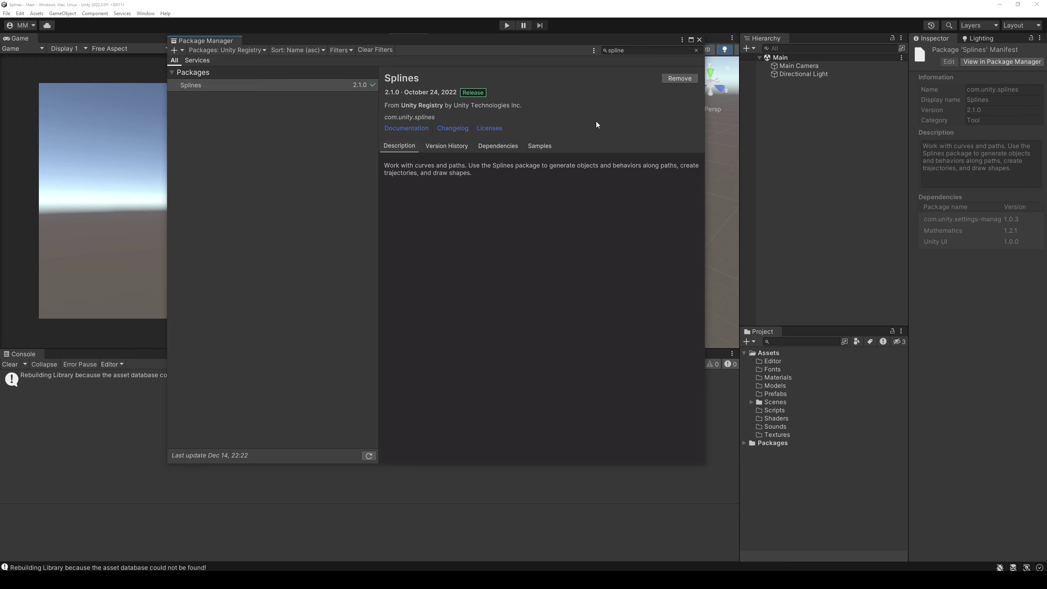
Import the Spline Examples sample and move the Package Manager window aside
{"action": "left_click", "coordinate": [539, 145]}
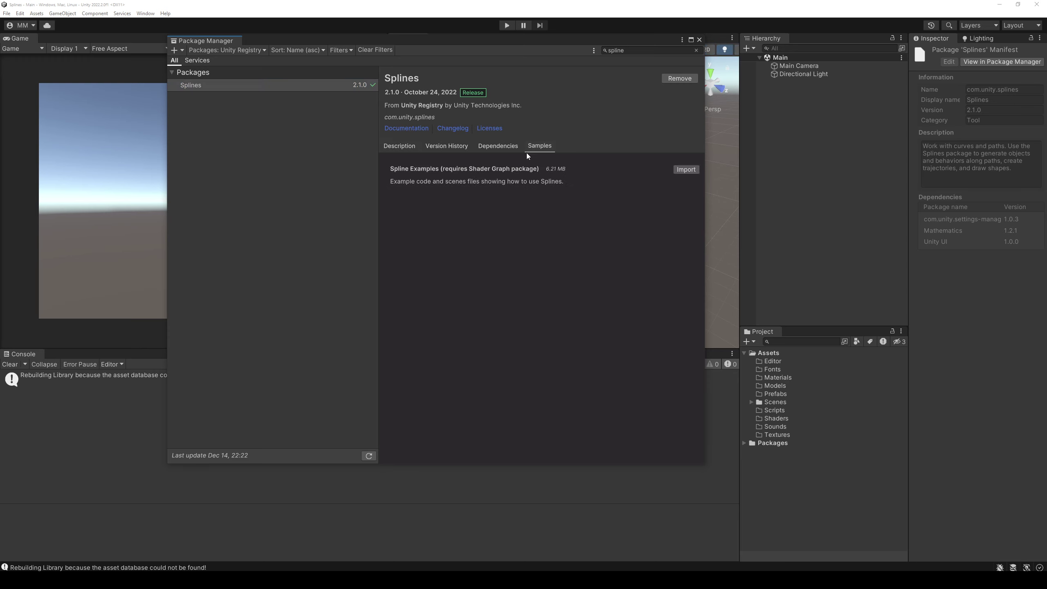
{"action": "left_click", "coordinate": [686, 170]}
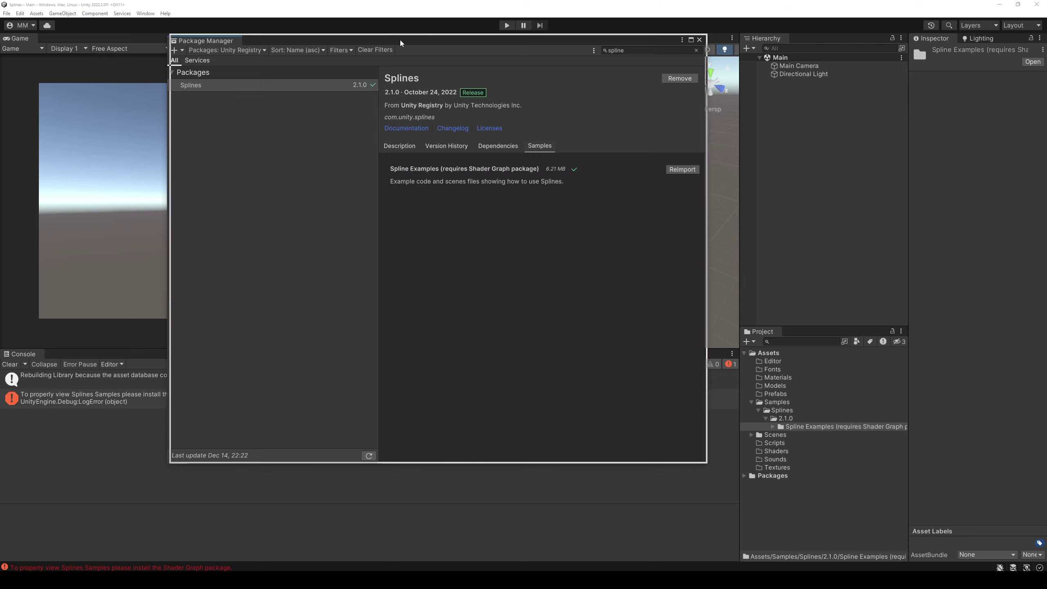
{"action": "left_click_drag", "start_coordinate": [396, 37], "coordinate": [515, 36]}
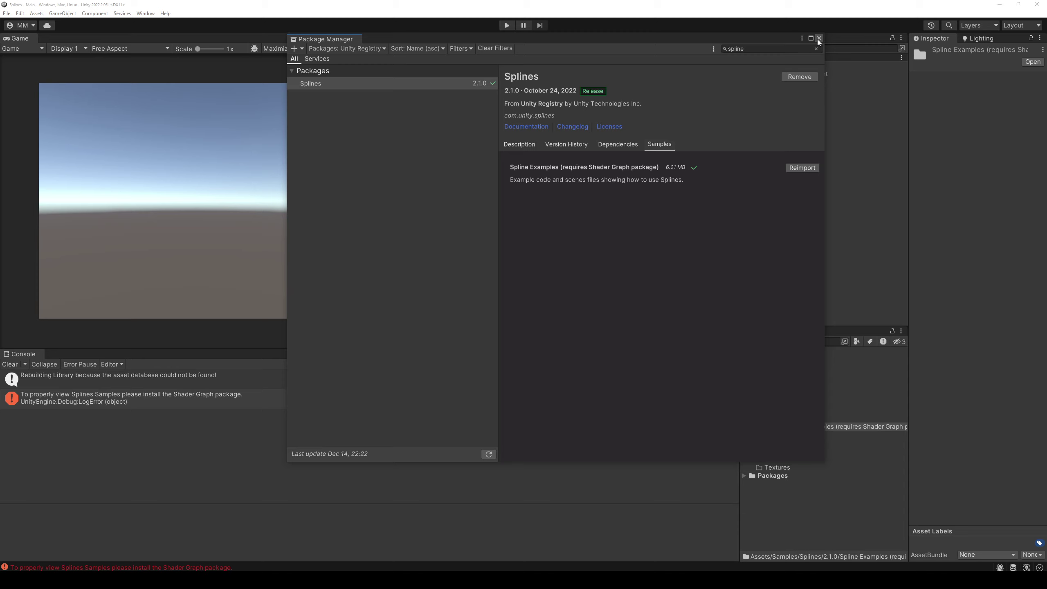
Install Shader Graph 14.0.4 via 'shader' search, check its dependencies, clear the Console, close Package Manager
{"action": "double_click", "coordinate": [771, 50]}
{"action": "type", "text": "shader"}
{"action": "left_click", "coordinate": [801, 78]}
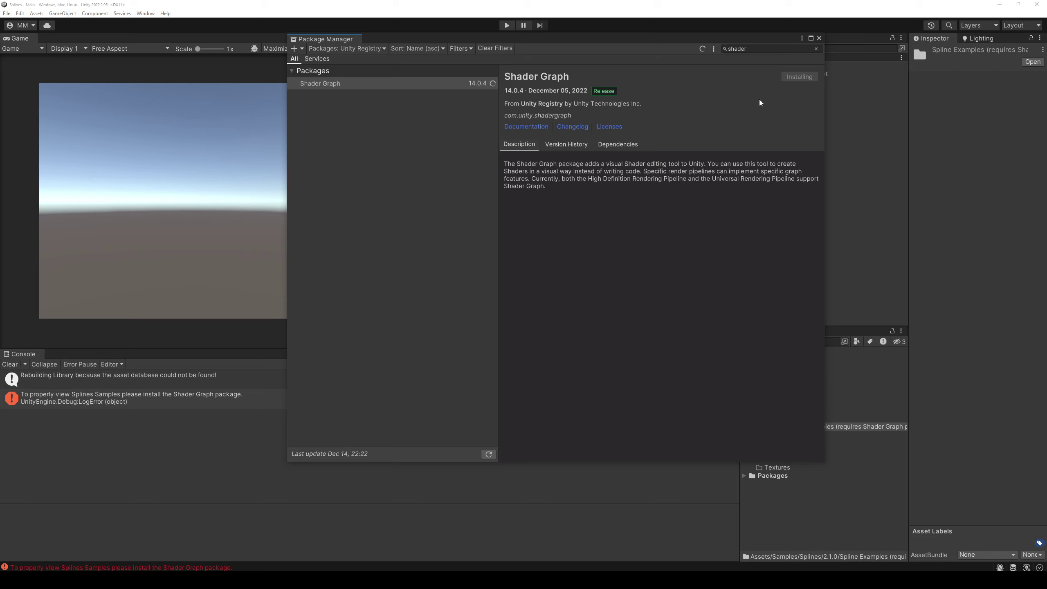
{"action": "left_click", "coordinate": [631, 146]}
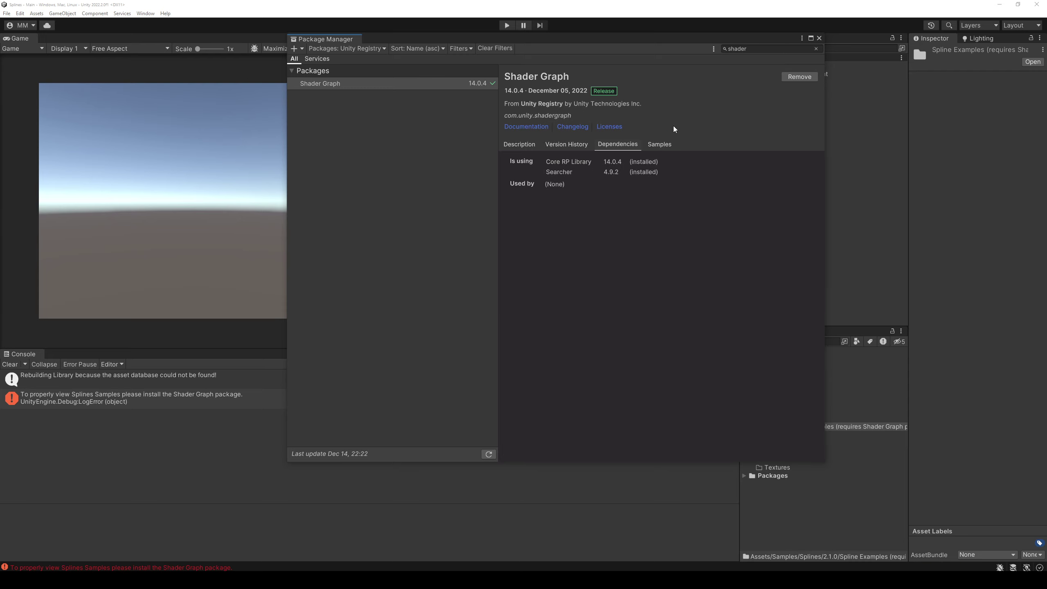
{"action": "left_click", "coordinate": [9, 364]}
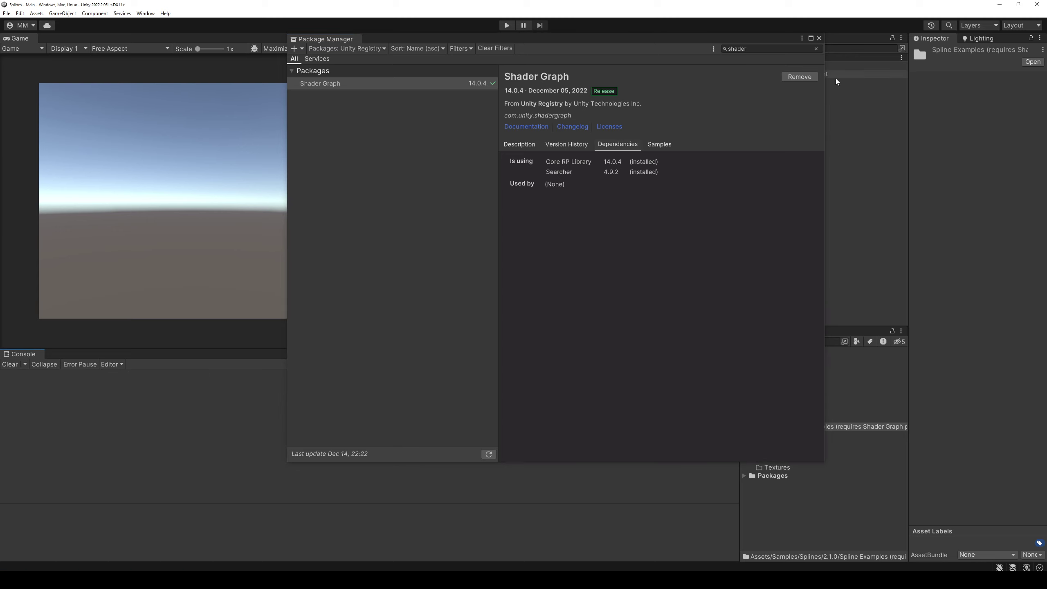
{"action": "left_click", "coordinate": [818, 38]}
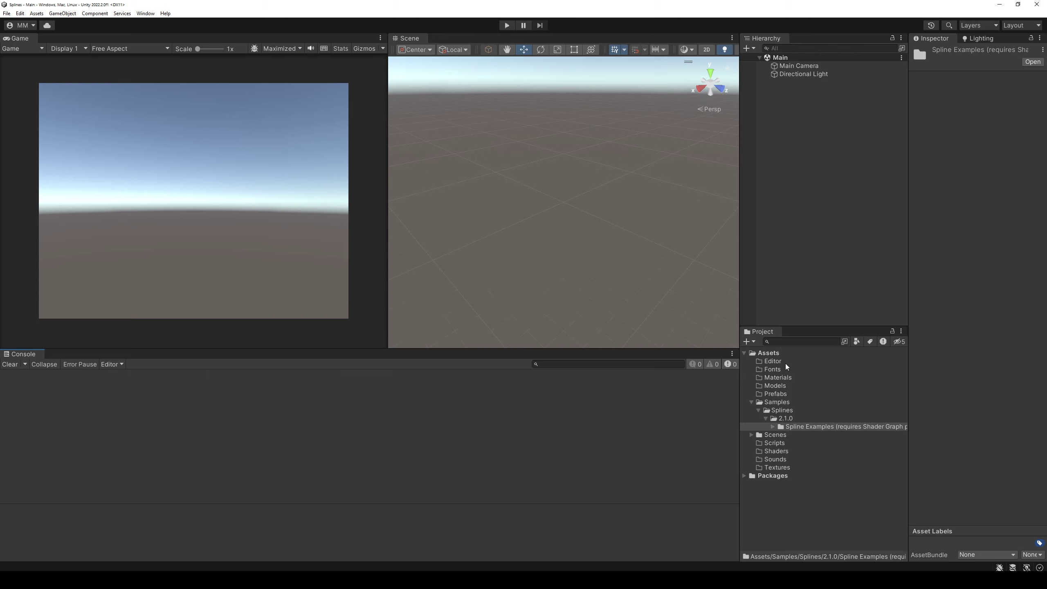
Expand Spline Examples > Scenes and make the Project panel taller
{"action": "double_click", "coordinate": [776, 428]}
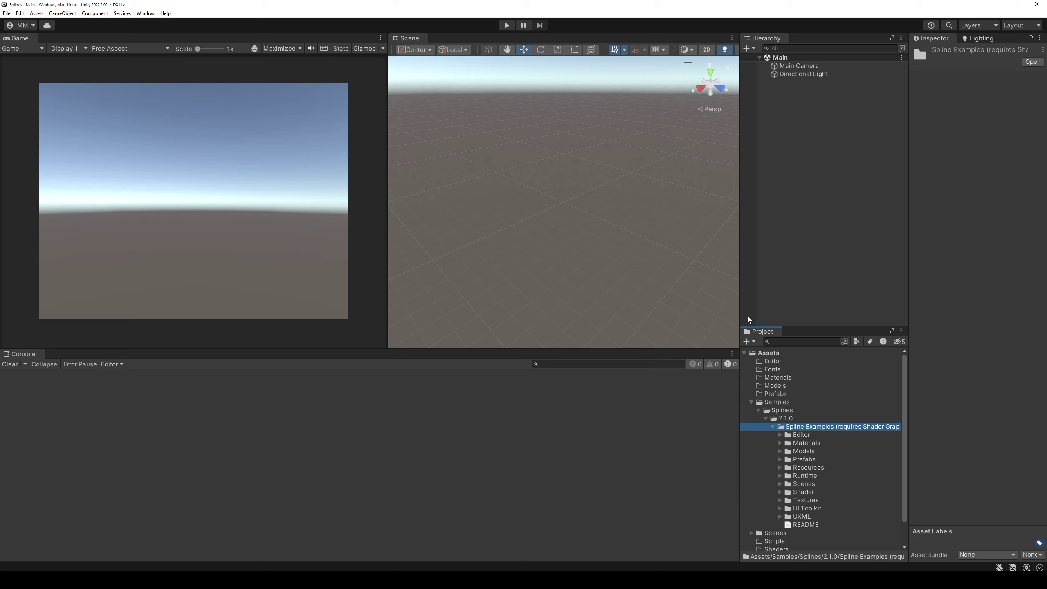
{"action": "left_click", "coordinate": [781, 484]}
{"action": "mouse_move", "coordinate": [762, 331]}
{"action": "left_mouse_down"}
{"action": "mouse_move", "coordinate": [767, 287]}
{"action": "mouse_move", "coordinate": [774, 345]}
{"action": "mouse_move", "coordinate": [788, 214]}
{"action": "left_mouse_up"}
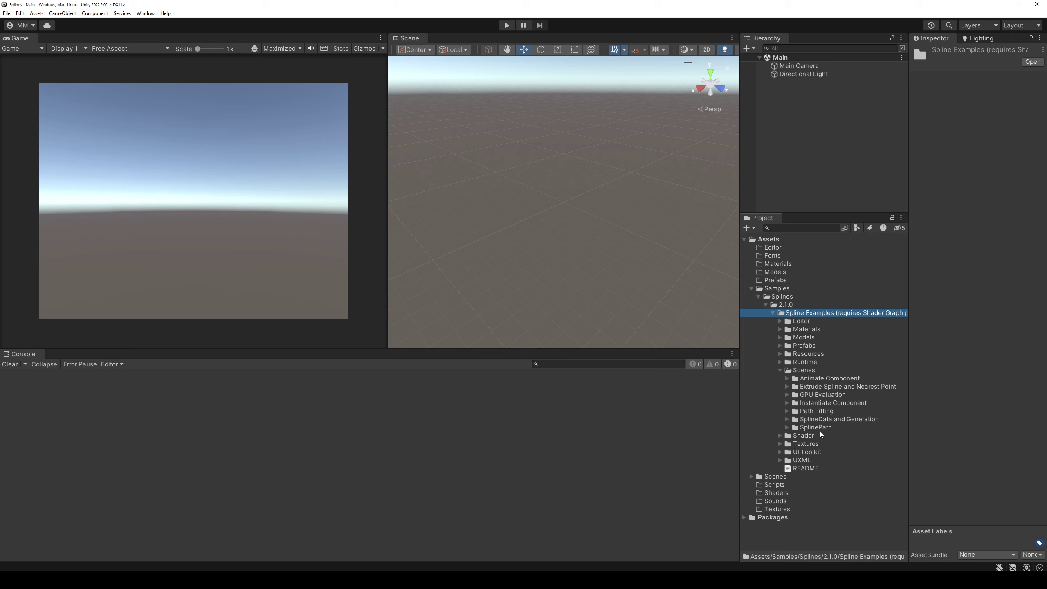
Read the Animate Component README, then open the SplineAnimate scene
{"action": "left_click", "coordinate": [818, 380]}
{"action": "key", "text": "Right"}
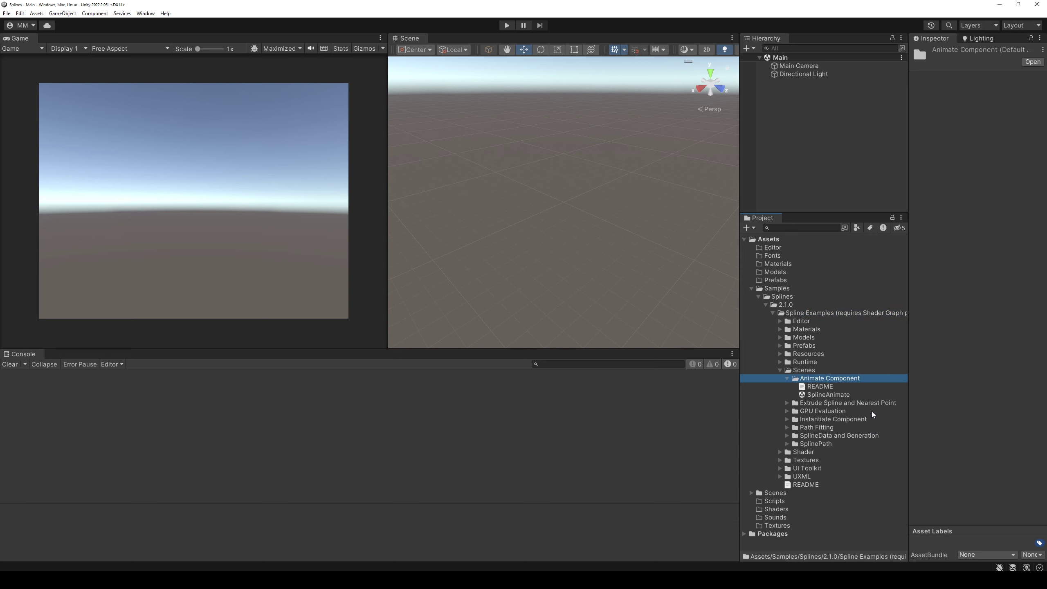
{"action": "key", "text": "Down"}
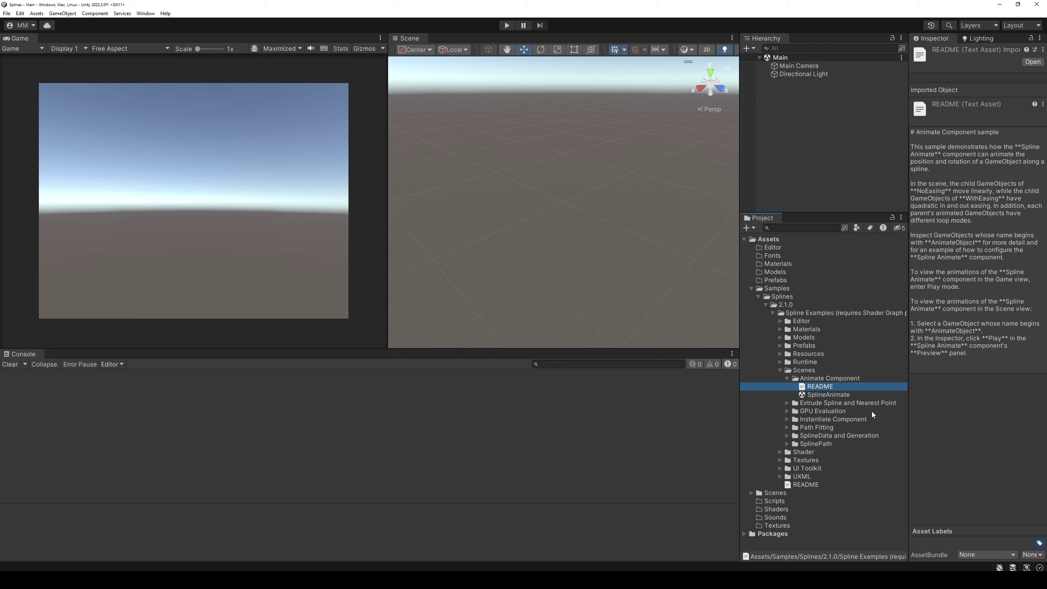
{"action": "key", "text": "Down"}
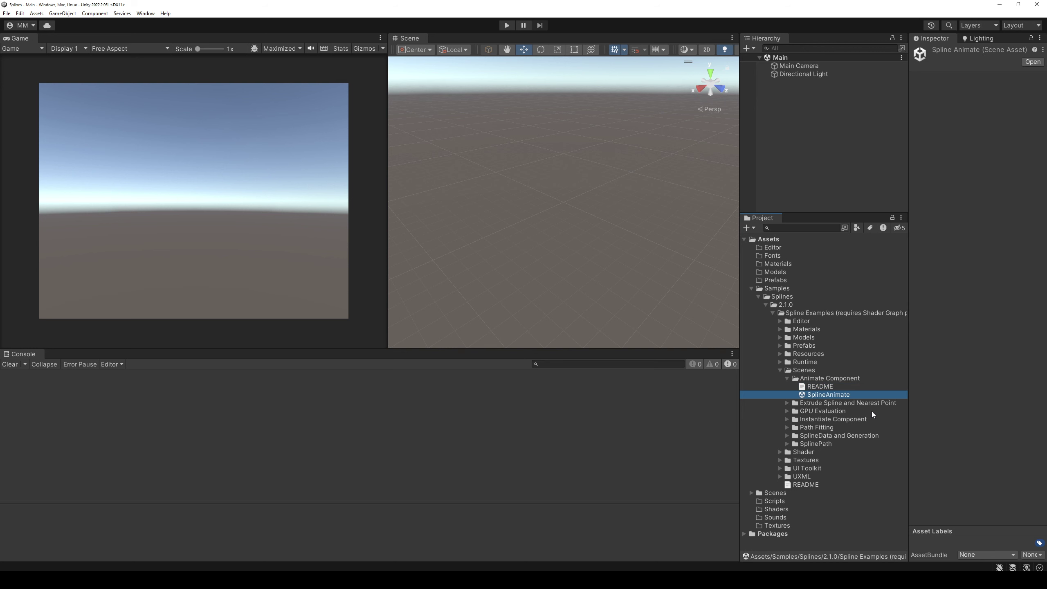
{"action": "key", "text": "Return"}
Run the SplineAnimate scene in Play mode with a chosen aspect ratio and resized Game view
{"action": "left_click", "coordinate": [507, 26]}
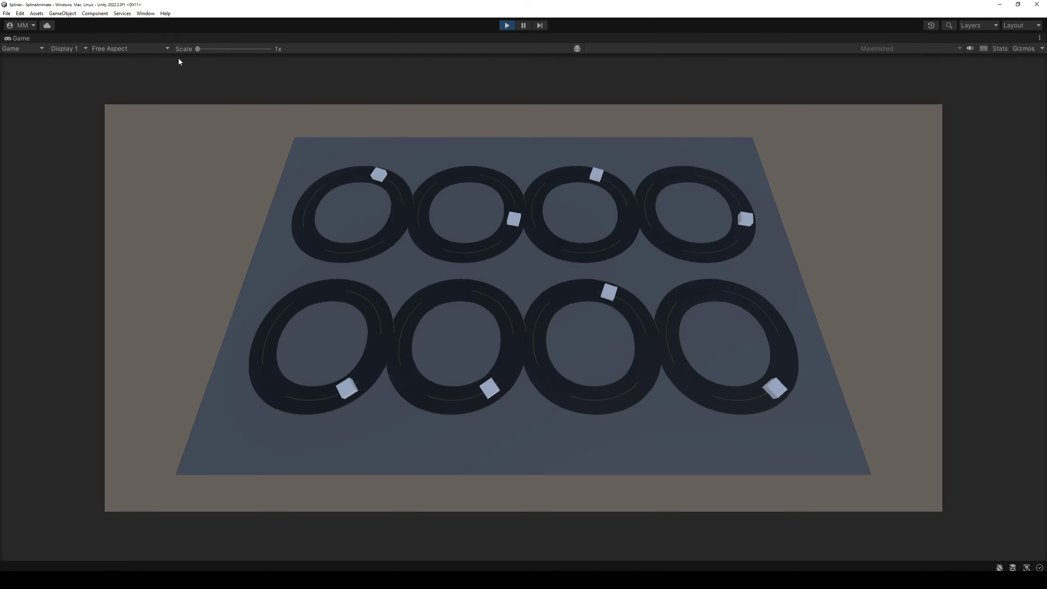
{"action": "left_click", "coordinate": [136, 48]}
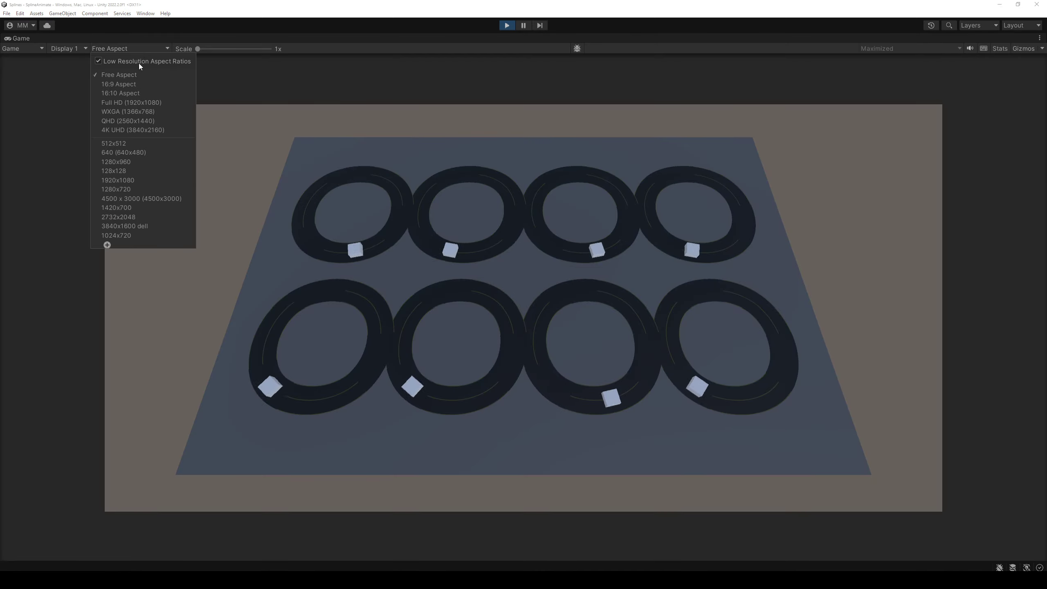
{"action": "left_click", "coordinate": [139, 63]}
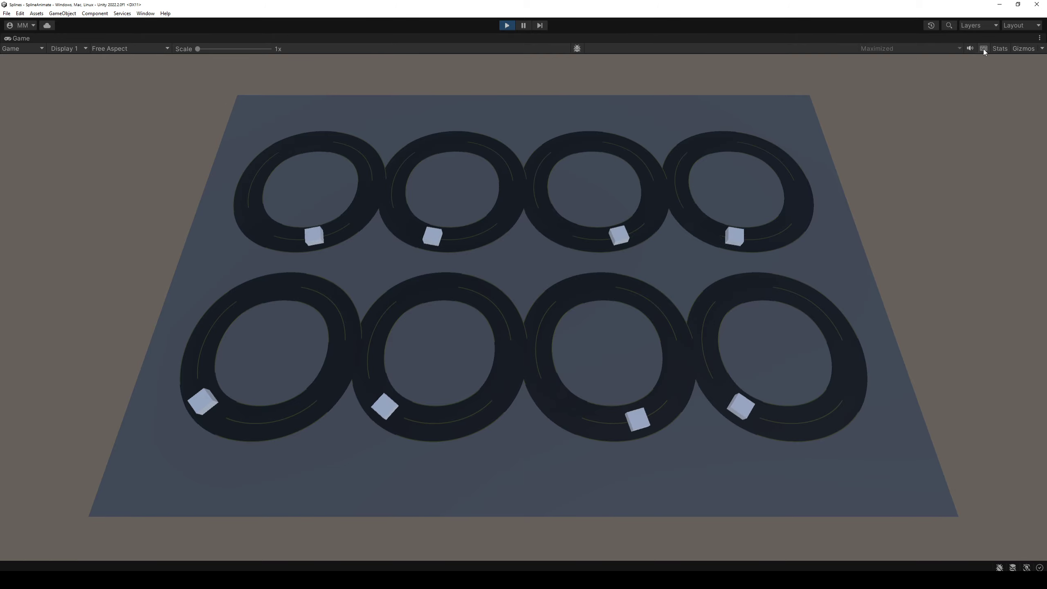
{"action": "left_click", "coordinate": [508, 26]}
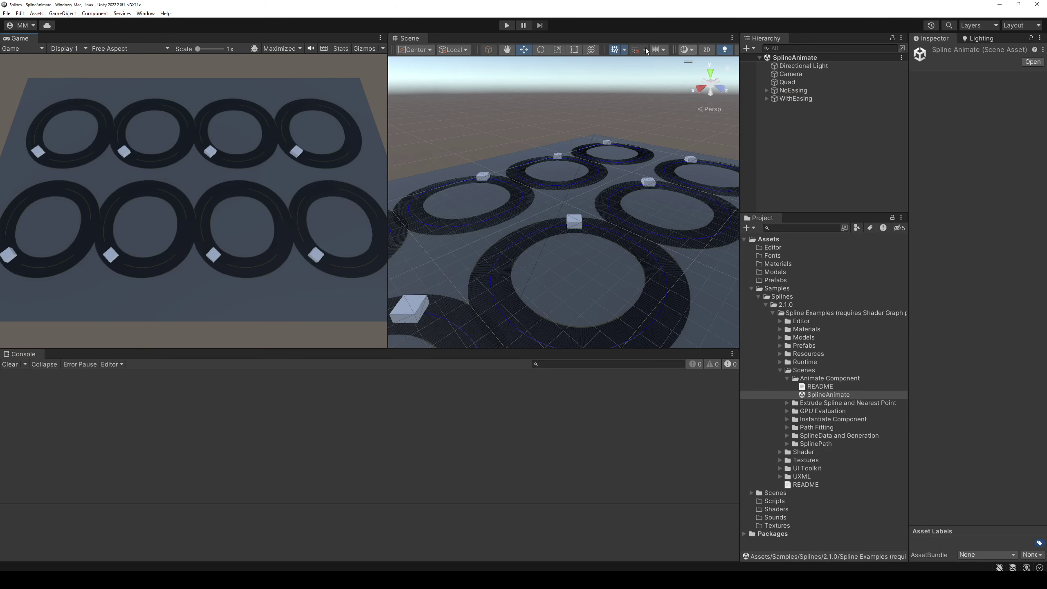
{"action": "left_click", "coordinate": [303, 49]}
{"action": "left_click_drag", "start_coordinate": [388, 102], "coordinate": [409, 99]}
{"action": "left_click", "coordinate": [506, 26]}
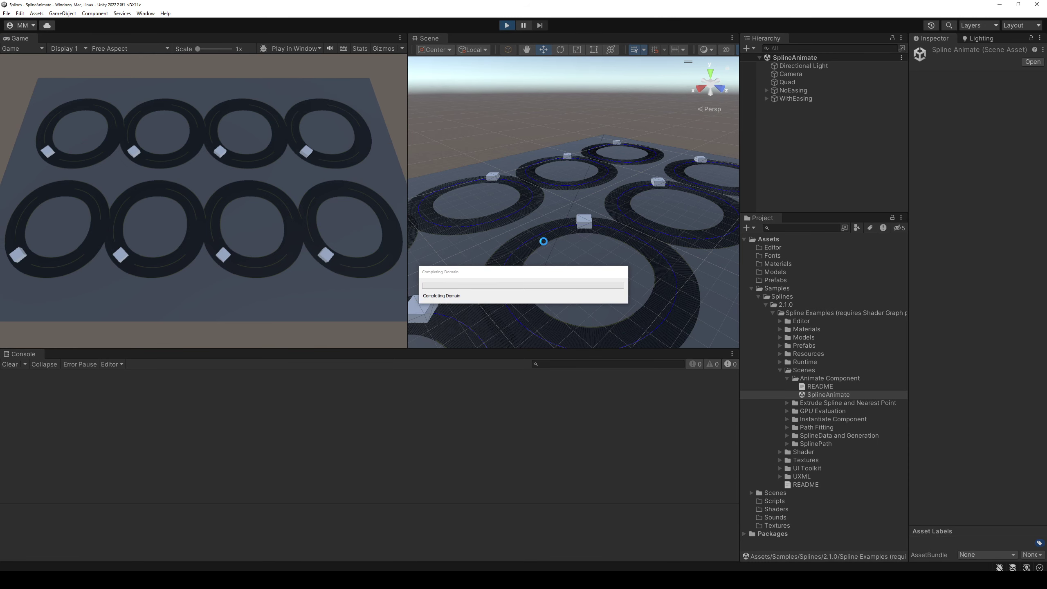
{"action": "left_click_drag", "start_coordinate": [408, 198], "coordinate": [211, 198]}
Select AnimateObjectOnce and preview its Spline Animate motion from the start
{"action": "scroll", "coordinate": [505, 271], "scroll_direction": "down", "scroll_amount": 3}
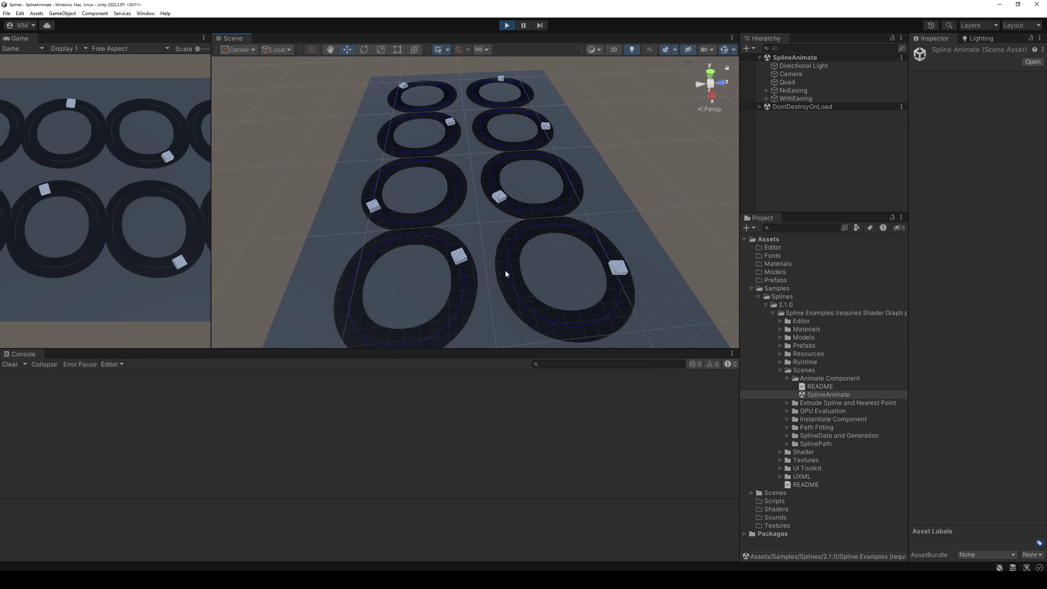
{"action": "scroll", "coordinate": [487, 255], "scroll_direction": "down", "scroll_amount": 1}
{"action": "scroll", "coordinate": [472, 219], "scroll_direction": "up", "scroll_amount": 1}
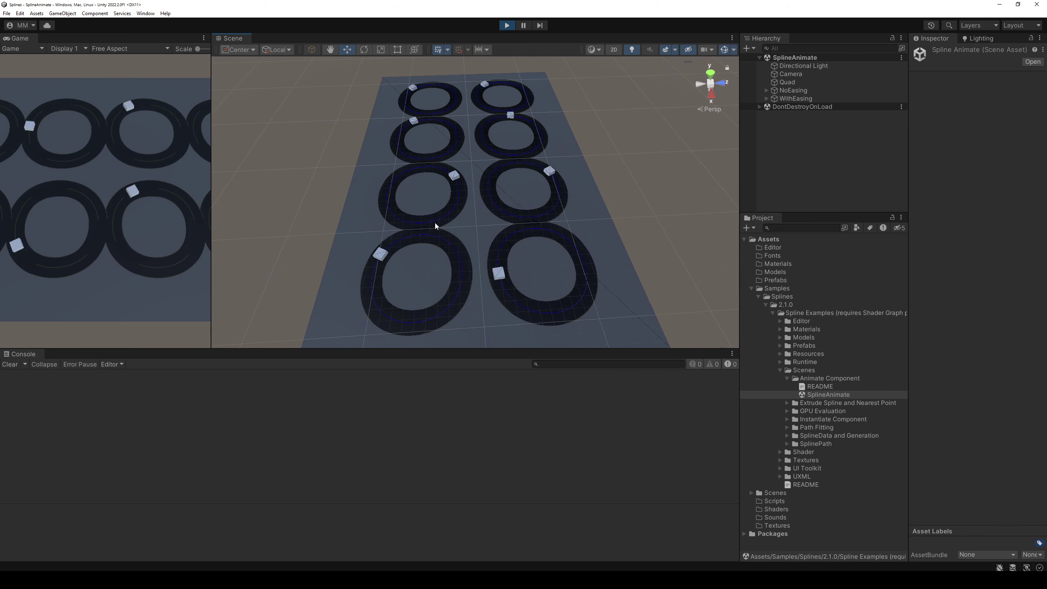
{"action": "left_click", "coordinate": [412, 88]}
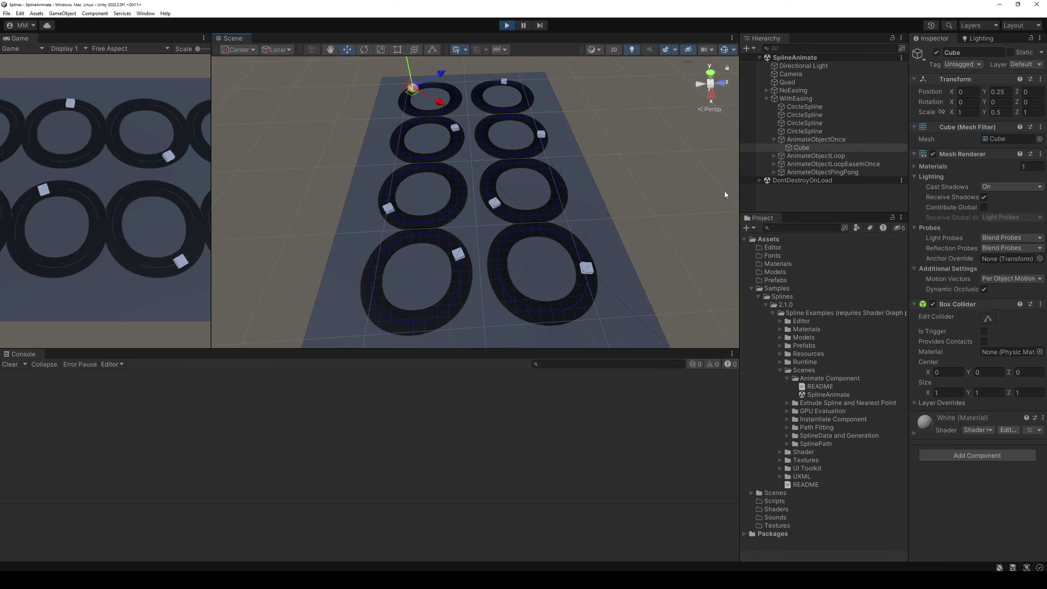
{"action": "left_click", "coordinate": [816, 140]}
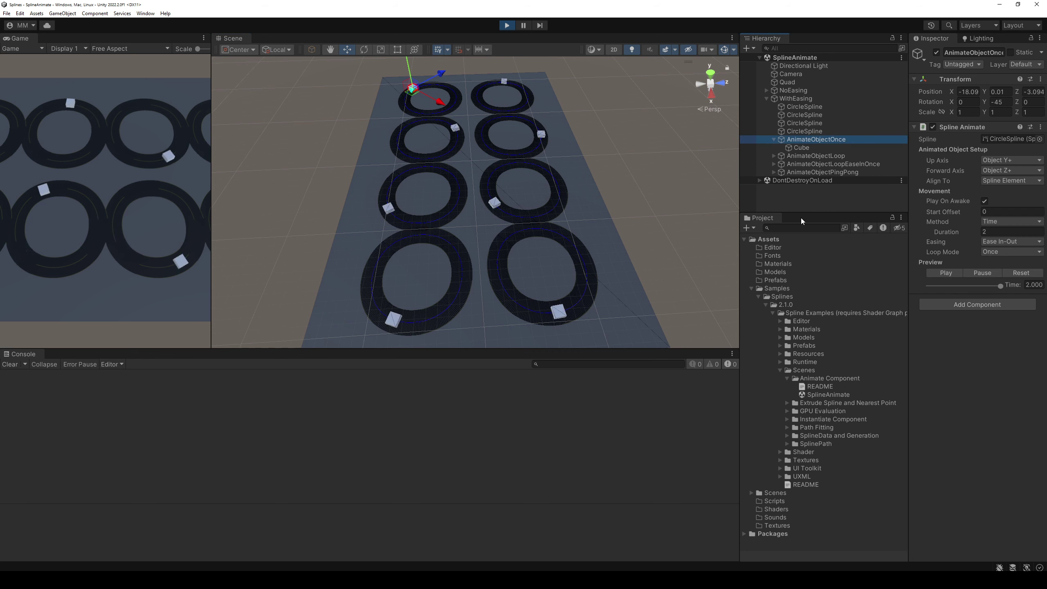
{"action": "right_click", "coordinate": [960, 129]}
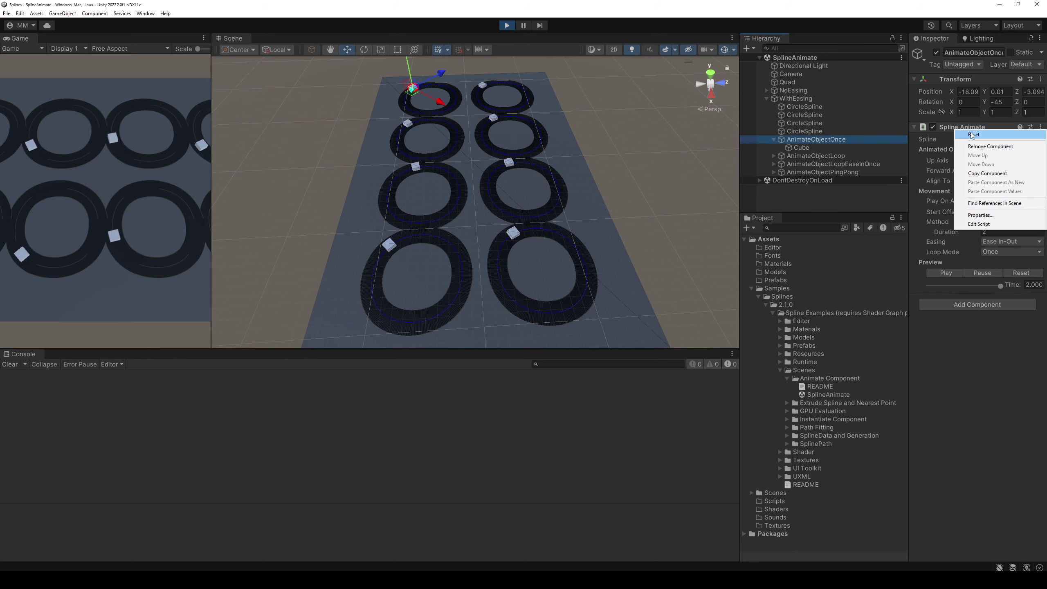
{"action": "left_click", "coordinate": [972, 135]}
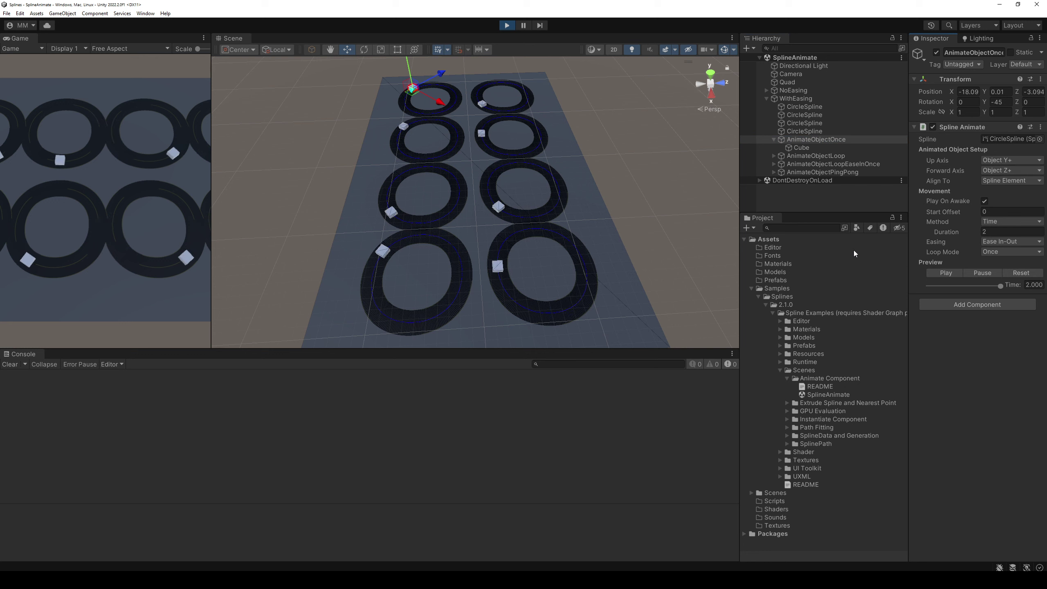
{"action": "left_click", "coordinate": [1016, 273]}
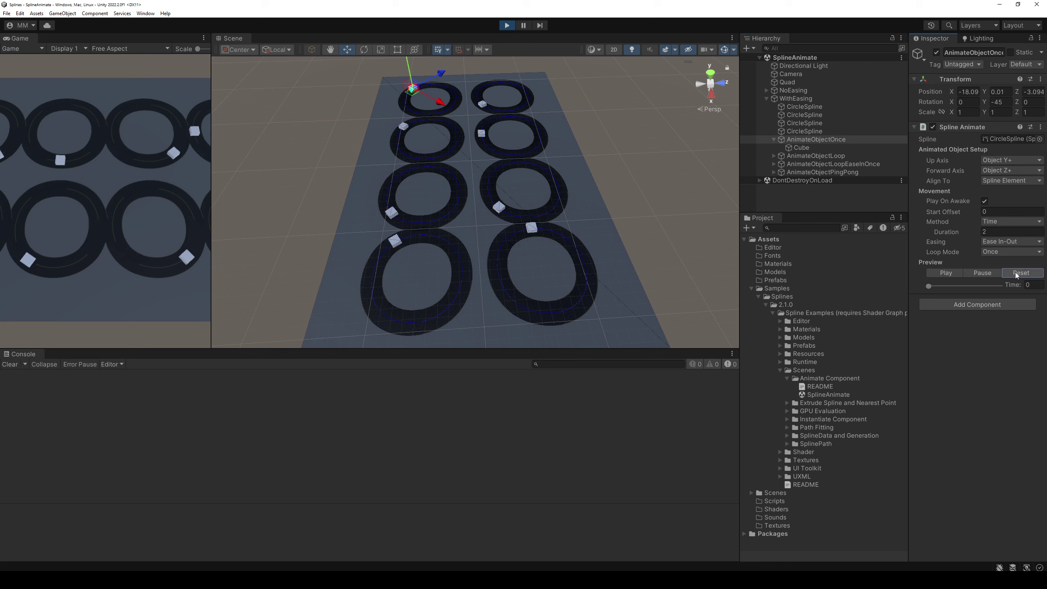
{"action": "left_click", "coordinate": [947, 272]}
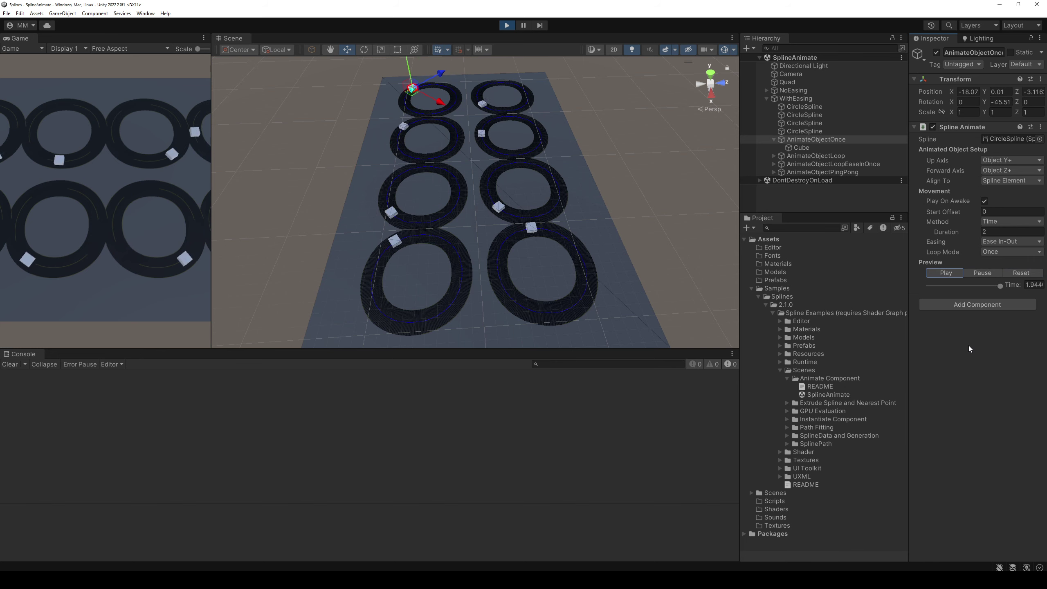
{"action": "left_click", "coordinate": [951, 275]}
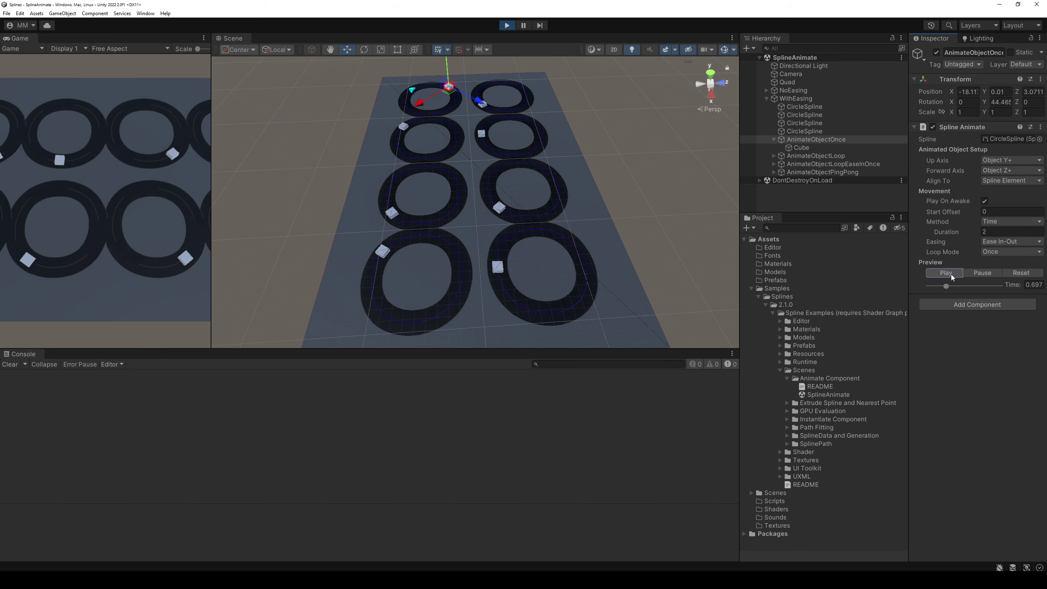
Set Loop Mode to Ping Pong and show Stats in a widened Game view
{"action": "left_click", "coordinate": [1004, 253]}
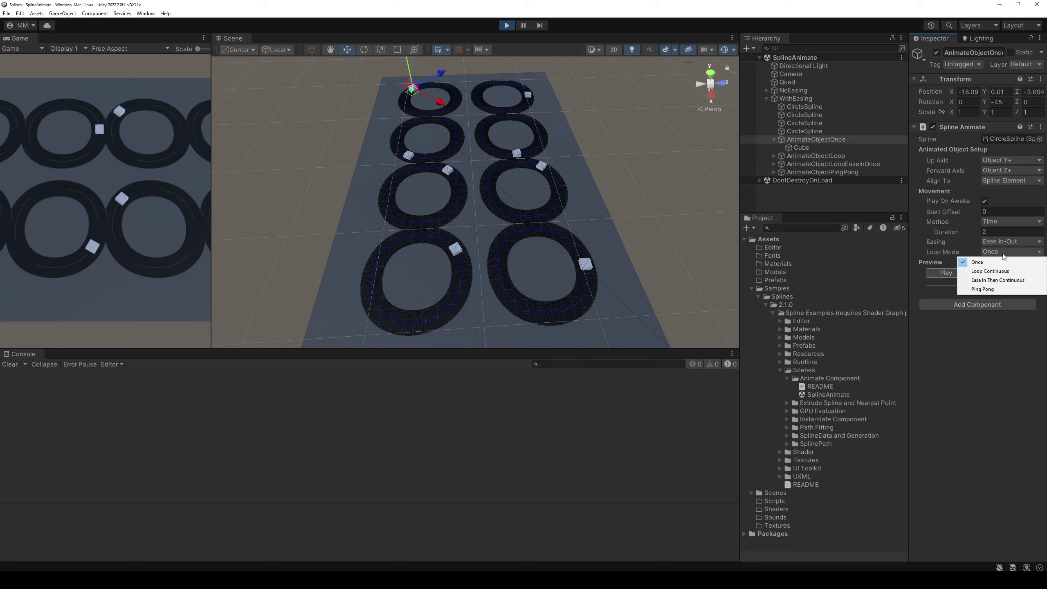
{"action": "left_click", "coordinate": [1000, 288]}
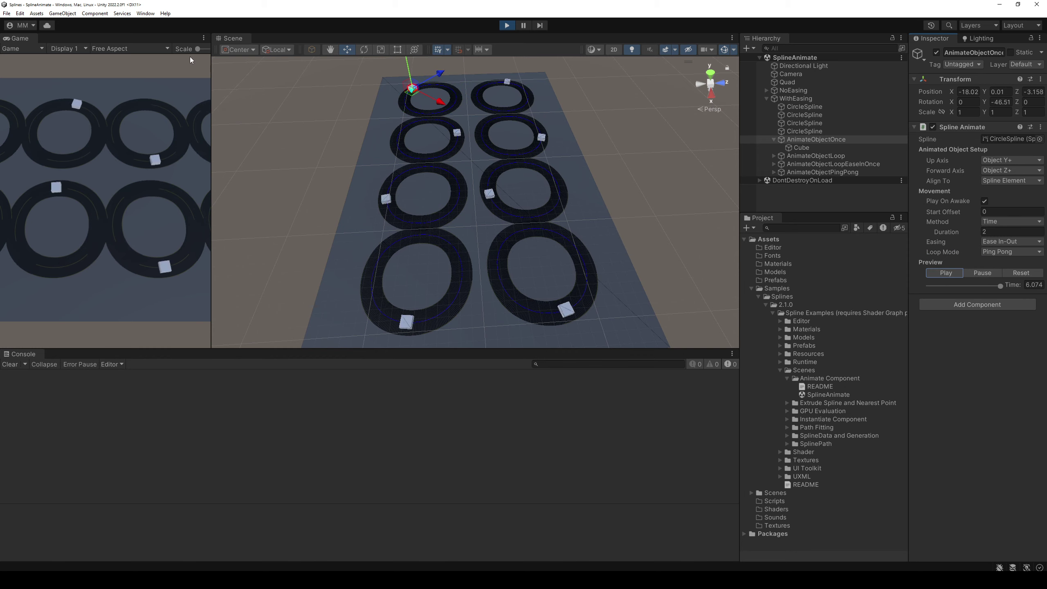
{"action": "left_click_drag", "start_coordinate": [210, 66], "coordinate": [354, 65]}
{"action": "left_click", "coordinate": [310, 48]}
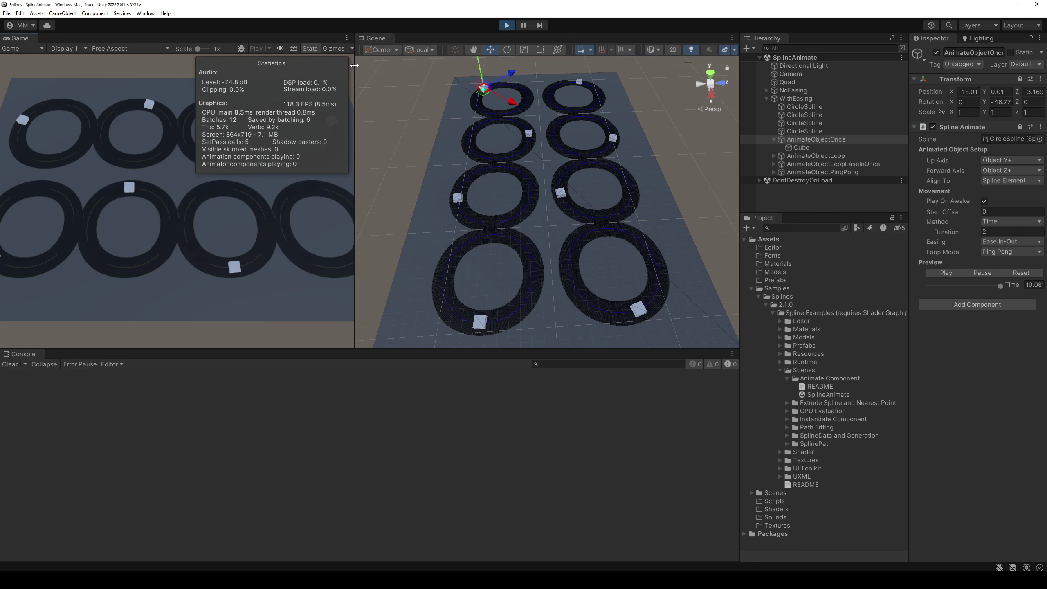
Open the Profiler from Window > Analysis and start recording
{"action": "left_click", "coordinate": [145, 13]}
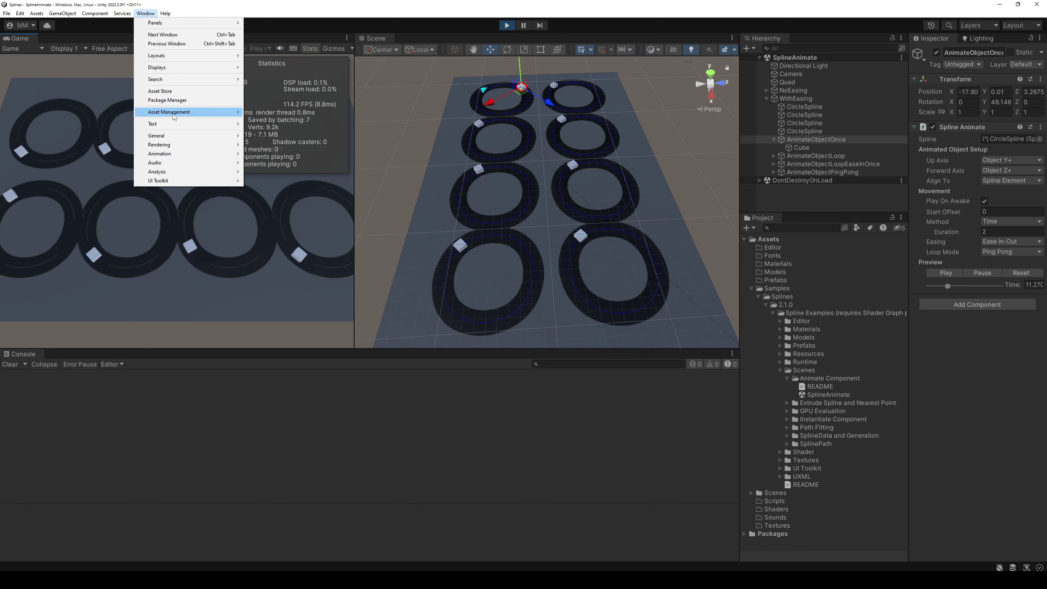
{"action": "mouse_move", "coordinate": [173, 172]}
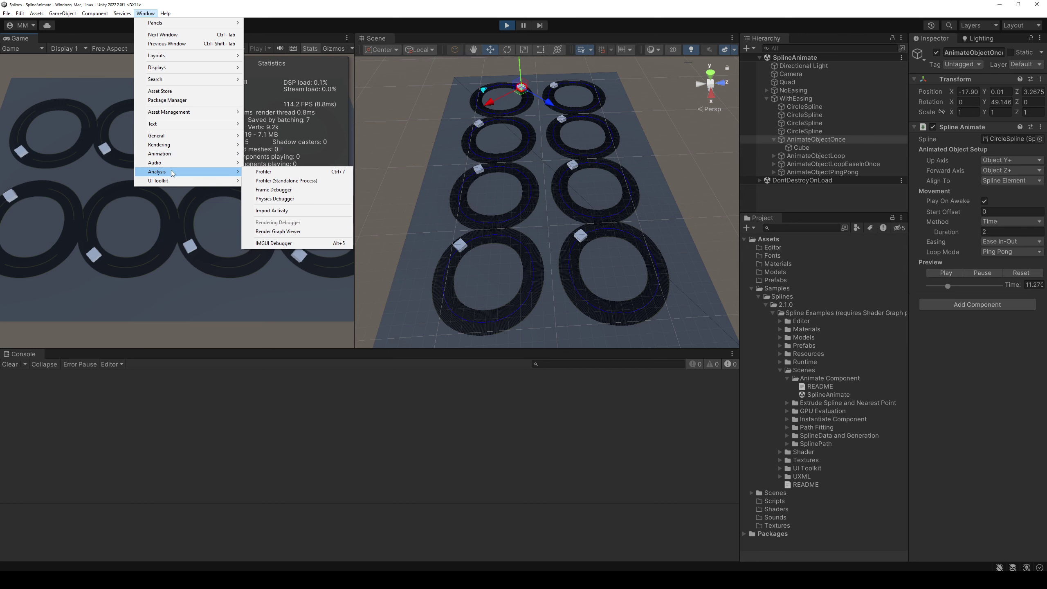
{"action": "left_click", "coordinate": [260, 173]}
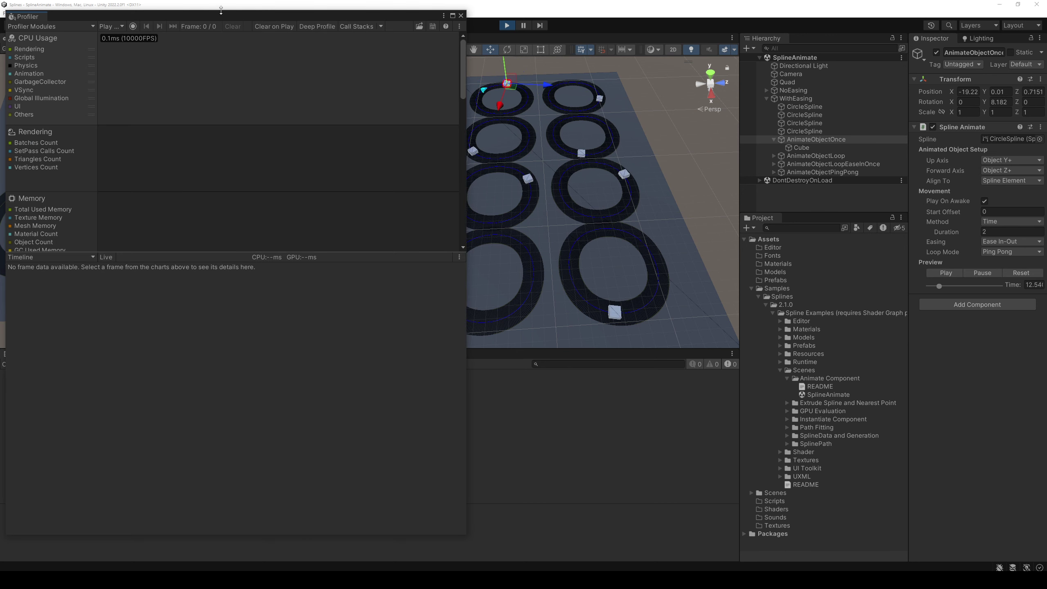
{"action": "left_click_drag", "start_coordinate": [221, 9], "coordinate": [223, 105]}
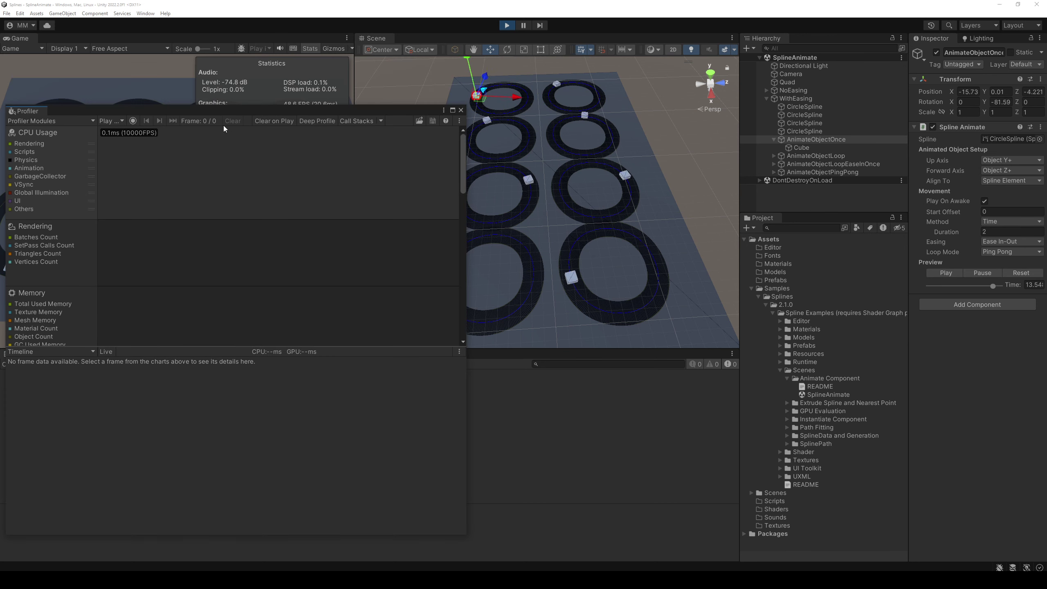
{"action": "left_click", "coordinate": [136, 121]}
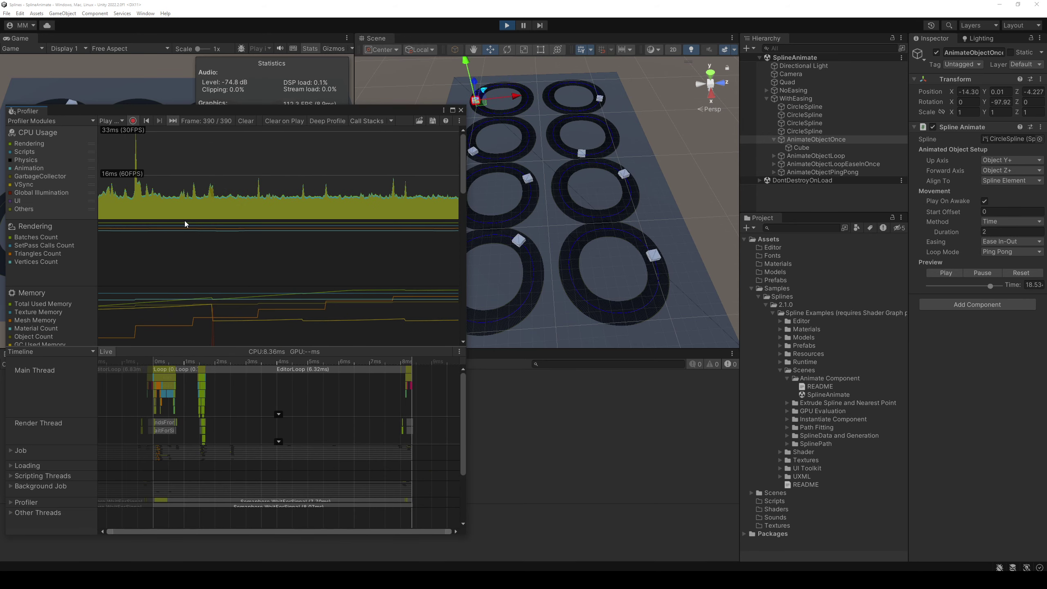
In Hierarchy view, drill through PlayerLoop > BehaviourUpdate to select SplineAnimate.Update()
{"action": "left_click", "coordinate": [41, 352]}
{"action": "left_click", "coordinate": [38, 371]}
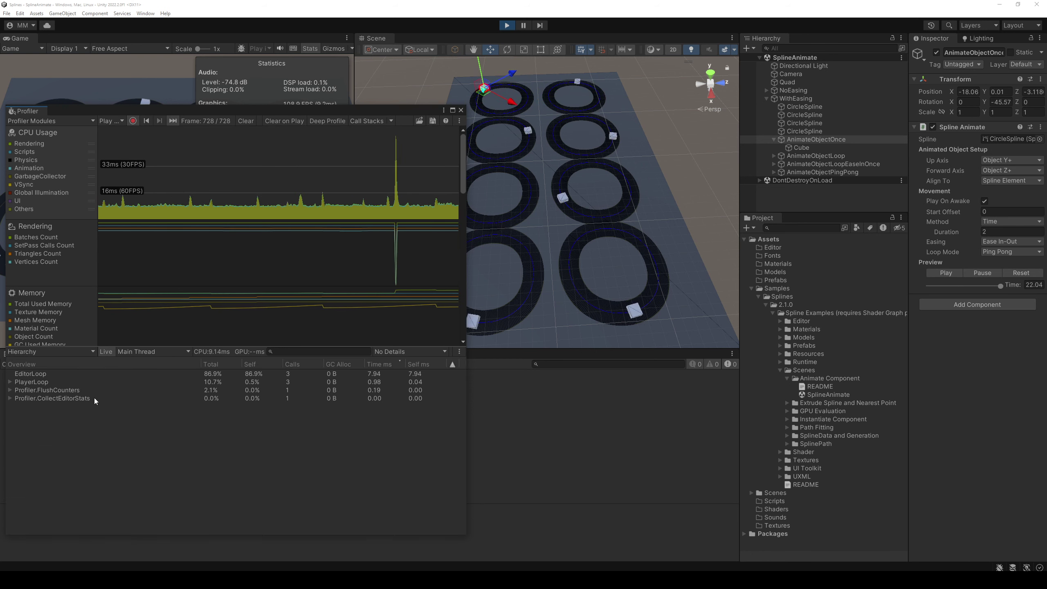
{"action": "left_click", "coordinate": [66, 380]}
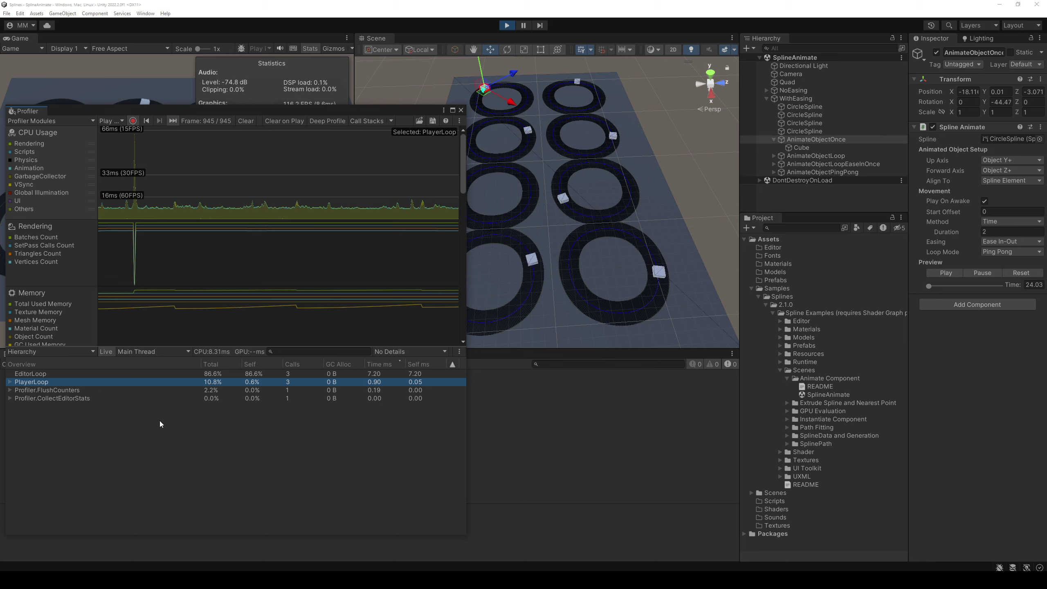
{"action": "key", "text": "Right"}
{"action": "key", "text": "Up"}
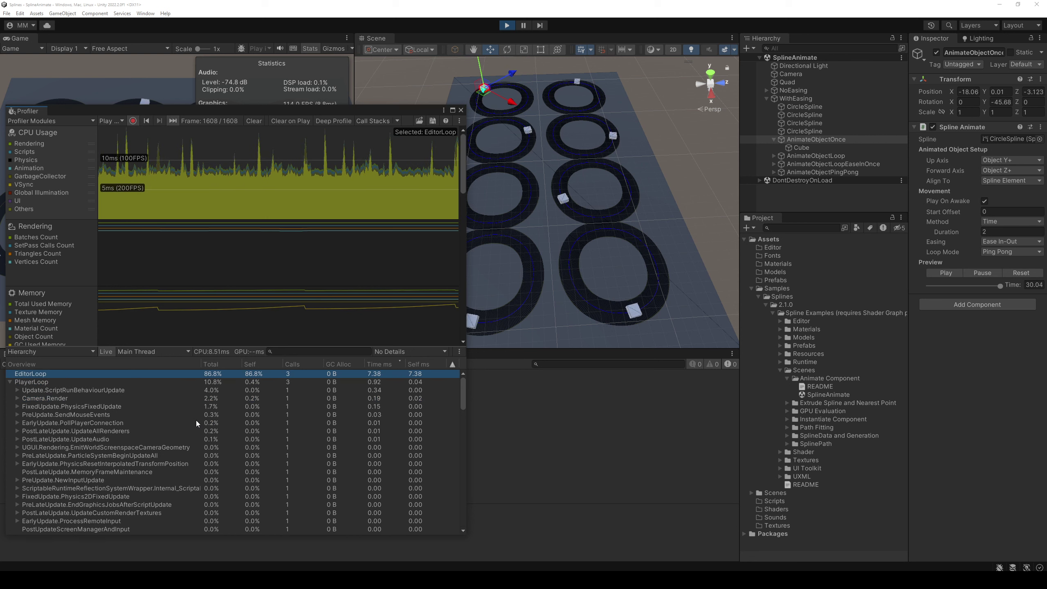
{"action": "left_click", "coordinate": [126, 390]}
{"action": "key", "text": "Right"}
{"action": "left_click", "coordinate": [120, 400]}
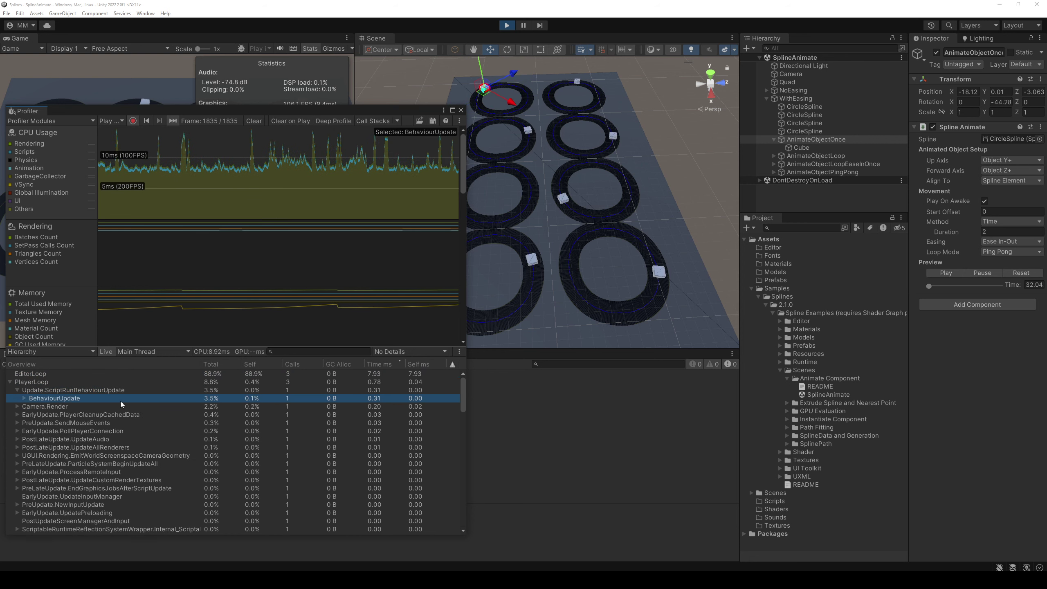
{"action": "key", "text": "Right"}
{"action": "left_click", "coordinate": [129, 408]}
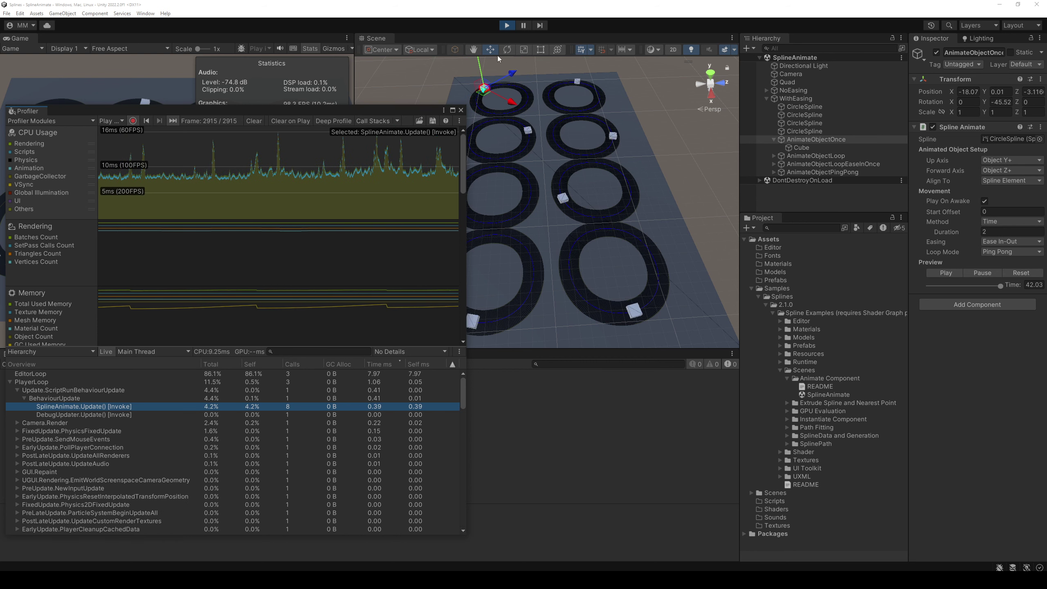
Stop Play mode and inspect recorded frames in the CPU graph
{"action": "left_click", "coordinate": [507, 26]}
{"action": "left_click", "coordinate": [309, 202]}
{"action": "mouse_move", "coordinate": [309, 202]}
{"action": "left_mouse_down"}
{"action": "mouse_move", "coordinate": [414, 208]}
{"action": "mouse_move", "coordinate": [310, 206]}
{"action": "left_mouse_up"}
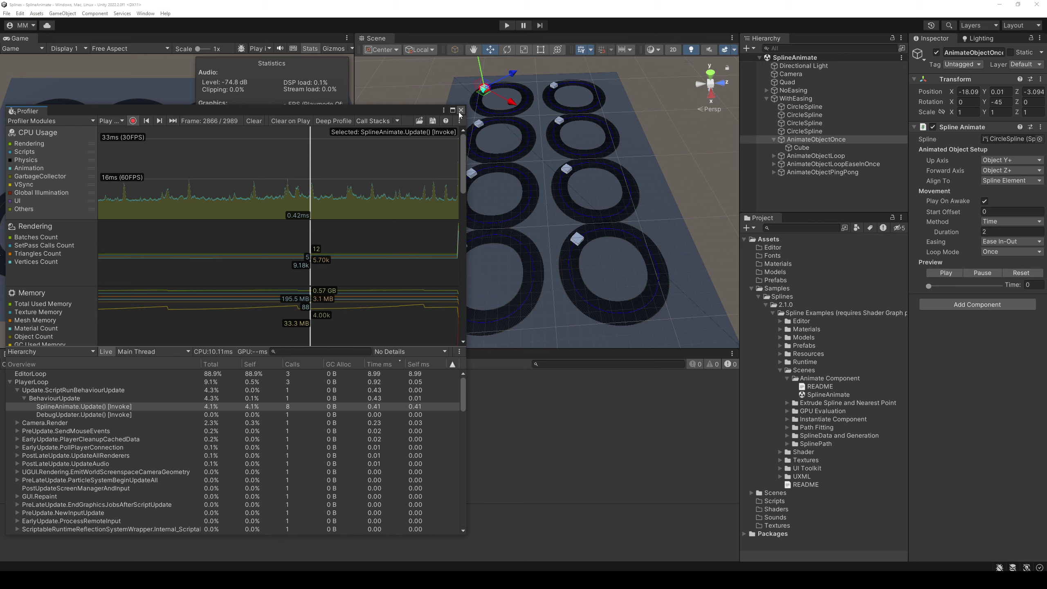
Enable Deep Profile, re-enter Play mode and select SplineAnimate.Update()
{"action": "left_click", "coordinate": [339, 120]}
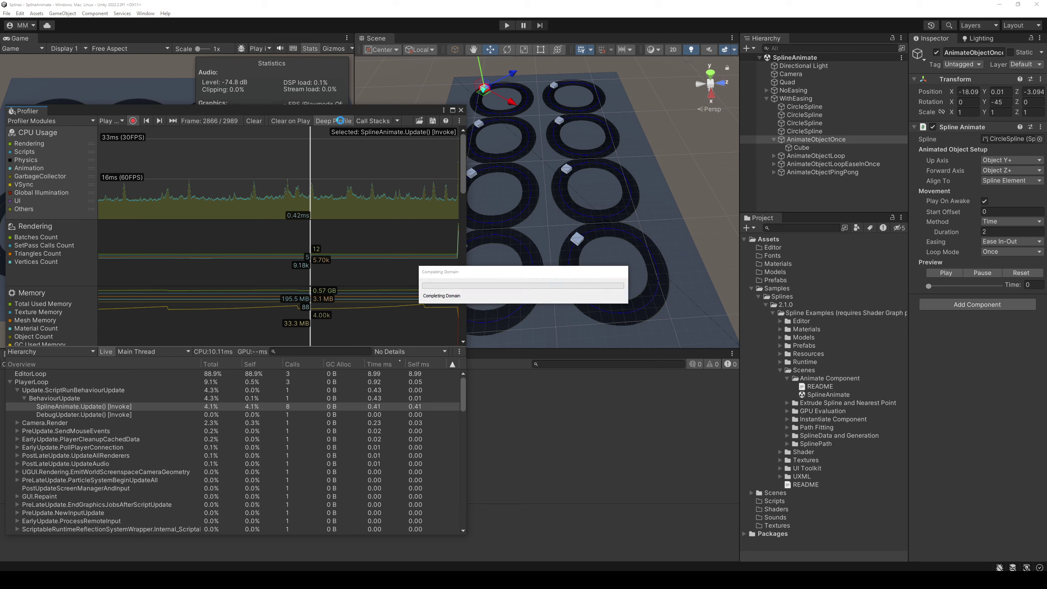
{"action": "left_click", "coordinate": [507, 26]}
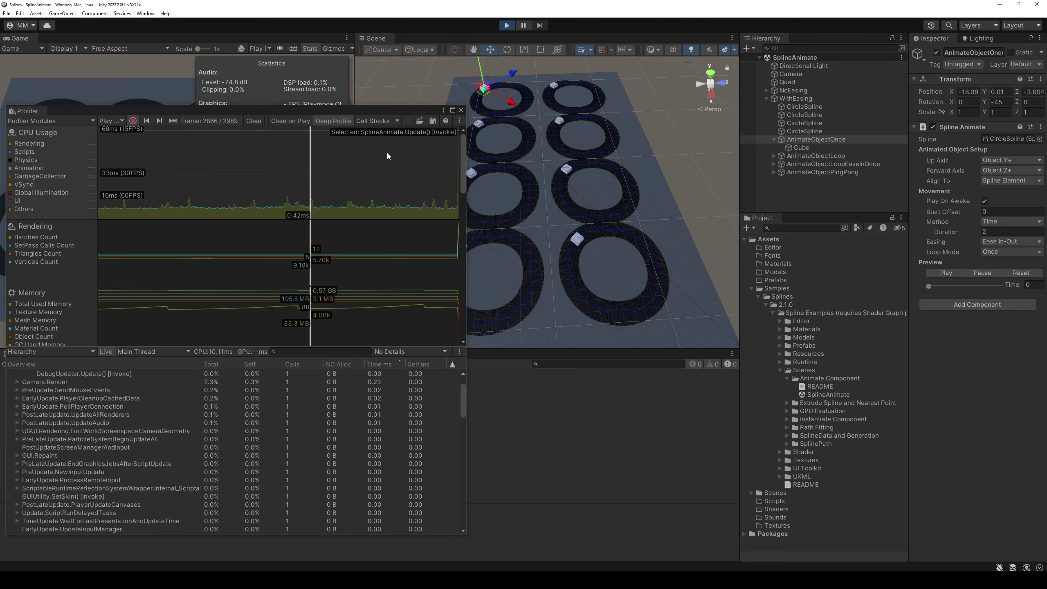
{"action": "scroll", "coordinate": [194, 433], "scroll_direction": "up", "scroll_amount": 2}
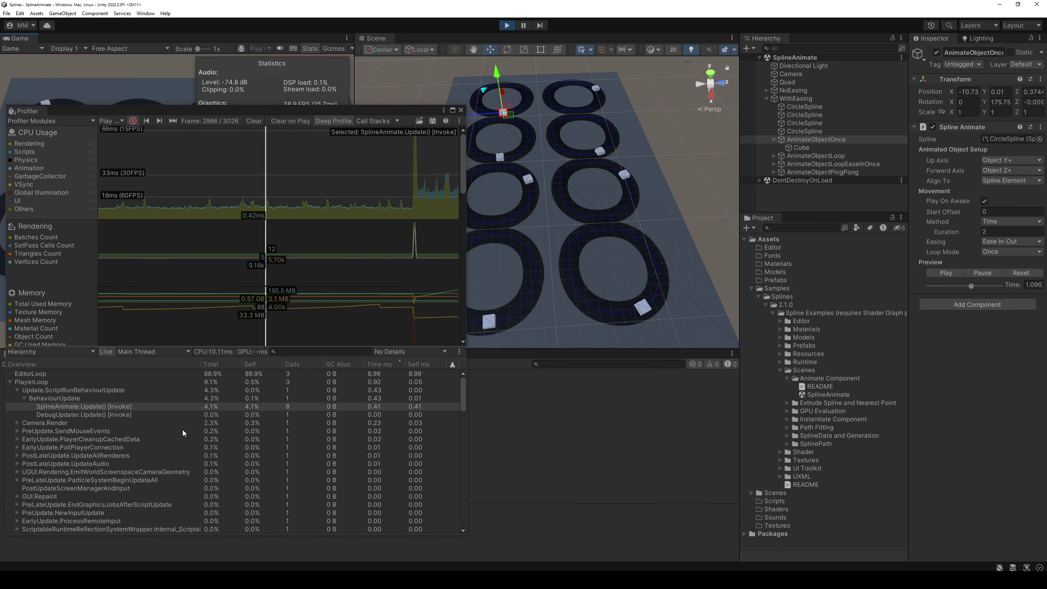
{"action": "left_click", "coordinate": [126, 407]}
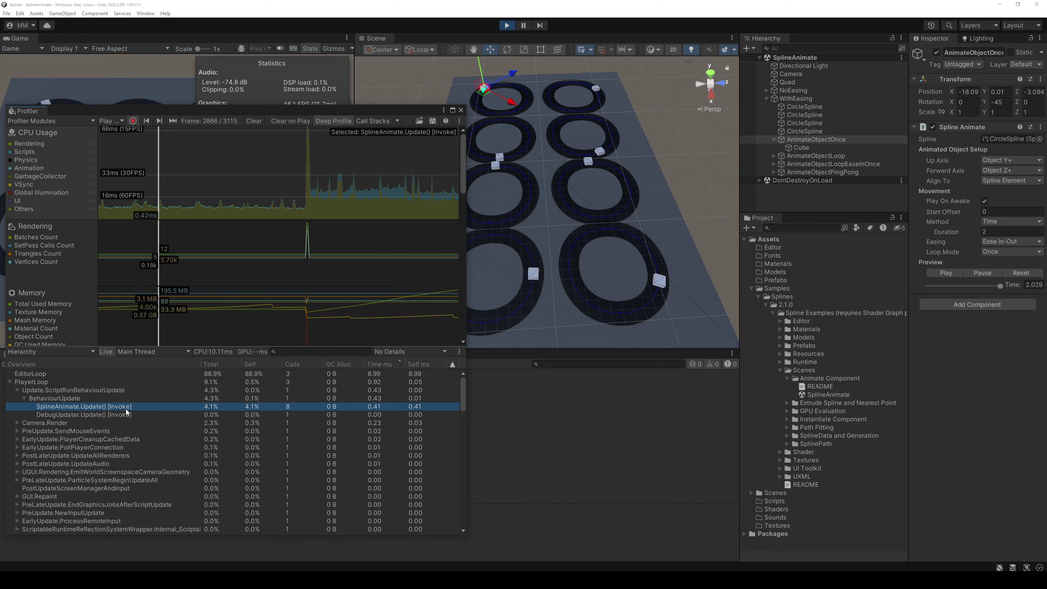
Change the Profiler detail pane view to Timeline
{"action": "left_click", "coordinate": [50, 353]}
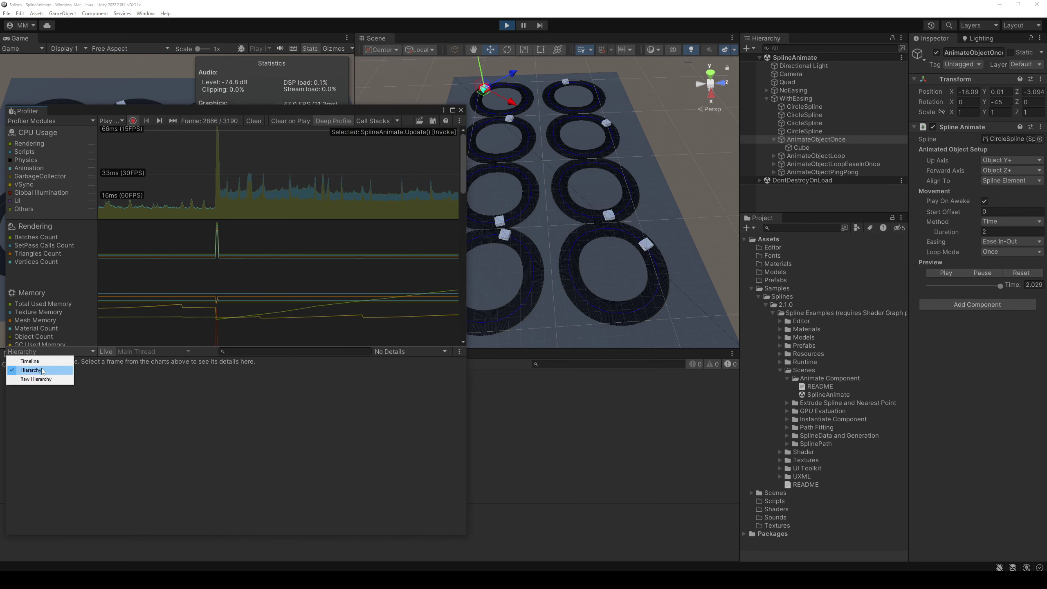
{"action": "left_click", "coordinate": [42, 362]}
{"action": "left_click", "coordinate": [48, 352]}
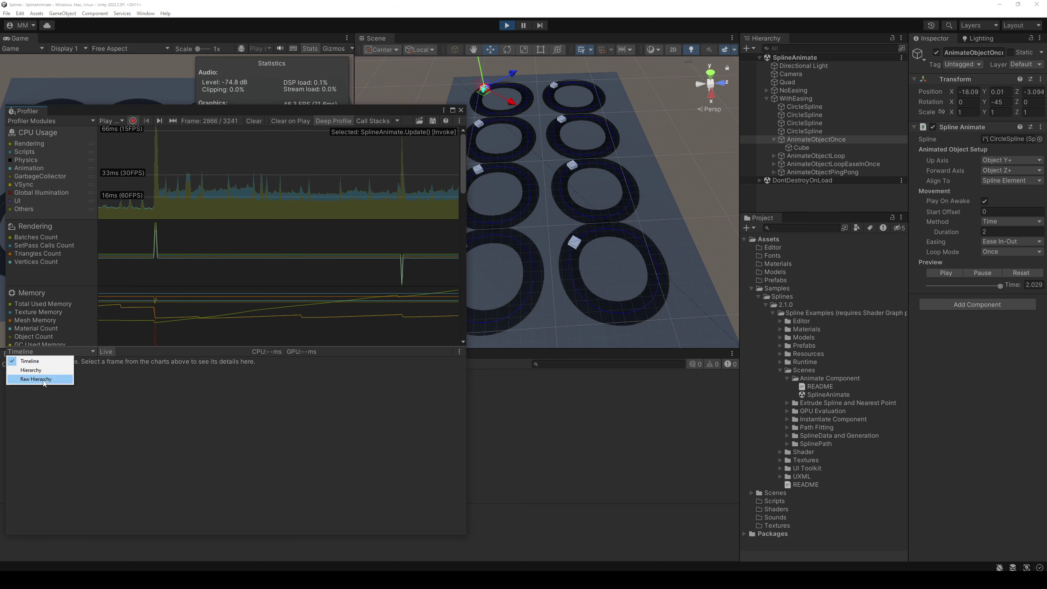
{"action": "left_click", "coordinate": [151, 376]}
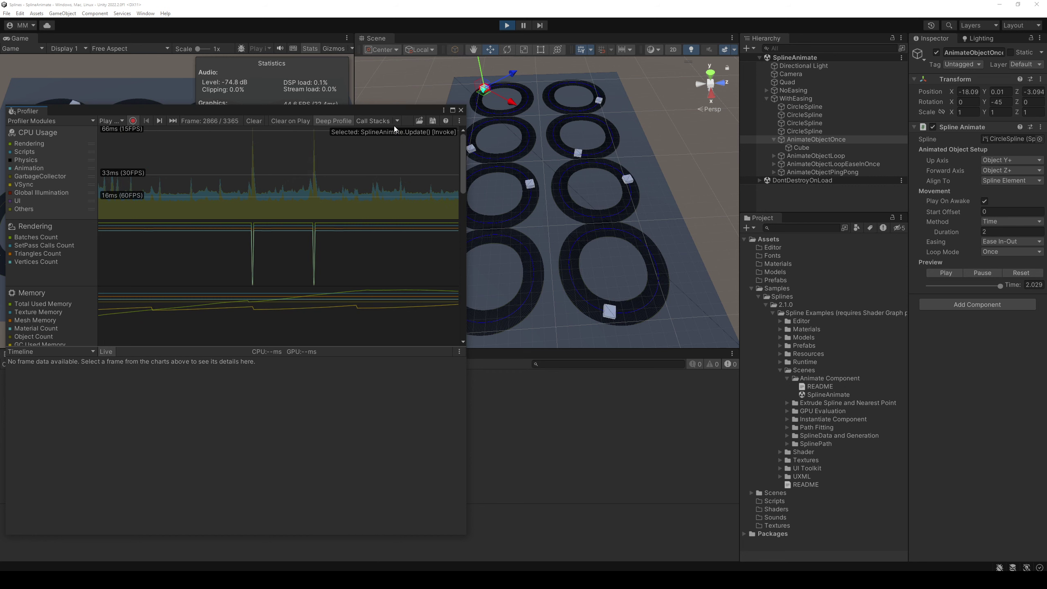
Clear the recorded frames and selected sample, and zoom into the Timeline
{"action": "left_click", "coordinate": [257, 121]}
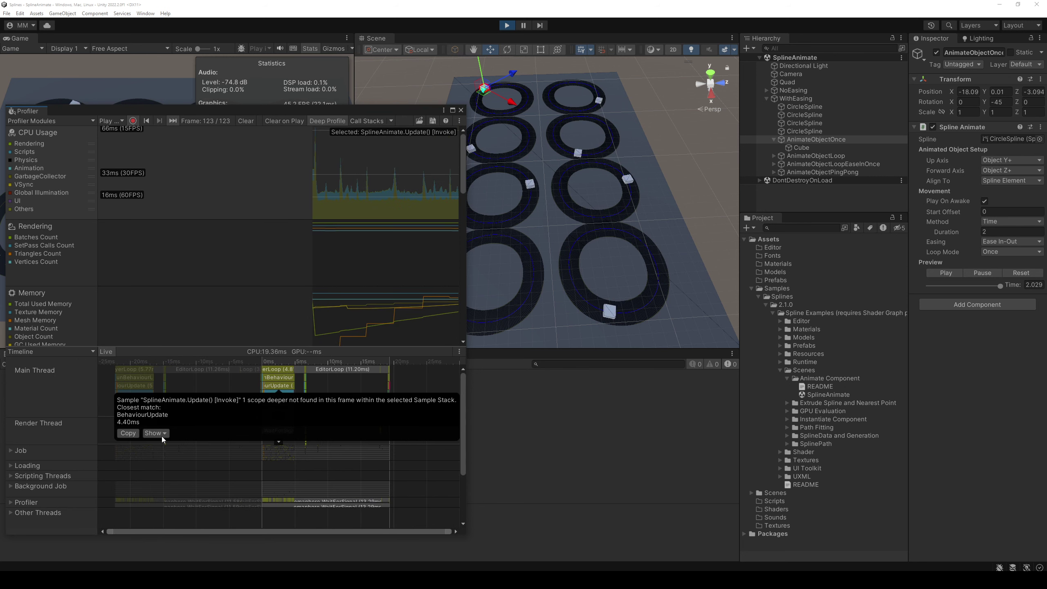
{"action": "left_click", "coordinate": [107, 435]}
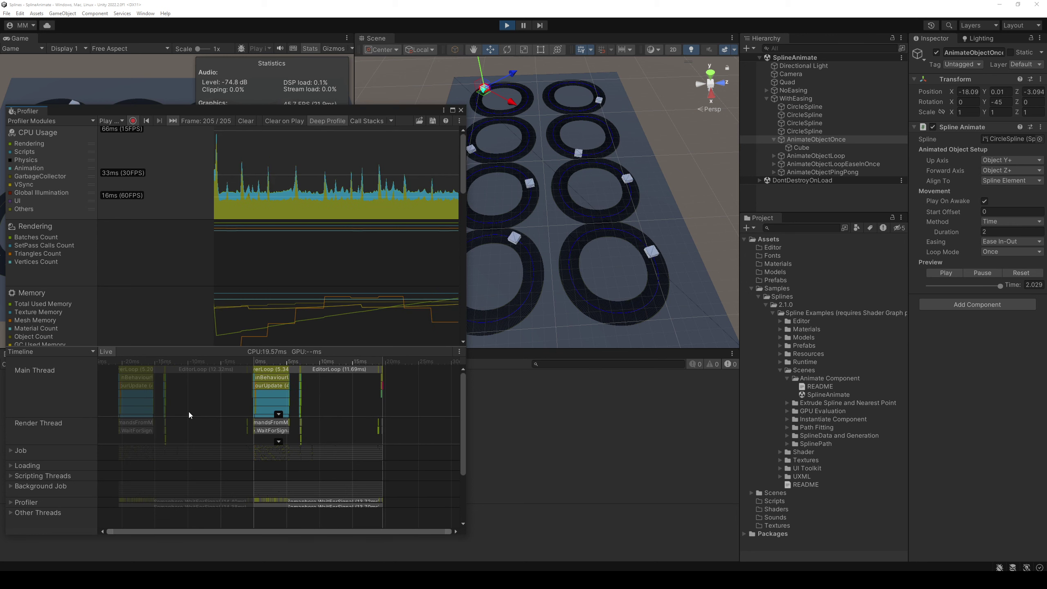
{"action": "scroll", "coordinate": [272, 399], "scroll_direction": "up", "scroll_amount": 5}
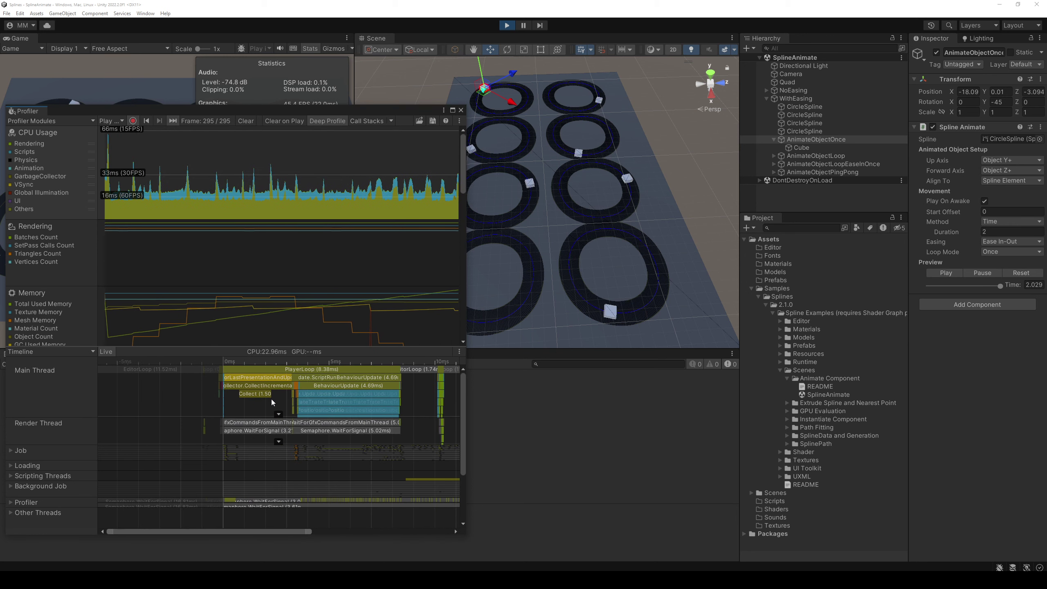
{"action": "scroll", "coordinate": [270, 399], "scroll_direction": "up", "scroll_amount": 5}
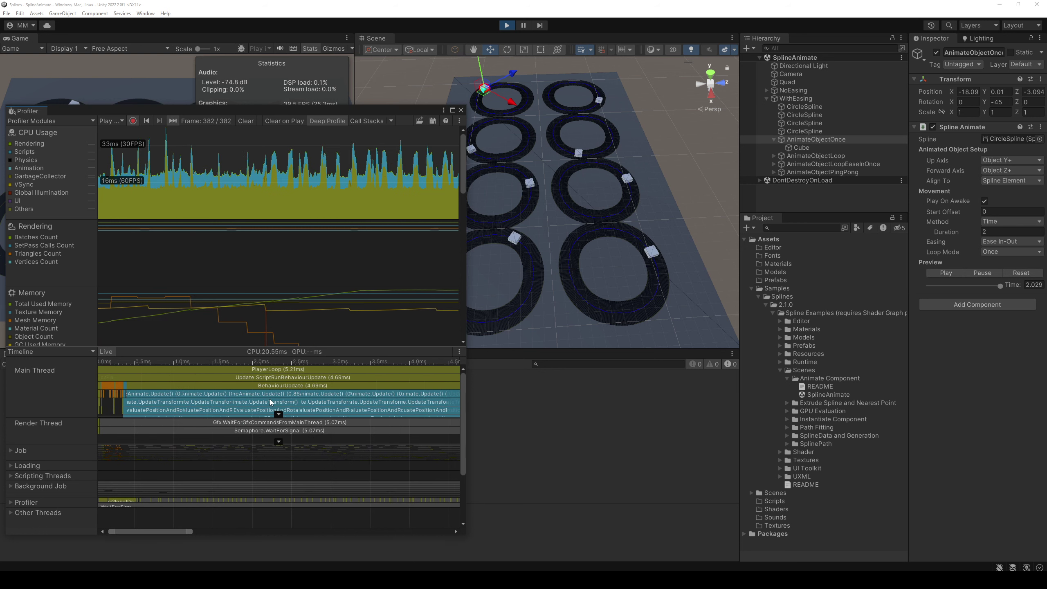
Expand the Job worker threads and browse them, then stop recording and close the Profiler
{"action": "left_click", "coordinate": [11, 451]}
{"action": "scroll", "coordinate": [159, 469], "scroll_direction": "down", "scroll_amount": 1}
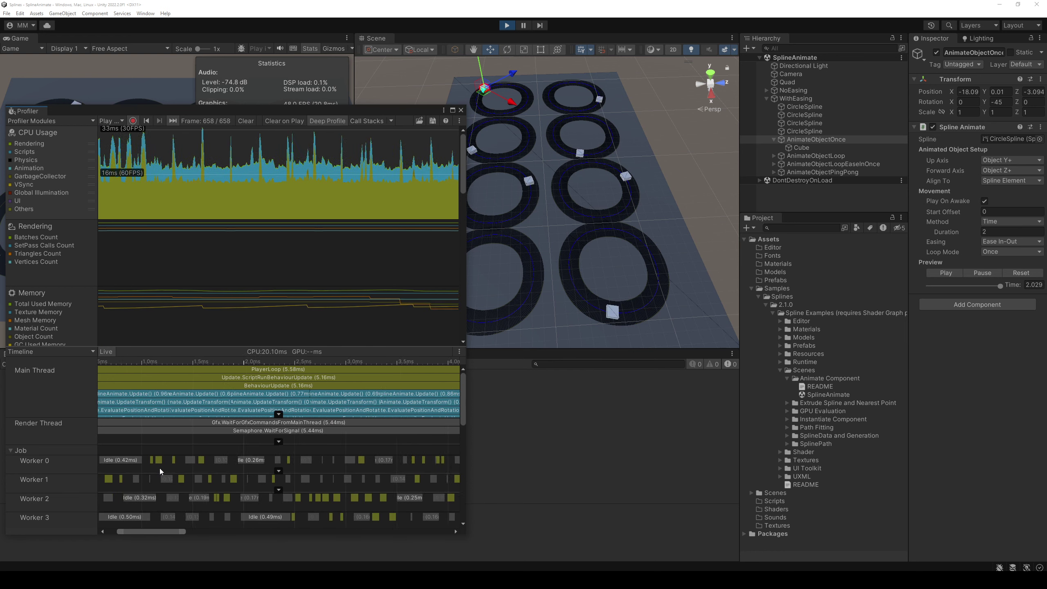
{"action": "left_click_drag", "start_coordinate": [461, 398], "coordinate": [461, 500]}
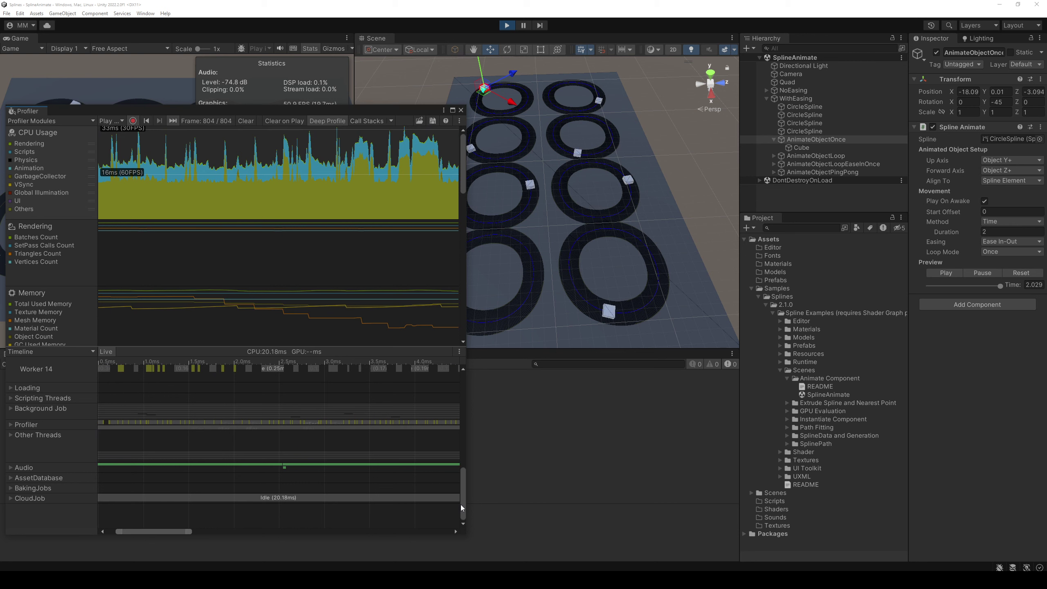
{"action": "left_click_drag", "start_coordinate": [461, 504], "coordinate": [460, 379]}
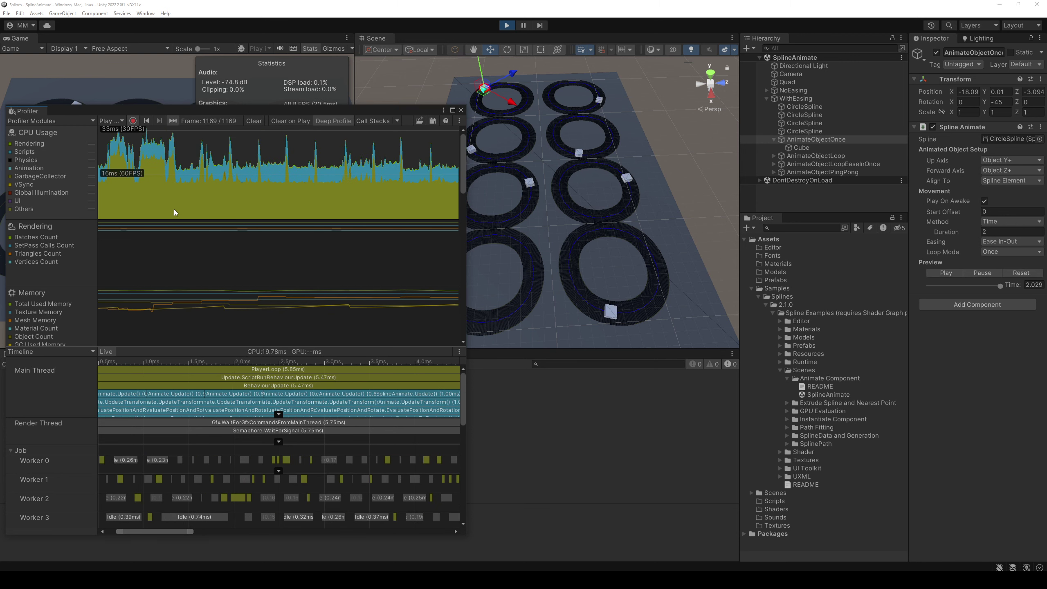
{"action": "left_click", "coordinate": [133, 121]}
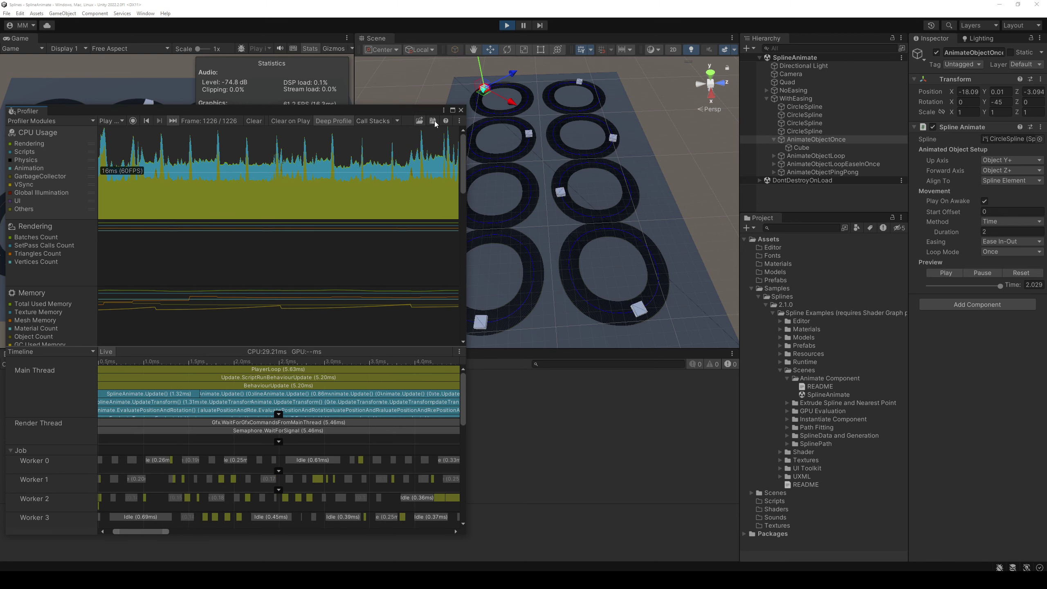
{"action": "left_click", "coordinate": [460, 111]}
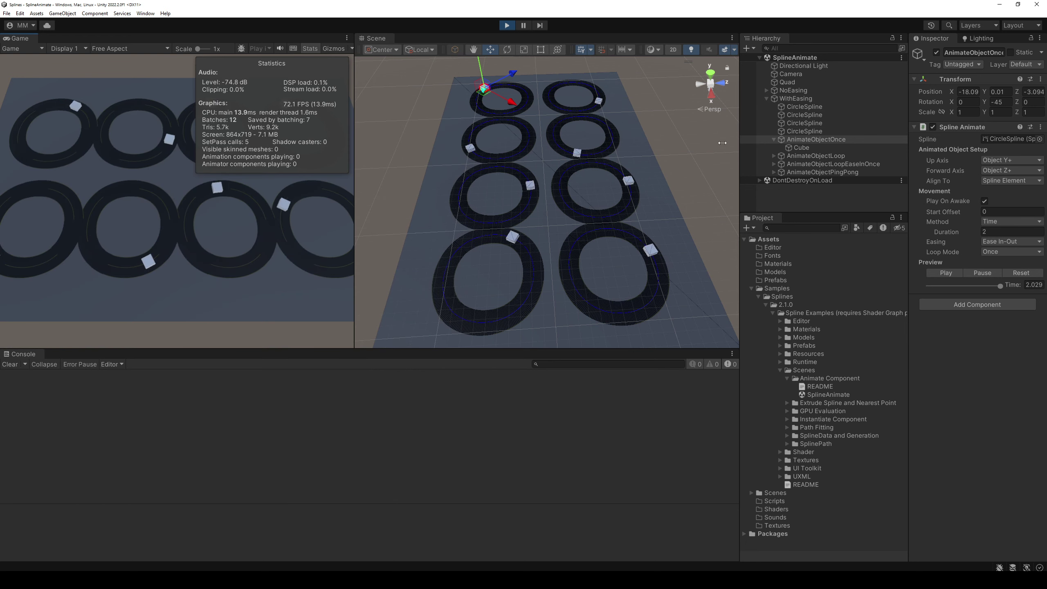
Duplicate a single CircleSpline ring, lift it, then delete the copy
{"action": "left_click", "coordinate": [572, 217]}
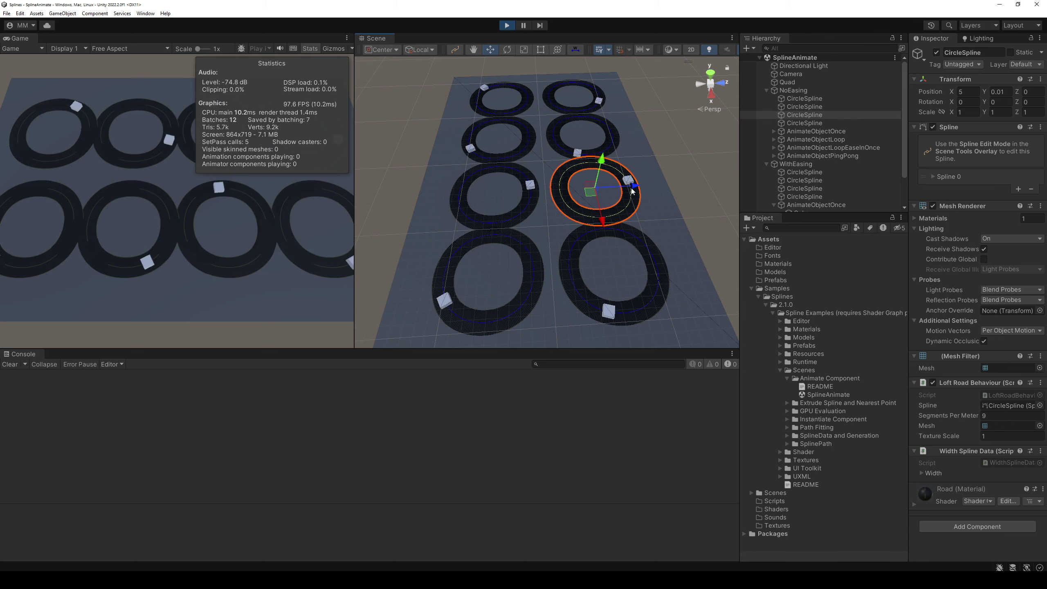
{"action": "key", "text": "ctrl+d"}
{"action": "mouse_move", "coordinate": [602, 161]}
{"action": "left_mouse_down"}
{"action": "mouse_move", "coordinate": [618, 93]}
{"action": "mouse_move", "coordinate": [648, 167]}
{"action": "left_mouse_up"}
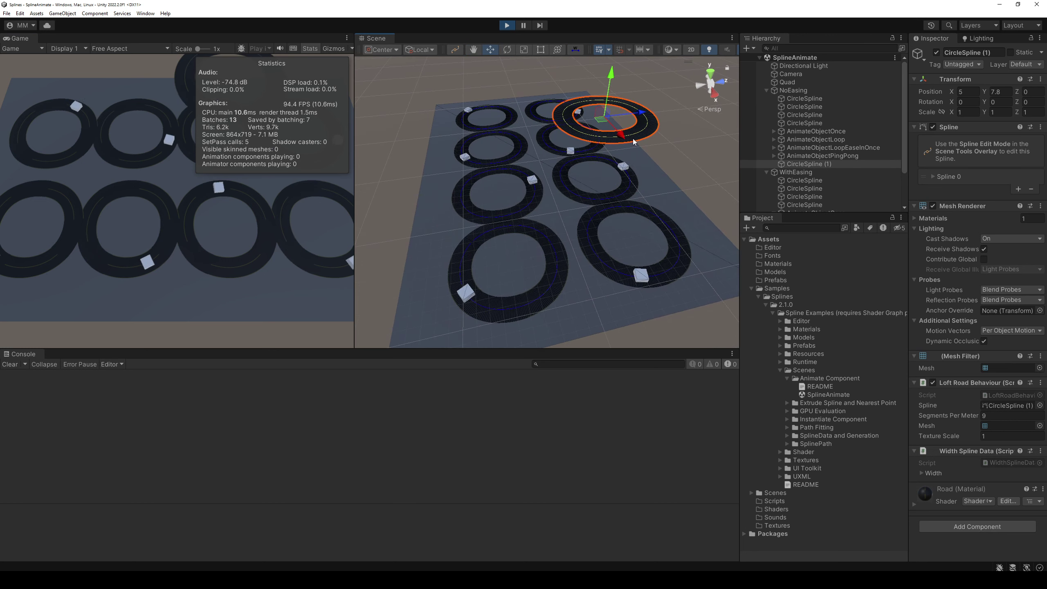
{"action": "key", "text": "Delete"}
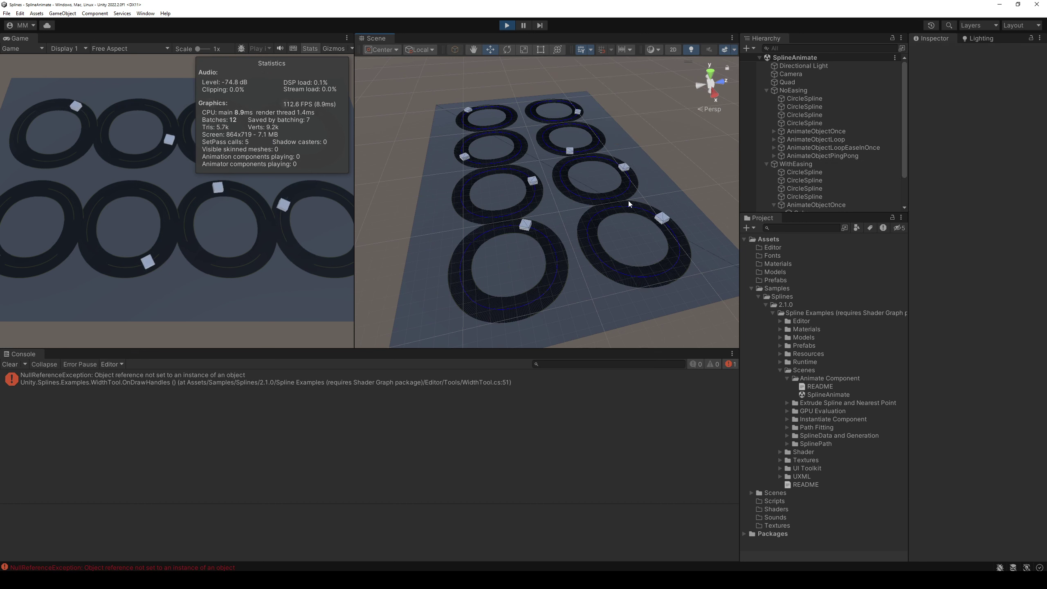
Duplicate the NoEasing group, raising one copy to height 7.43 and moving another to Z -7.6
{"action": "left_click", "coordinate": [629, 200]}
{"action": "left_click", "coordinate": [799, 90]}
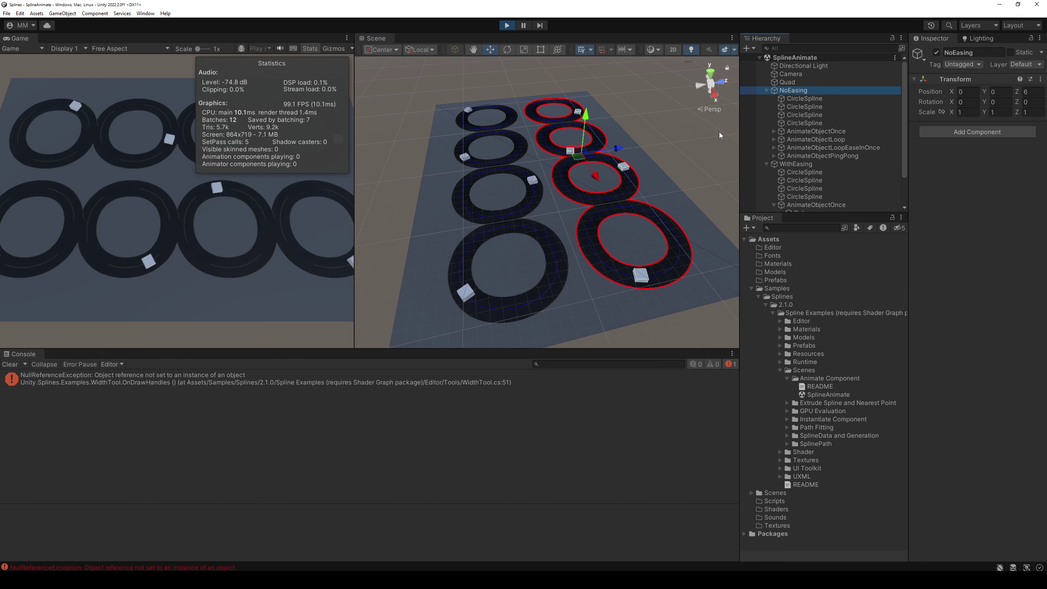
{"action": "key", "text": "ctrl+d"}
{"action": "left_click_drag", "start_coordinate": [585, 120], "coordinate": [590, 68]}
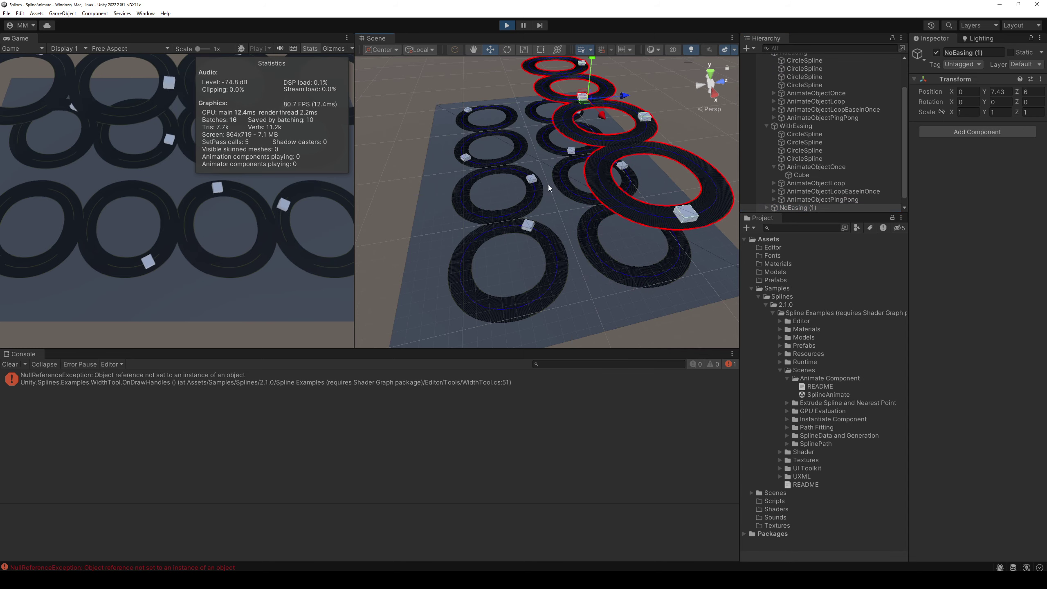
{"action": "scroll", "coordinate": [549, 188], "scroll_direction": "down", "scroll_amount": 5}
{"action": "left_click_drag", "start_coordinate": [549, 188], "coordinate": [587, 173], "text": "alt"}
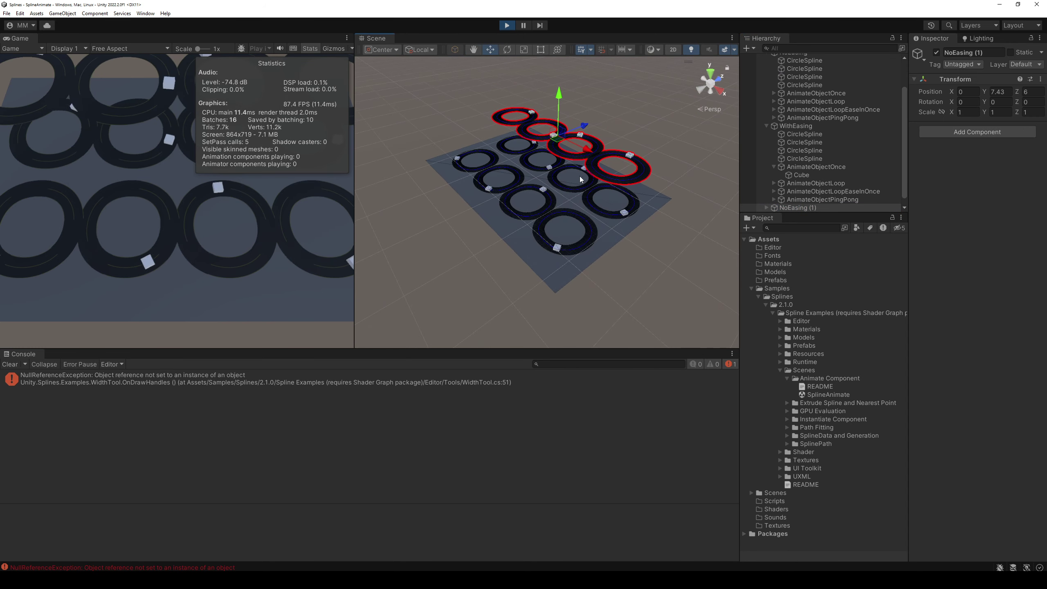
{"action": "key", "text": "ctrl+d"}
{"action": "left_click_drag", "start_coordinate": [585, 125], "coordinate": [535, 149]}
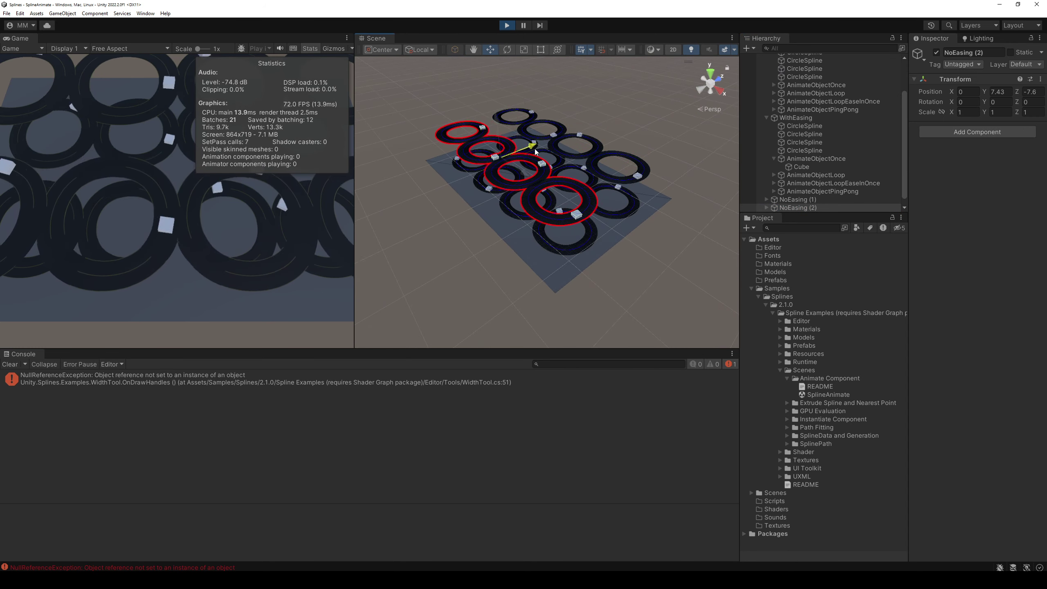
Duplicate multiple NoEasing groups higher up the stack to NoEasing (16), then widen the Scene view
{"action": "left_click", "coordinate": [789, 199], "text": "ctrl"}
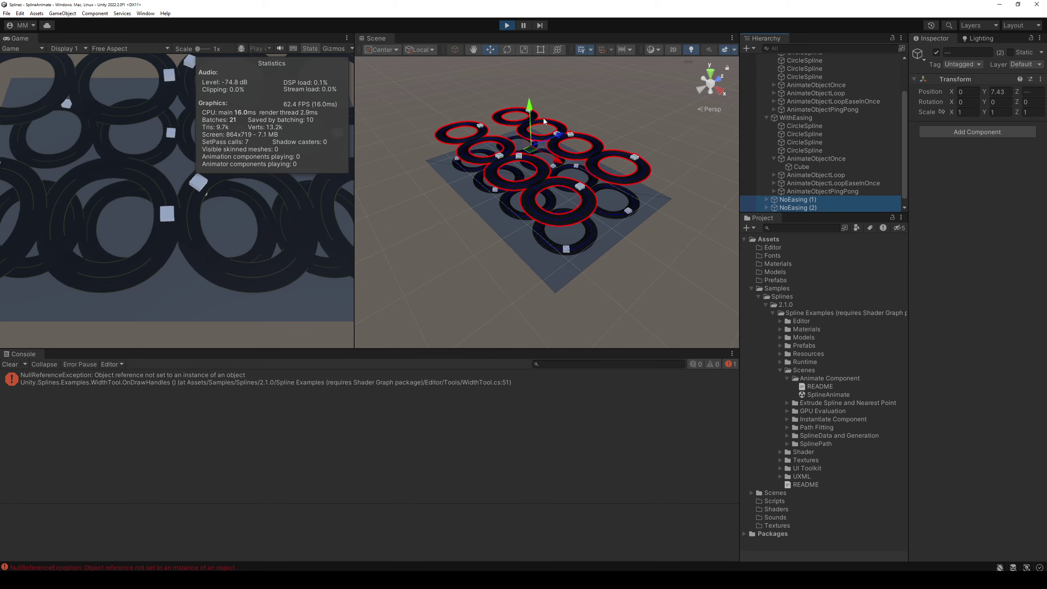
{"action": "key", "text": "ctrl+d"}
{"action": "left_click_drag", "start_coordinate": [530, 108], "coordinate": [523, 54]}
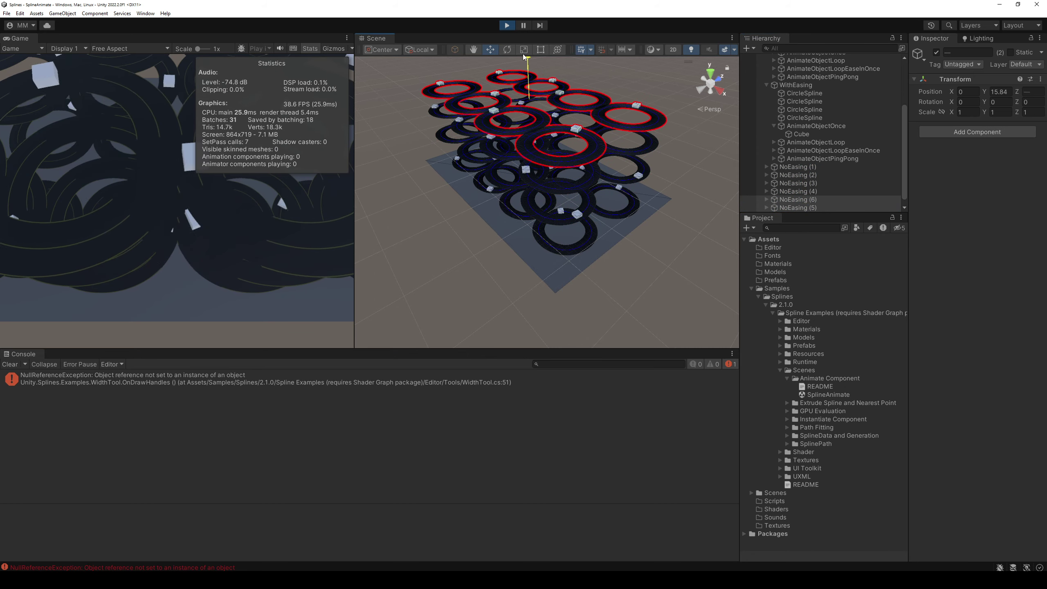
{"action": "left_click", "coordinate": [799, 167], "text": "shift"}
{"action": "key", "text": "ctrl+d"}
{"action": "left_click_drag", "start_coordinate": [529, 95], "coordinate": [529, 58]}
{"action": "key", "text": "ctrl+d"}
{"action": "left_click_drag", "start_coordinate": [529, 95], "coordinate": [529, 58]}
{"action": "scroll", "coordinate": [637, 179], "scroll_direction": "down", "scroll_amount": 2}
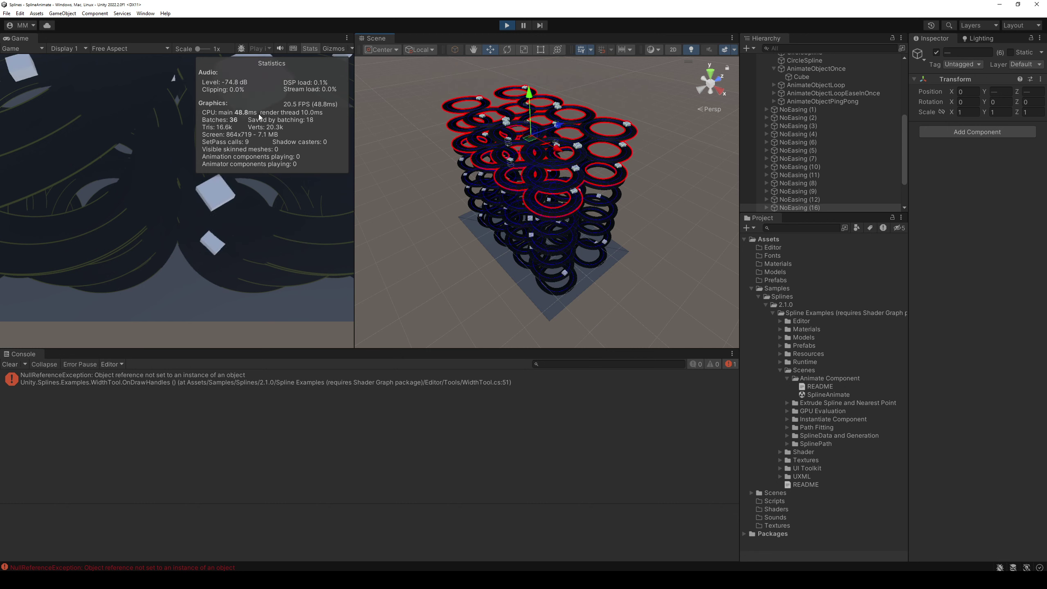
{"action": "left_click_drag", "start_coordinate": [355, 140], "coordinate": [277, 140]}
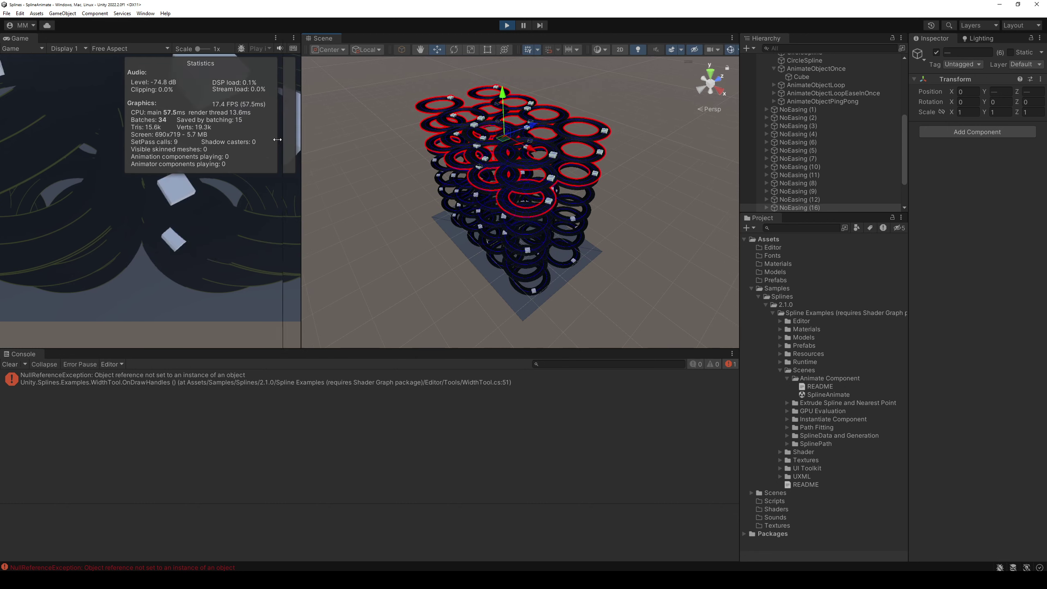
{"action": "left_click", "coordinate": [648, 181]}
{"action": "scroll", "coordinate": [648, 181], "scroll_direction": "up", "scroll_amount": 3}
Open the Profiler with live display on and the detail pane in Hierarchy view
{"action": "left_click", "coordinate": [146, 13]}
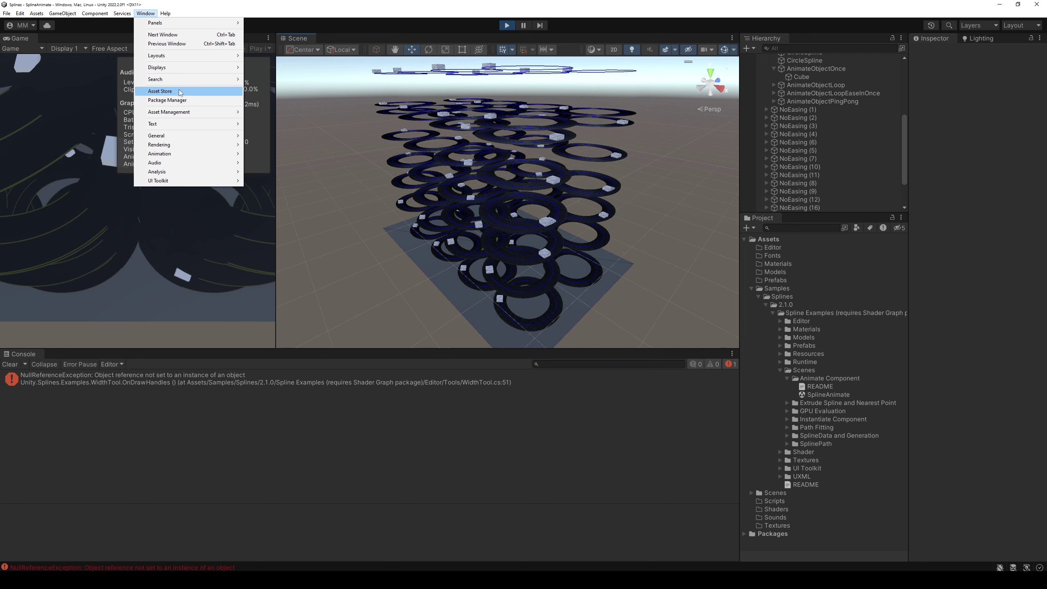
{"action": "mouse_move", "coordinate": [177, 172]}
{"action": "left_click", "coordinate": [272, 173]}
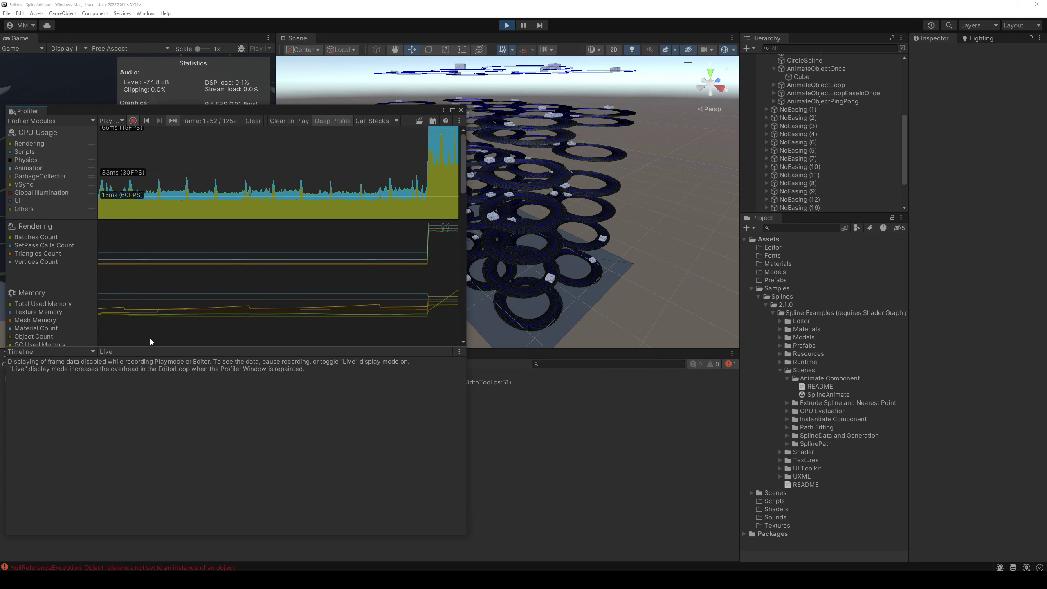
{"action": "left_click", "coordinate": [106, 351]}
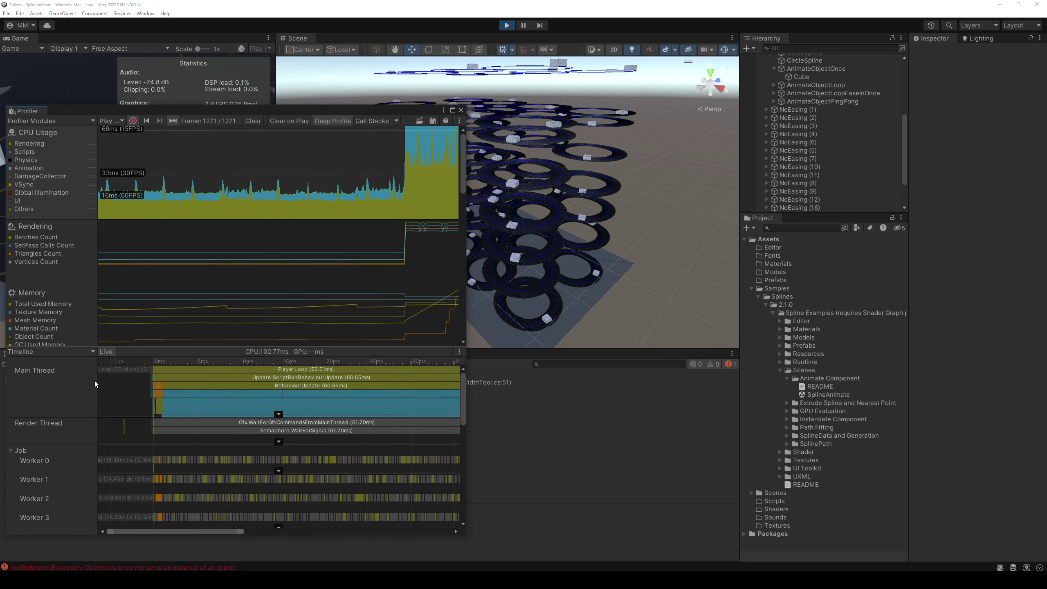
{"action": "left_click", "coordinate": [49, 351]}
{"action": "left_click", "coordinate": [34, 371]}
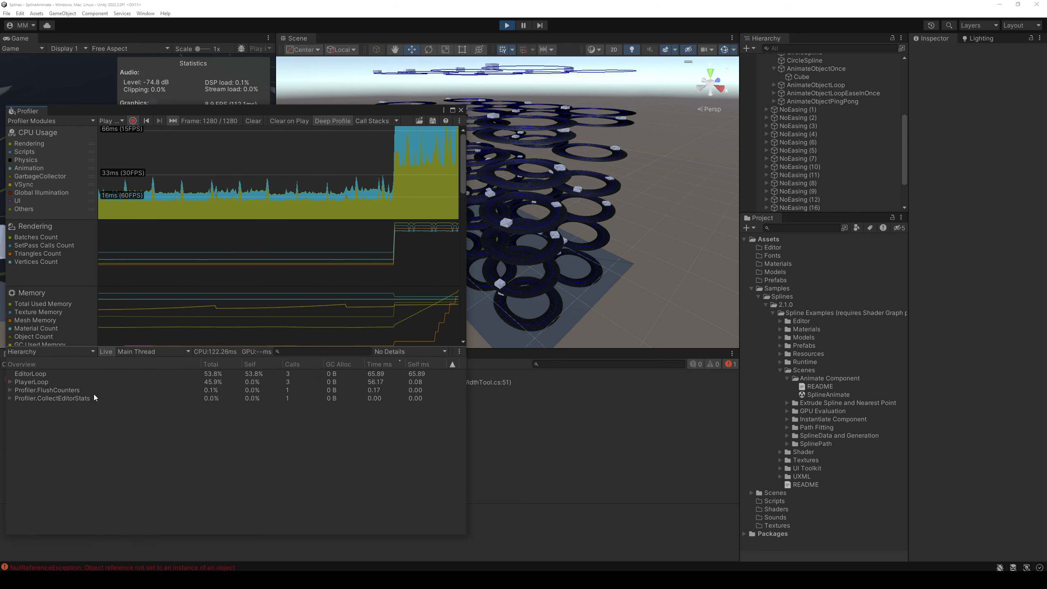
Expand PlayerLoop down through SplineAnimate.Update() to SplineAnimate.EvaluatePositionAndRotation()
{"action": "left_click", "coordinate": [10, 381]}
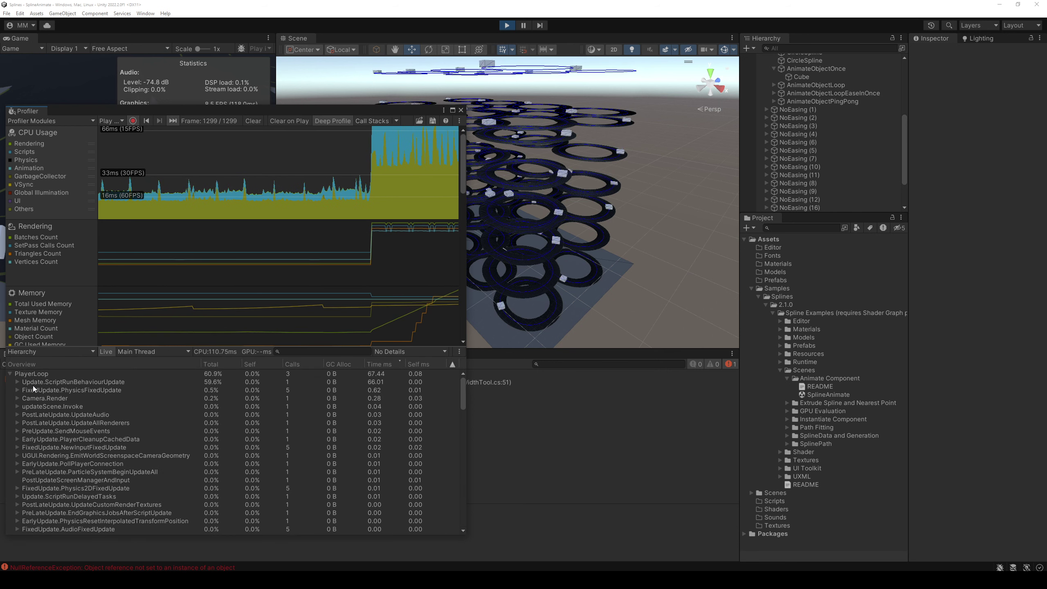
{"action": "left_click", "coordinate": [17, 381]}
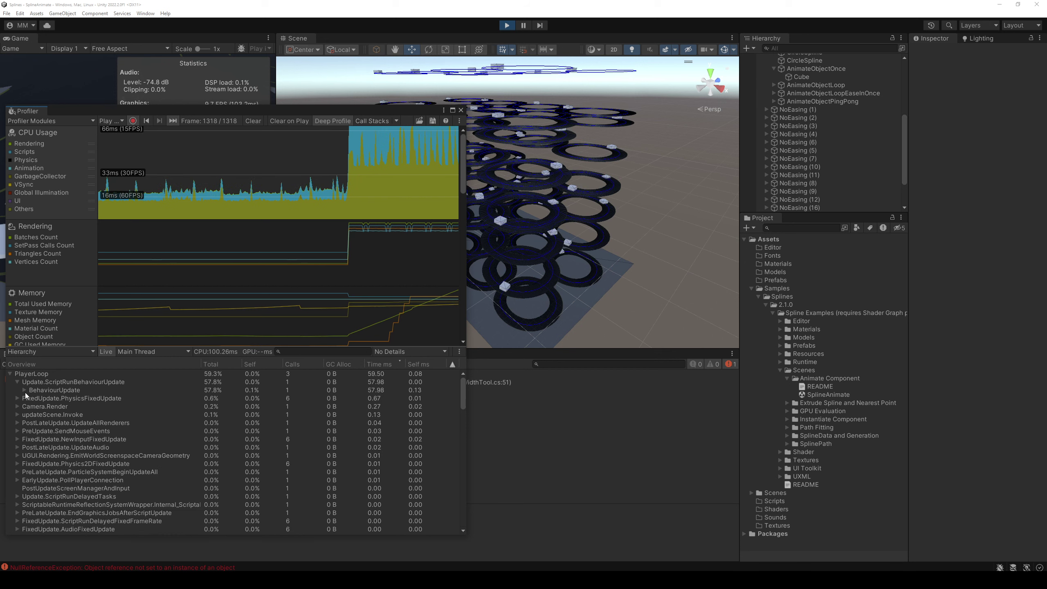
{"action": "left_click", "coordinate": [24, 390]}
{"action": "left_click", "coordinate": [31, 398]}
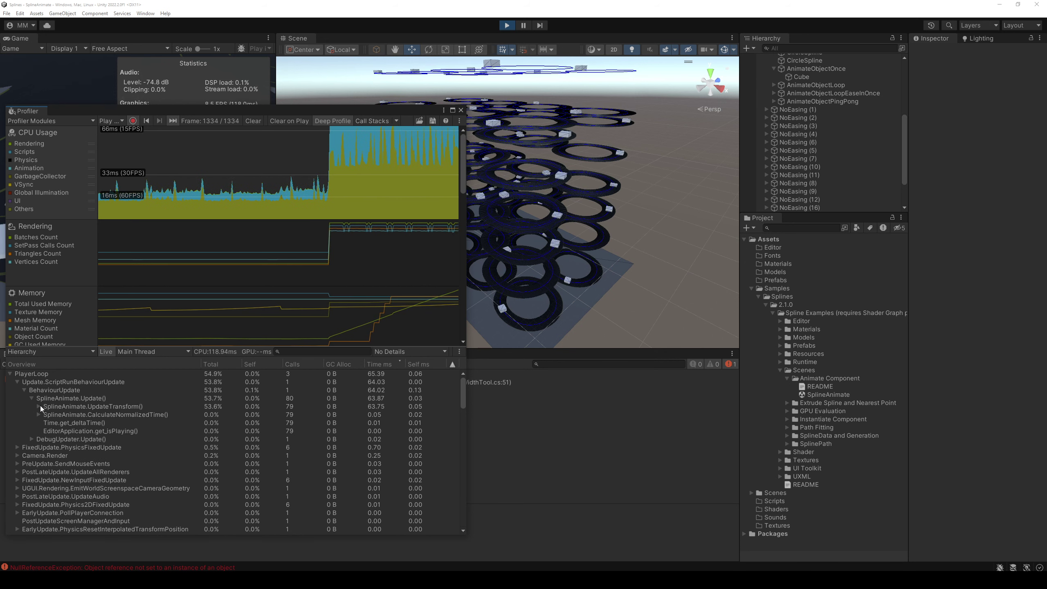
{"action": "left_click", "coordinate": [38, 406]}
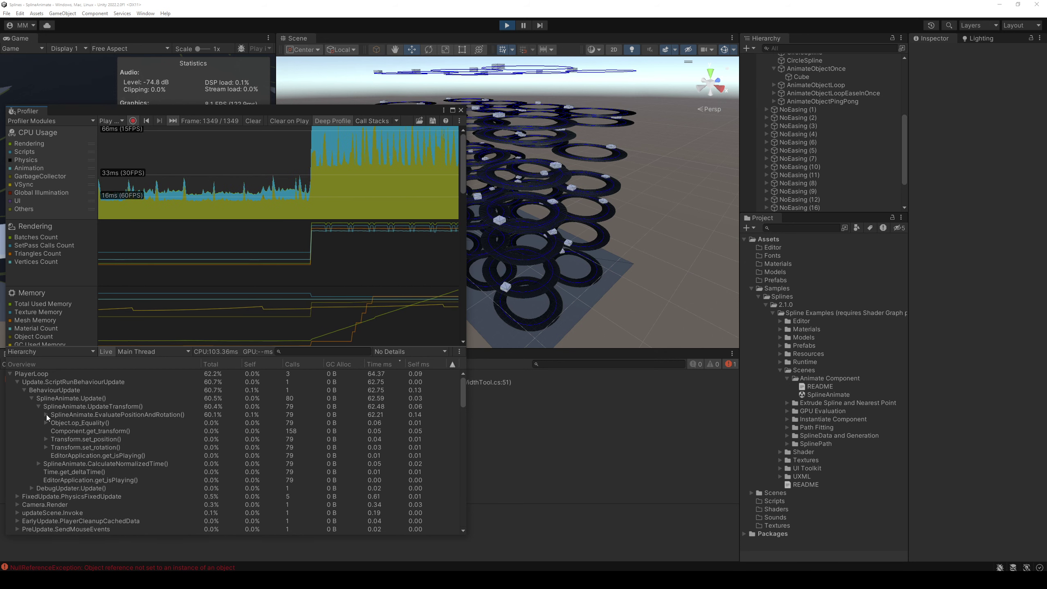
{"action": "left_click", "coordinate": [46, 414]}
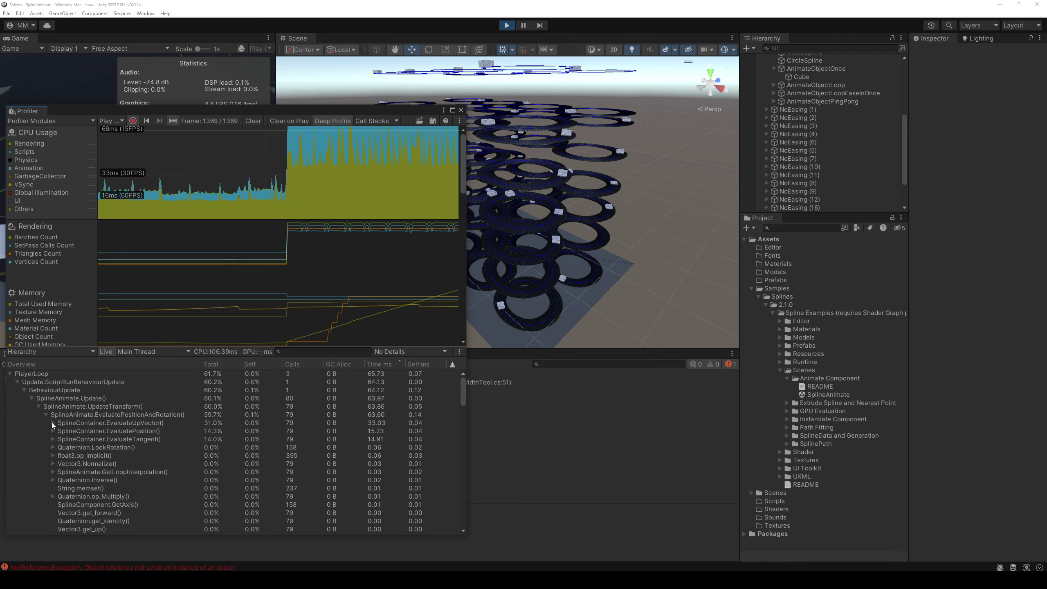
Expand the EvaluateUpVector chain and rotation-minimizing call down to CurveUtility.EvaluatePosition()
{"action": "left_click", "coordinate": [52, 423]}
{"action": "left_click", "coordinate": [60, 430]}
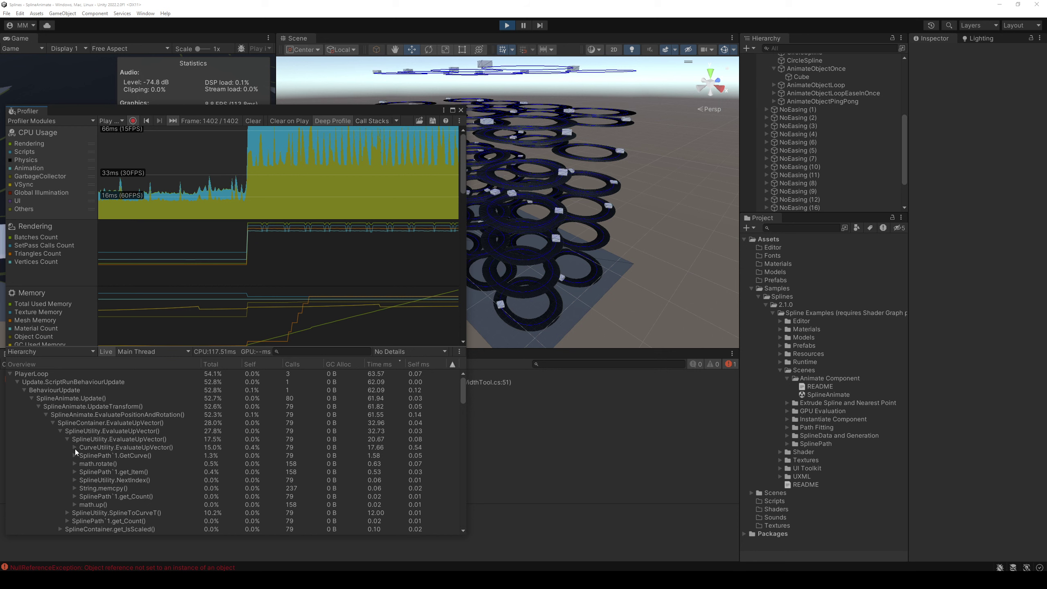
{"action": "left_click", "coordinate": [74, 447]}
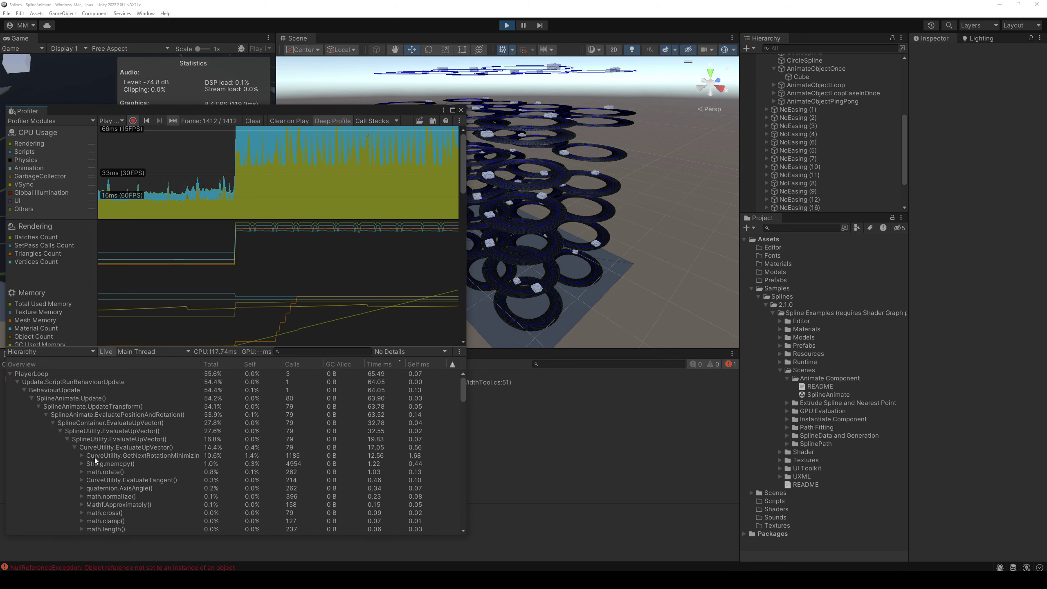
{"action": "left_click", "coordinate": [82, 455]}
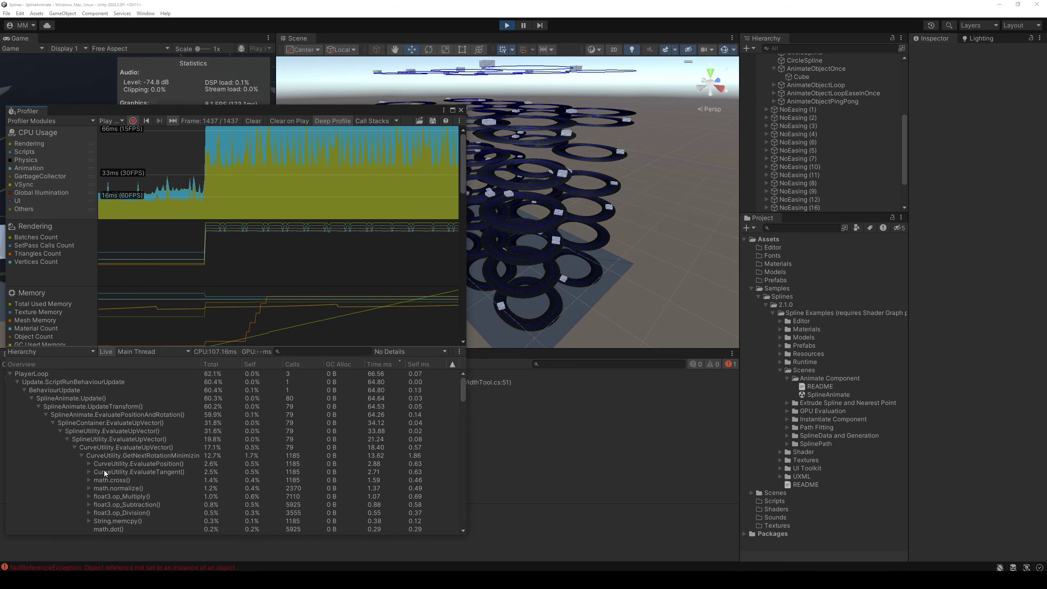
{"action": "left_click", "coordinate": [89, 463]}
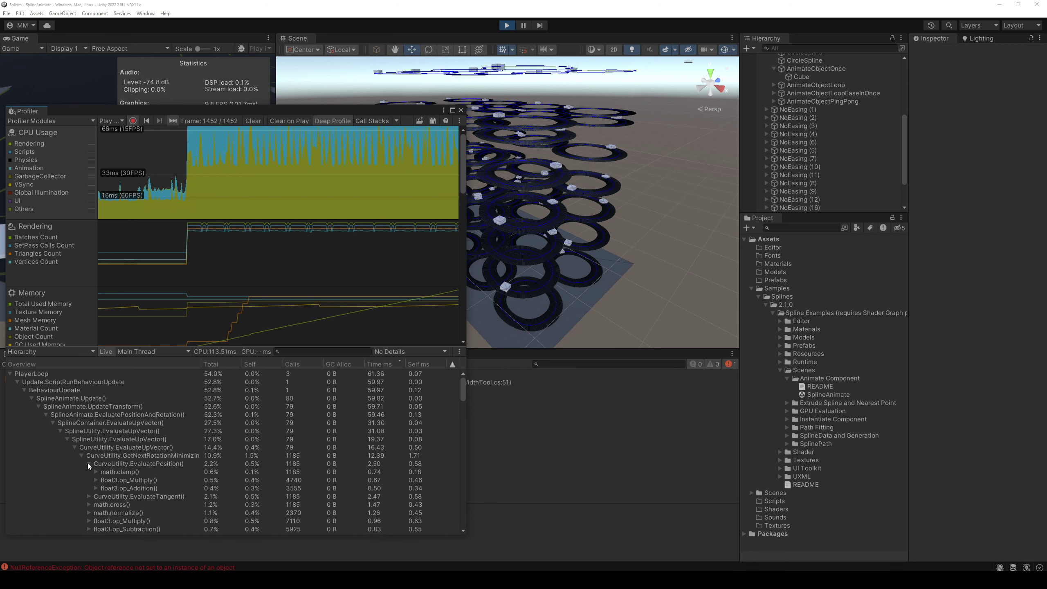
{"action": "left_click", "coordinate": [89, 463]}
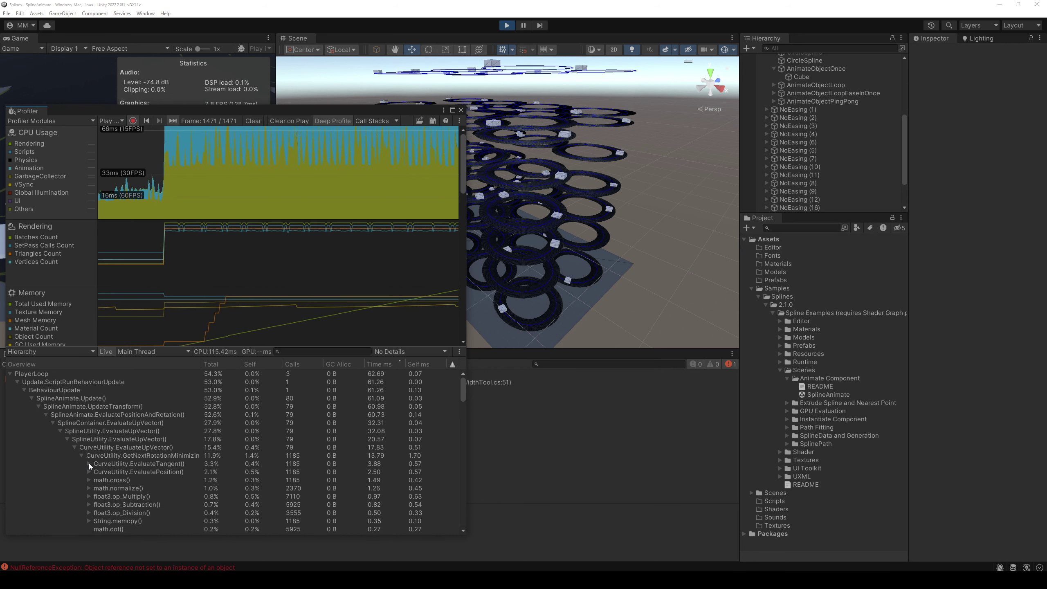
{"action": "left_click", "coordinate": [89, 463]}
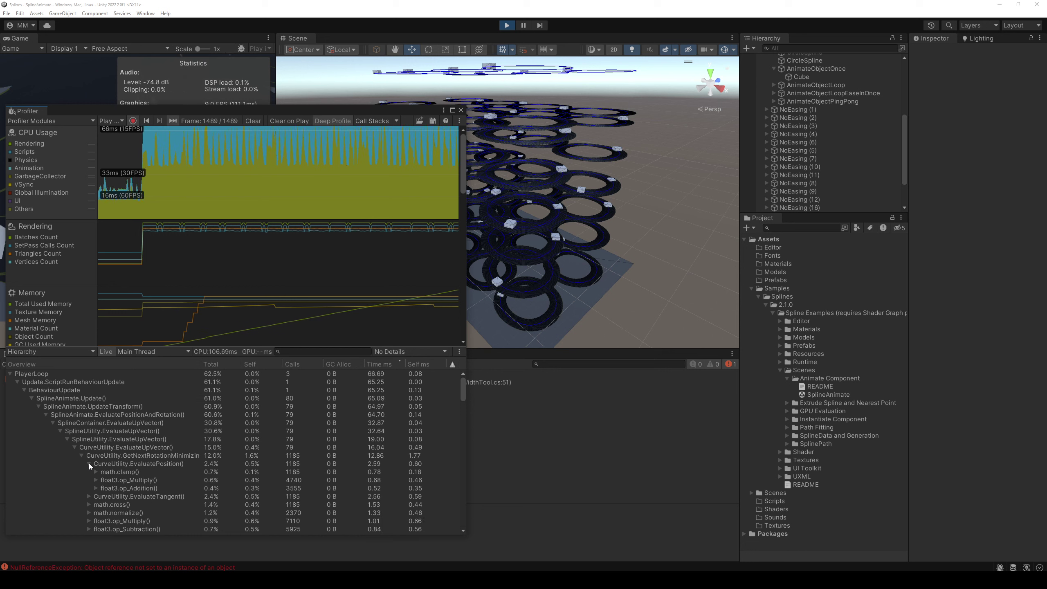
Enlarge the Profiler call tree pane and stop recording at frame 1859
{"action": "left_click_drag", "start_coordinate": [298, 341], "coordinate": [298, 253]}
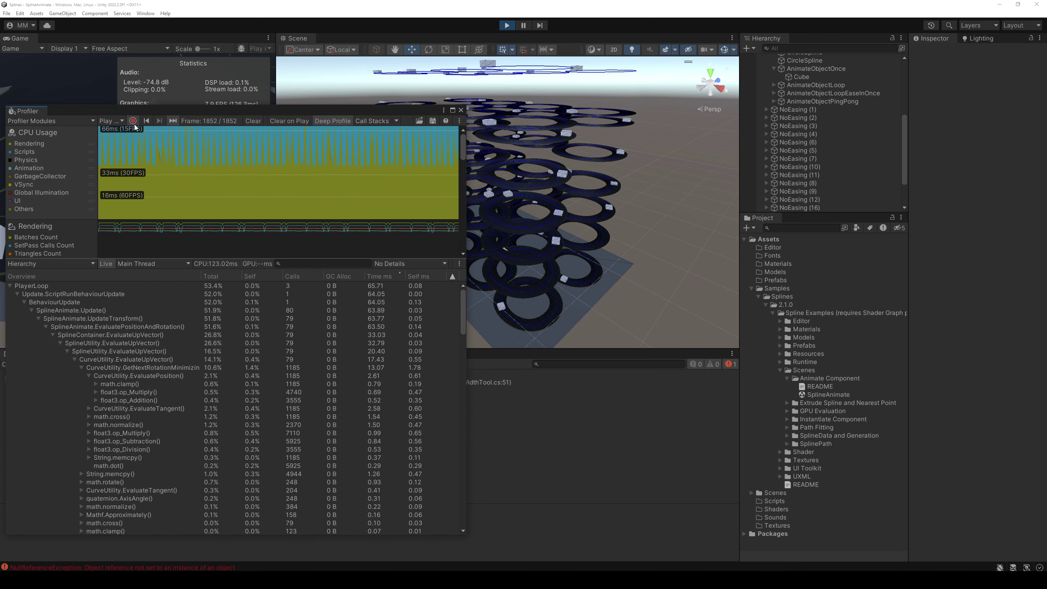
{"action": "left_click", "coordinate": [134, 125]}
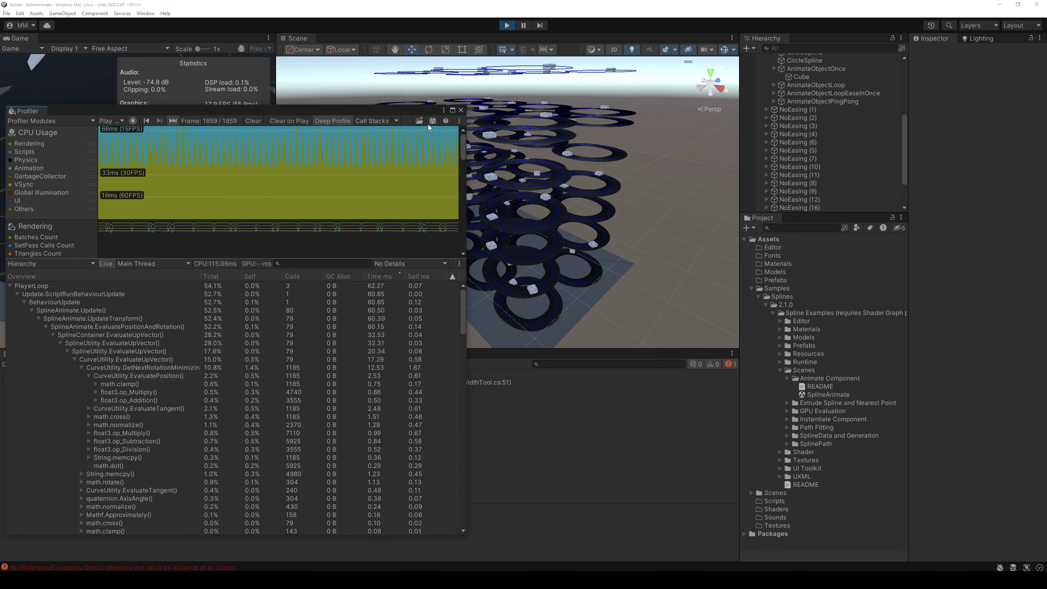
Close the Profiler and paste its screenshot into Paint, then return to the editor
{"action": "left_click", "coordinate": [461, 111]}
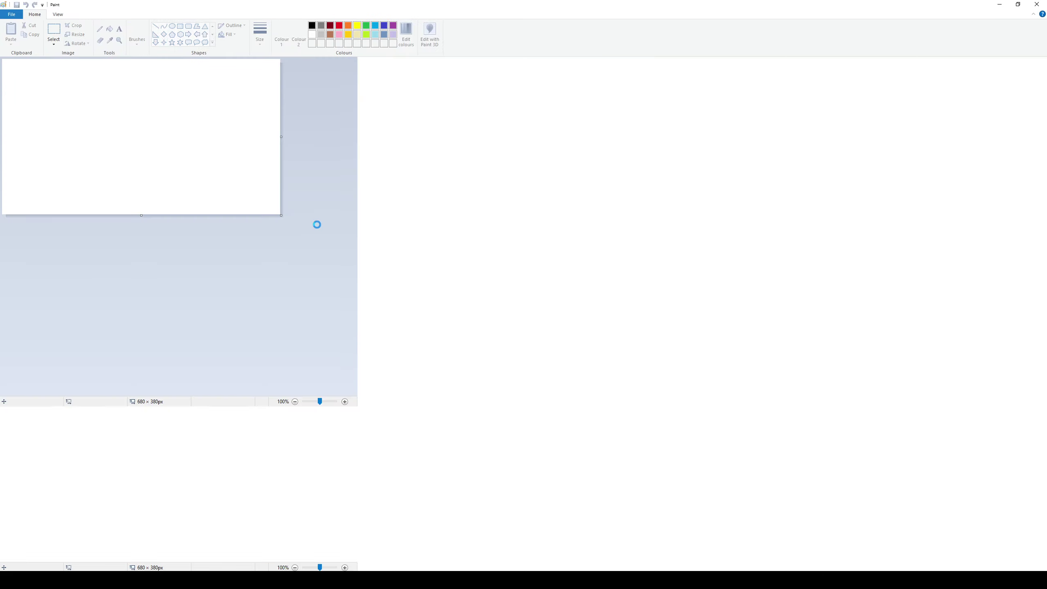
{"action": "key", "text": "ctrl+v"}
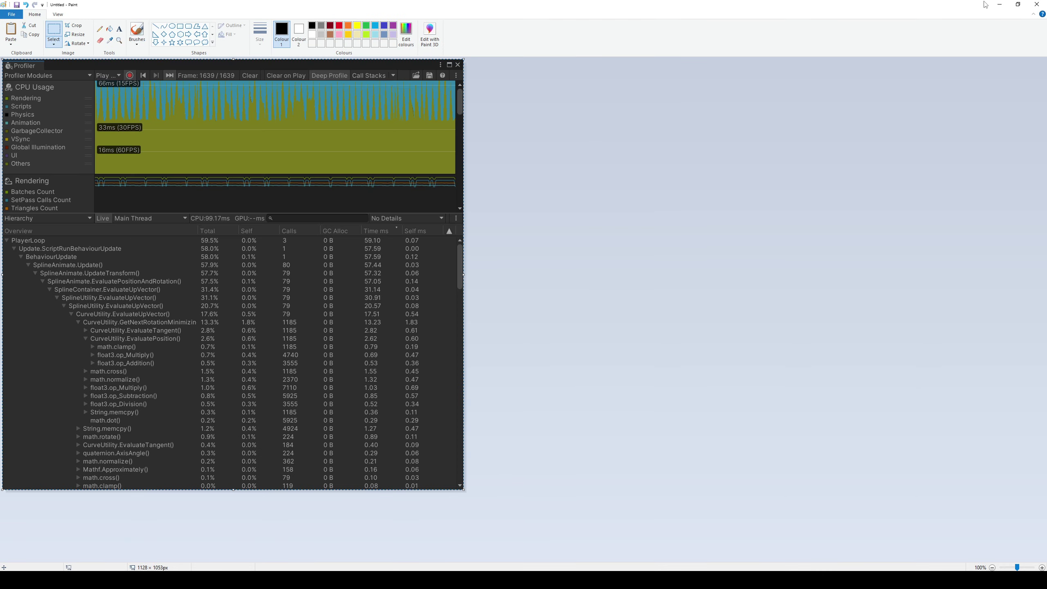
{"action": "left_click", "coordinate": [1000, 4]}
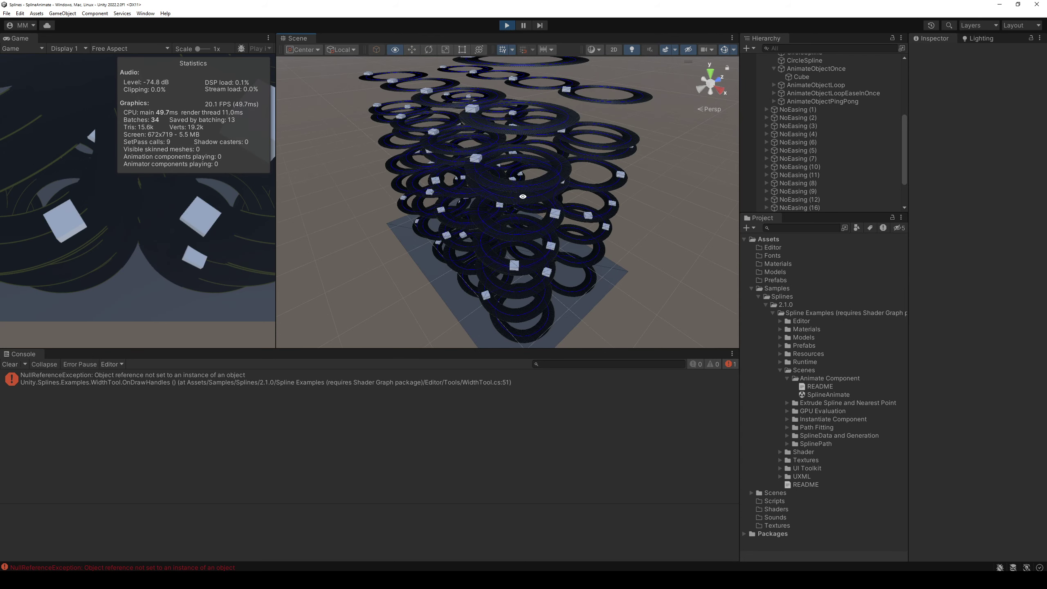
Stop play mode, open the Extrude Spline and Nearest Point scene, and play it
{"action": "left_click", "coordinate": [508, 26]}
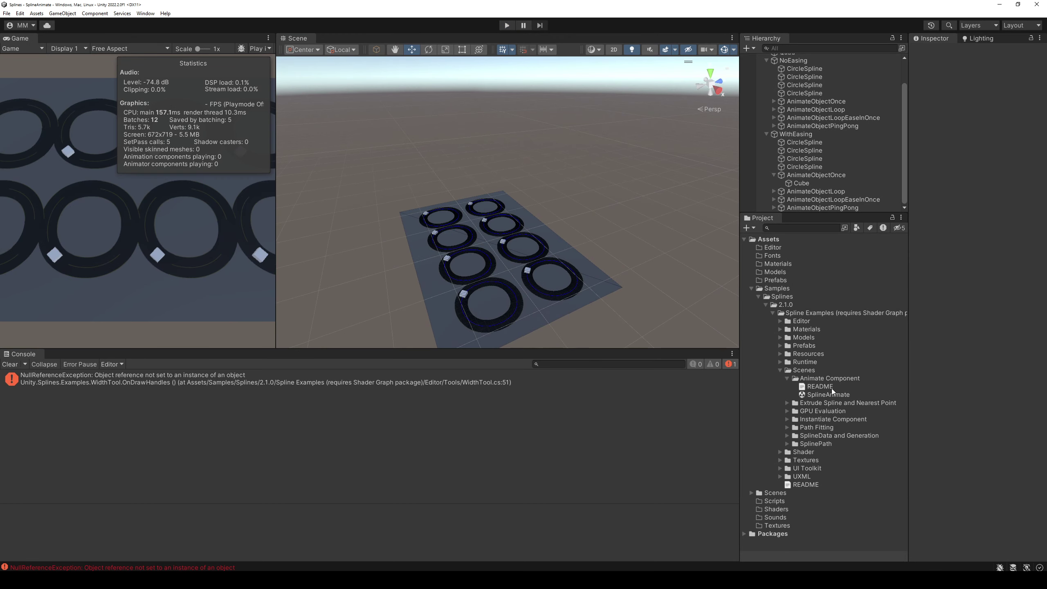
{"action": "left_click", "coordinate": [833, 402]}
{"action": "key", "text": "Right"}
{"action": "key", "text": "Down"}
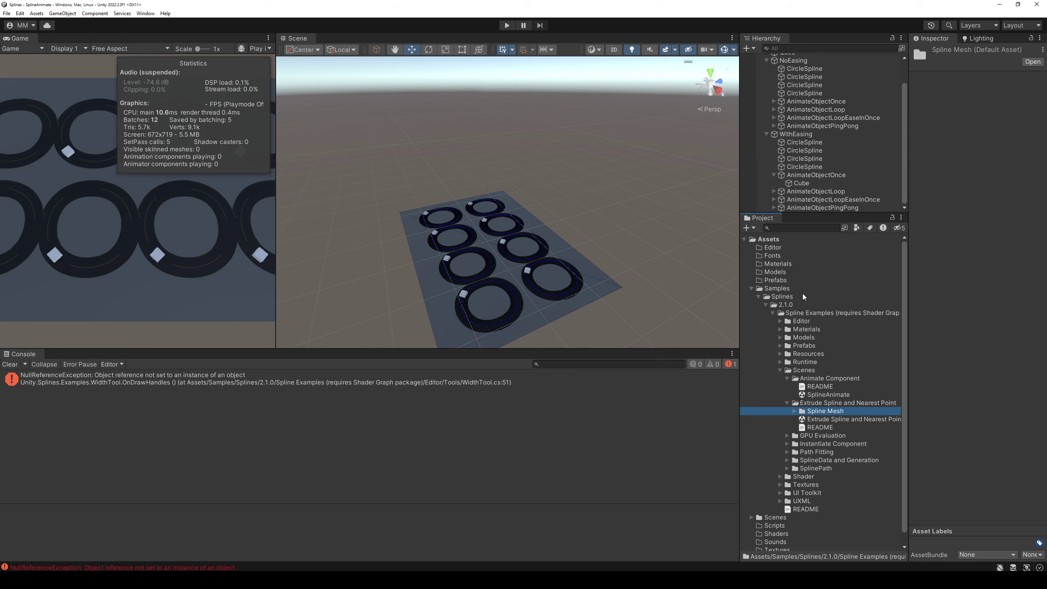
{"action": "key", "text": "Down"}
{"action": "key", "text": "Return"}
{"action": "key", "text": "ctrl+p"}
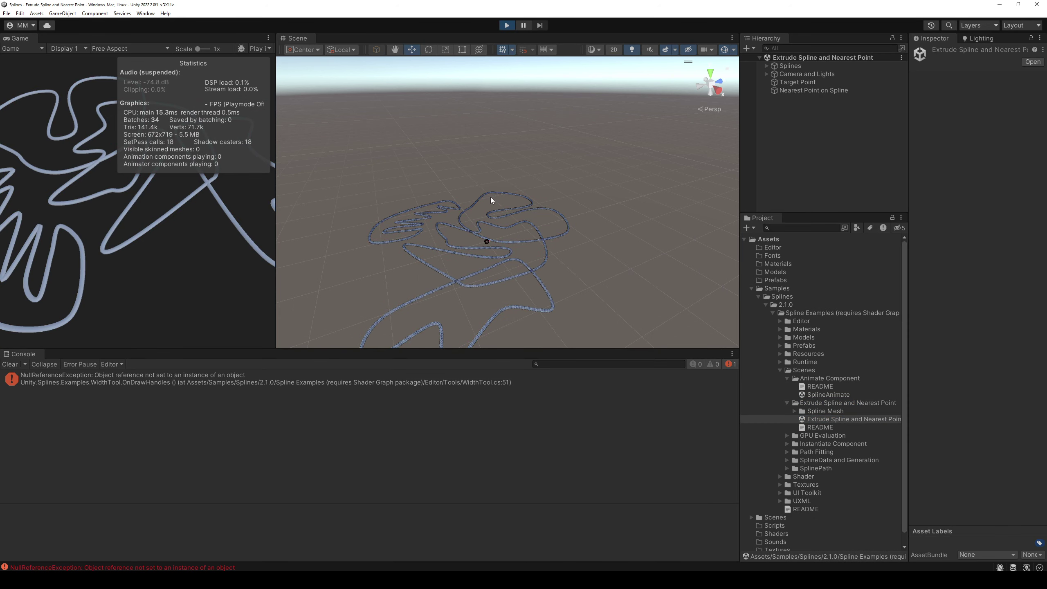
Widen and heighten the Scene view, then orbit closer to the extruded spline tubes
{"action": "left_click_drag", "start_coordinate": [501, 229], "coordinate": [495, 187]}
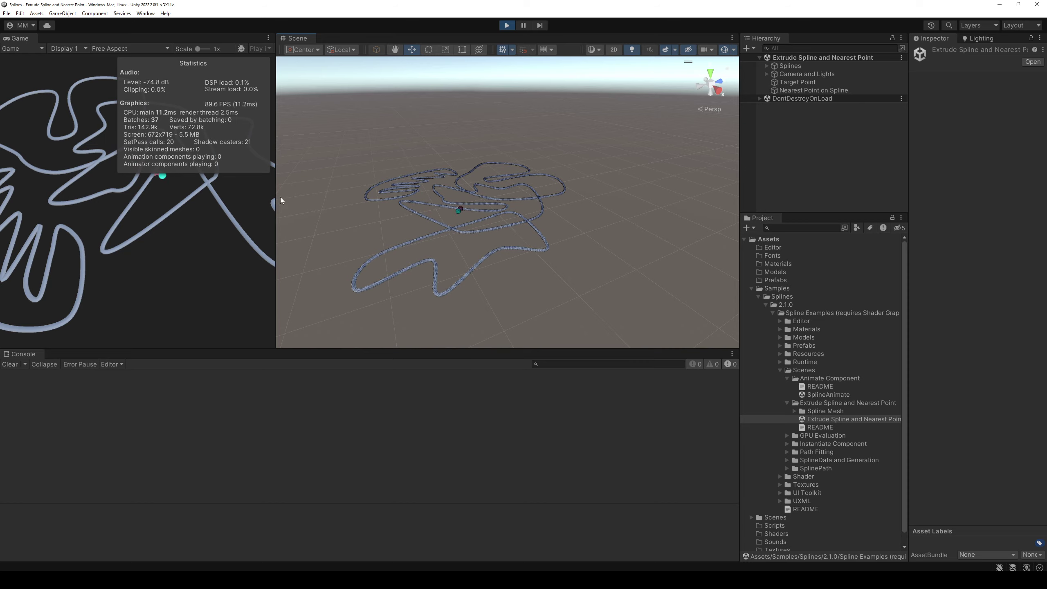
{"action": "left_click_drag", "start_coordinate": [276, 200], "coordinate": [177, 247]}
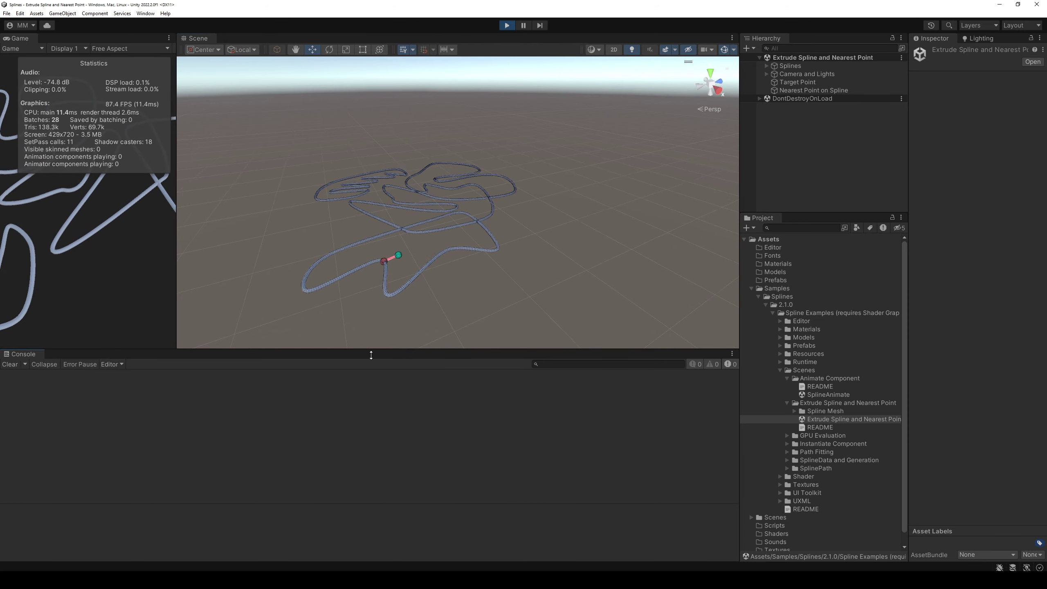
{"action": "left_click_drag", "start_coordinate": [363, 349], "coordinate": [387, 459]}
{"action": "left_click_drag", "start_coordinate": [438, 286], "coordinate": [396, 289], "text": "alt"}
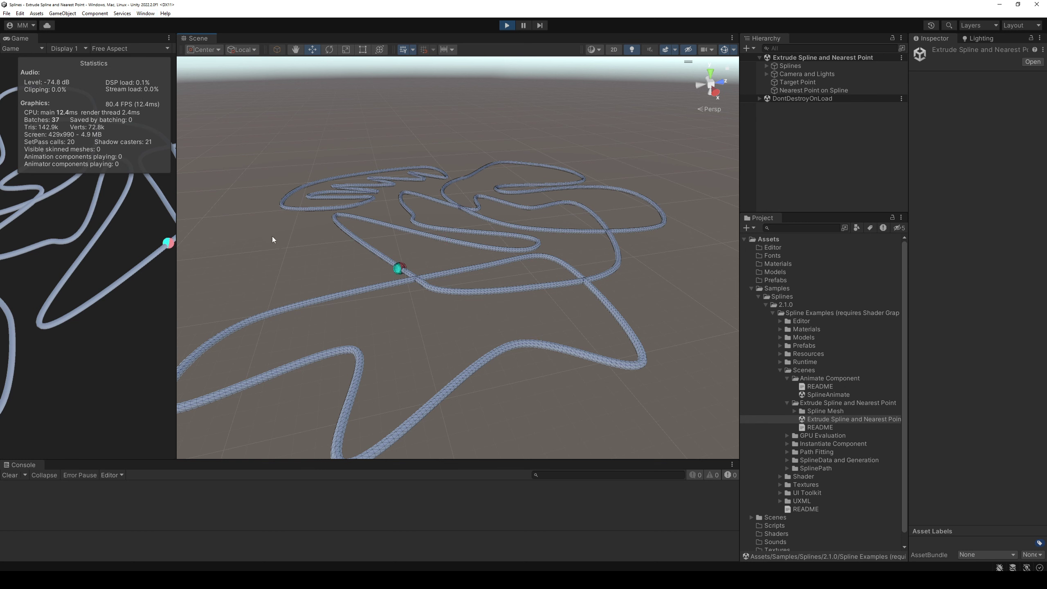
Duplicate a spline tube, move the copy around, delete it, and select Spline (1)
{"action": "left_click", "coordinate": [584, 281]}
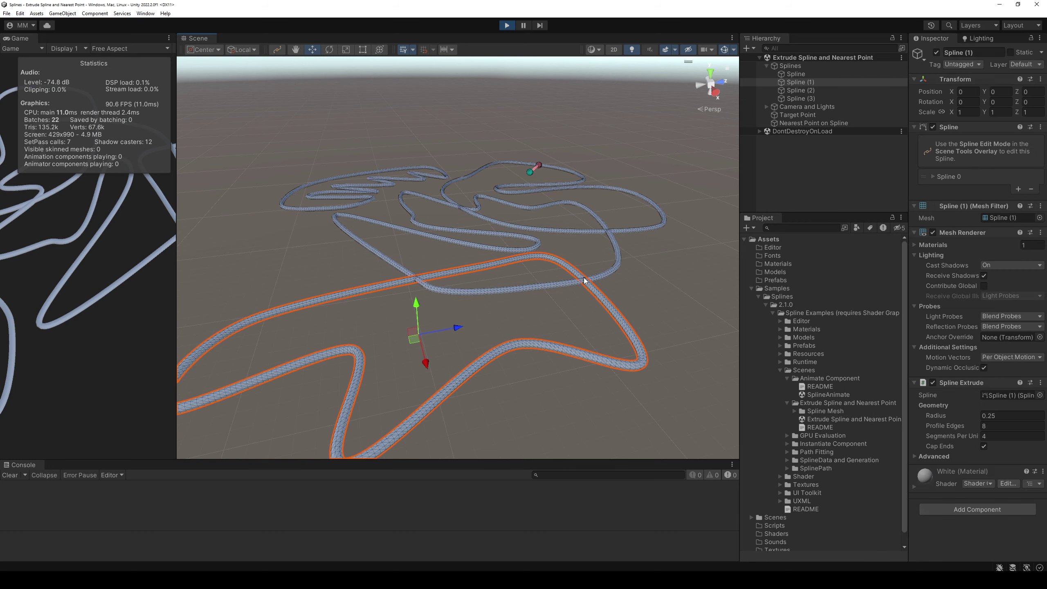
{"action": "key", "text": "ctrl+d"}
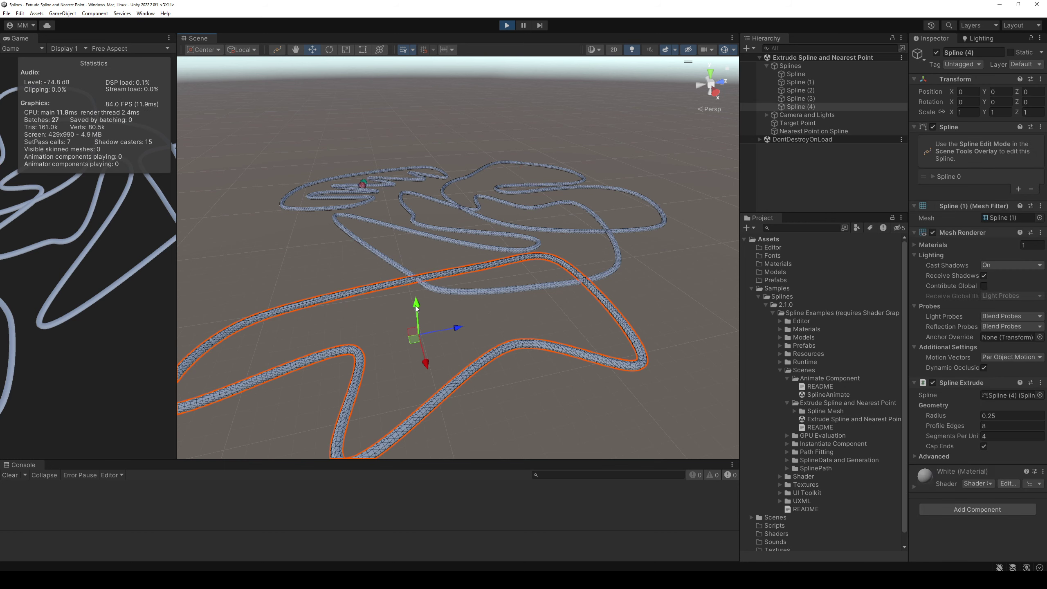
{"action": "left_click_drag", "start_coordinate": [417, 310], "coordinate": [415, 283]}
{"action": "left_click_drag", "start_coordinate": [520, 293], "coordinate": [490, 274], "text": "alt"}
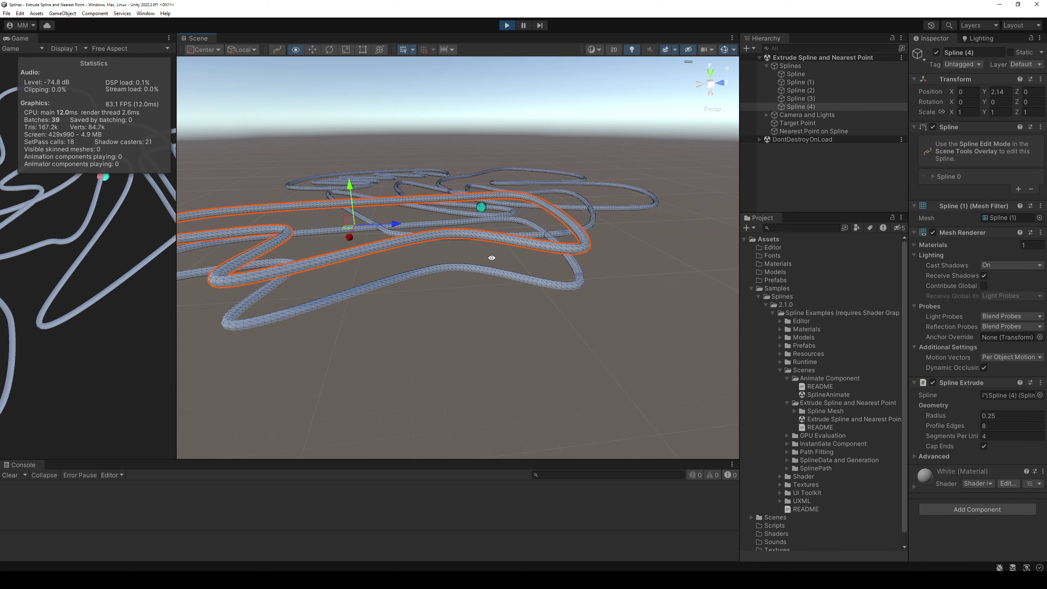
{"action": "left_click_drag", "start_coordinate": [368, 216], "coordinate": [369, 243]}
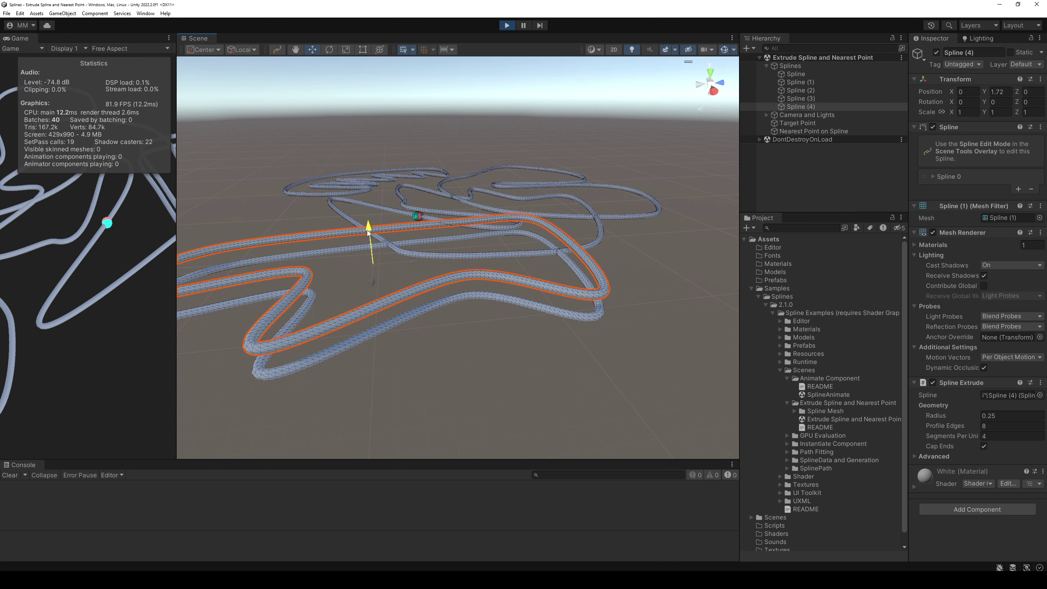
{"action": "left_click_drag", "start_coordinate": [380, 280], "coordinate": [441, 248]}
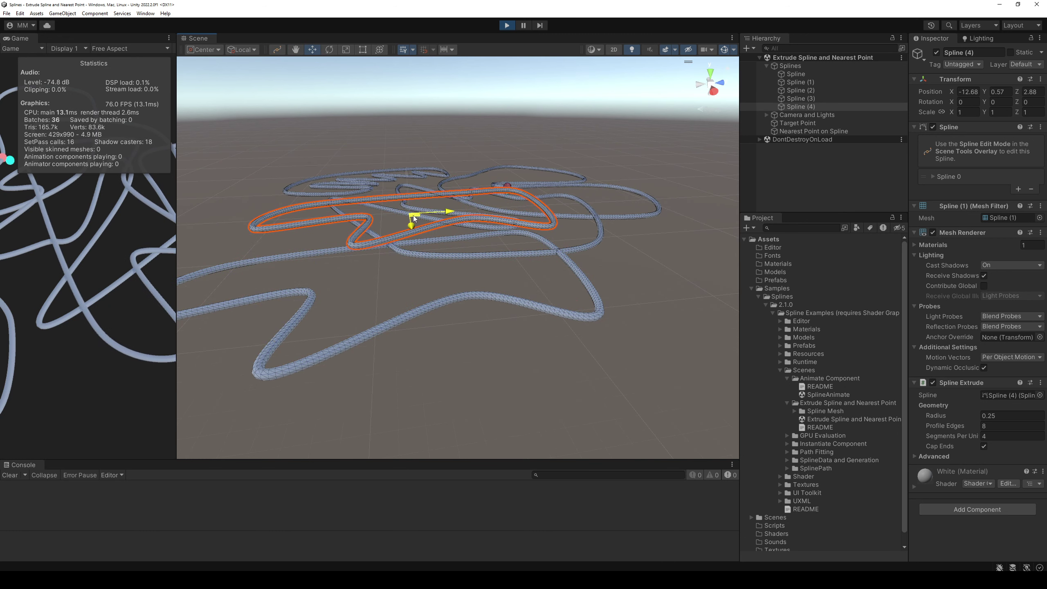
{"action": "key", "text": "Delete"}
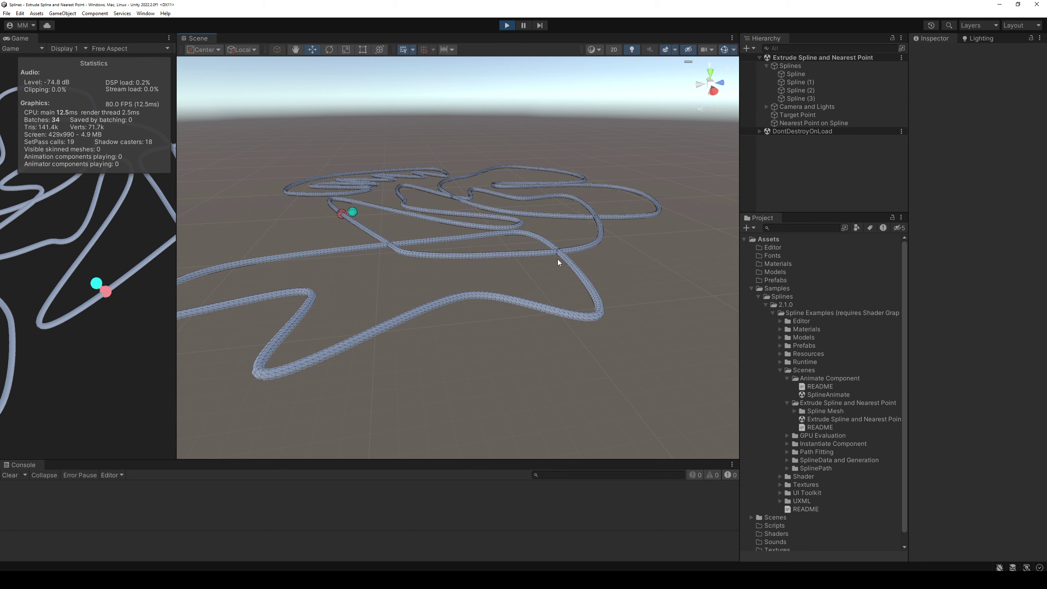
{"action": "left_click", "coordinate": [573, 264]}
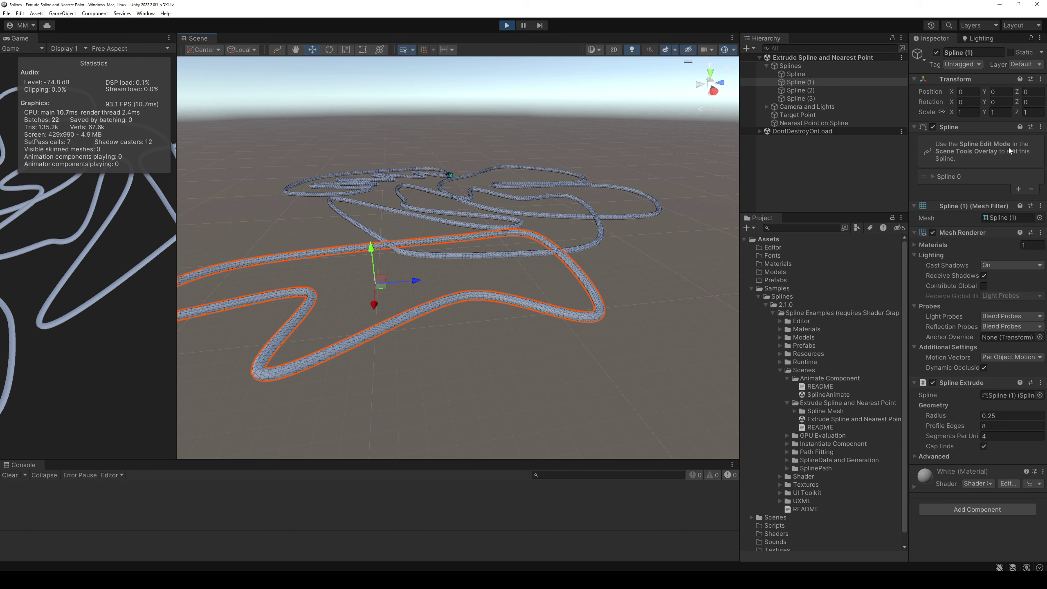
Expand Spline 0's knot list and push Knot [0]'s Position X higher
{"action": "left_click", "coordinate": [932, 177]}
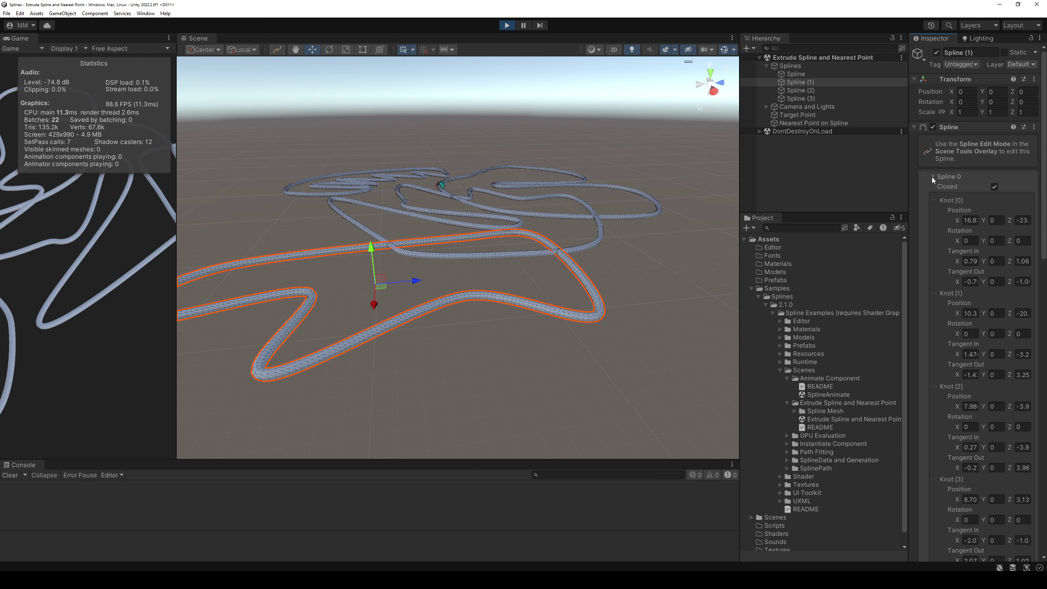
{"action": "left_click_drag", "start_coordinate": [957, 222], "coordinate": [999, 235]}
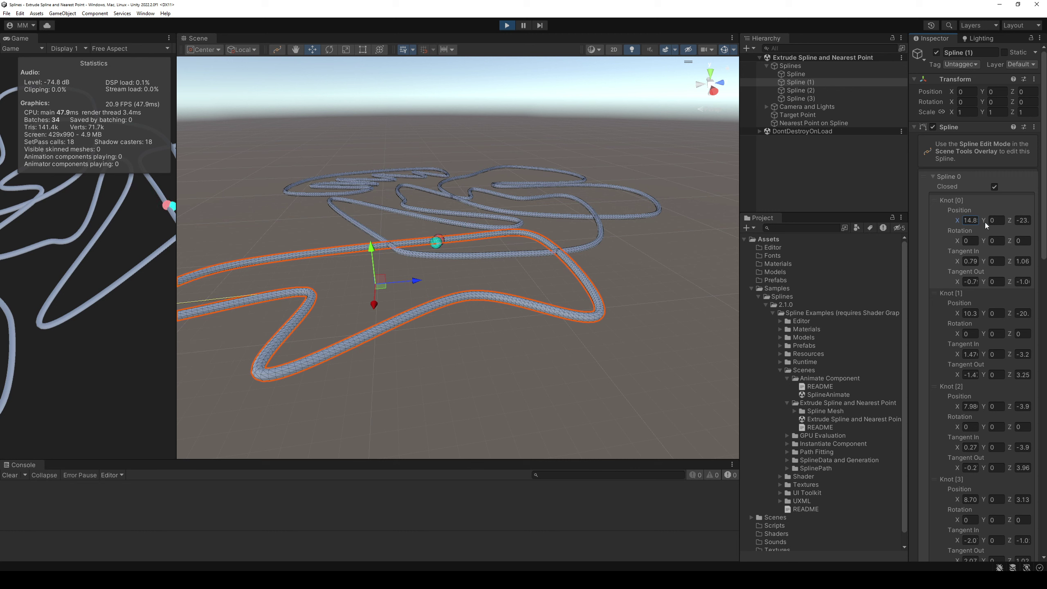
{"action": "scroll", "coordinate": [976, 317], "scroll_direction": "down", "scroll_amount": 5}
{"action": "scroll", "coordinate": [976, 317], "scroll_direction": "down", "scroll_amount": 5}
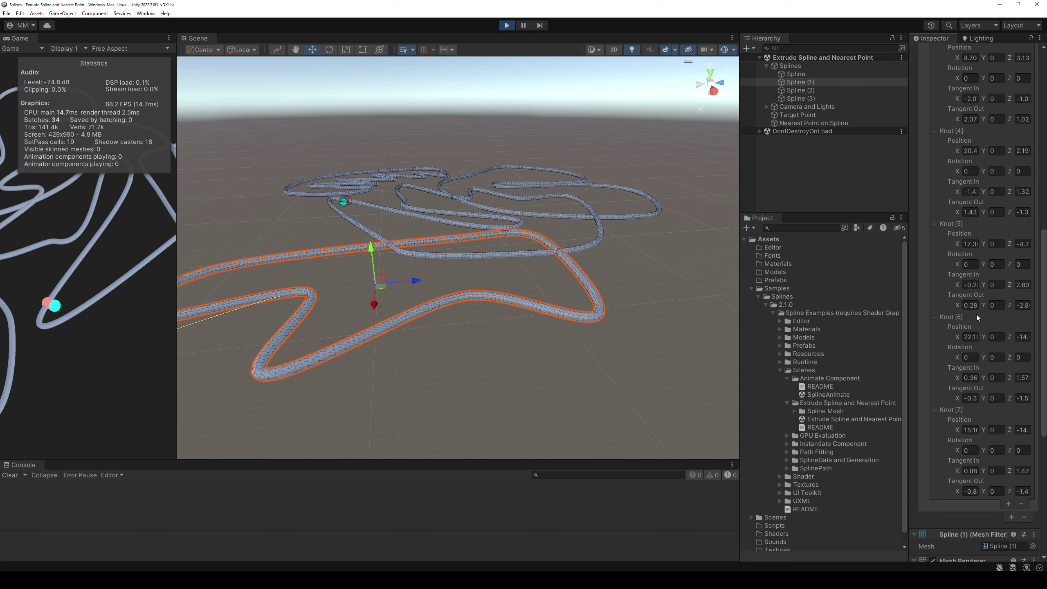
{"action": "scroll", "coordinate": [976, 317], "scroll_direction": "down", "scroll_amount": 5}
{"action": "scroll", "coordinate": [976, 317], "scroll_direction": "up", "scroll_amount": 8}
{"action": "scroll", "coordinate": [971, 309], "scroll_direction": "up", "scroll_amount": 7}
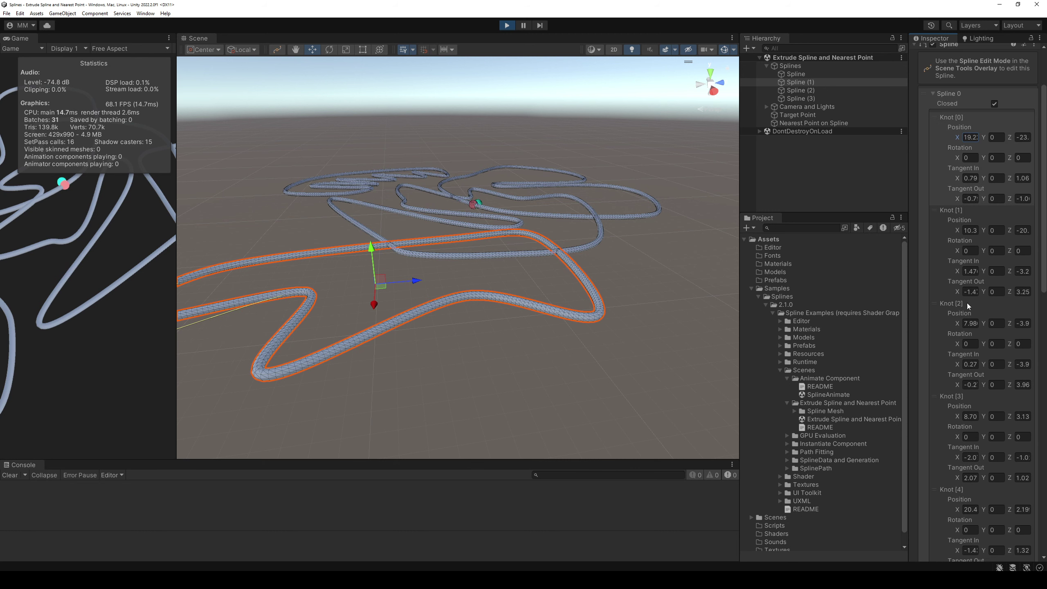
Stop play mode so Knot [0] returns to X 16.8, and open the Window menu
{"action": "left_click", "coordinate": [507, 25]}
{"action": "middle_click_drag", "start_coordinate": [455, 252], "coordinate": [464, 251]}
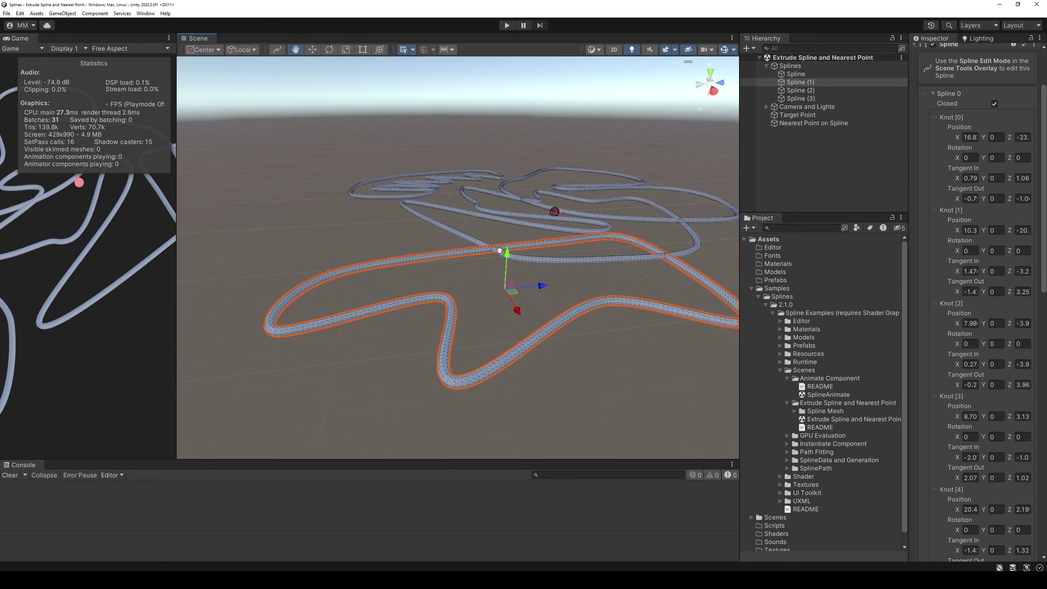
{"action": "scroll", "coordinate": [957, 136], "scroll_direction": "up", "scroll_amount": 3}
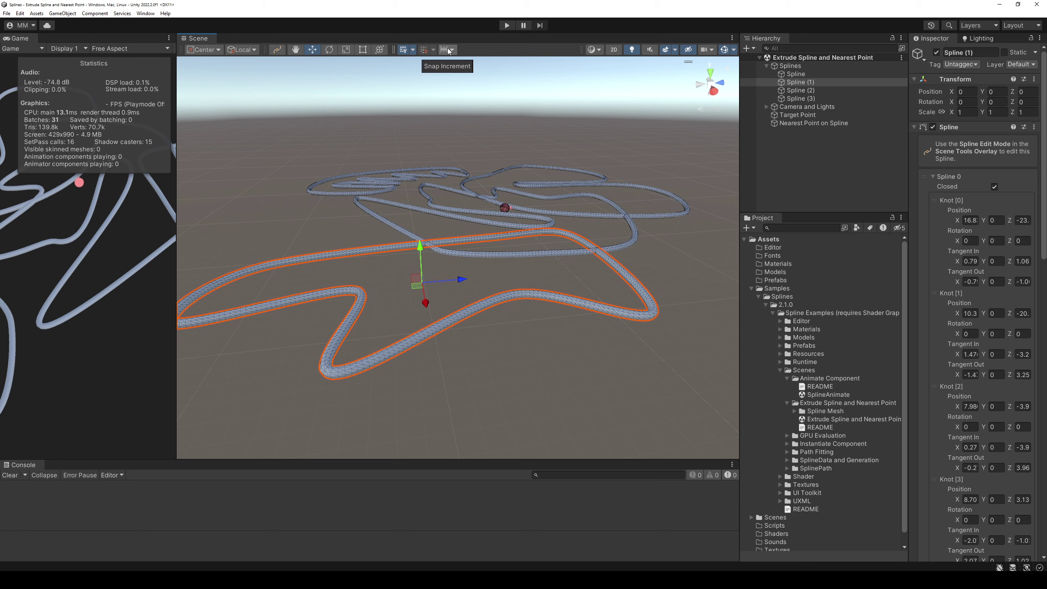
{"action": "left_click", "coordinate": [150, 16]}
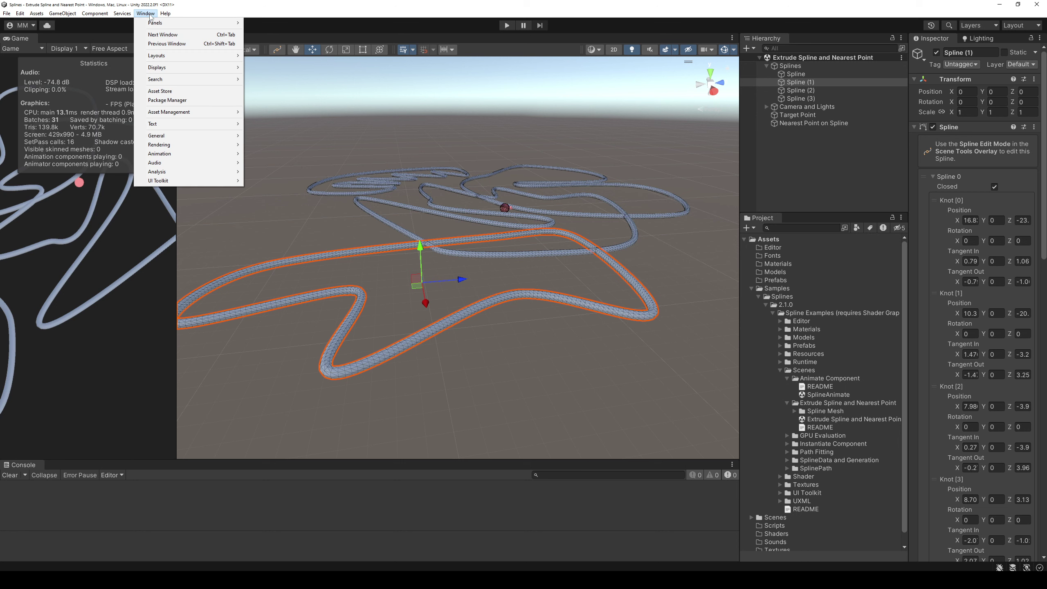
{"action": "mouse_move", "coordinate": [185, 69]}
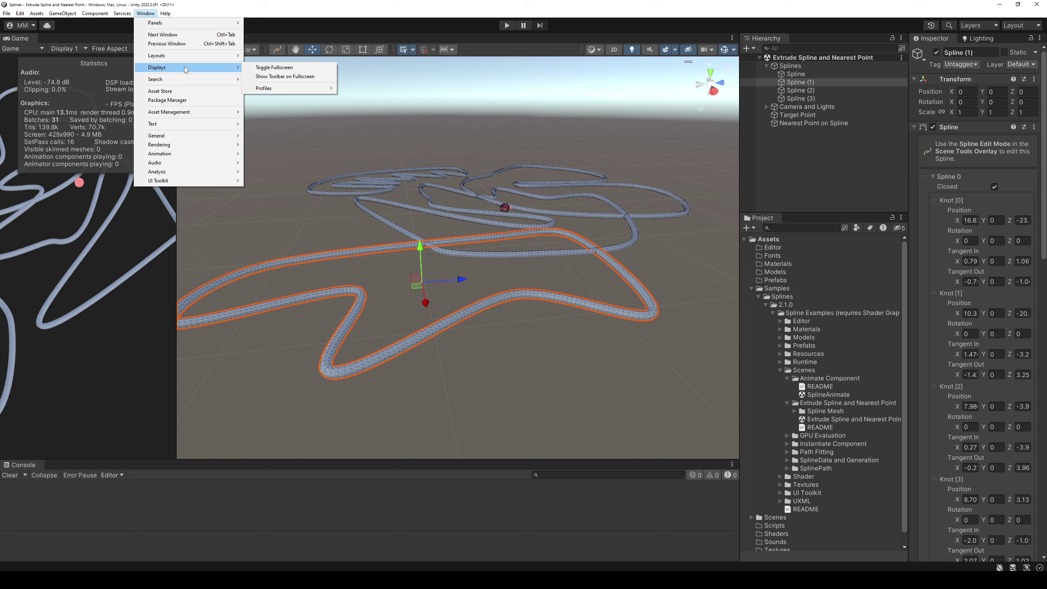
{"action": "left_click", "coordinate": [146, 14]}
{"action": "left_click", "coordinate": [98, 15]}
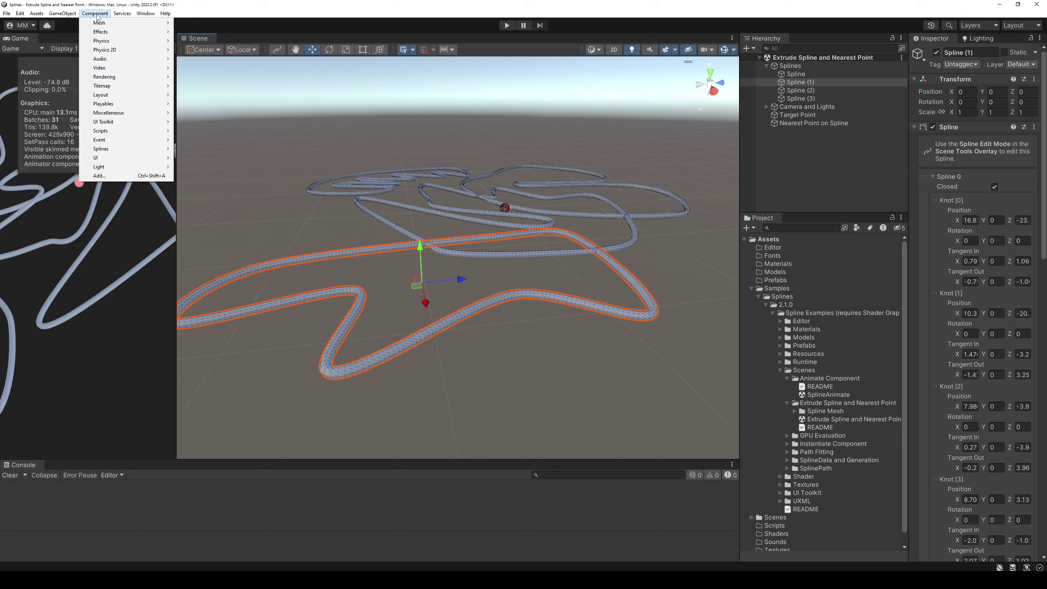
{"action": "mouse_move", "coordinate": [148, 15]}
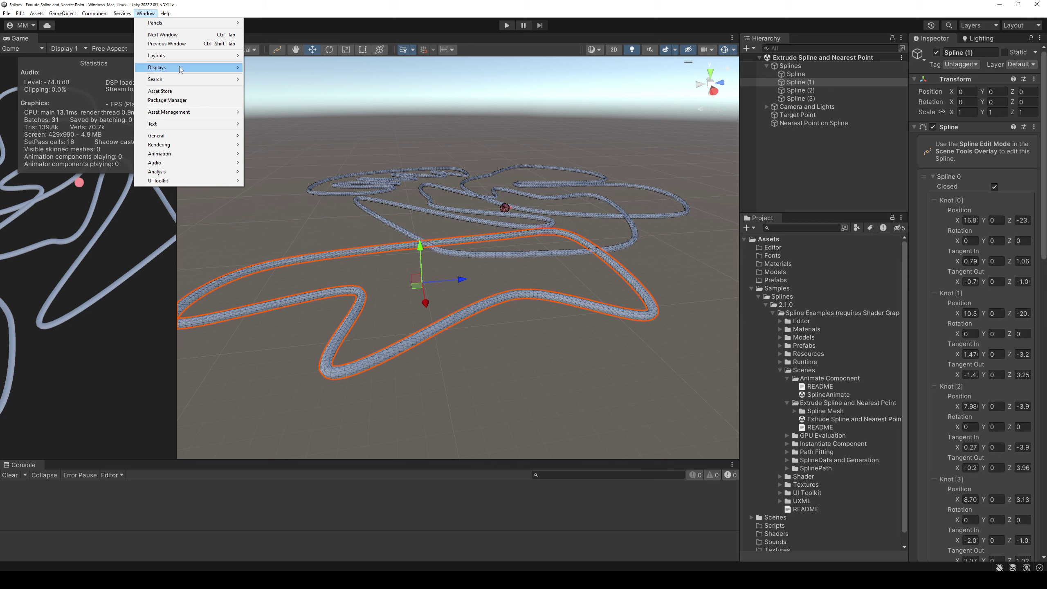
{"action": "mouse_move", "coordinate": [180, 67]}
{"action": "mouse_move", "coordinate": [189, 138]}
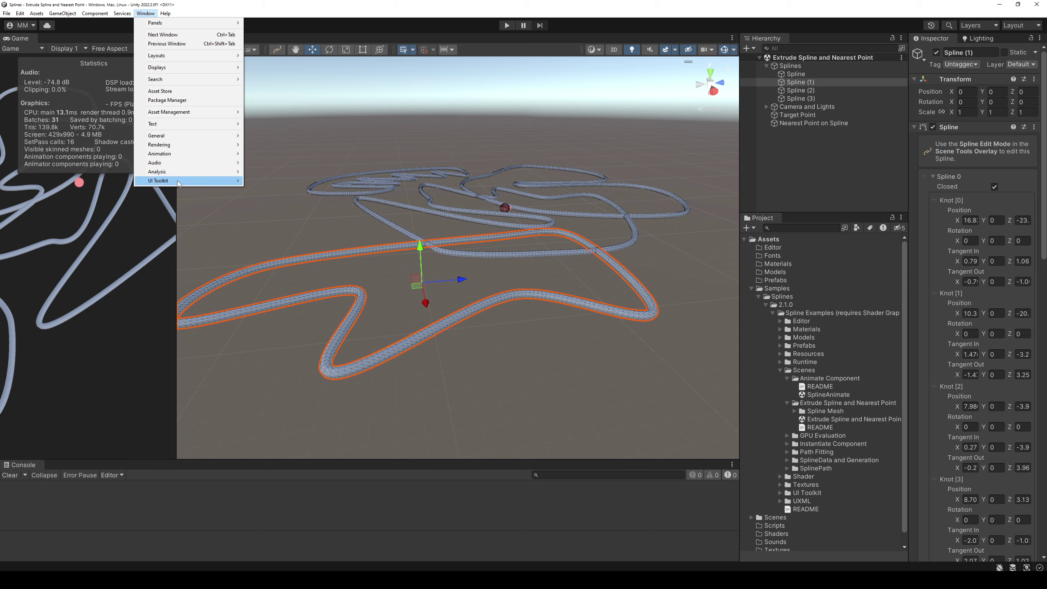
{"action": "mouse_move", "coordinate": [181, 181]}
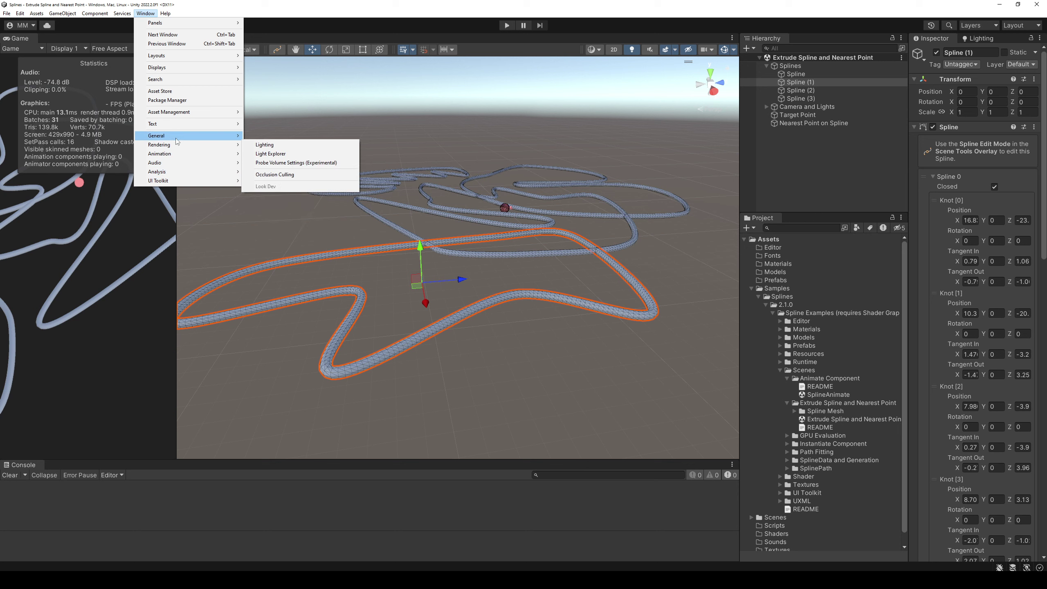
{"action": "left_click", "coordinate": [409, 36]}
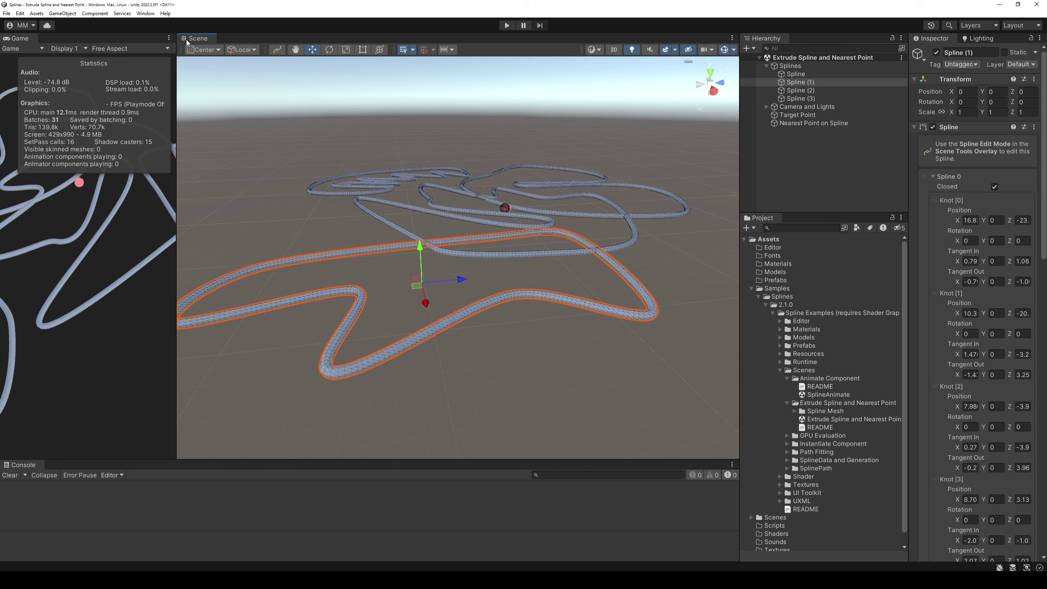
{"action": "left_click", "coordinate": [452, 50]}
Clear the scene selection and select the lower winding spline
{"action": "left_click", "coordinate": [537, 262]}
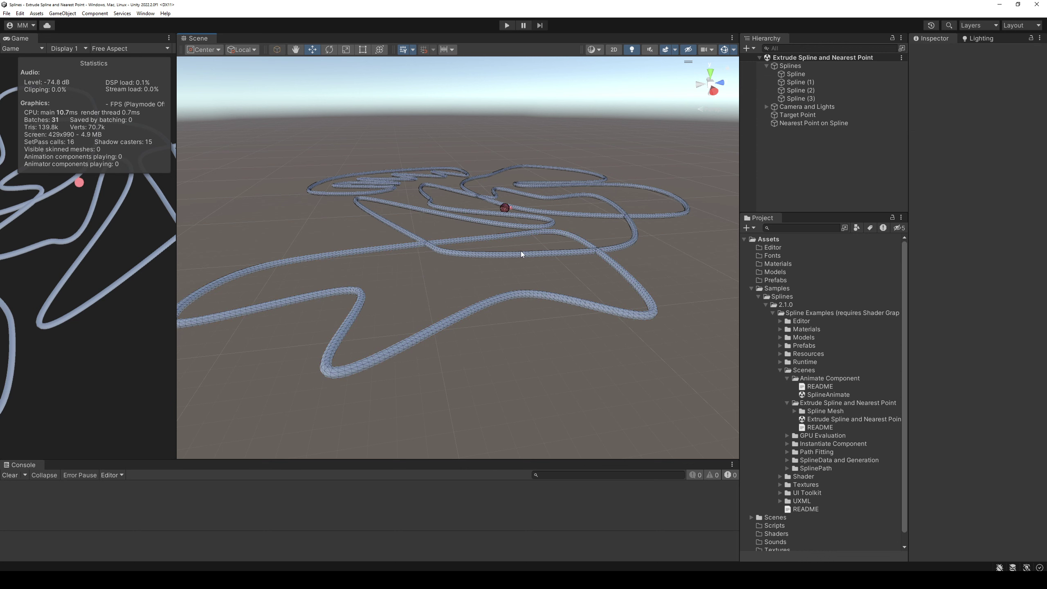
{"action": "left_click", "coordinate": [524, 247]}
{"action": "left_click", "coordinate": [512, 269]}
{"action": "left_click", "coordinate": [506, 297]}
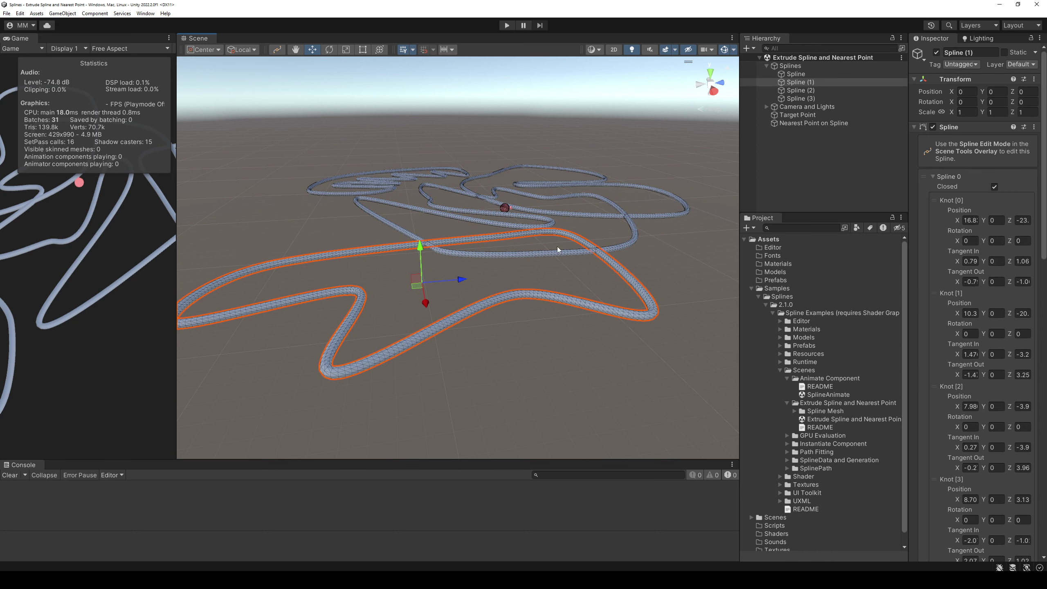
Look through the Scene tab's options and Overlay Menu, then reselect Spline (1)
{"action": "right_click", "coordinate": [200, 40]}
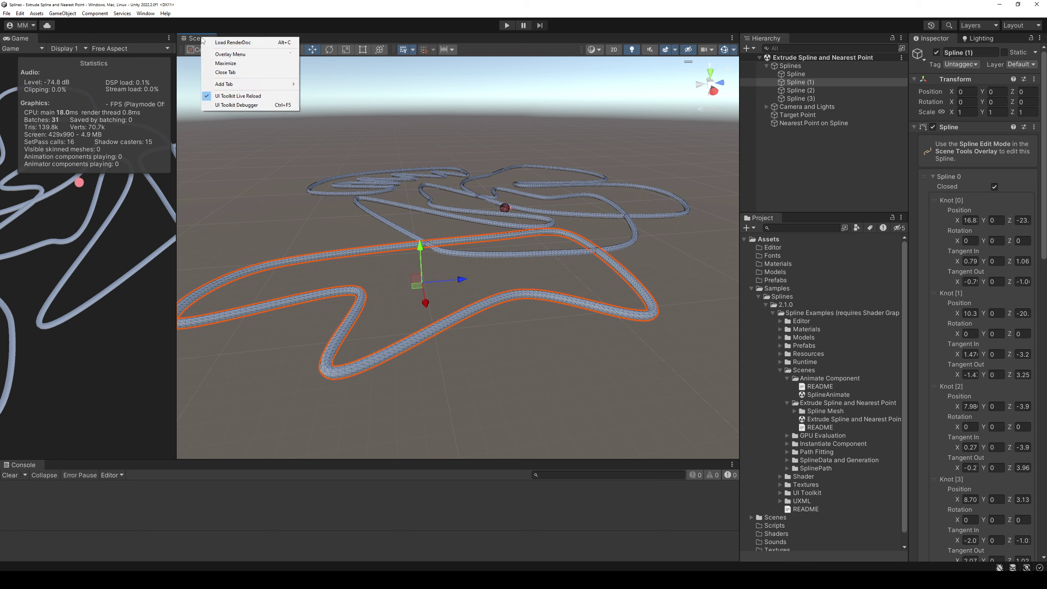
{"action": "left_click", "coordinate": [230, 54]}
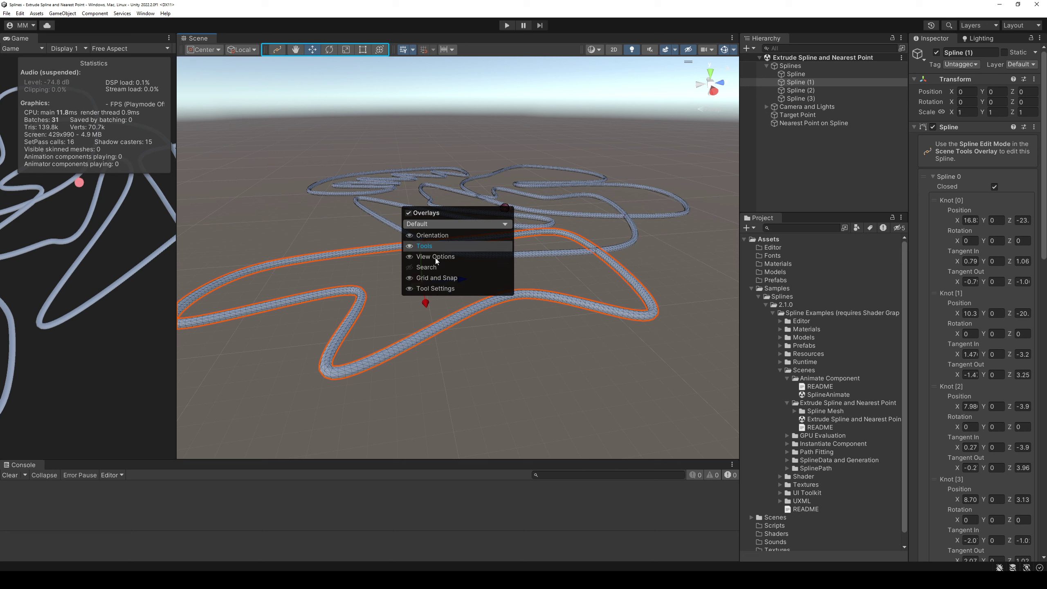
{"action": "left_click", "coordinate": [238, 95]}
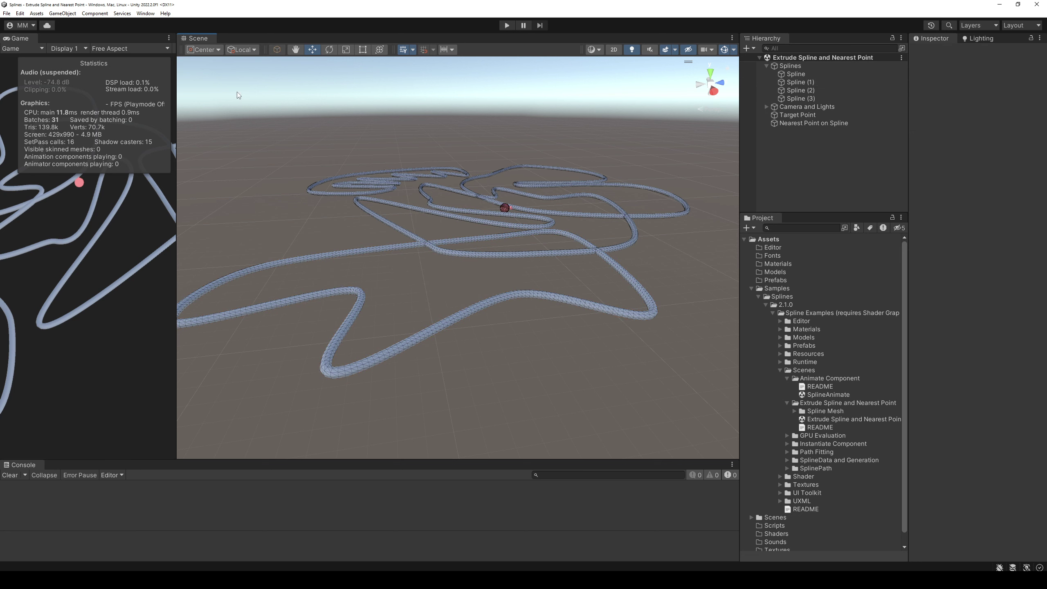
{"action": "right_click", "coordinate": [200, 42]}
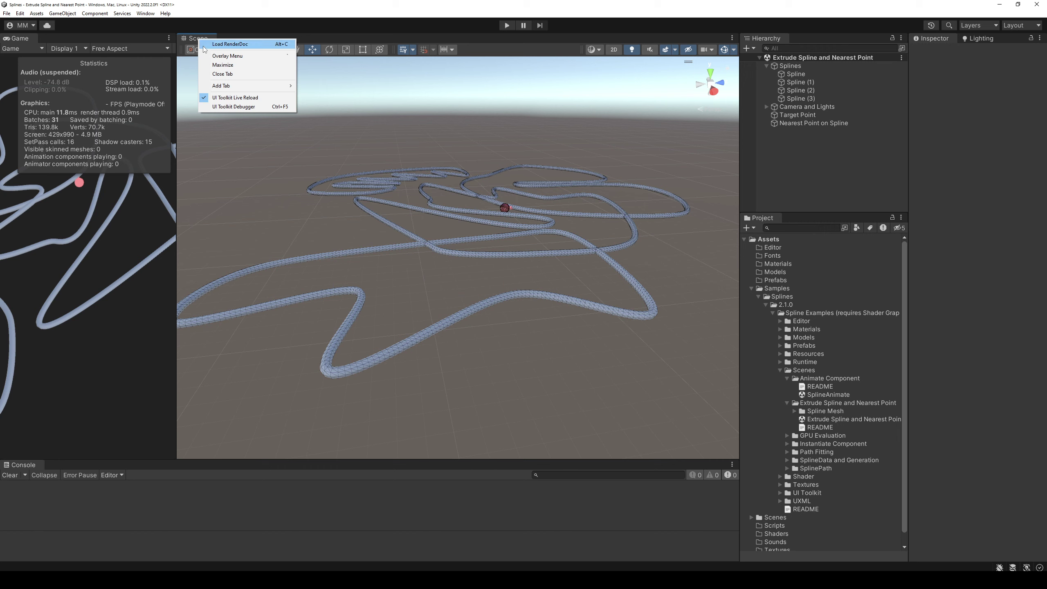
{"action": "left_click", "coordinate": [185, 51]}
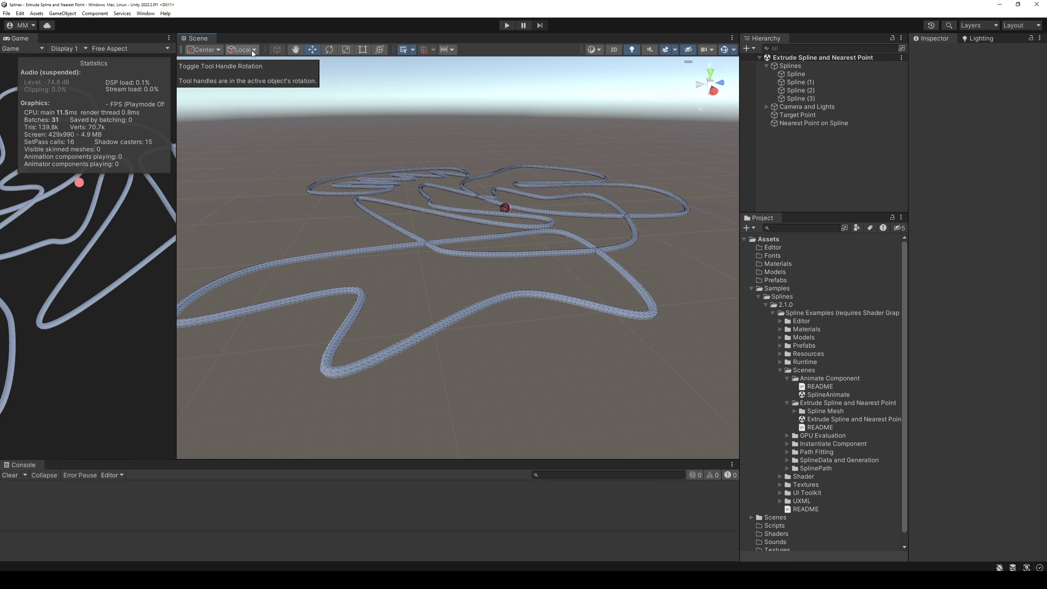
{"action": "left_click", "coordinate": [388, 249]}
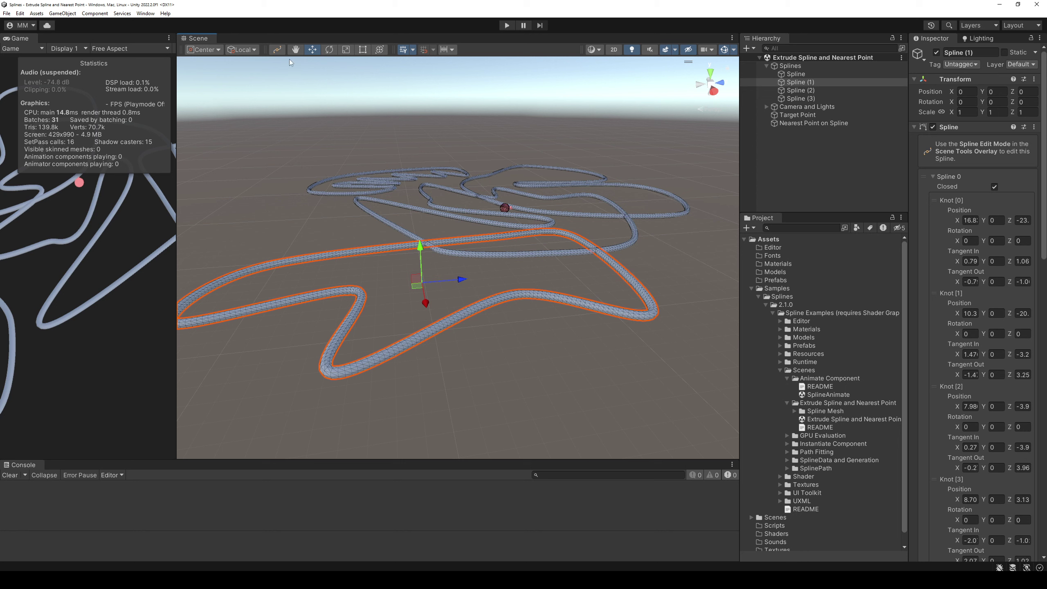
Enter spline editing on Spline (1), enable Knot Indices, and activate the Draw Splines Tool
{"action": "left_click", "coordinate": [277, 50]}
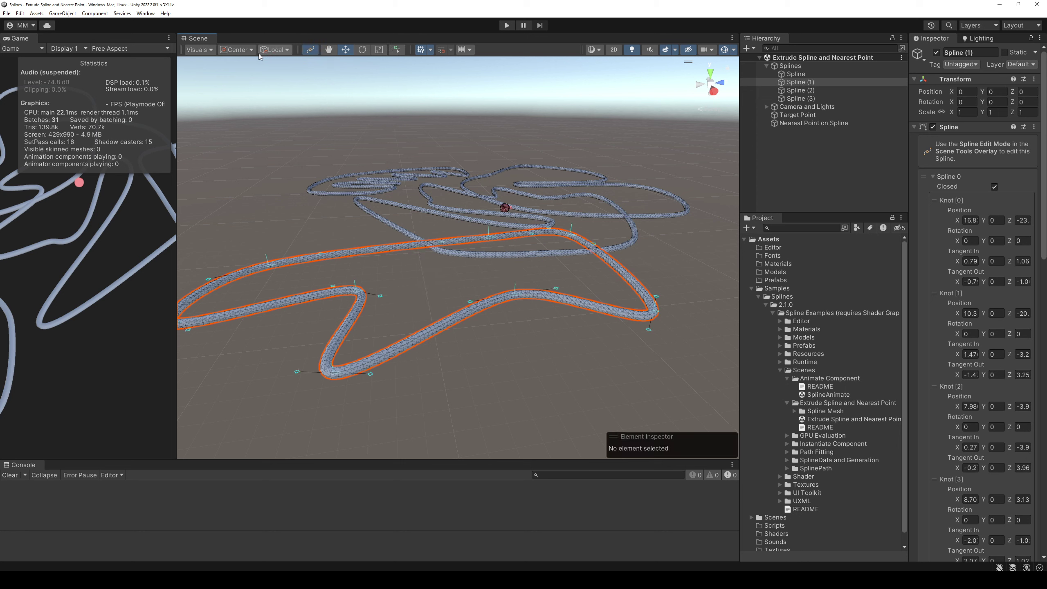
{"action": "left_click", "coordinate": [311, 52]}
{"action": "left_click", "coordinate": [282, 51]}
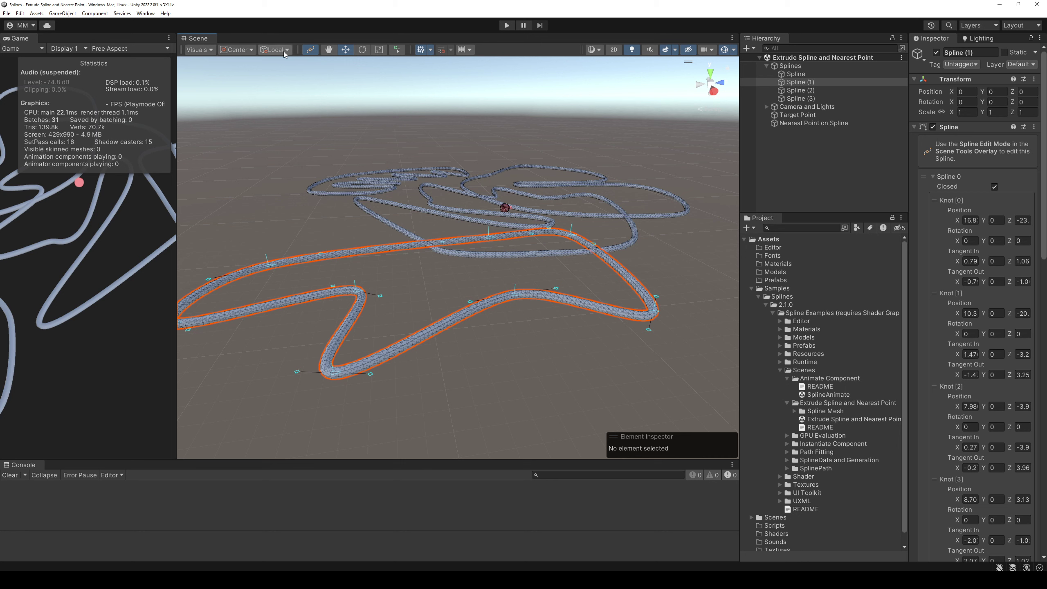
{"action": "left_click", "coordinate": [211, 50]}
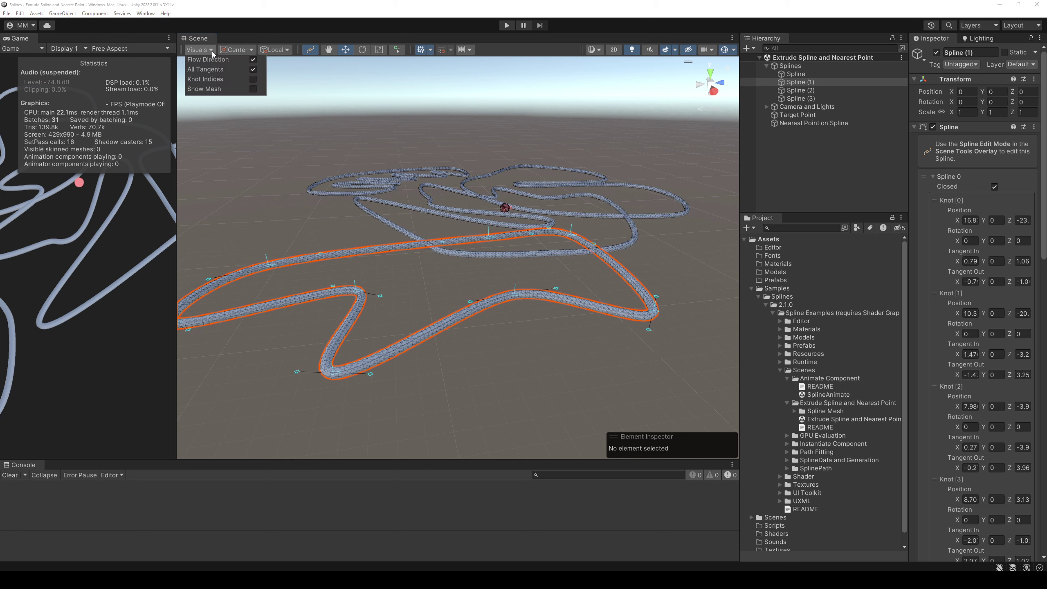
{"action": "left_click", "coordinate": [253, 80]}
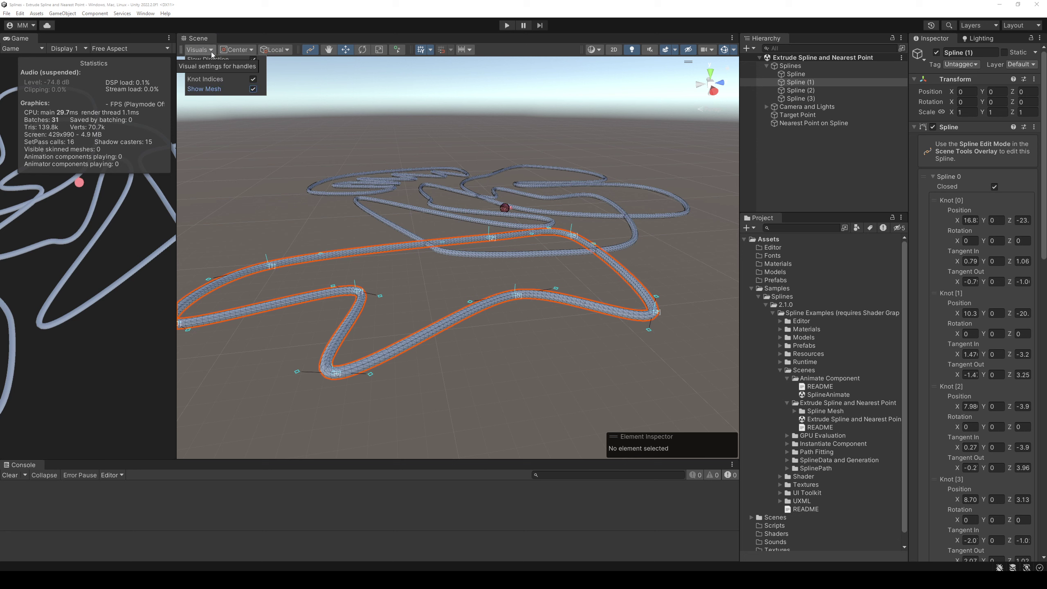
{"action": "left_click", "coordinate": [397, 51]}
{"action": "left_click", "coordinate": [396, 50]}
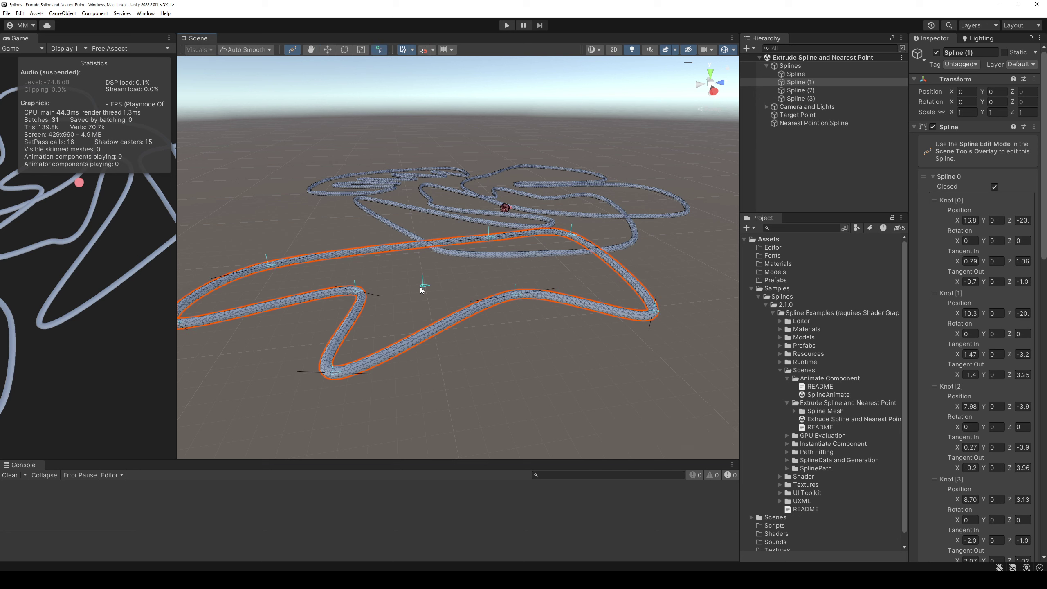
Start the new spline with knots looping round to the right, curving its tangents
{"action": "left_click", "coordinate": [379, 284]}
{"action": "left_click", "coordinate": [453, 289]}
{"action": "left_click_drag", "start_coordinate": [510, 273], "coordinate": [539, 277]}
{"action": "left_click", "coordinate": [571, 276]}
{"action": "left_click", "coordinate": [610, 355]}
{"action": "left_click", "coordinate": [518, 406]}
{"action": "left_click", "coordinate": [474, 386]}
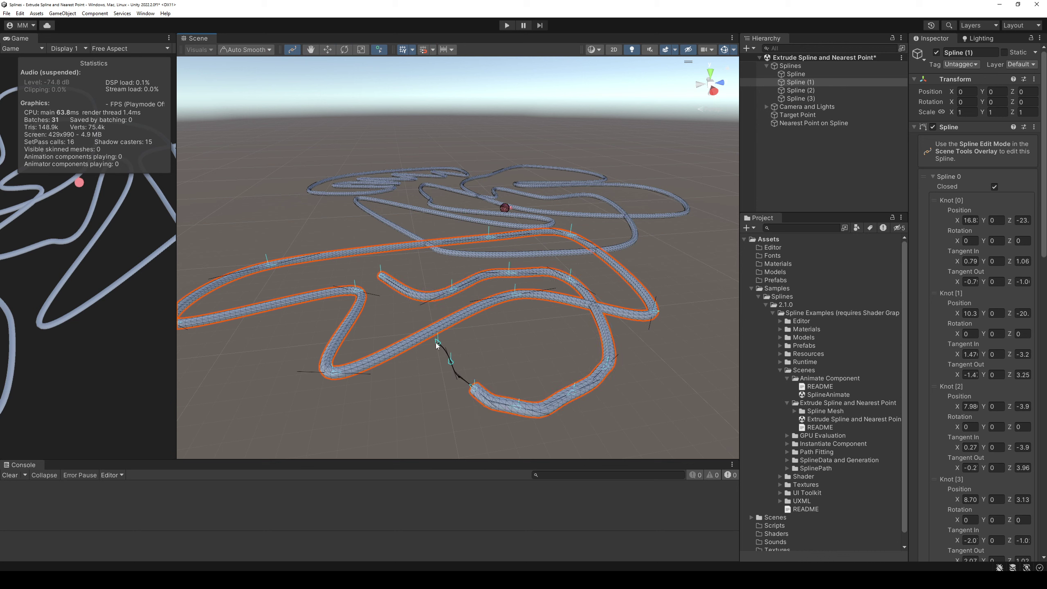
{"action": "left_click", "coordinate": [434, 341]}
{"action": "left_click_drag", "start_coordinate": [360, 376], "coordinate": [319, 405]}
Add knots forming a curved loop on the left side
{"action": "left_click", "coordinate": [256, 408]}
{"action": "left_click", "coordinate": [228, 383]}
{"action": "left_click", "coordinate": [250, 335]}
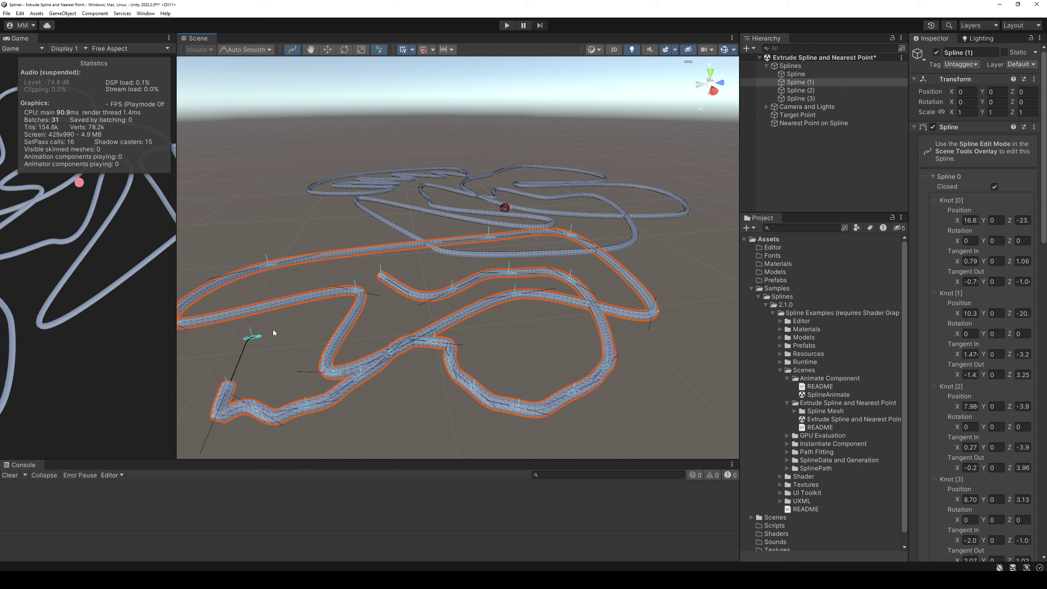
{"action": "left_click", "coordinate": [327, 317]}
{"action": "left_click_drag", "start_coordinate": [307, 268], "coordinate": [296, 248]}
Add a zigzag of knots mid-scene and a taller zigzag toward the back
{"action": "left_click", "coordinate": [291, 237]}
{"action": "left_click", "coordinate": [353, 202]}
{"action": "left_click", "coordinate": [382, 237]}
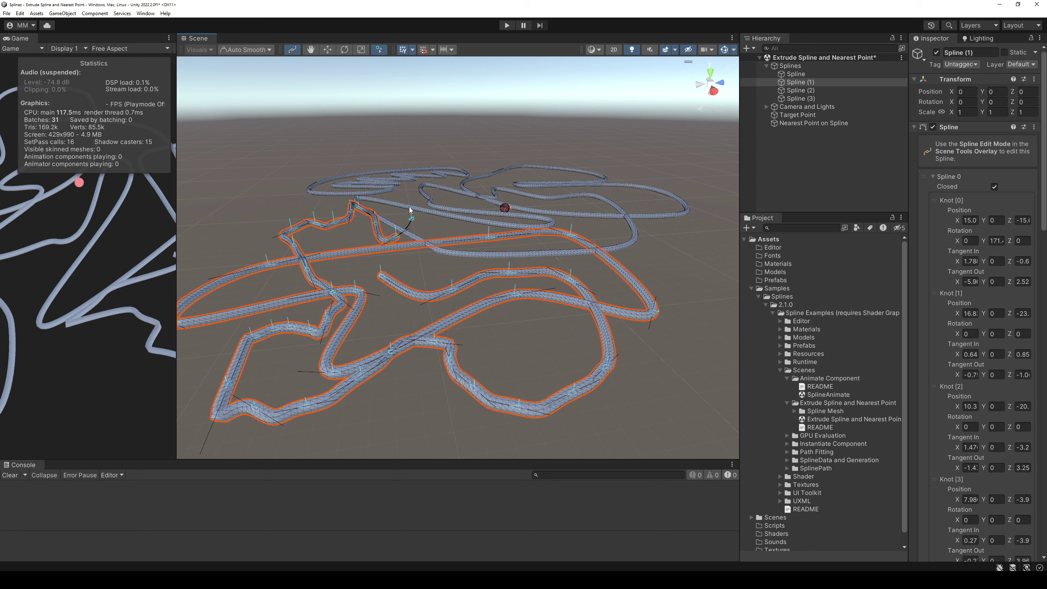
{"action": "left_click", "coordinate": [411, 198]}
{"action": "left_click", "coordinate": [456, 213]}
{"action": "left_click", "coordinate": [462, 227]}
{"action": "left_click", "coordinate": [496, 153]}
{"action": "left_click", "coordinate": [526, 183]}
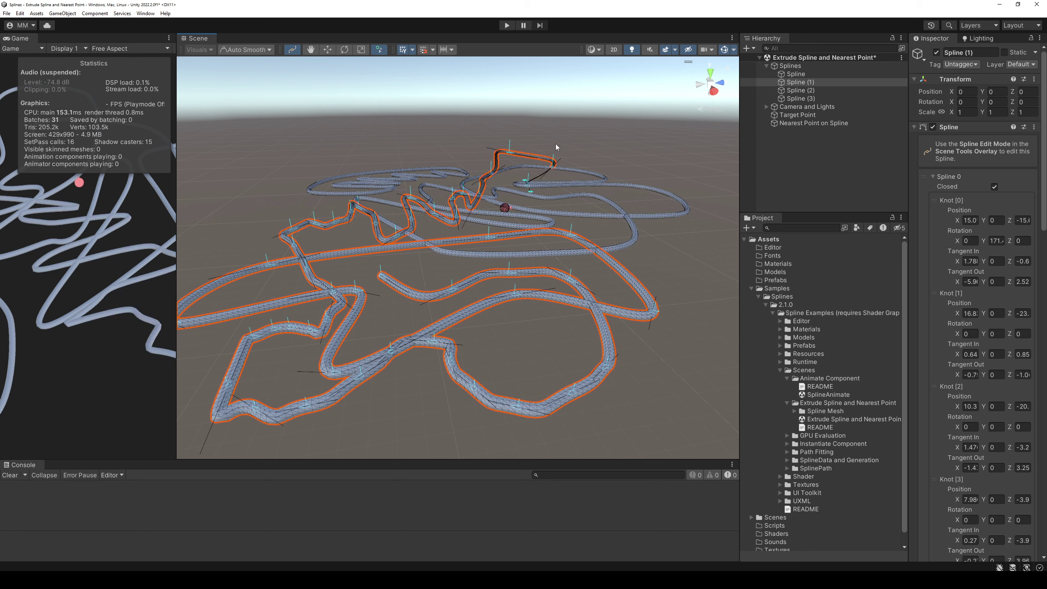
{"action": "left_click_drag", "start_coordinate": [548, 140], "coordinate": [598, 149]}
{"action": "left_click", "coordinate": [563, 225]}
Add a loop of knots on the right with a shaped tangent
{"action": "left_click", "coordinate": [569, 210]}
{"action": "left_click", "coordinate": [618, 198]}
{"action": "left_click", "coordinate": [635, 258]}
{"action": "left_click", "coordinate": [511, 252]}
{"action": "left_click", "coordinate": [610, 285]}
{"action": "left_click_drag", "start_coordinate": [508, 313], "coordinate": [580, 341]}
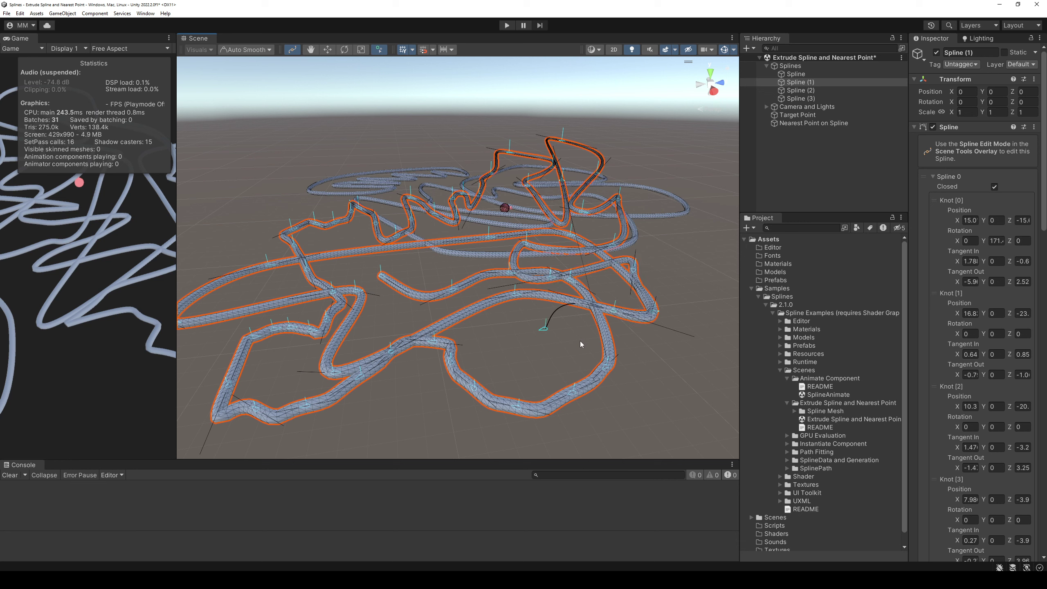
Extend the spline back toward the upper left, join it to the loop, and finish
{"action": "left_click", "coordinate": [466, 308]}
{"action": "left_click", "coordinate": [425, 258]}
{"action": "left_click", "coordinate": [363, 299]}
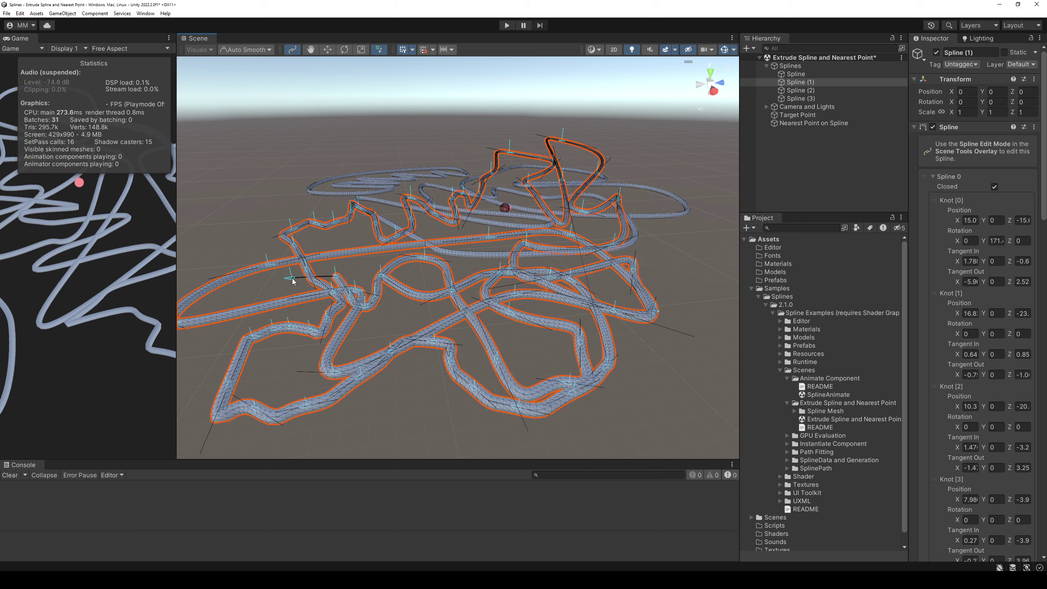
{"action": "left_click_drag", "start_coordinate": [292, 281], "coordinate": [390, 249]}
{"action": "left_click", "coordinate": [382, 277]}
{"action": "left_click_drag", "start_coordinate": [388, 292], "coordinate": [398, 304]}
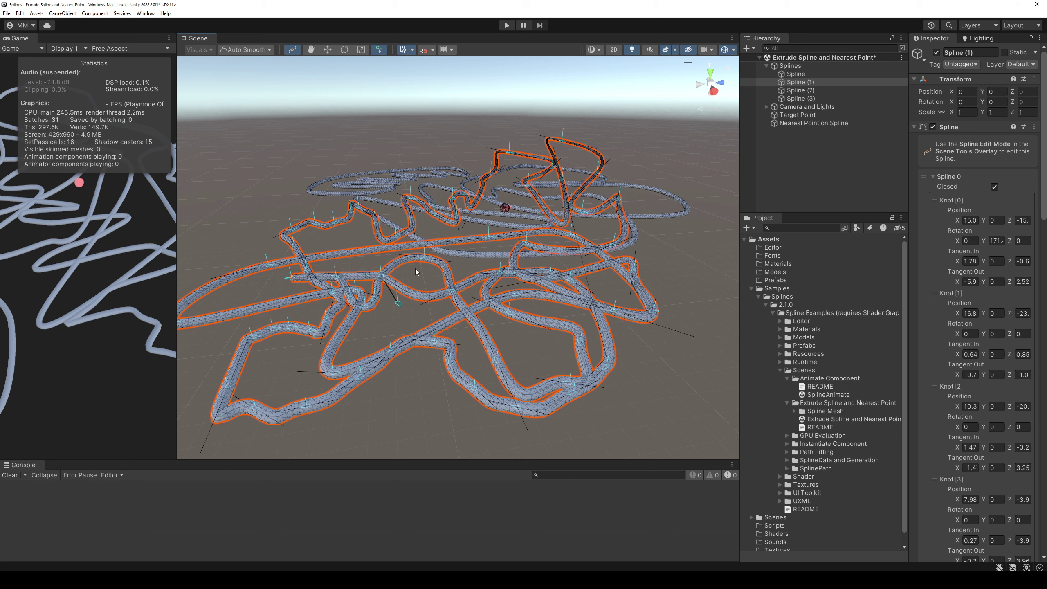
{"action": "key", "text": "Escape"}
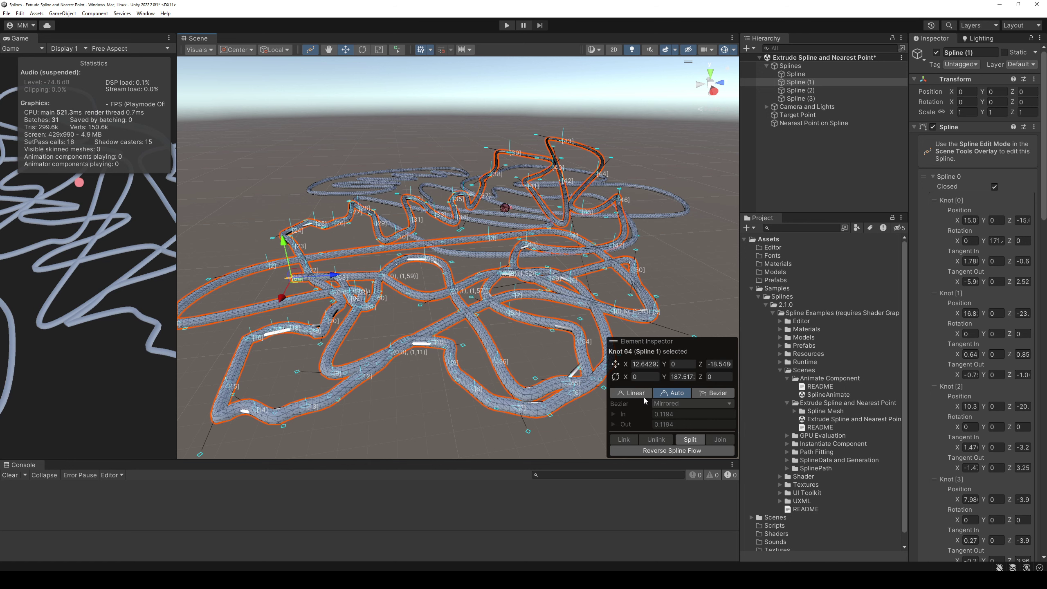
Switch knot 64's tangents from Bezier to Auto, deselect it, and exit spline editing
{"action": "left_click", "coordinate": [720, 394]}
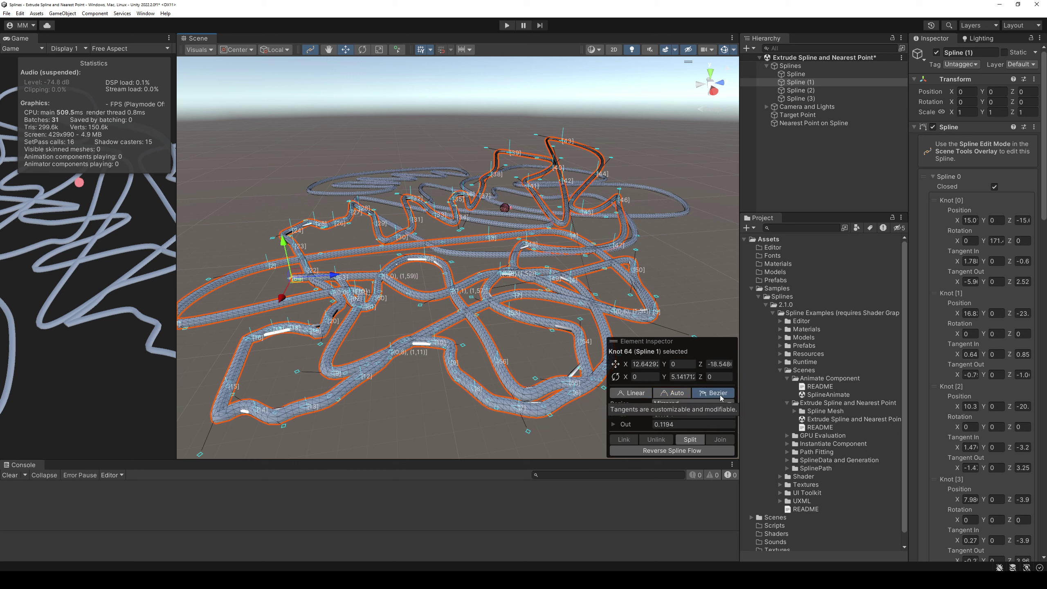
{"action": "left_click", "coordinate": [675, 394]}
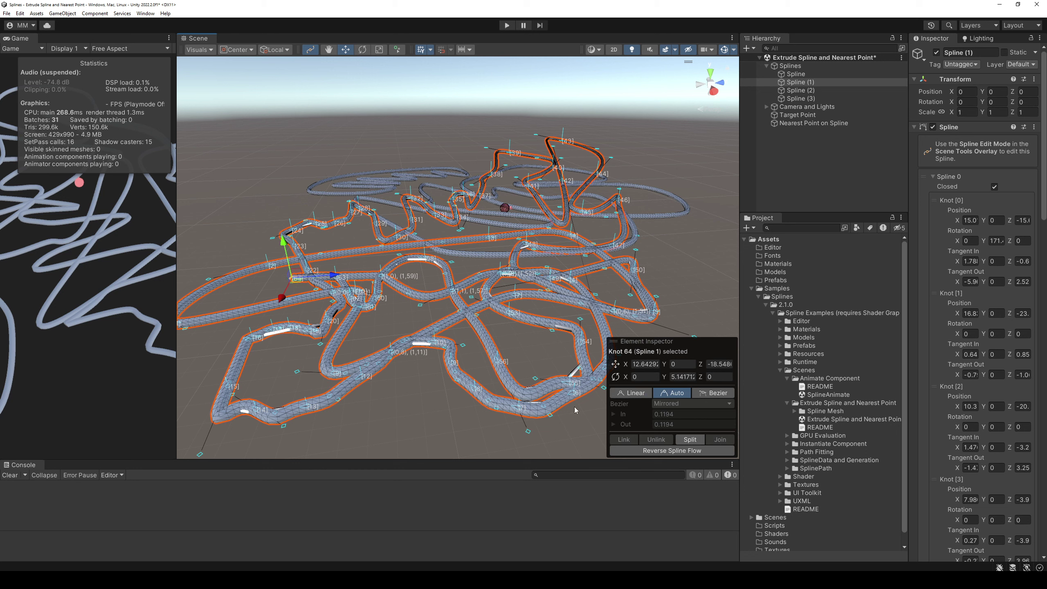
{"action": "left_click", "coordinate": [406, 384]}
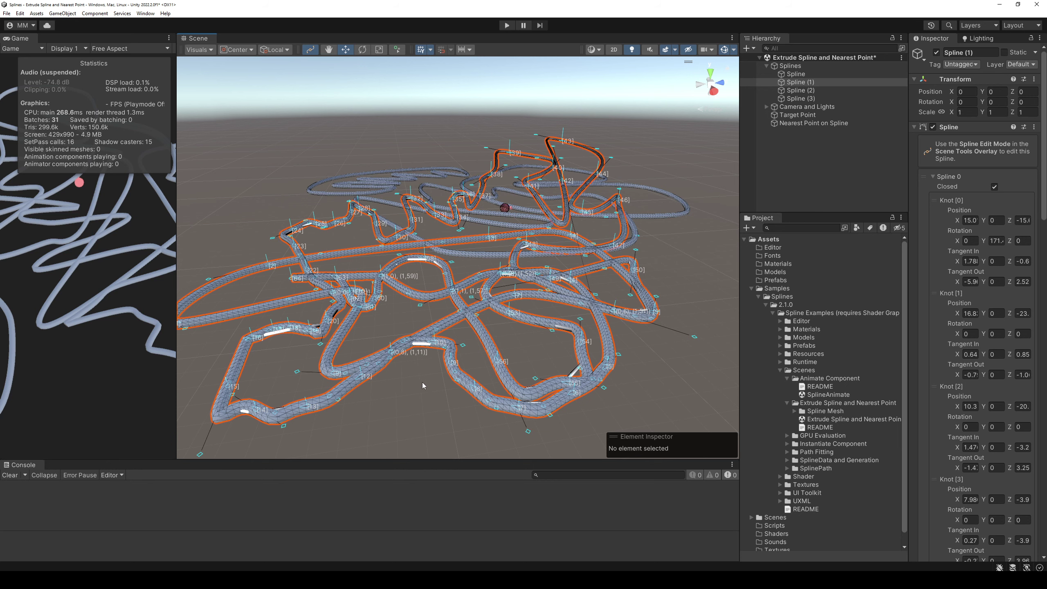
{"action": "left_click", "coordinate": [312, 50]}
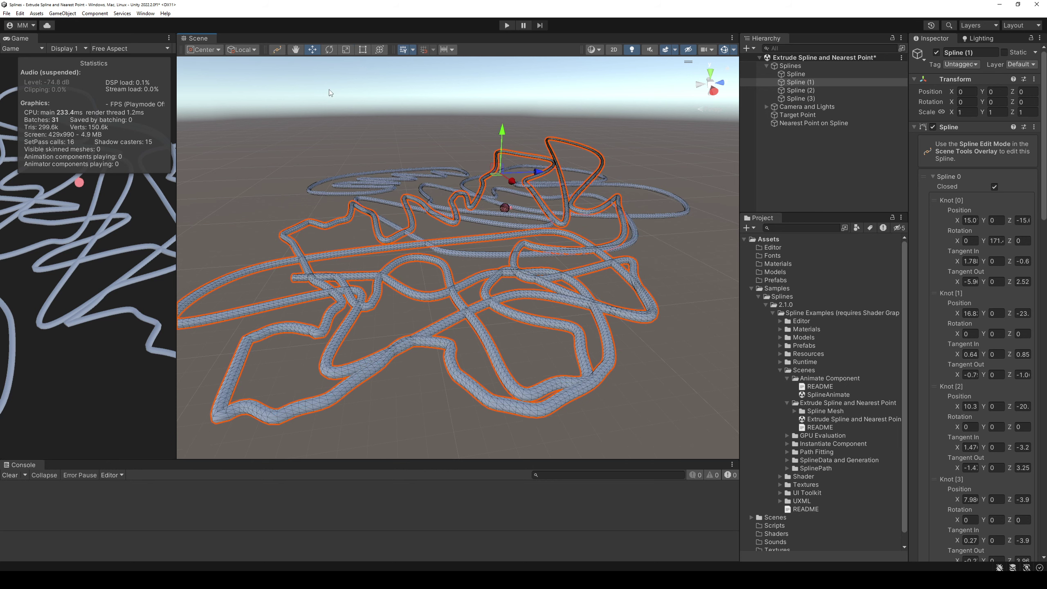
Run and stop the scene, then select Nearest Point on Spline to see its sphere and NearestPoint material
{"action": "left_click", "coordinate": [576, 127]}
{"action": "mouse_move", "coordinate": [605, 135]}
{"action": "left_mouse_down", "text": "alt"}
{"action": "mouse_move", "coordinate": [415, 164]}
{"action": "mouse_move", "coordinate": [419, 200]}
{"action": "left_mouse_up", "text": "alt"}
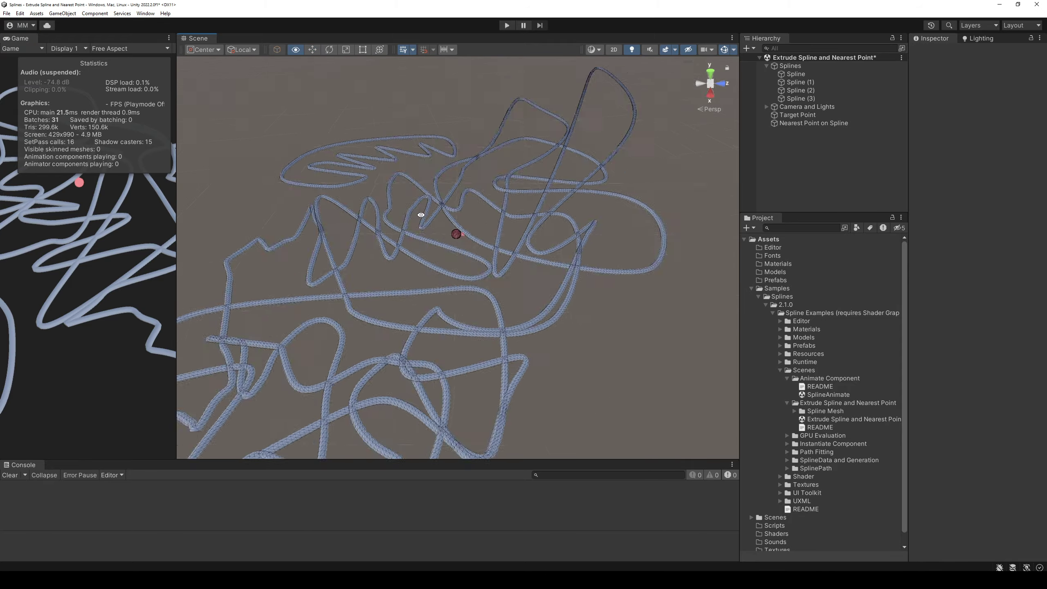
{"action": "left_click", "coordinate": [510, 28]}
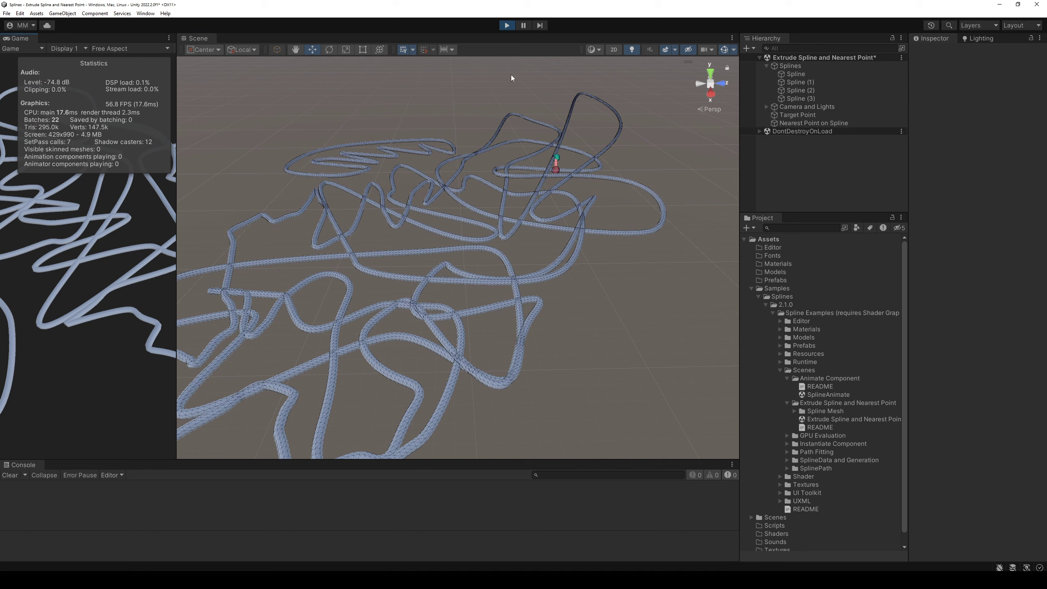
{"action": "left_click", "coordinate": [506, 26]}
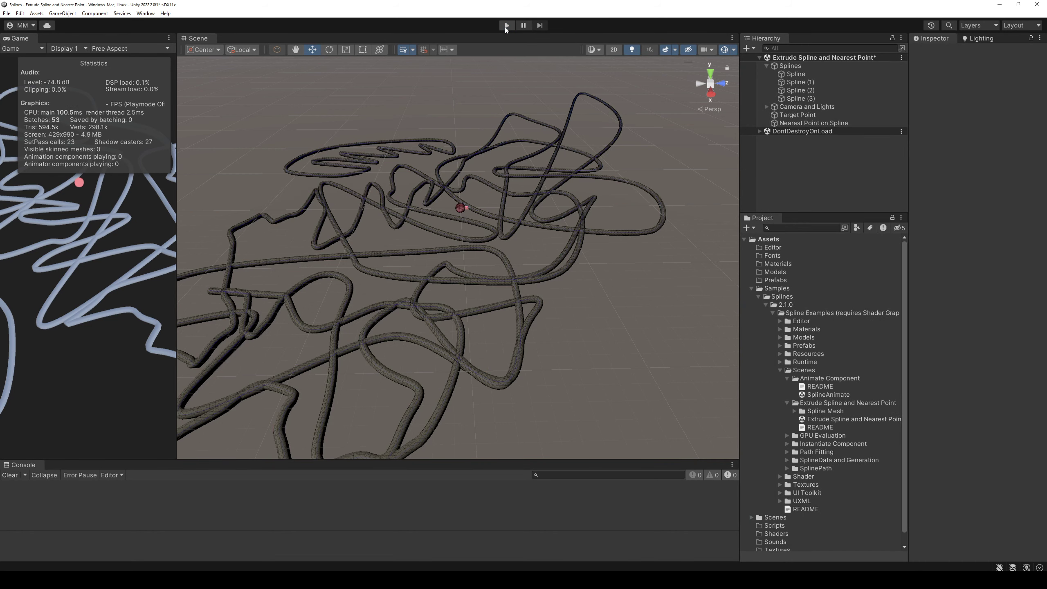
{"action": "left_click", "coordinate": [833, 125]}
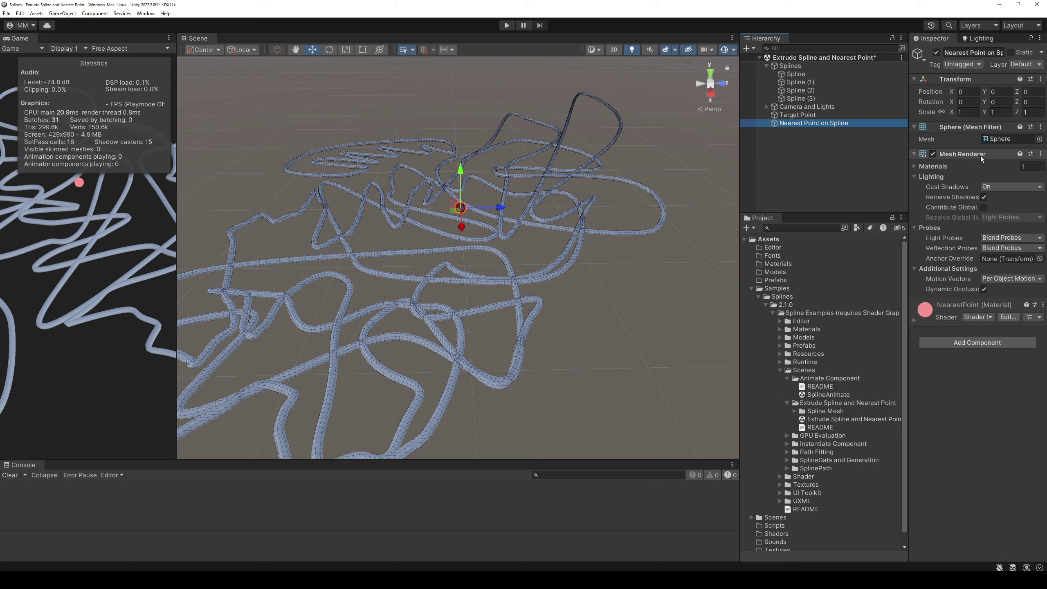
Inspect the Target Point object's components in the Inspector
{"action": "left_click", "coordinate": [805, 115]}
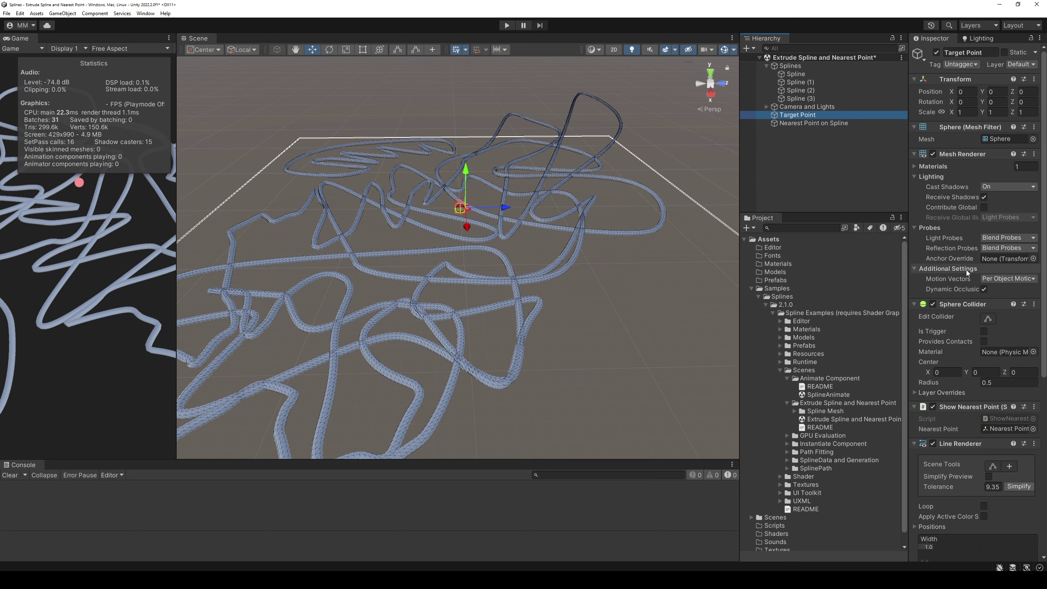
{"action": "scroll", "coordinate": [930, 249], "scroll_direction": "down", "scroll_amount": 8}
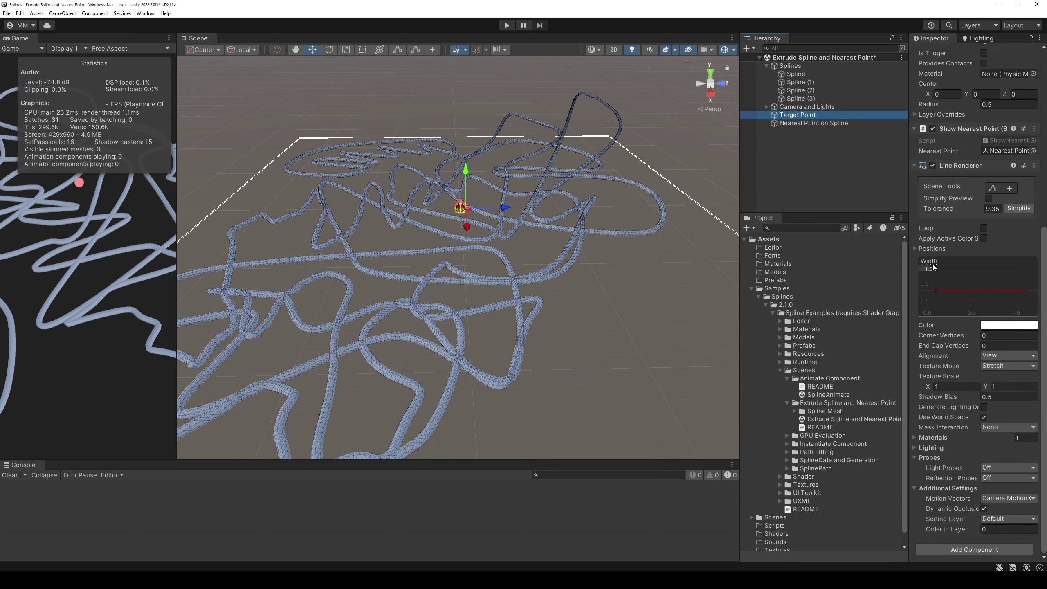
{"action": "scroll", "coordinate": [933, 267], "scroll_direction": "up", "scroll_amount": 5}
{"action": "scroll", "coordinate": [934, 267], "scroll_direction": "up", "scroll_amount": 4}
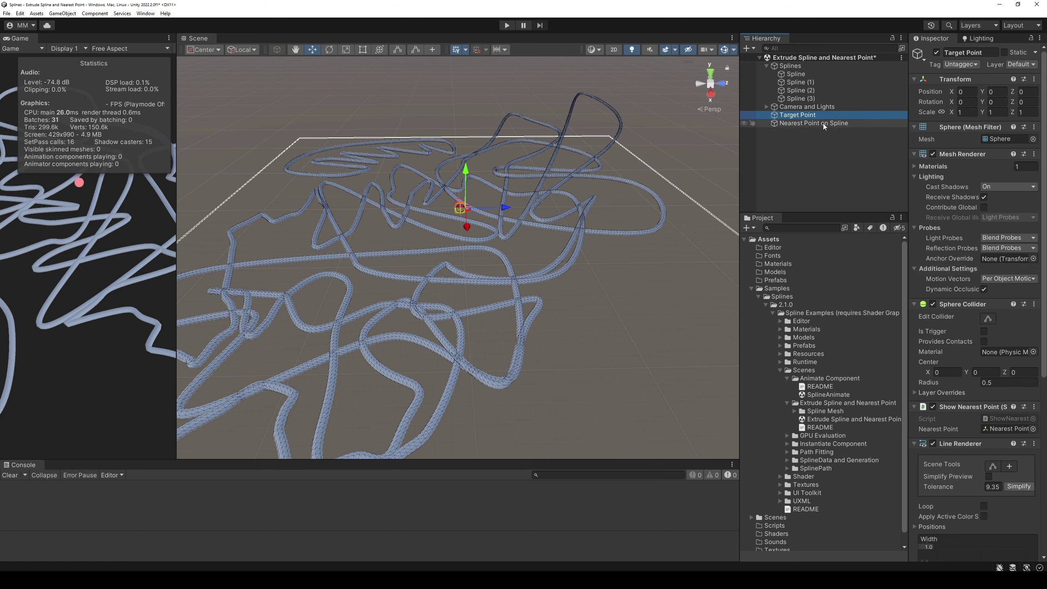
{"action": "left_click", "coordinate": [816, 108]}
{"action": "left_click", "coordinate": [814, 116]}
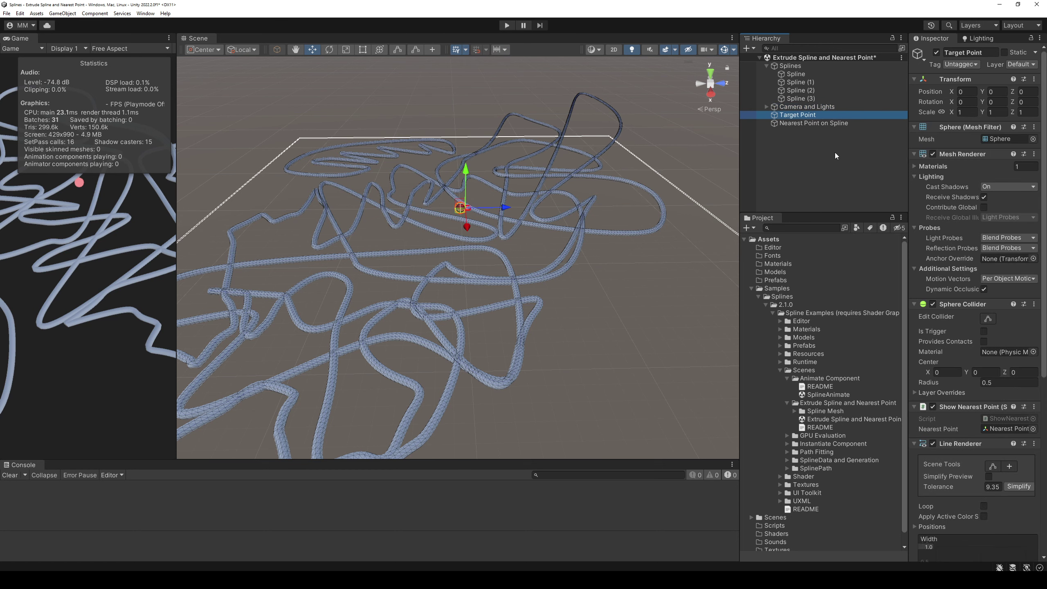
Collapse Mesh Renderer and Sphere Collider, then ping the ShowNearestPoint script in the Project window
{"action": "left_click", "coordinate": [955, 155]}
{"action": "left_click", "coordinate": [971, 165]}
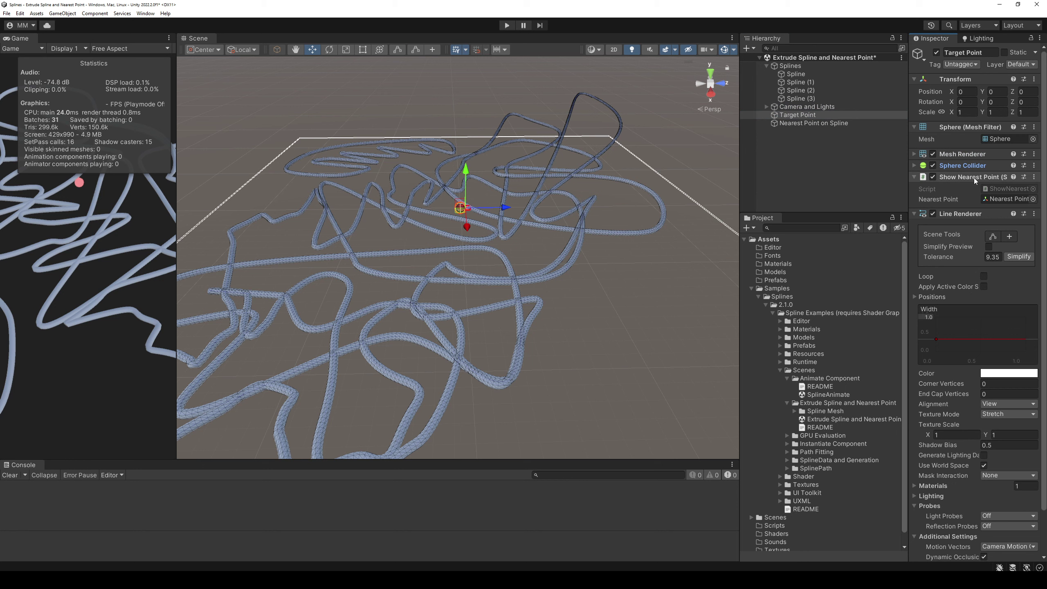
{"action": "left_click", "coordinate": [1001, 200]}
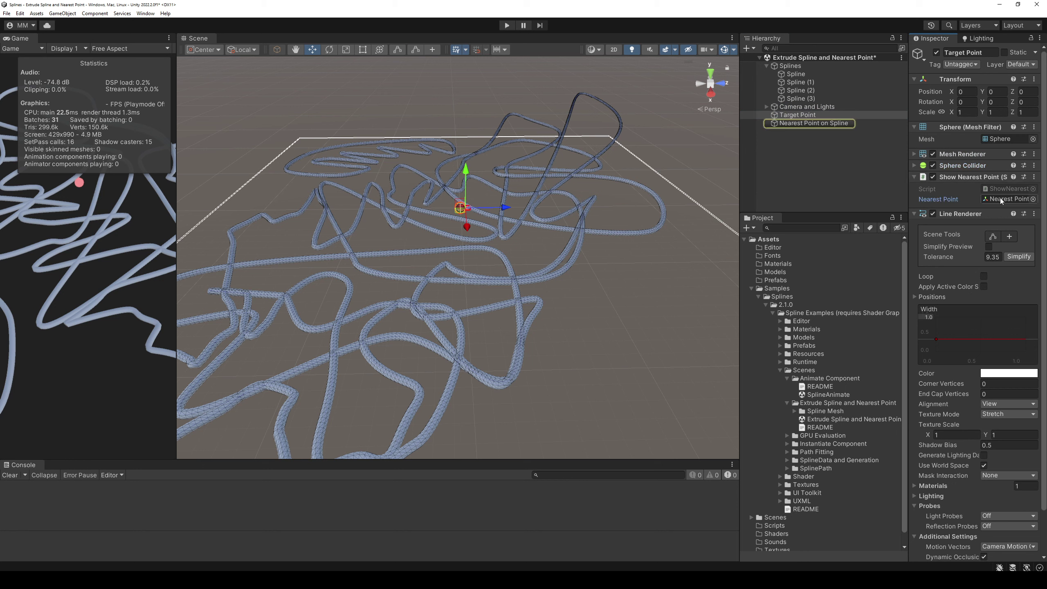
{"action": "left_click", "coordinate": [1006, 188]}
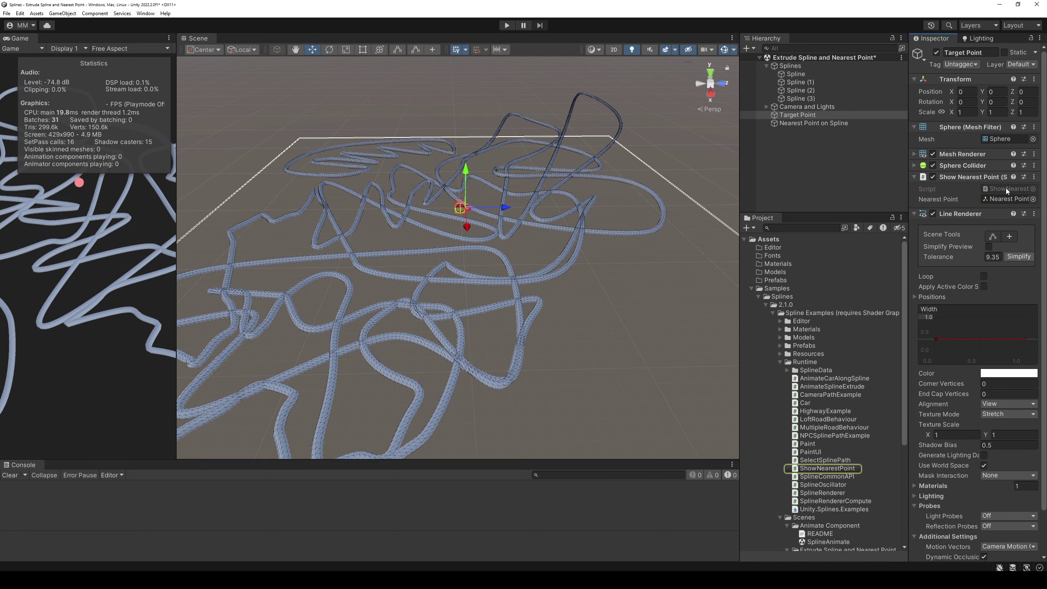
Open ShowNearestPoint.cs in Visual Studio and scroll through its nearest-point code
{"action": "double_click", "coordinate": [1006, 188]}
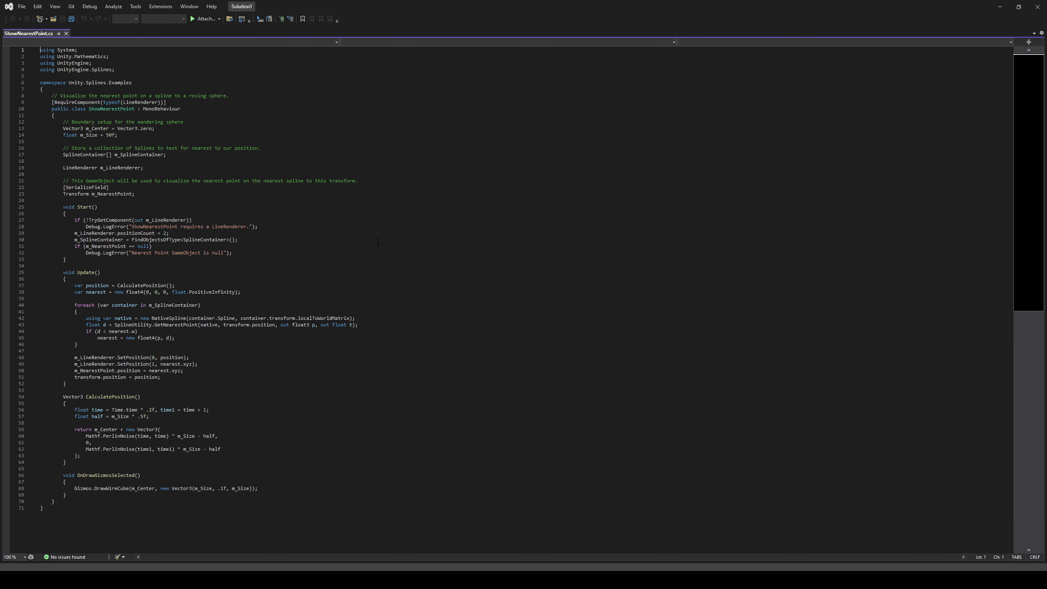
{"action": "scroll", "coordinate": [375, 248], "scroll_direction": "up", "scroll_amount": 1, "text": "ctrl"}
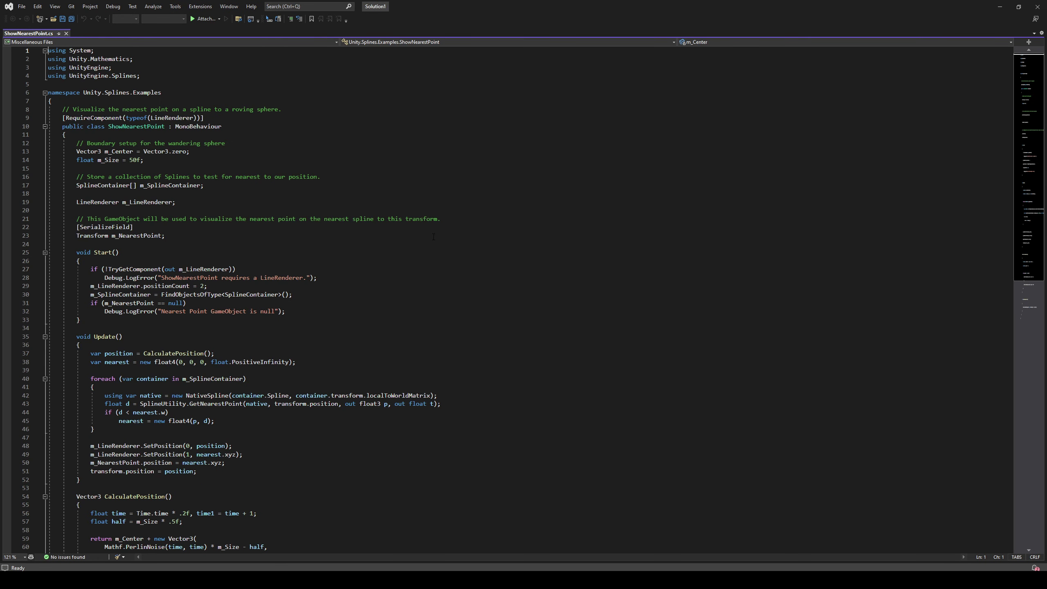
{"action": "left_click", "coordinate": [433, 197]}
{"action": "scroll", "coordinate": [173, 262], "scroll_direction": "down", "scroll_amount": 5}
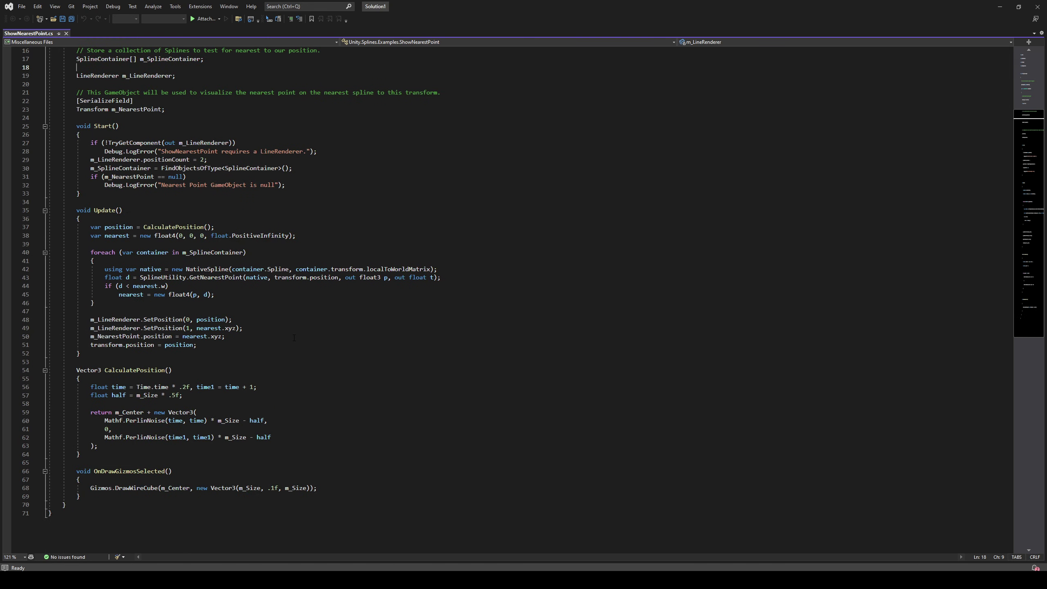
{"action": "scroll", "coordinate": [295, 338], "scroll_direction": "down", "scroll_amount": 3}
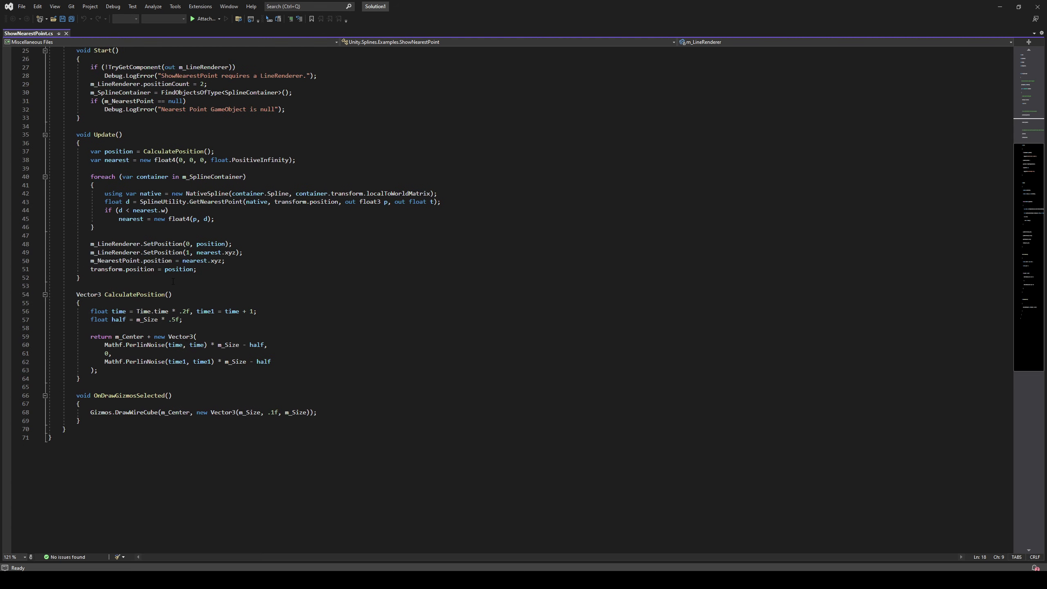
{"action": "scroll", "coordinate": [173, 282], "scroll_direction": "up", "scroll_amount": 4}
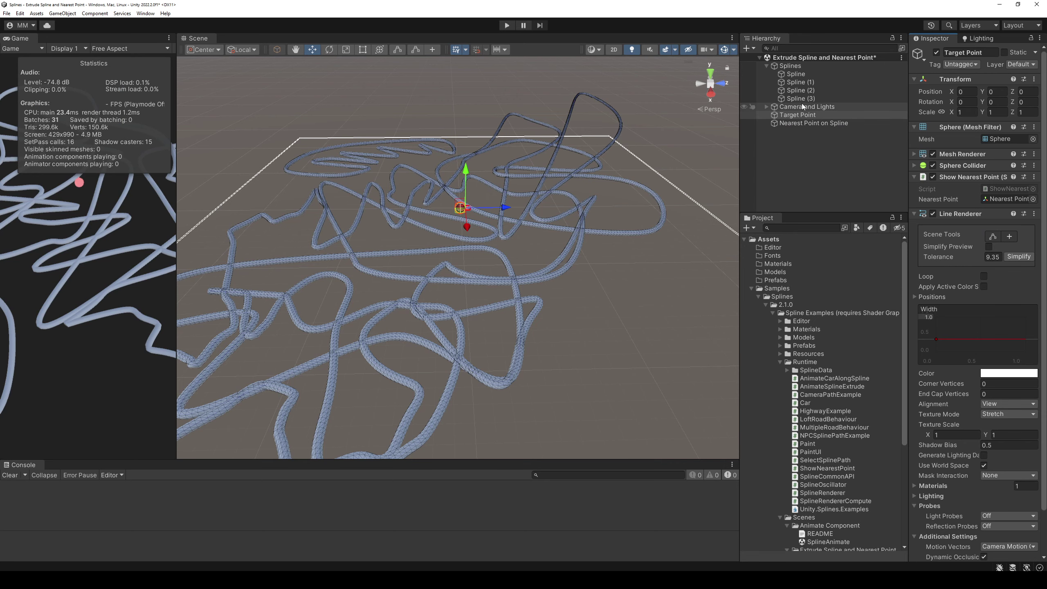
Browse the Splines group and each spline's knots in the Hierarchy
{"action": "left_click", "coordinate": [802, 105]}
{"action": "key", "text": "Up"}
{"action": "key", "text": "Up"}
{"action": "key", "text": "Up"}
{"action": "key", "text": "Up"}
{"action": "key", "text": "Up"}
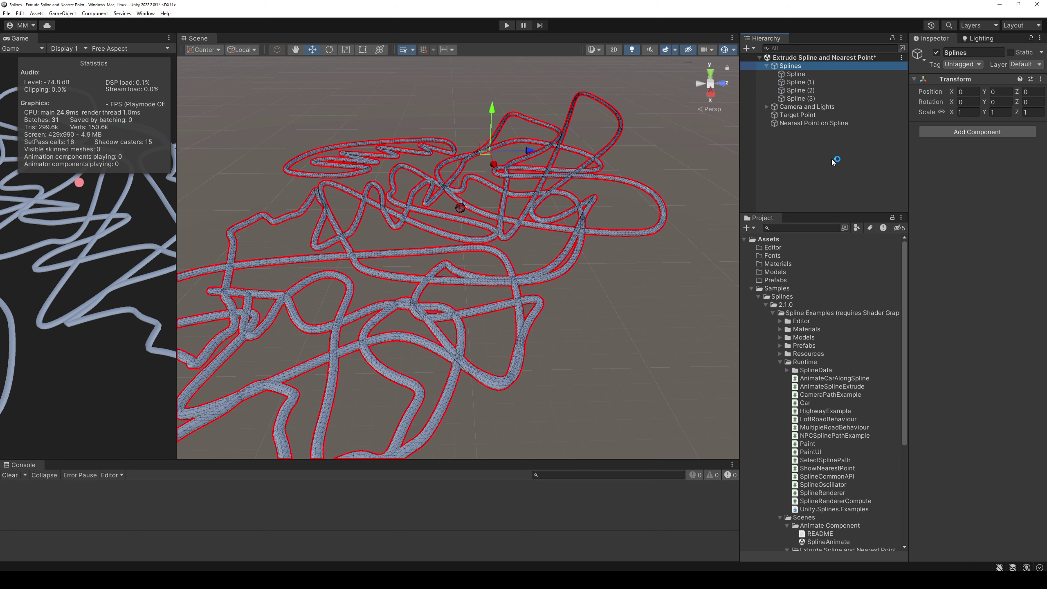
{"action": "key", "text": "Down"}
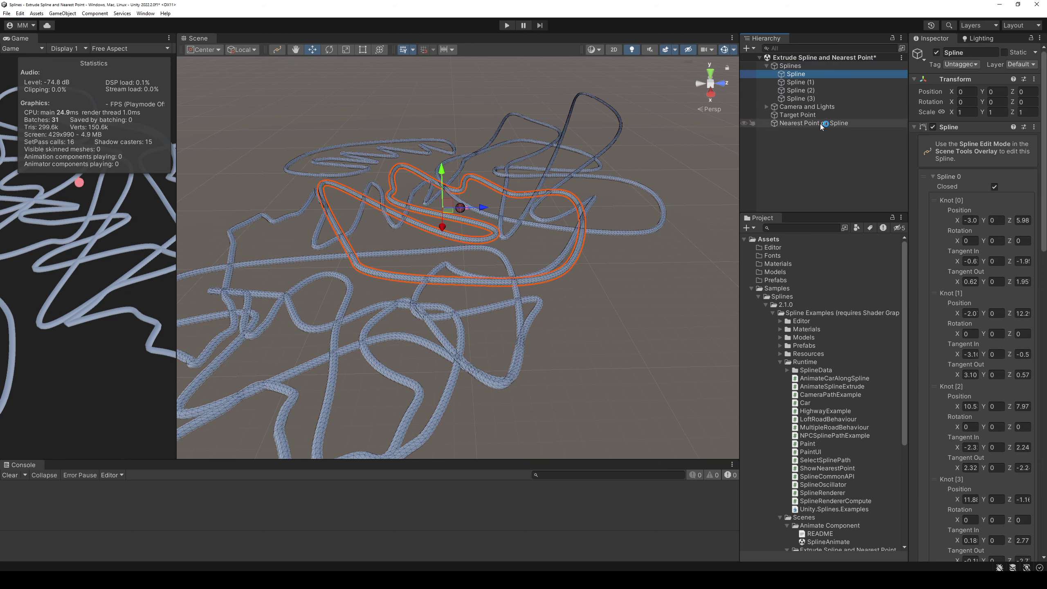
{"action": "left_click", "coordinate": [820, 124]}
{"action": "key", "text": "Up"}
{"action": "key", "text": "Up"}
{"action": "key", "text": "Up"}
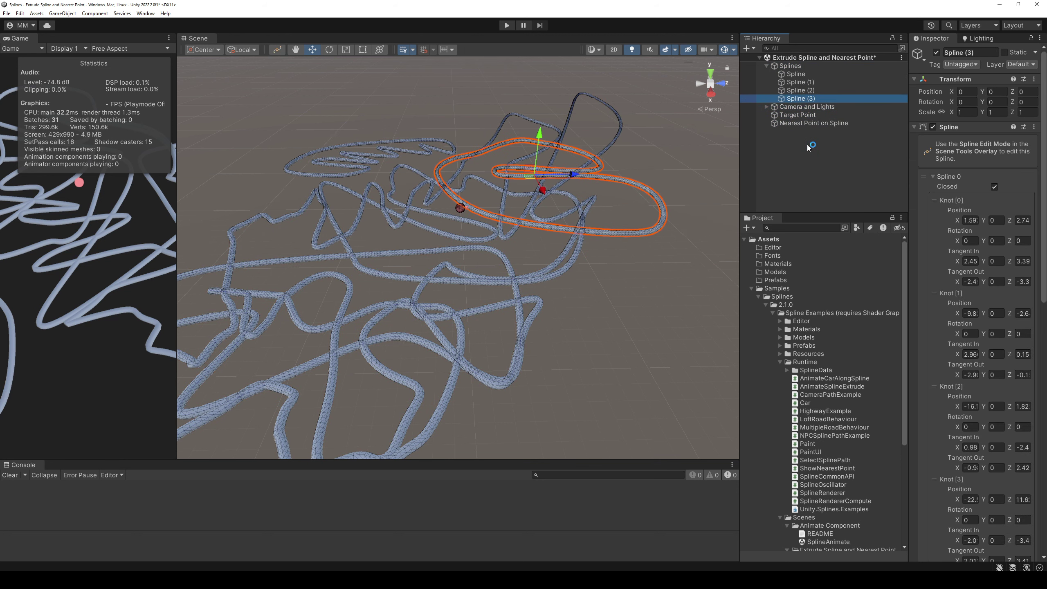
{"action": "key", "text": "Up"}
{"action": "key", "text": "Up"}
{"action": "key", "text": "Up"}
{"action": "key", "text": "Up"}
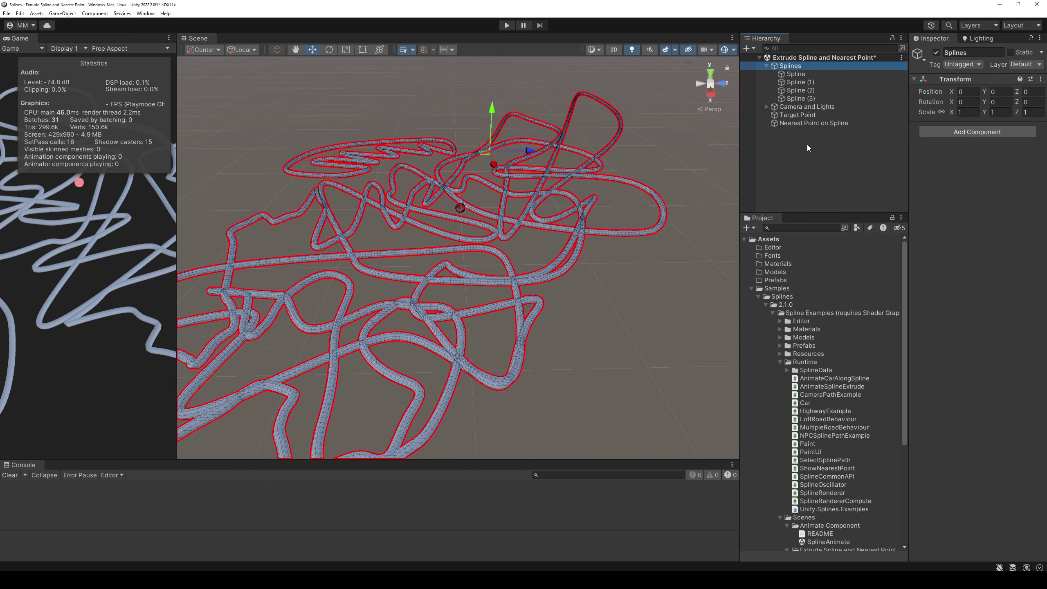
{"action": "key", "text": "Down"}
Deactivate Spline, Spline (2) and Spline (3), keeping Spline (1), and run the scene
{"action": "key", "text": "shift+Down"}
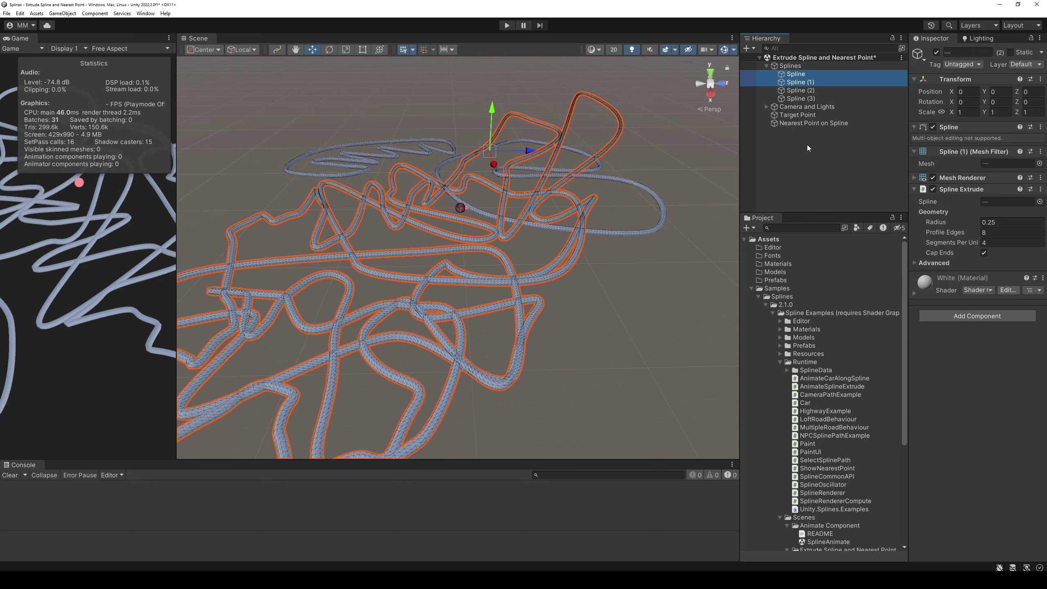
{"action": "left_click", "coordinate": [814, 98], "text": "shift"}
{"action": "left_click", "coordinate": [813, 83], "text": "ctrl"}
{"action": "left_click", "coordinate": [936, 52]}
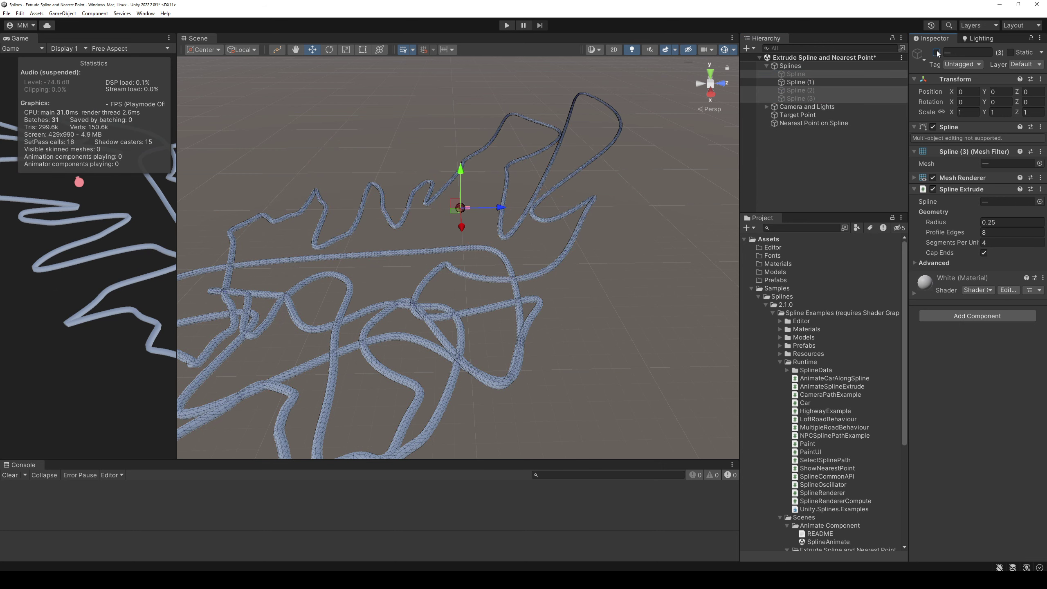
{"action": "left_click", "coordinate": [506, 26]}
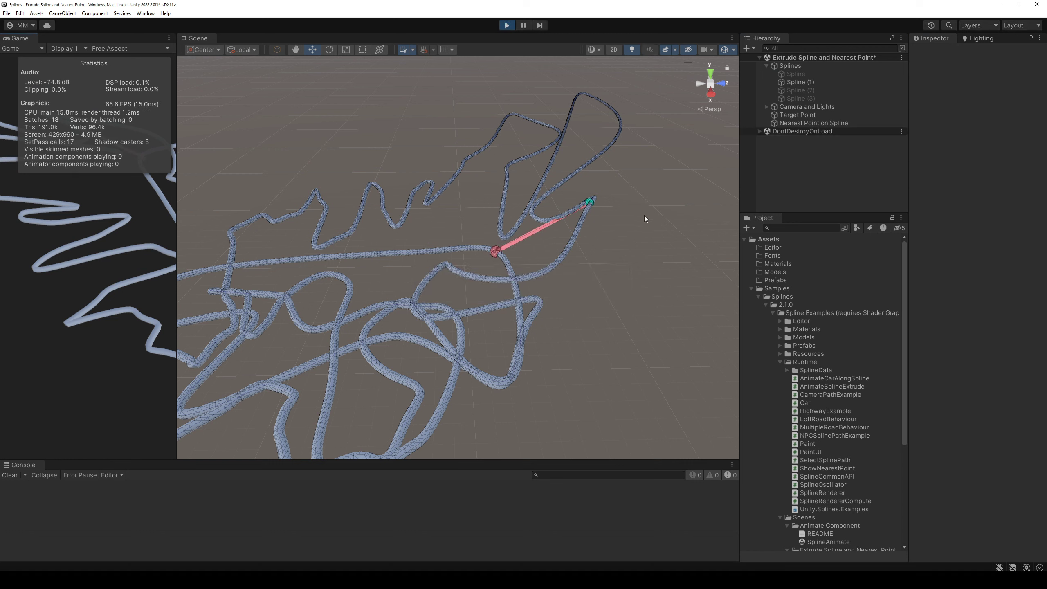
Drag Spline (1) across the ground plane and back during play, then stop the scene
{"action": "middle_click_drag", "start_coordinate": [566, 211], "coordinate": [564, 197]}
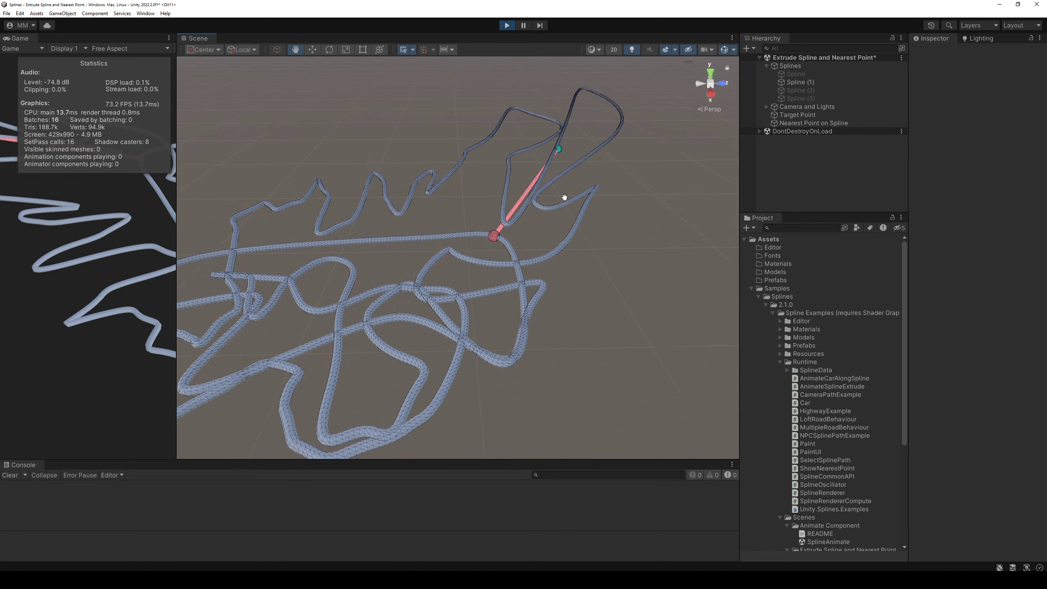
{"action": "mouse_move", "coordinate": [565, 197]}
{"action": "left_mouse_down", "text": "alt"}
{"action": "mouse_move", "coordinate": [442, 121]}
{"action": "mouse_move", "coordinate": [626, 173]}
{"action": "mouse_move", "coordinate": [634, 188]}
{"action": "left_mouse_up", "text": "alt"}
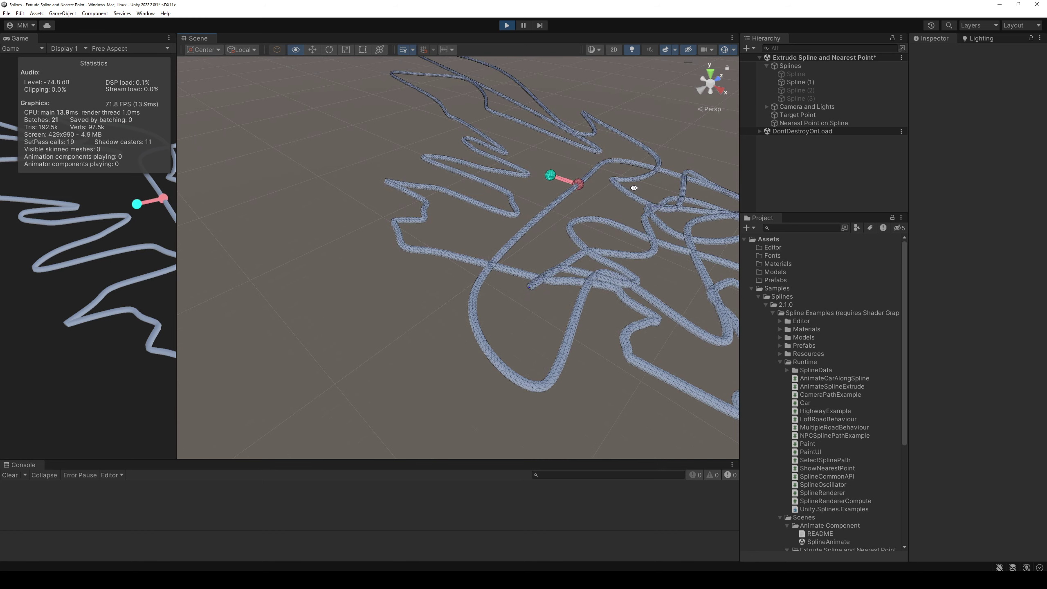
{"action": "left_click_drag", "start_coordinate": [633, 188], "coordinate": [572, 187], "text": "alt"}
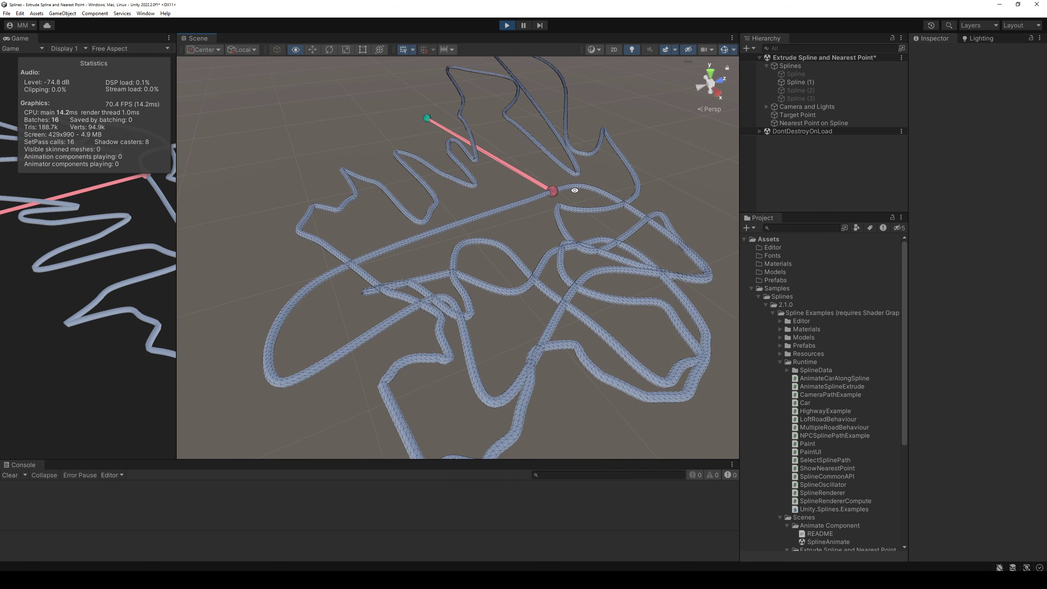
{"action": "left_click", "coordinate": [547, 192]}
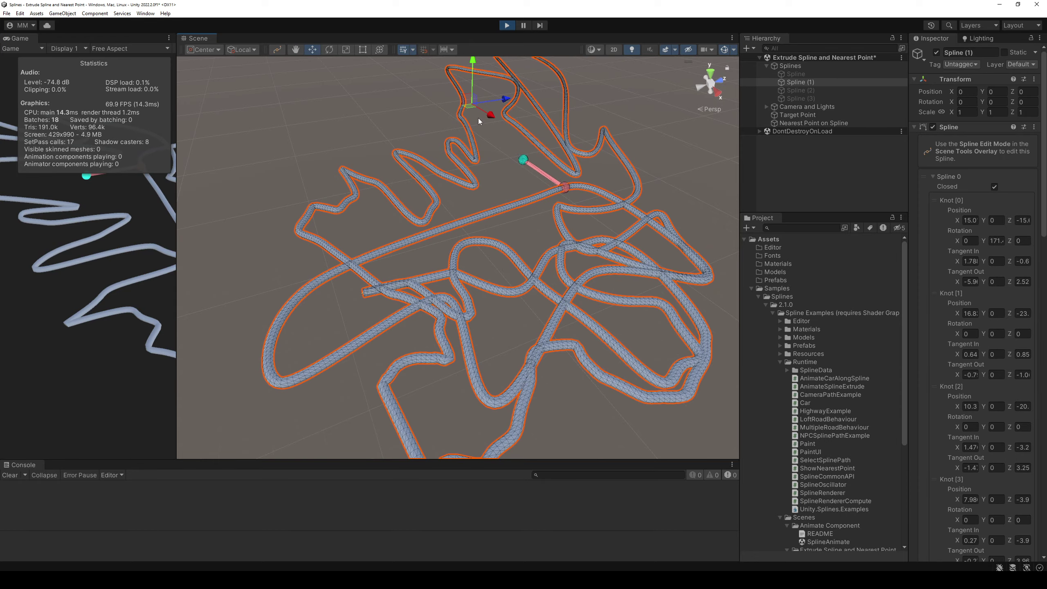
{"action": "mouse_move", "coordinate": [473, 108]}
{"action": "left_mouse_down"}
{"action": "mouse_move", "coordinate": [517, 100]}
{"action": "mouse_move", "coordinate": [509, 53]}
{"action": "left_mouse_up"}
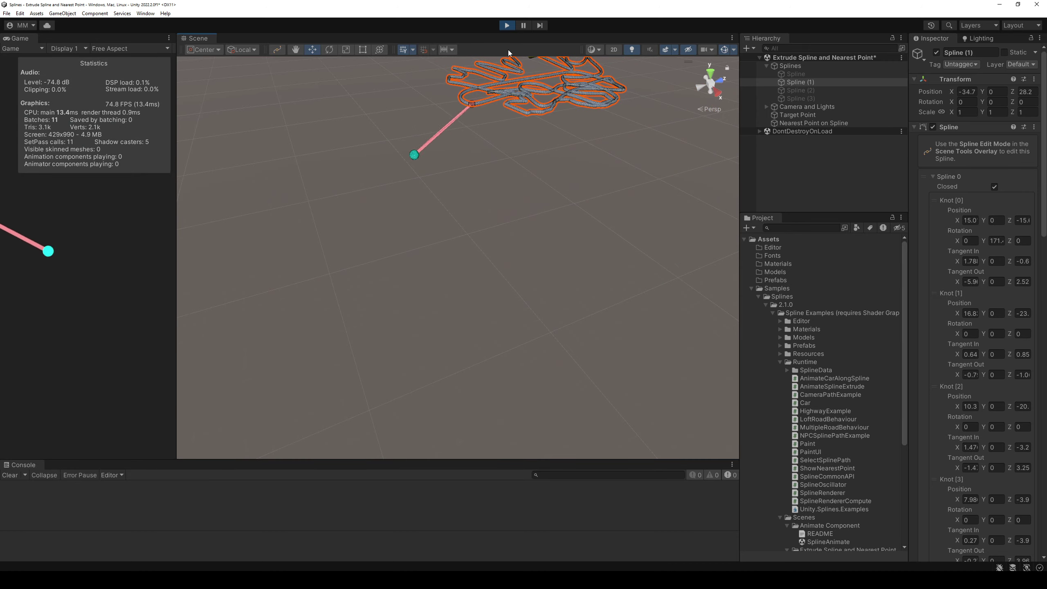
{"action": "mouse_move", "coordinate": [510, 53]}
{"action": "left_mouse_down"}
{"action": "mouse_move", "coordinate": [433, 93]}
{"action": "mouse_move", "coordinate": [565, 227]}
{"action": "mouse_move", "coordinate": [537, 217]}
{"action": "left_mouse_up"}
{"action": "scroll", "coordinate": [540, 213], "scroll_direction": "up", "scroll_amount": 2}
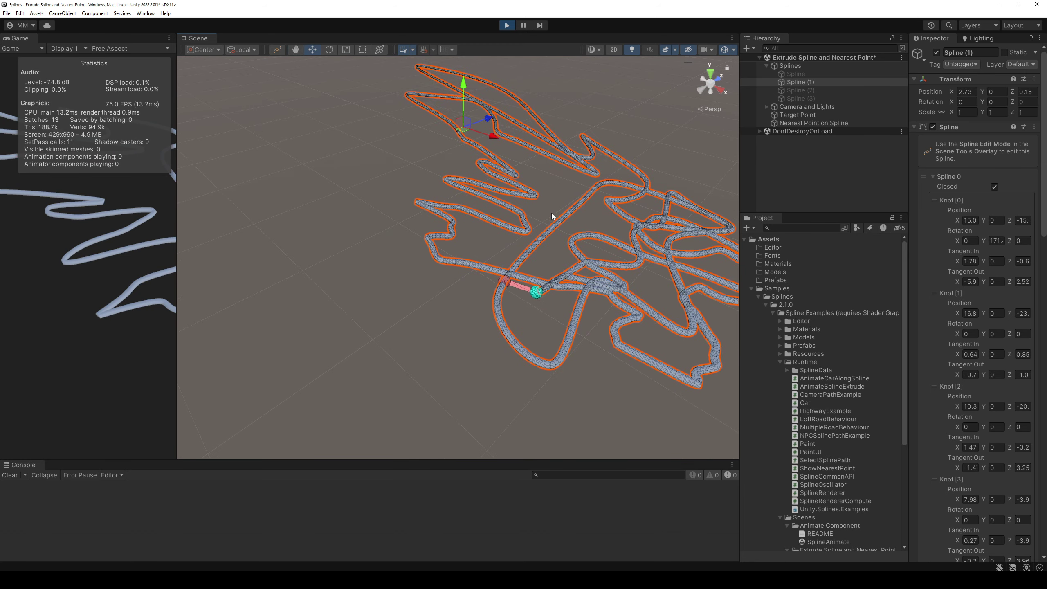
{"action": "scroll", "coordinate": [552, 212], "scroll_direction": "down", "scroll_amount": 2}
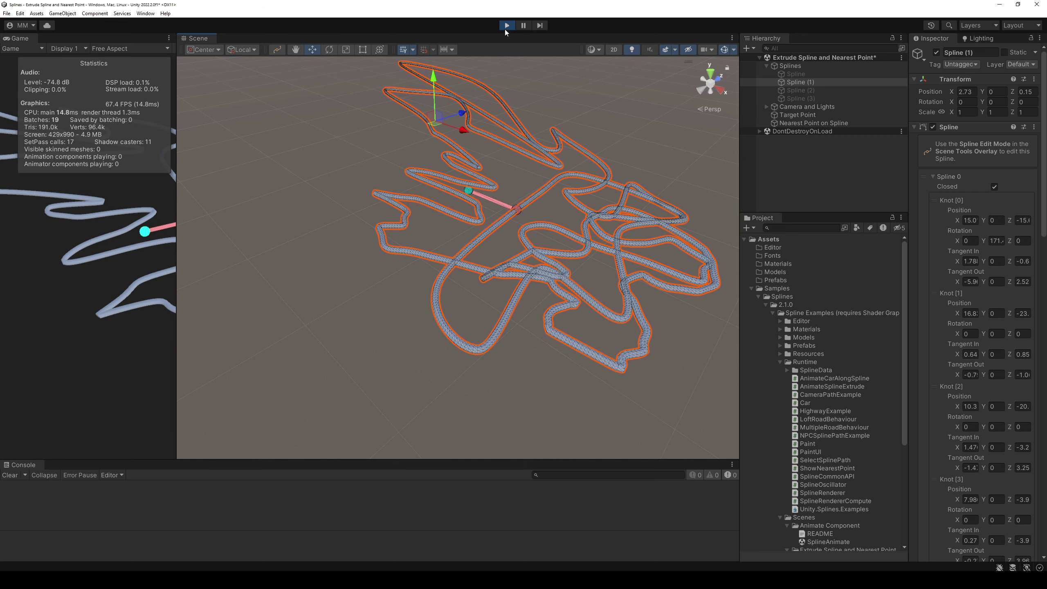
{"action": "left_click", "coordinate": [507, 26]}
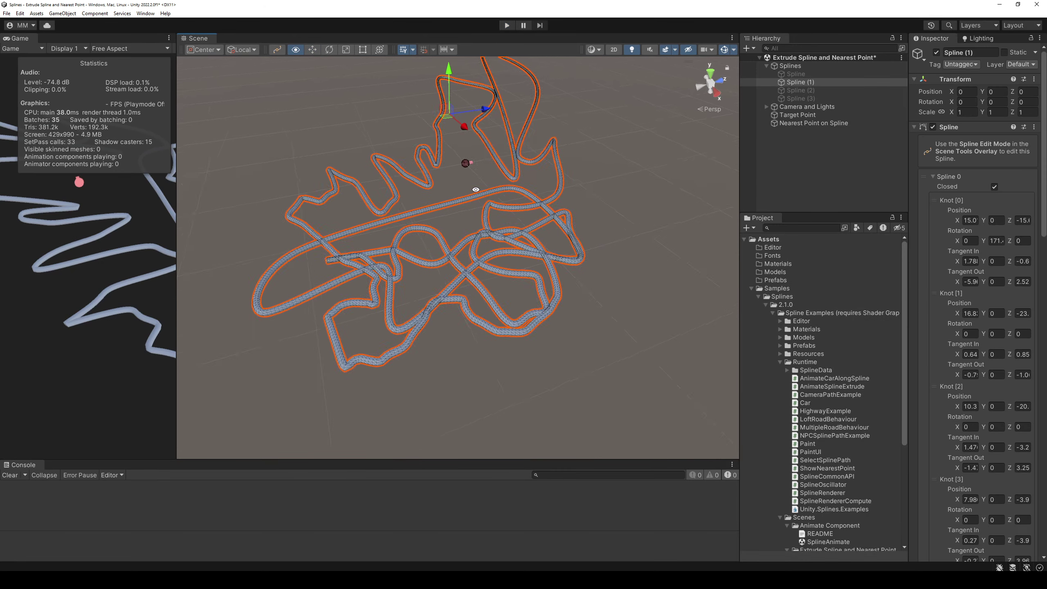
Expand Samples > Scenes > GPU Evaluation in the Project window and open the GPU Evaluation scene
{"action": "left_click_drag", "start_coordinate": [476, 190], "coordinate": [516, 196], "text": "alt"}
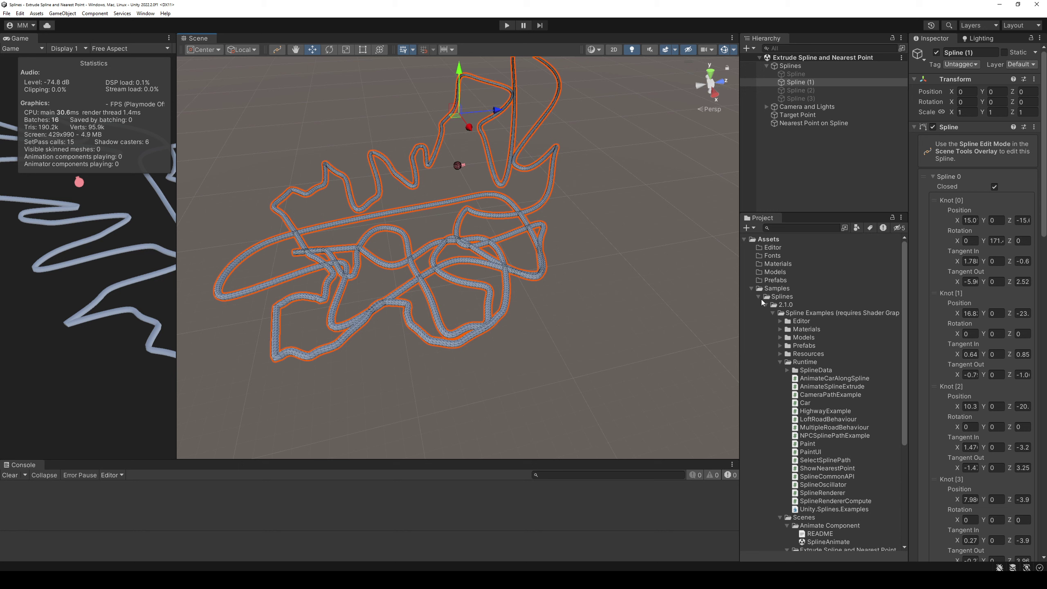
{"action": "left_click", "coordinate": [781, 361]}
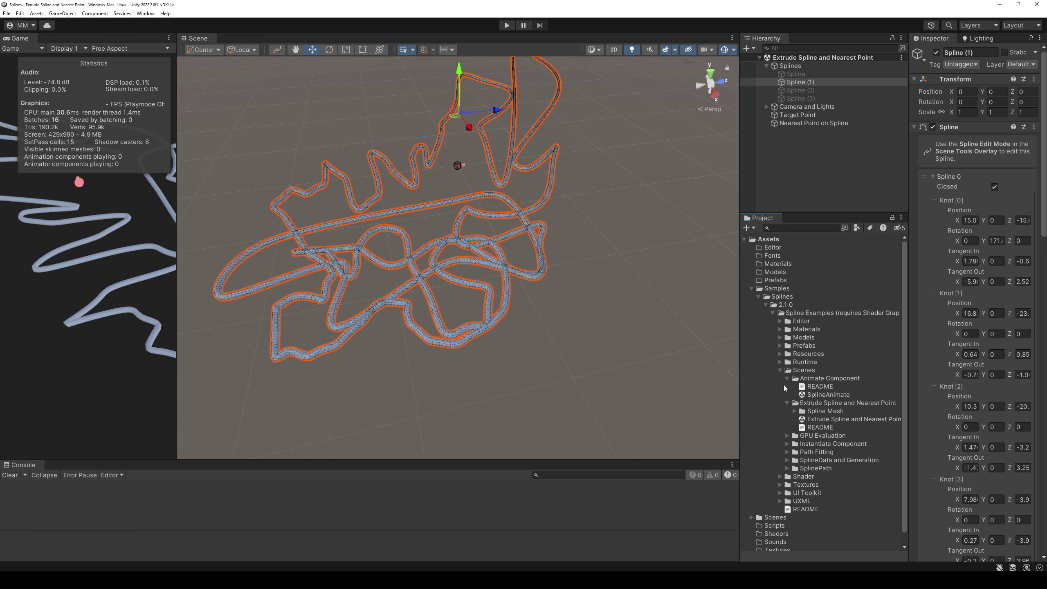
{"action": "left_click", "coordinate": [803, 437]}
{"action": "key", "text": "Right"}
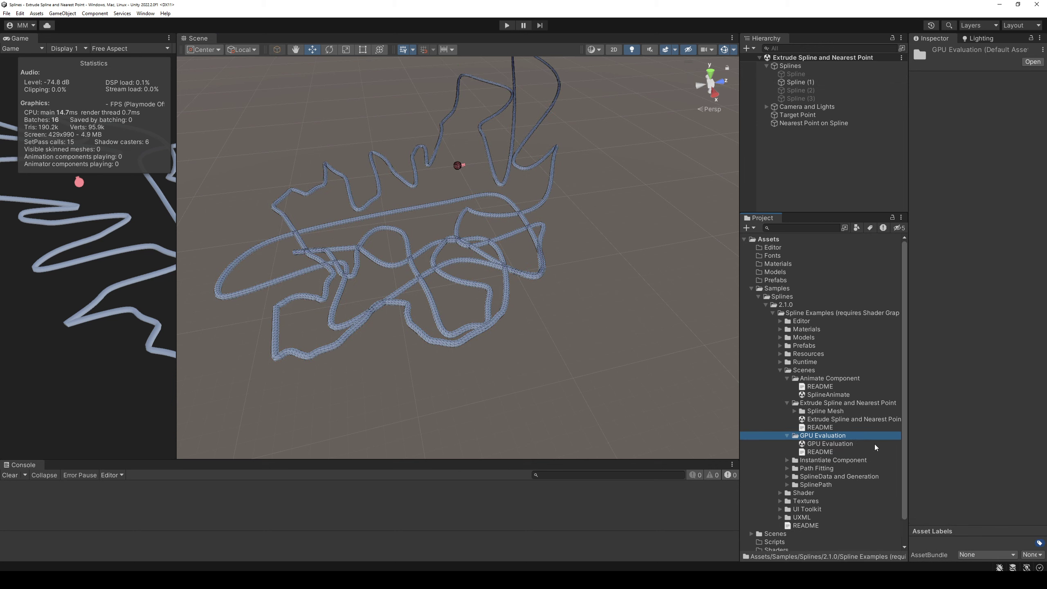
{"action": "key", "text": "Down"}
{"action": "key", "text": "Down"}
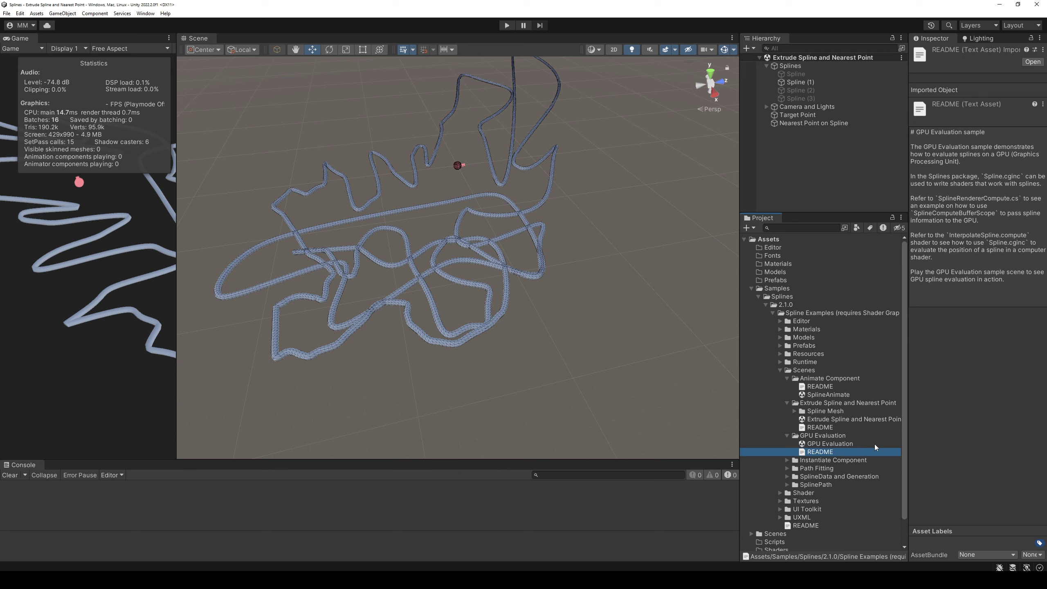
{"action": "double_click", "coordinate": [875, 444]}
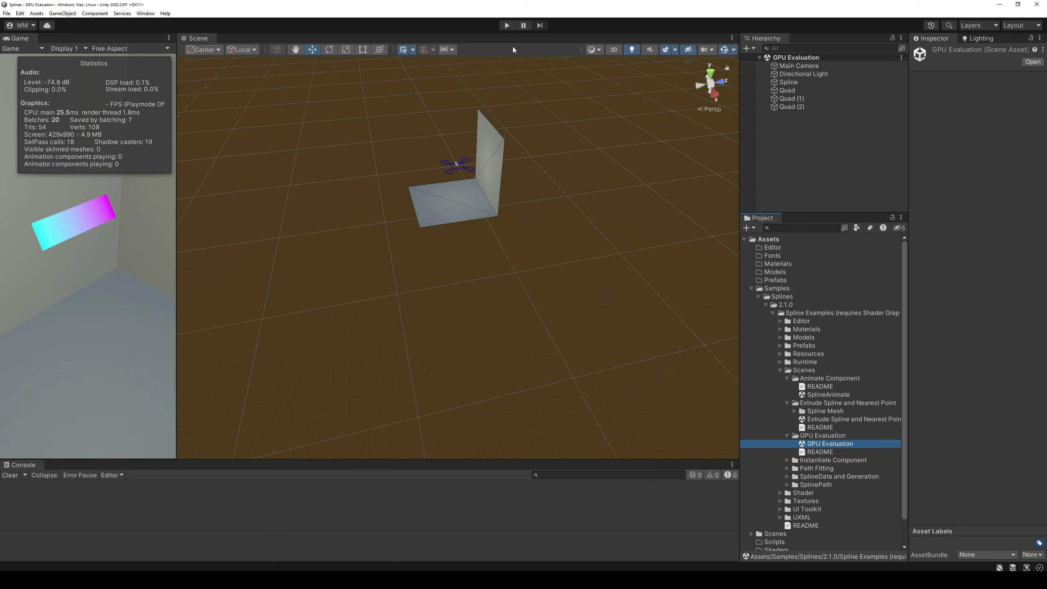
Play the GPU Evaluation scene and orbit around the animated spline
{"action": "key", "text": "ctrl+p"}
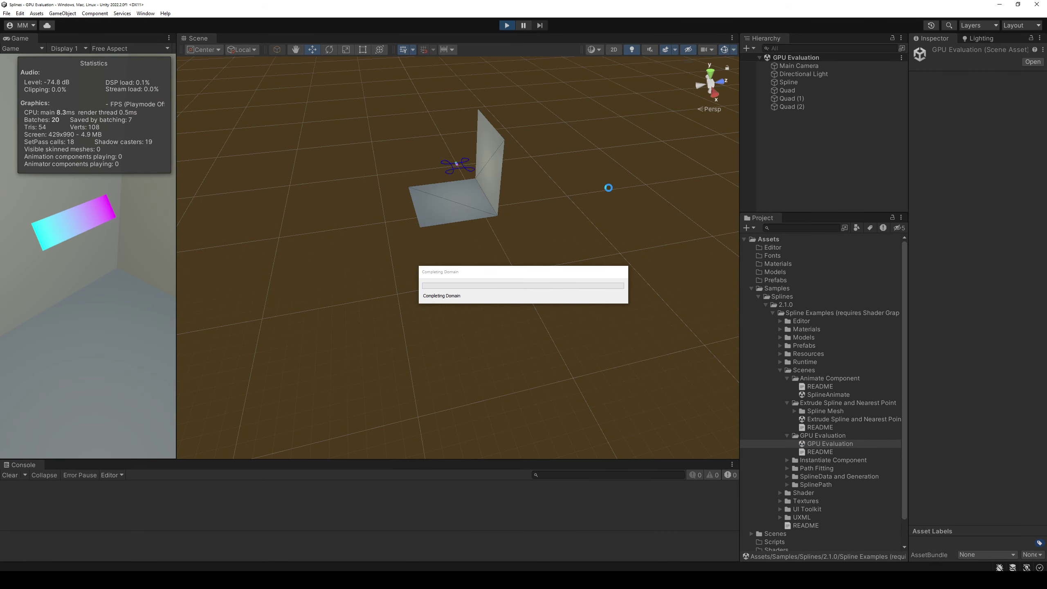
{"action": "mouse_move", "coordinate": [556, 192]}
{"action": "left_mouse_down", "text": "alt"}
{"action": "mouse_move", "coordinate": [492, 173]}
{"action": "mouse_move", "coordinate": [574, 131]}
{"action": "mouse_move", "coordinate": [626, 150]}
{"action": "mouse_move", "coordinate": [895, 156]}
{"action": "left_mouse_up", "text": "alt"}
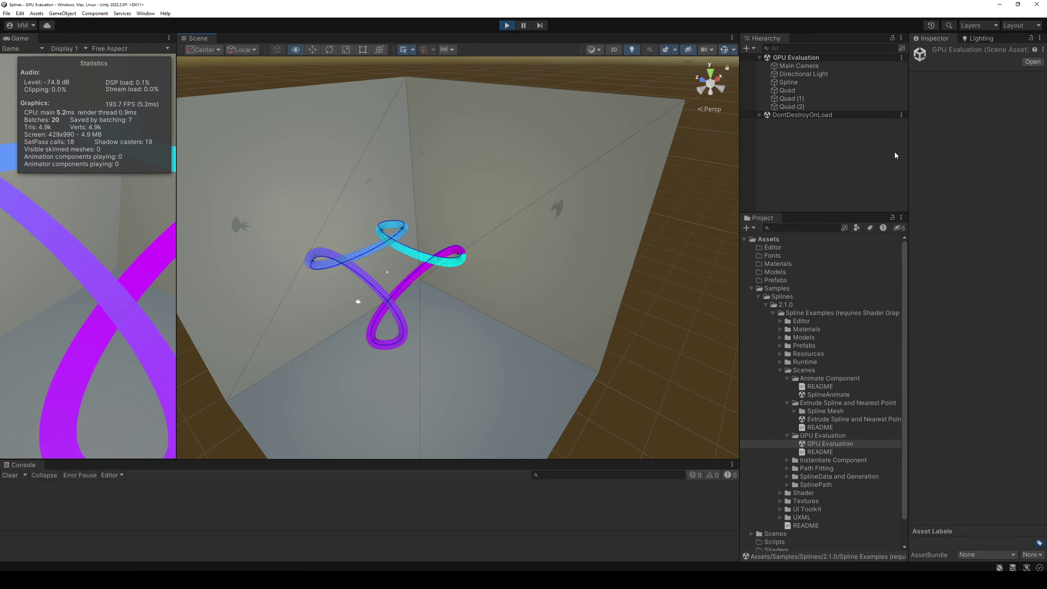
{"action": "left_click_drag", "start_coordinate": [895, 155], "coordinate": [886, 165], "text": "alt"}
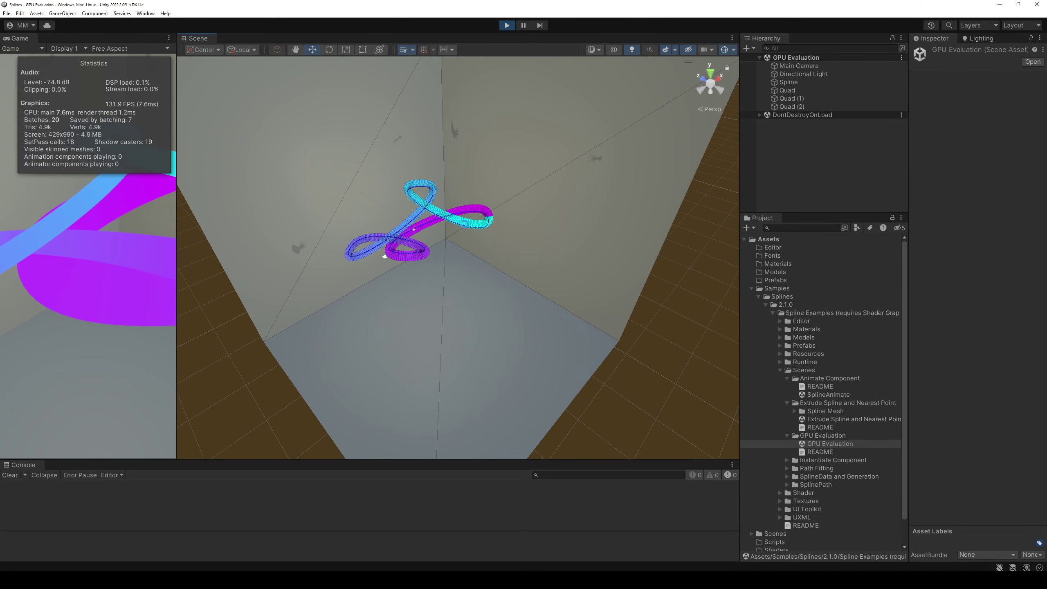
Select Spline, collapse its Spline and Line Renderer components, change Speed, then stop playing
{"action": "left_click", "coordinate": [464, 225]}
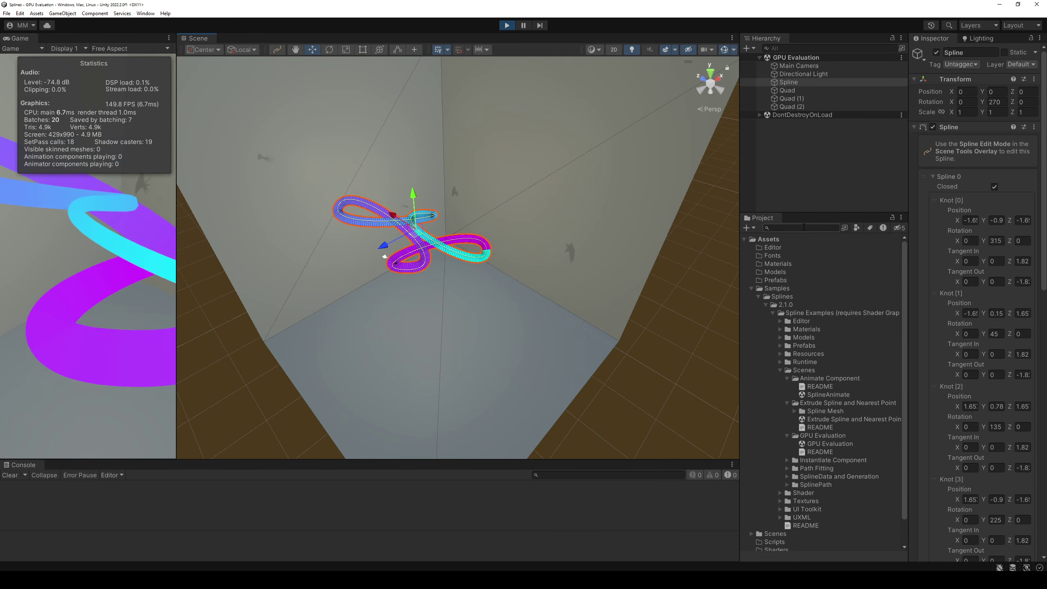
{"action": "left_click", "coordinate": [948, 127]}
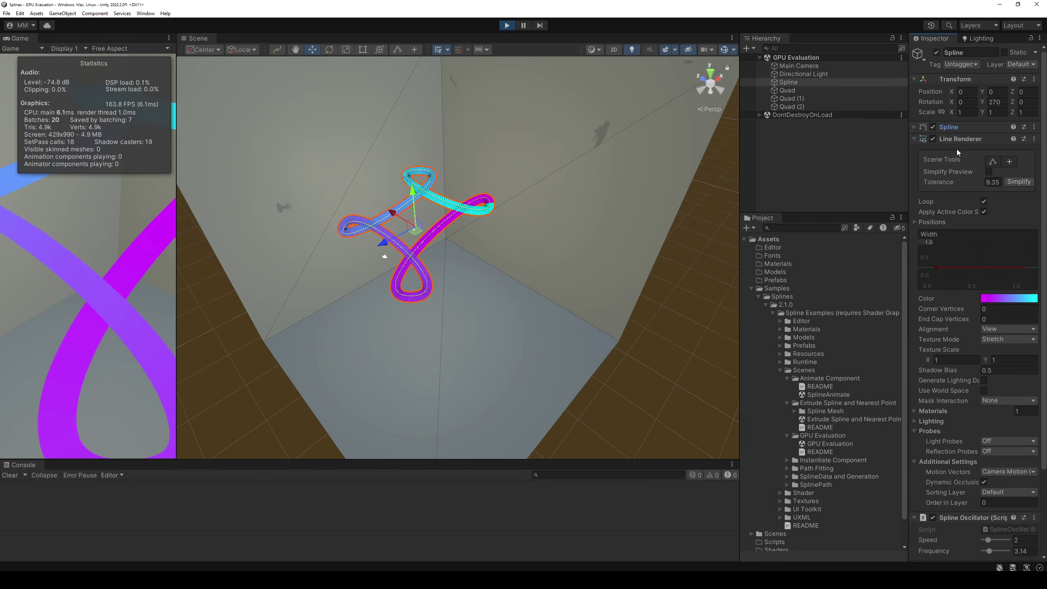
{"action": "left_click", "coordinate": [959, 140]}
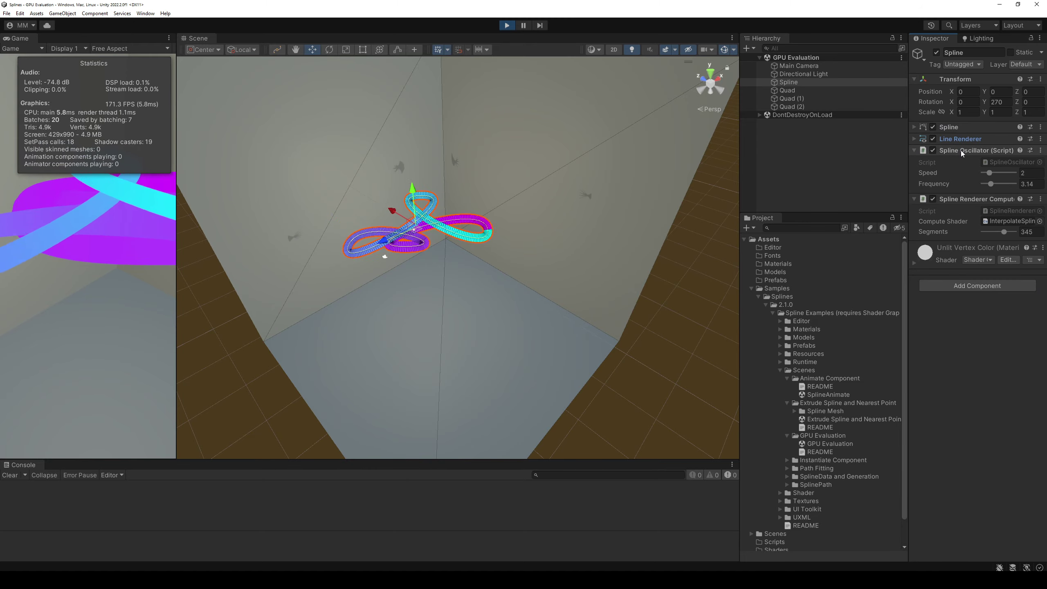
{"action": "mouse_move", "coordinate": [990, 173]}
{"action": "left_mouse_down"}
{"action": "mouse_move", "coordinate": [1028, 174]}
{"action": "mouse_move", "coordinate": [989, 174]}
{"action": "mouse_move", "coordinate": [956, 191]}
{"action": "mouse_move", "coordinate": [993, 241]}
{"action": "mouse_move", "coordinate": [984, 232]}
{"action": "mouse_move", "coordinate": [995, 232]}
{"action": "left_mouse_up"}
{"action": "left_click", "coordinate": [966, 250]}
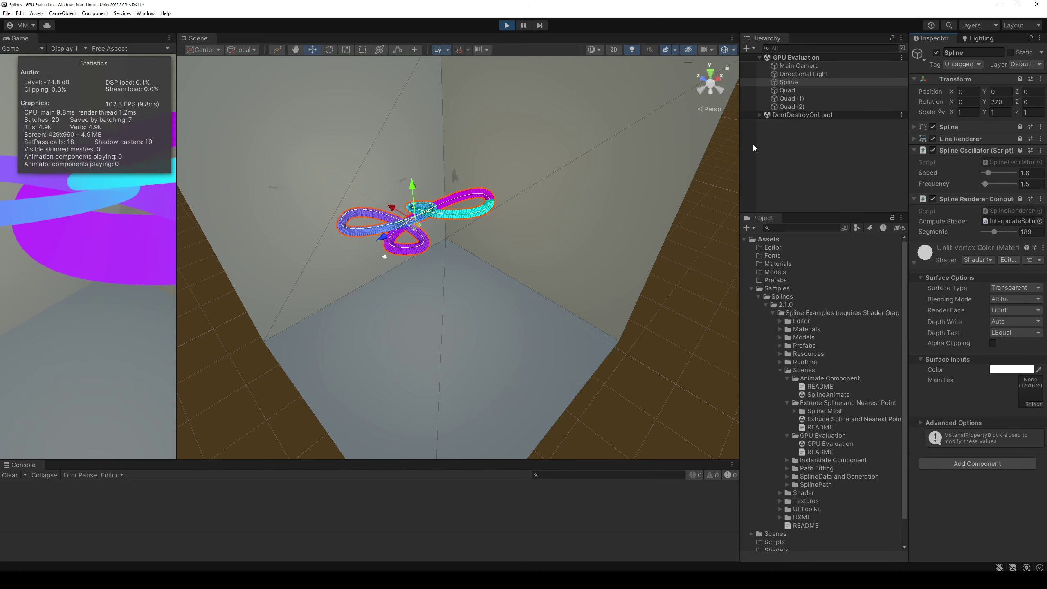
{"action": "key", "text": "ctrl+p"}
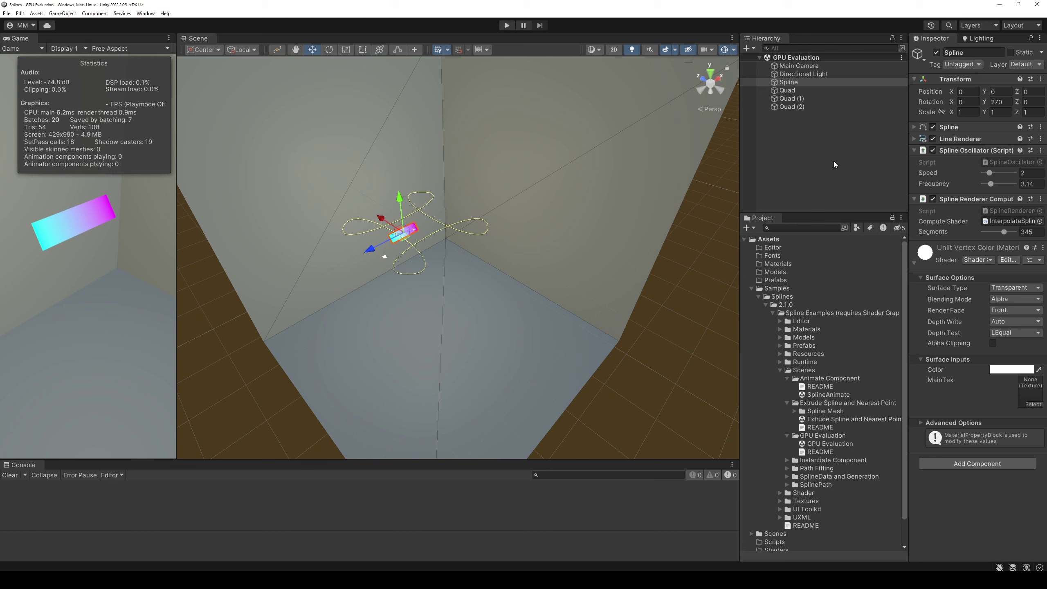
Ping the InterpolateSpline compute shader from the Compute Shader field and open it in Visual Studio
{"action": "left_click", "coordinate": [1017, 222]}
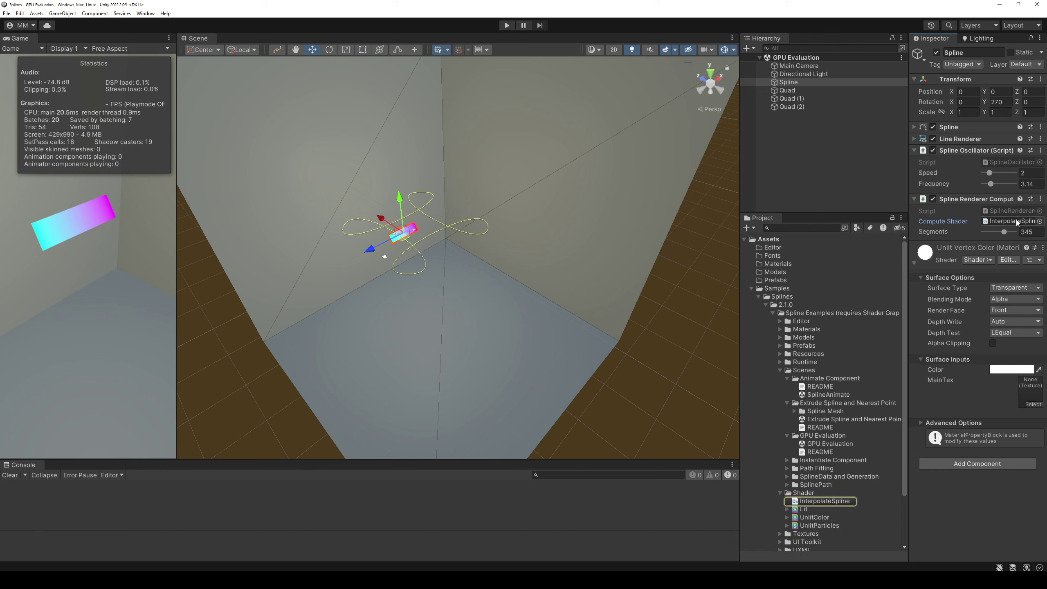
{"action": "double_click", "coordinate": [837, 501]}
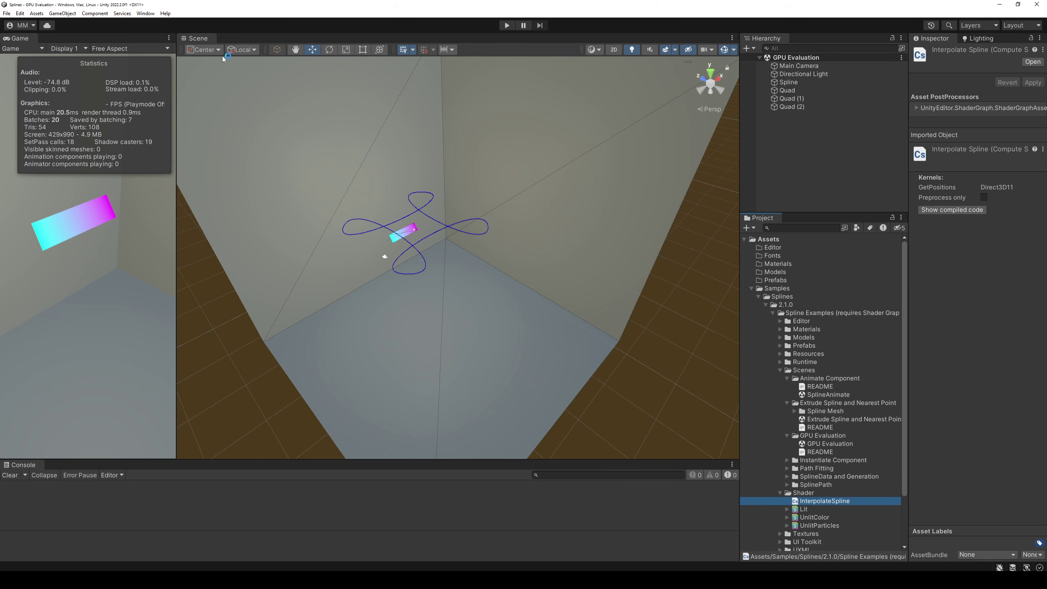
Search the Package Manager for 'visu', install Visual Studio Editor 2.0.17, and close it
{"action": "left_click", "coordinate": [145, 13]}
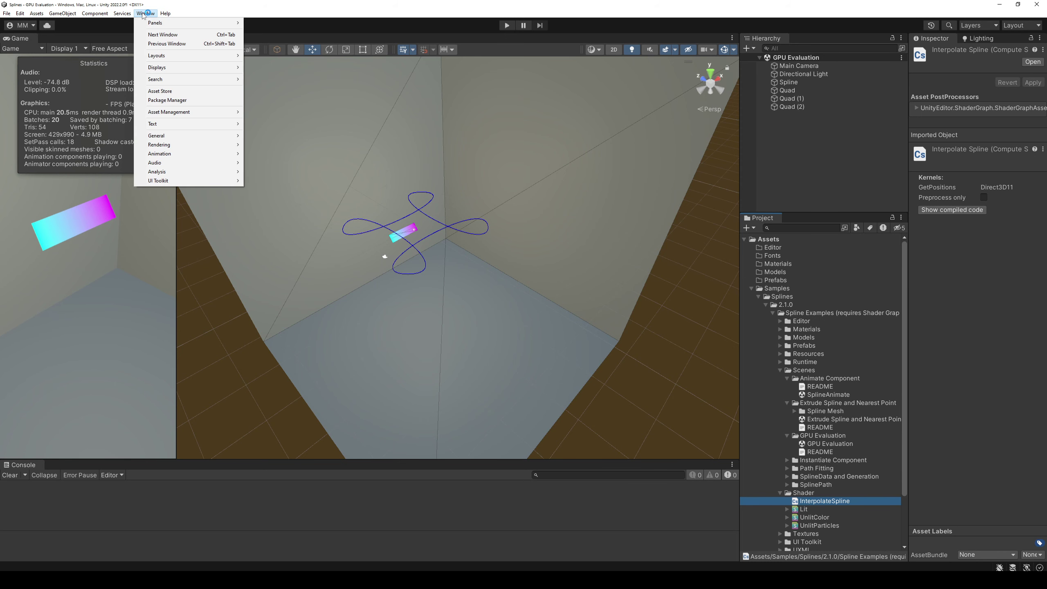
{"action": "left_click", "coordinate": [188, 98]}
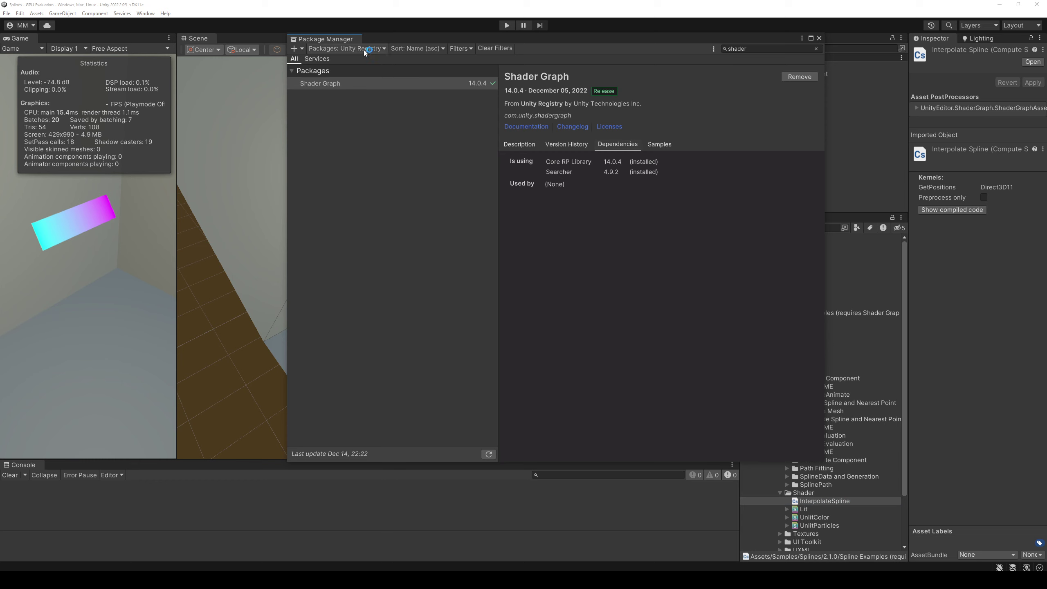
{"action": "left_click", "coordinate": [757, 50]}
{"action": "type", "text": "visu"}
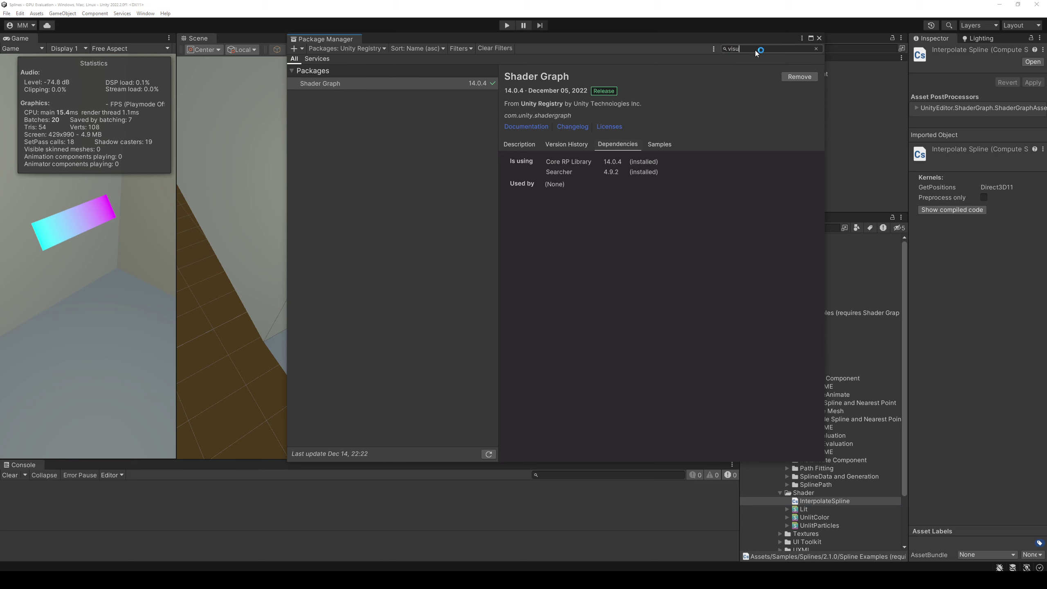
{"action": "left_click", "coordinate": [352, 122]}
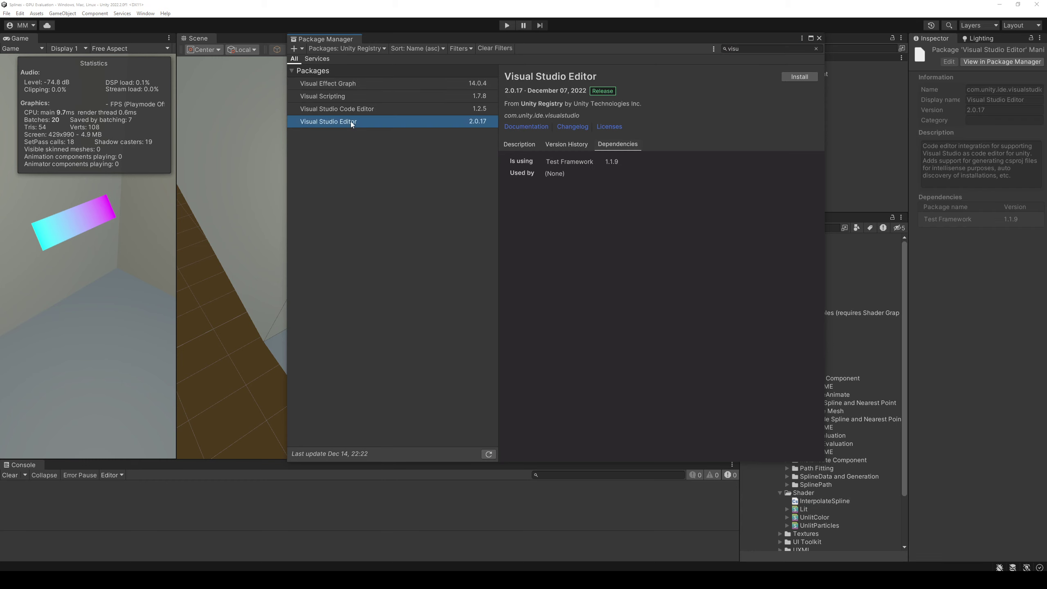
{"action": "left_click", "coordinate": [796, 82]}
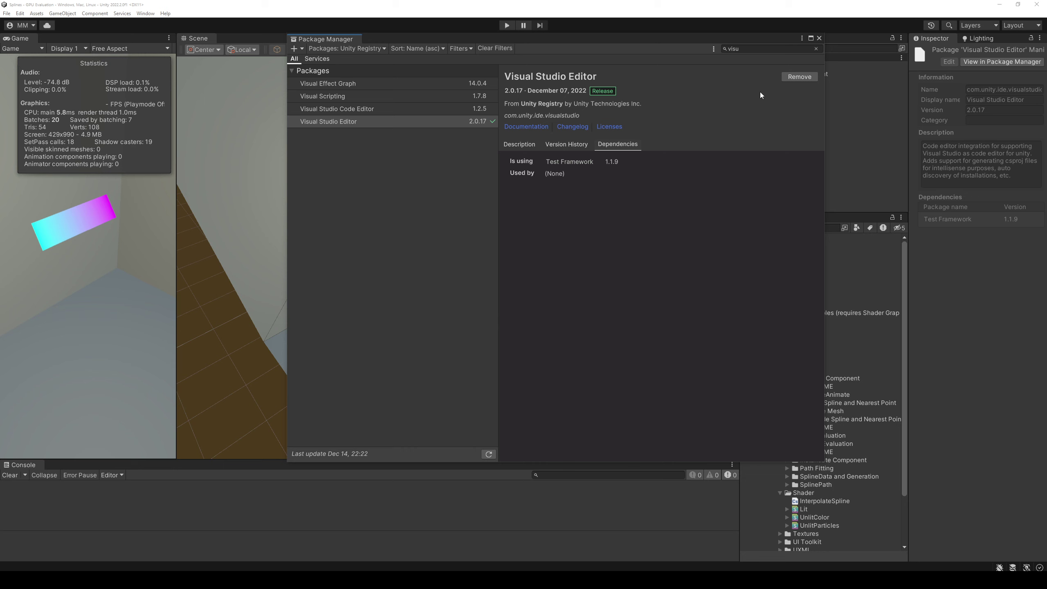
{"action": "left_click", "coordinate": [819, 38]}
Open InterpolateSpline.compute and examine its curves buffer, curveLengths and EvaluatePosition call
{"action": "left_click", "coordinate": [829, 444]}
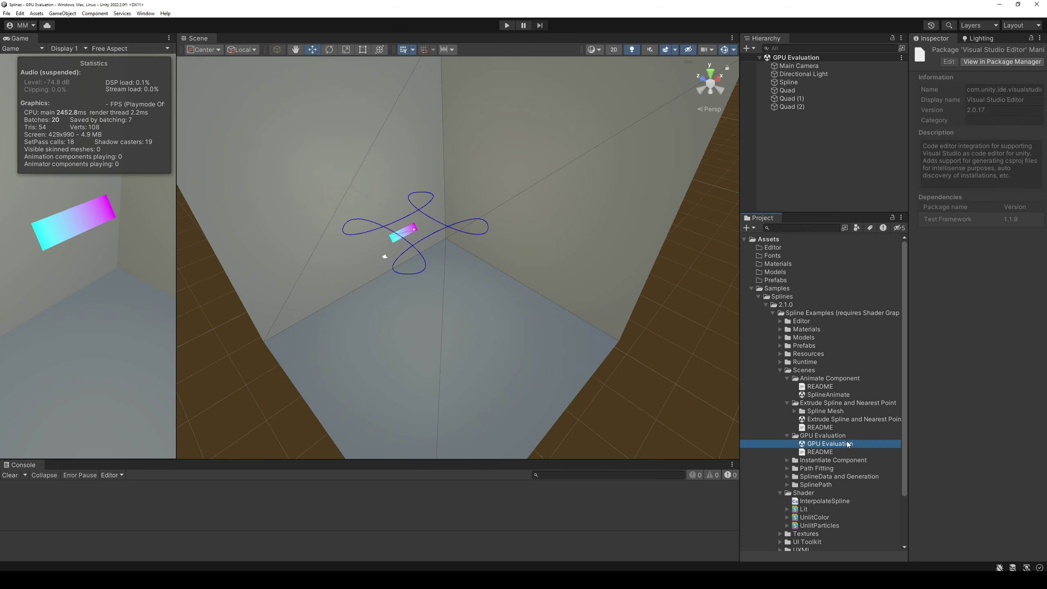
{"action": "double_click", "coordinate": [827, 502]}
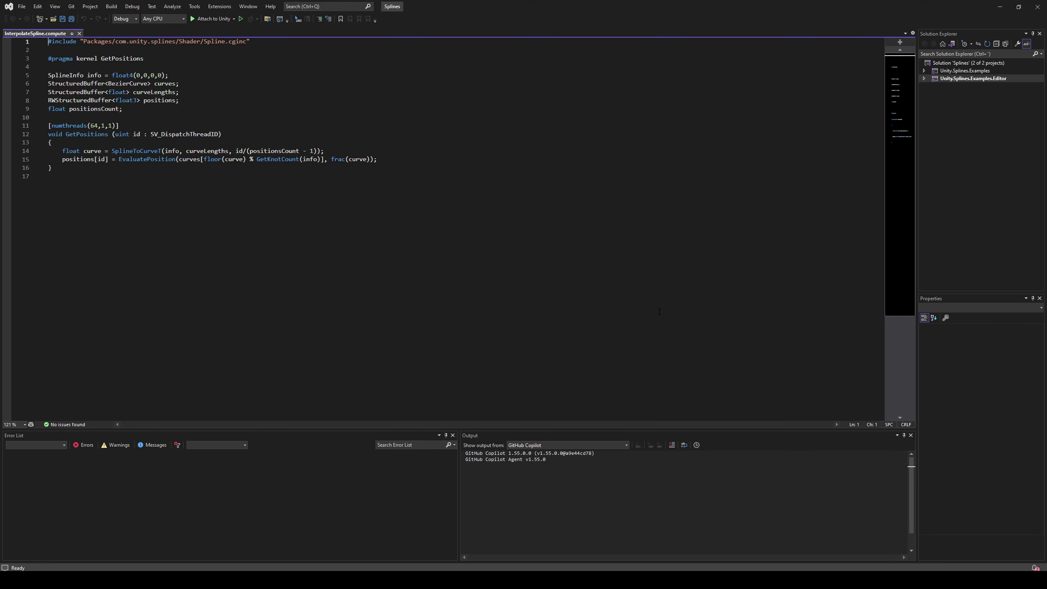
{"action": "double_click", "coordinate": [165, 83]}
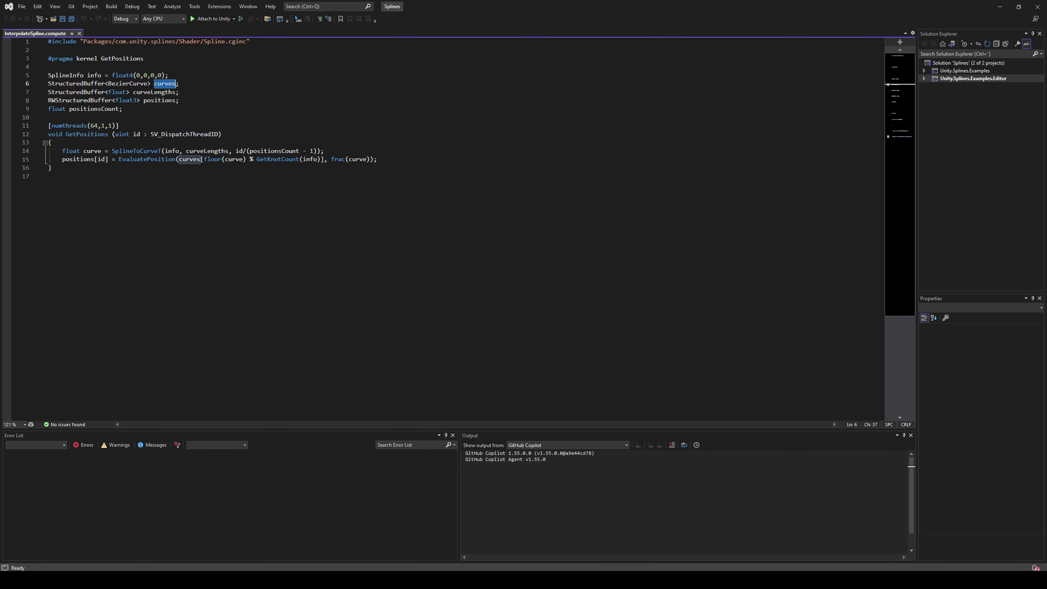
{"action": "left_click", "coordinate": [148, 92]}
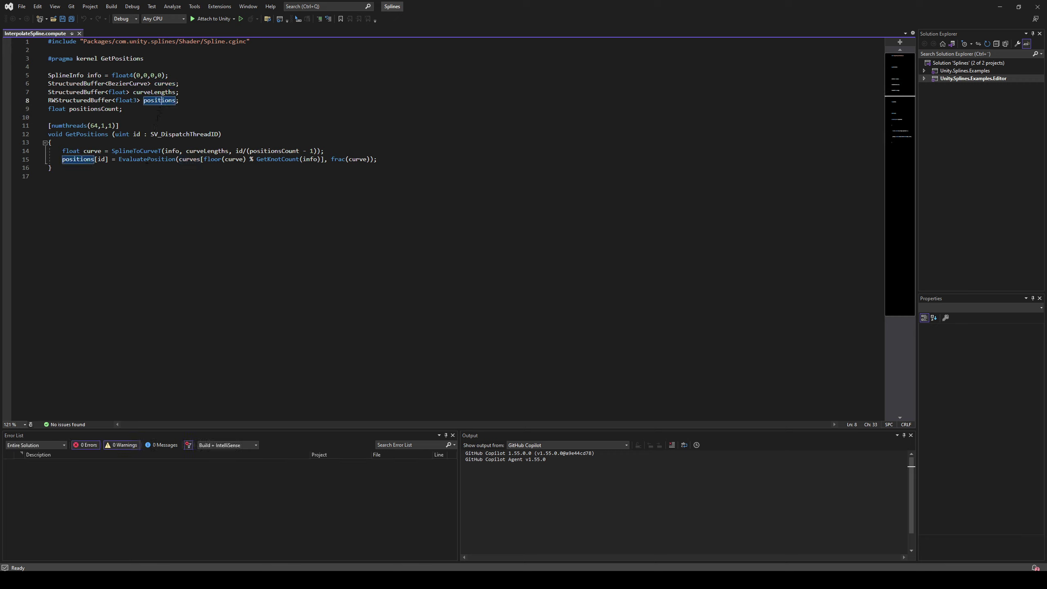
{"action": "left_click", "coordinate": [151, 160]}
{"action": "double_click", "coordinate": [151, 160]}
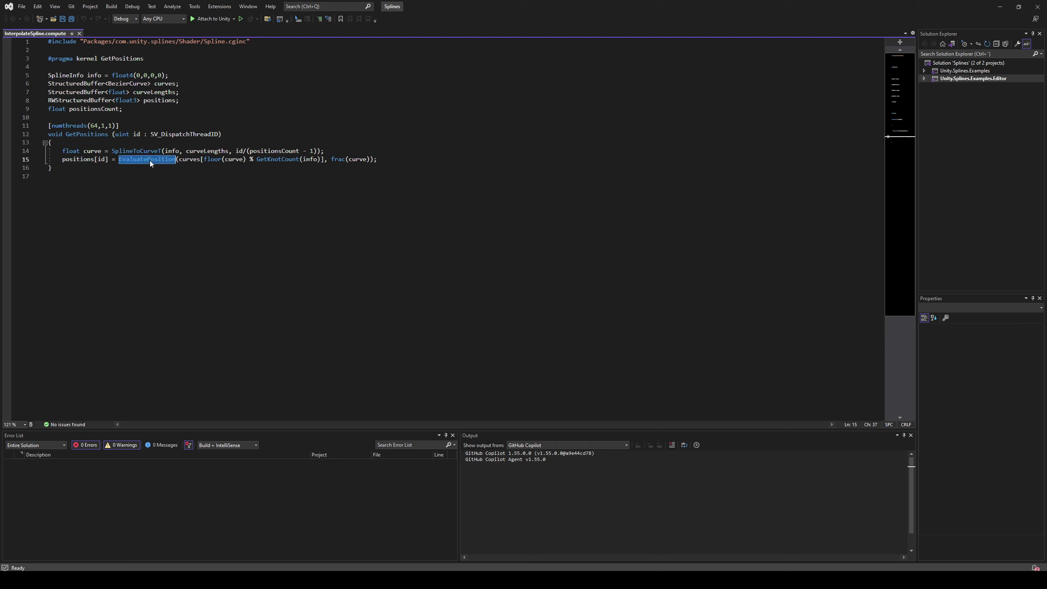
{"action": "left_click", "coordinate": [203, 109]}
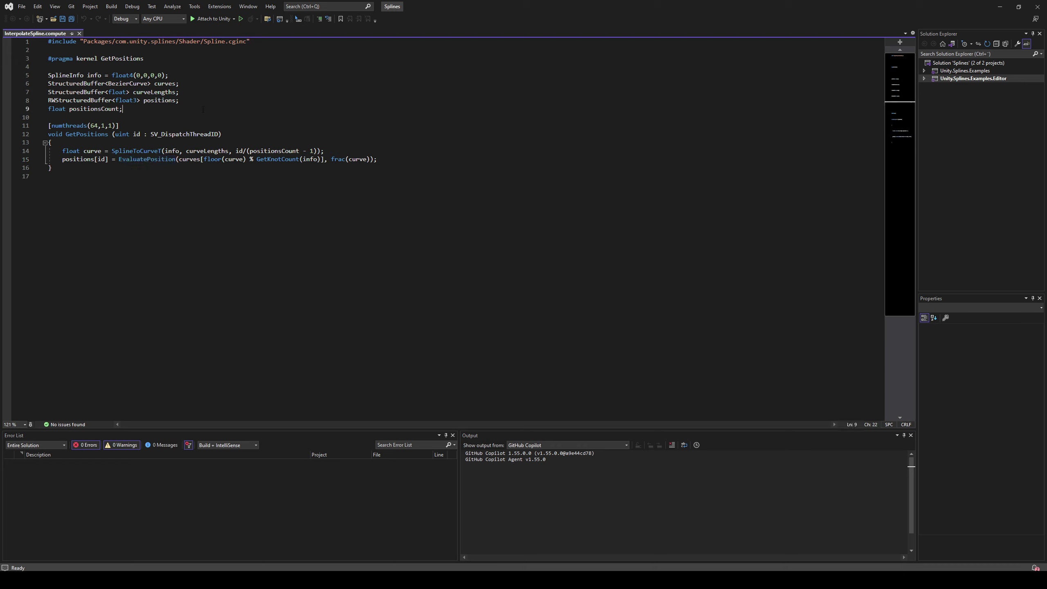
Select the Spline.cginc include name and search the Project assets for it
{"action": "left_click_drag", "start_coordinate": [229, 42], "coordinate": [239, 41]}
{"action": "right_click", "coordinate": [235, 42]}
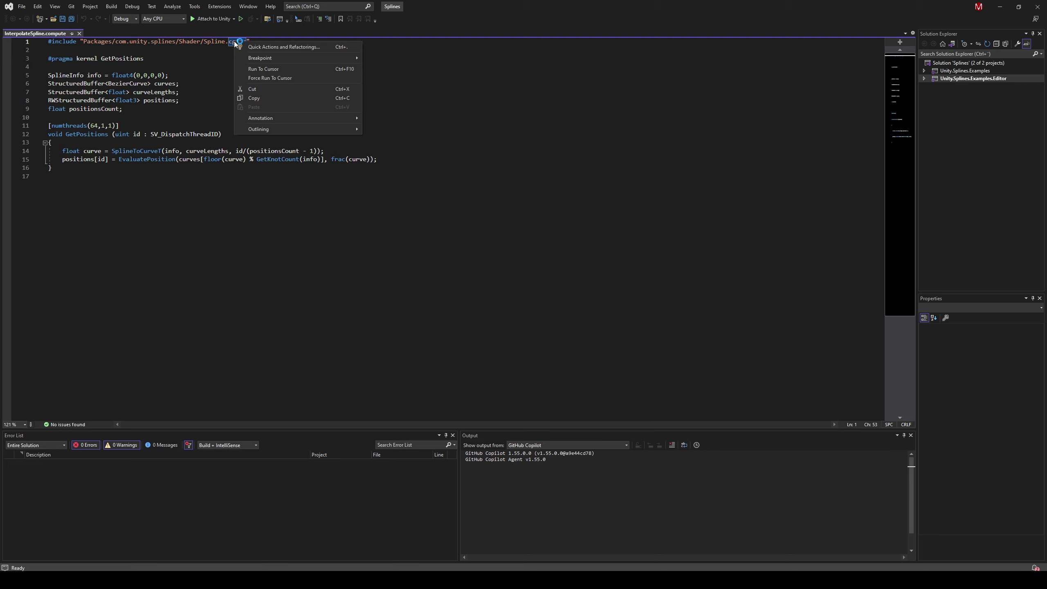
{"action": "left_click", "coordinate": [210, 56]}
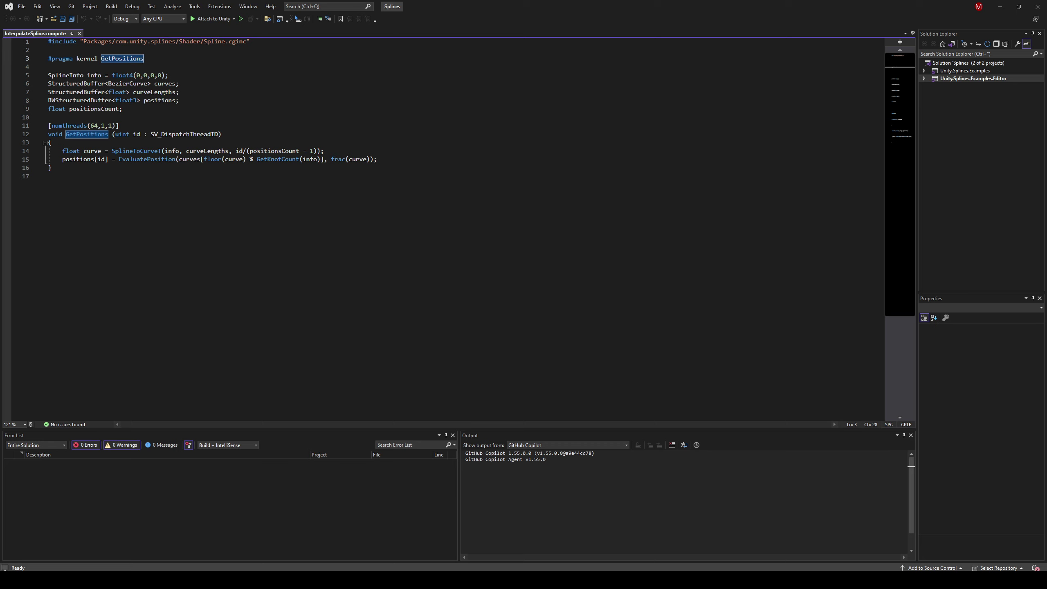
{"action": "double_click", "coordinate": [237, 42]}
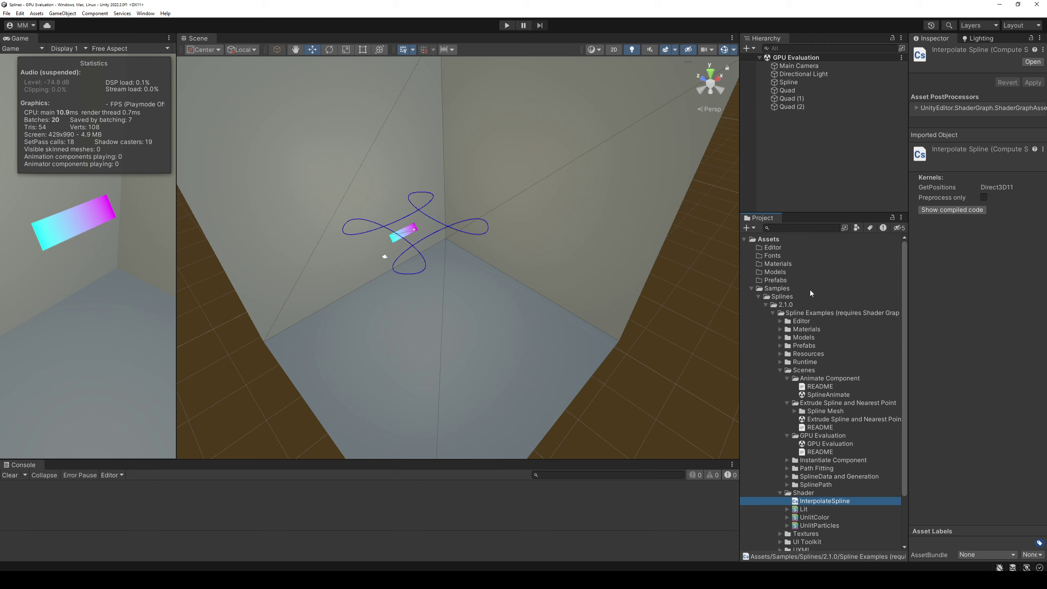
{"action": "left_click", "coordinate": [809, 228]}
Search the Project window for 'Spline' in list view, scoped to In Packages
{"action": "key", "text": "ctrl+v"}
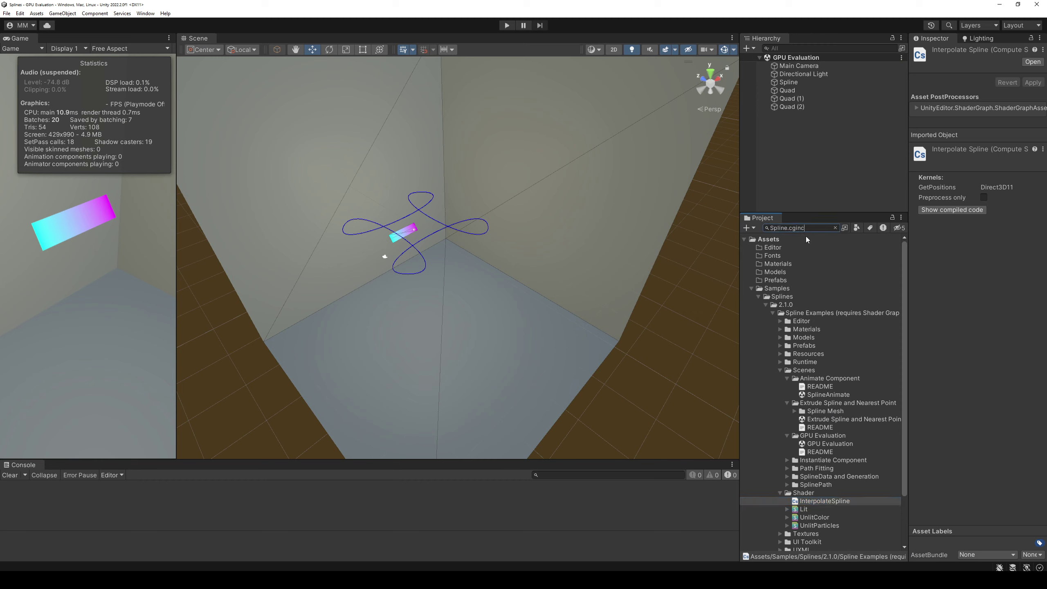
{"action": "double_click", "coordinate": [809, 229]}
{"action": "key", "text": "BackSpace"}
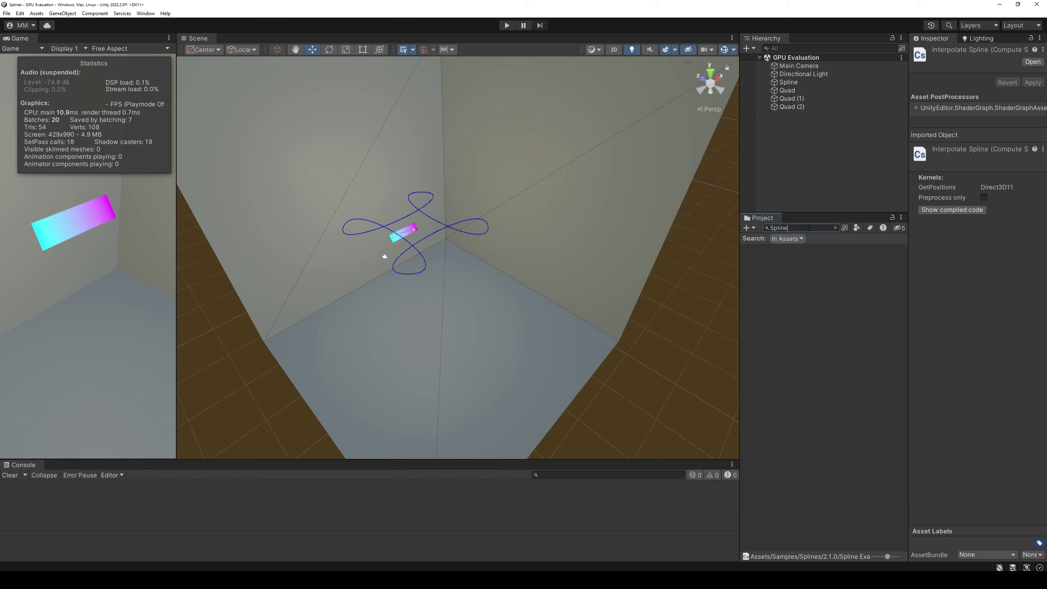
{"action": "left_click_drag", "start_coordinate": [887, 557], "coordinate": [858, 556]}
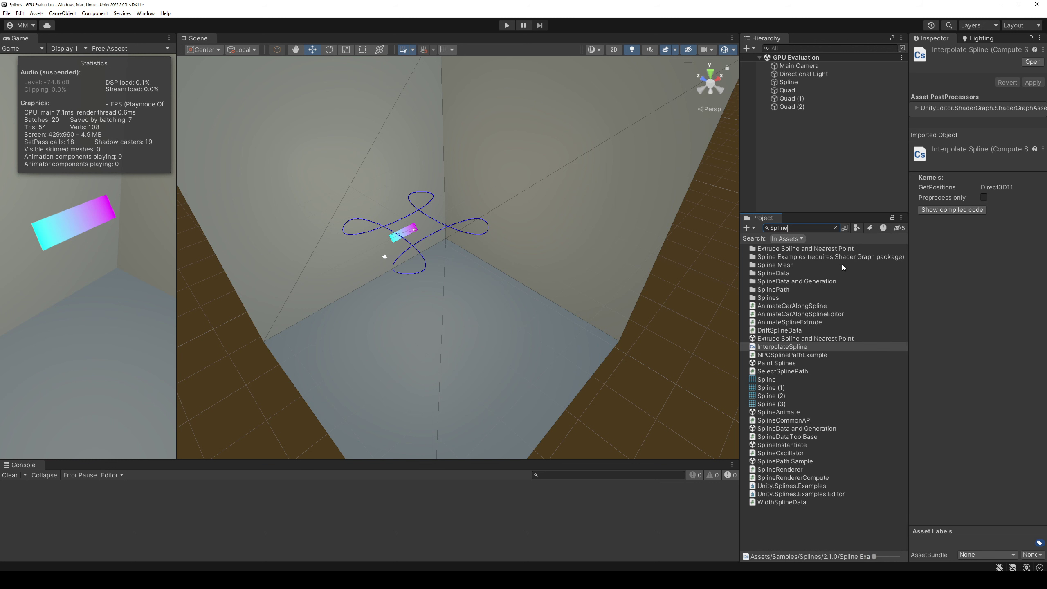
{"action": "left_click", "coordinate": [788, 239]}
{"action": "left_click", "coordinate": [804, 256]}
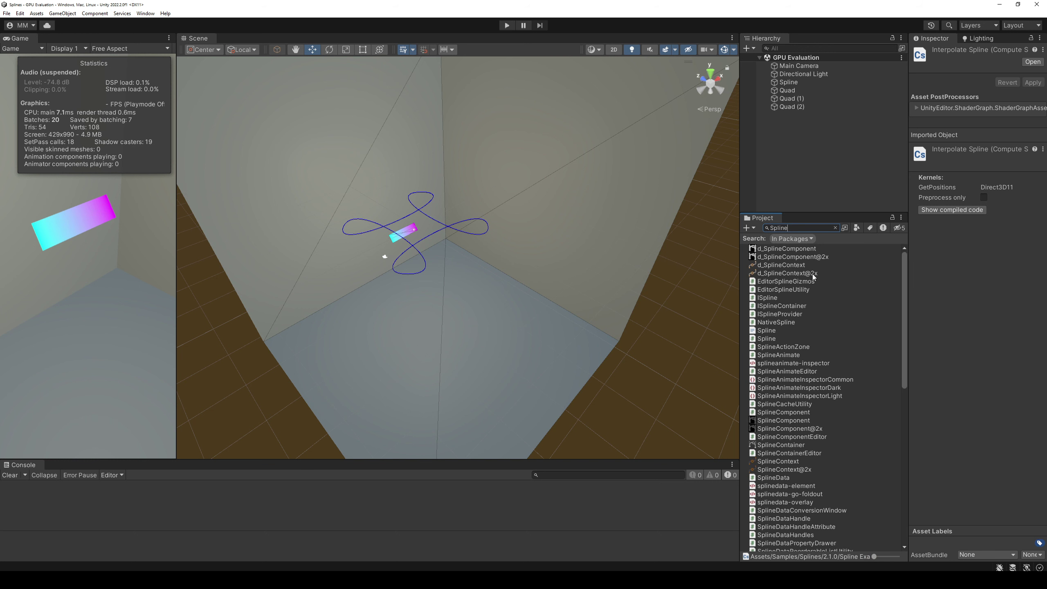
Inspect the Spline shader include and the Spline C# script, ending on the shader include
{"action": "left_click", "coordinate": [768, 331]}
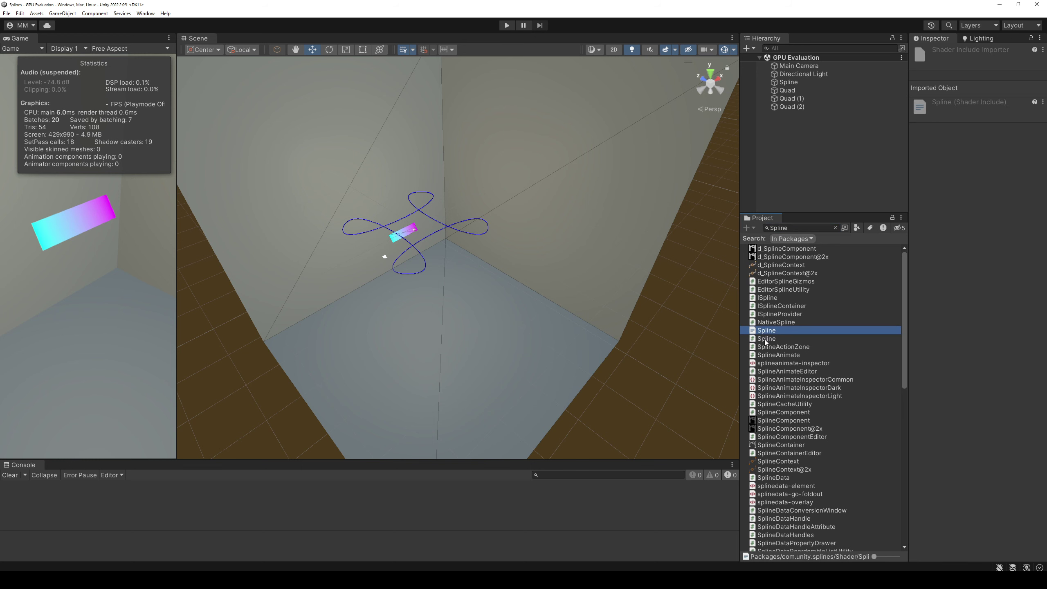
{"action": "left_click", "coordinate": [765, 339]}
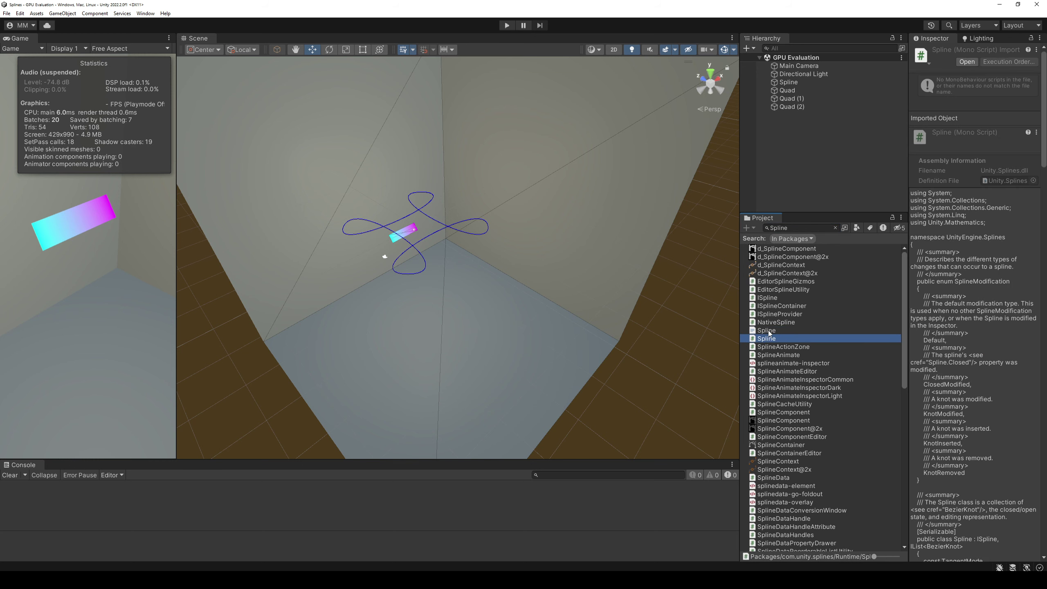
{"action": "left_click", "coordinate": [769, 332]}
Read Spline.cginc in Visual Studio down through EvaluatePosition and EvaluateTangent, then return to Unity
{"action": "double_click", "coordinate": [769, 332]}
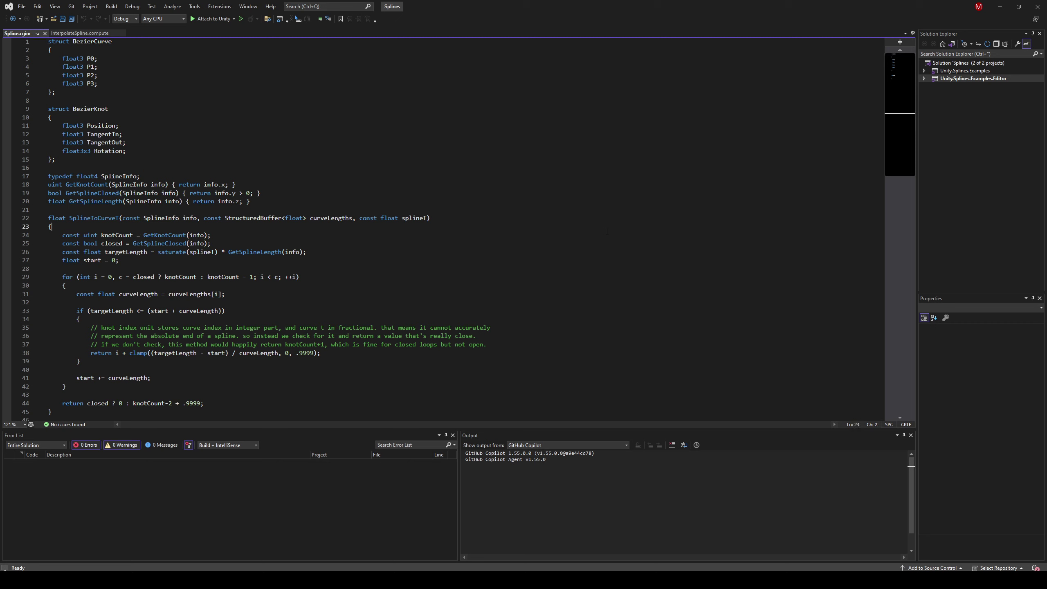
{"action": "key", "text": "Down"}
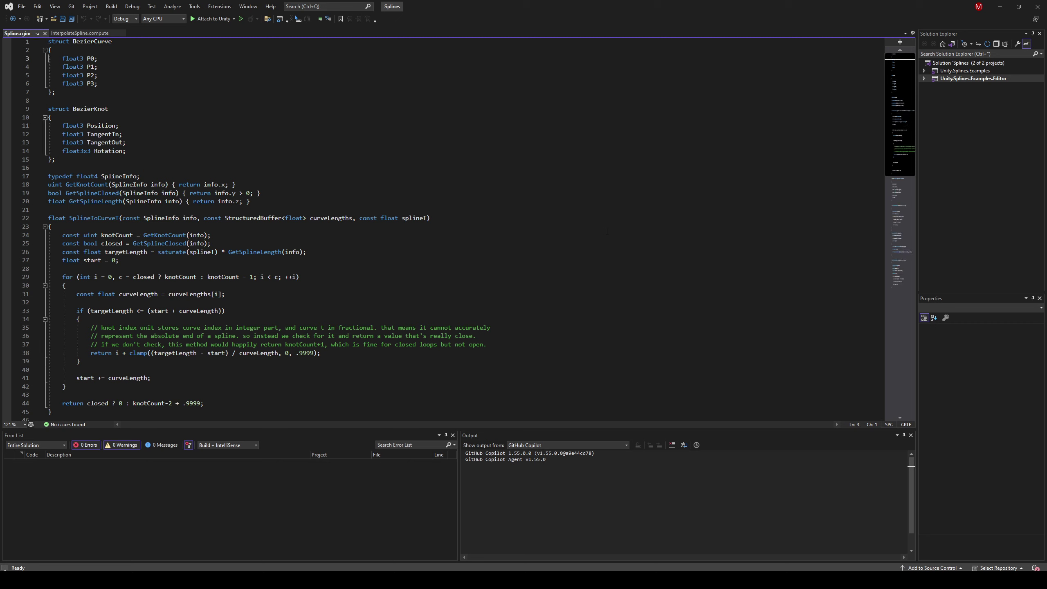
{"action": "key", "text": "Down"}
{"action": "key", "text": "Down"}
{"action": "key", "text": "Down"}
{"action": "key", "text": "Down"}
{"action": "key", "text": "Down"}
{"action": "key", "text": "Down"}
{"action": "key", "text": "Down"}
{"action": "key", "text": "Down"}
{"action": "key", "text": "Down"}
{"action": "key", "text": "Down"}
{"action": "key", "text": "Down"}
{"action": "key", "text": "Down"}
{"action": "key", "text": "Down"}
{"action": "key", "text": "Down"}
{"action": "key", "text": "Down"}
{"action": "key", "text": "Down"}
{"action": "scroll", "coordinate": [553, 157], "scroll_direction": "down", "scroll_amount": 4}
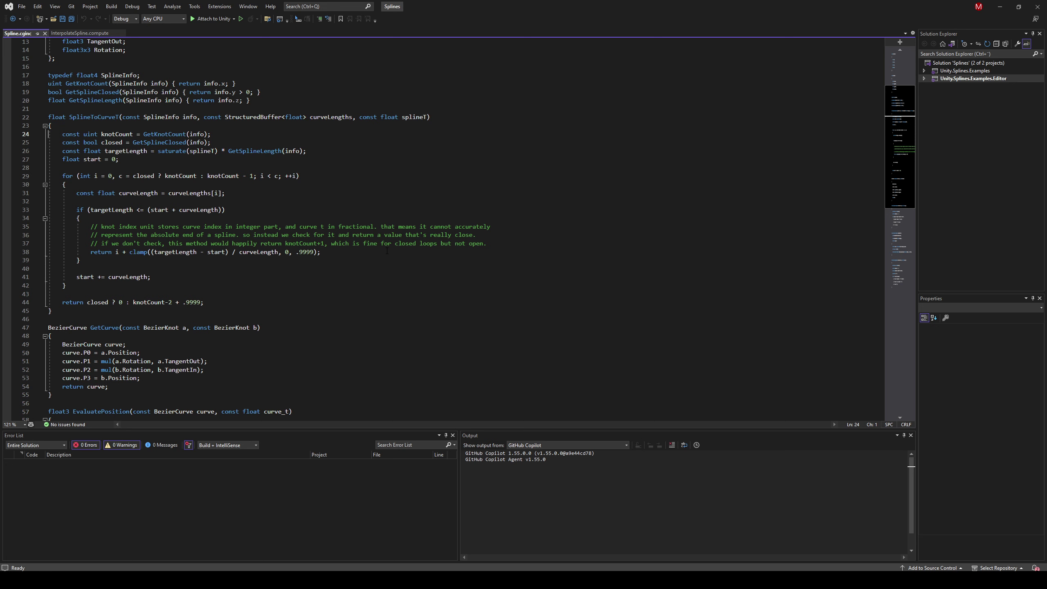
{"action": "scroll", "coordinate": [387, 247], "scroll_direction": "down", "scroll_amount": 4}
{"action": "scroll", "coordinate": [389, 234], "scroll_direction": "down", "scroll_amount": 4}
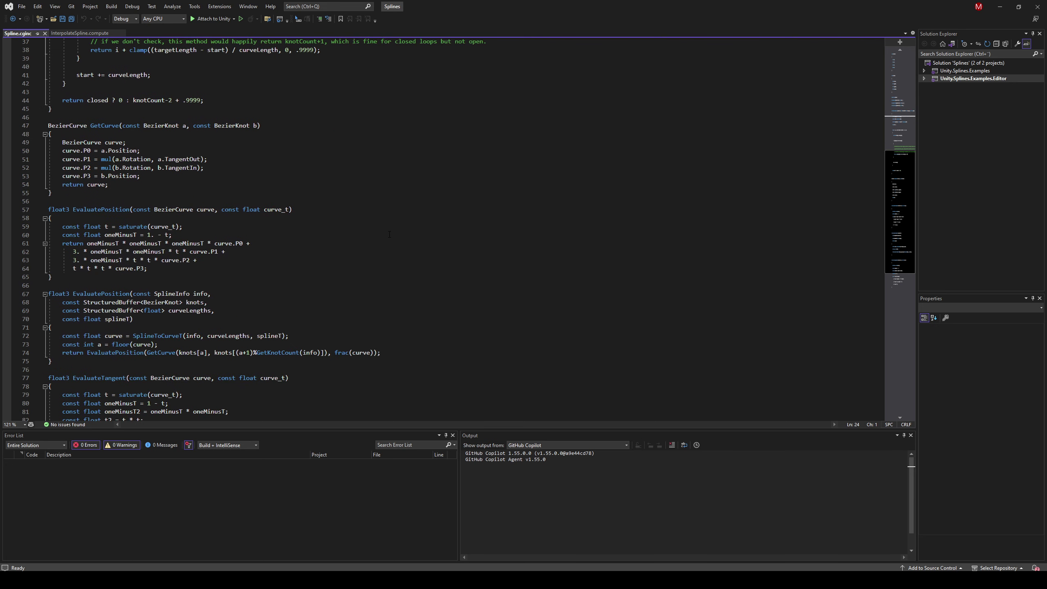
{"action": "scroll", "coordinate": [387, 223], "scroll_direction": "down", "scroll_amount": 4}
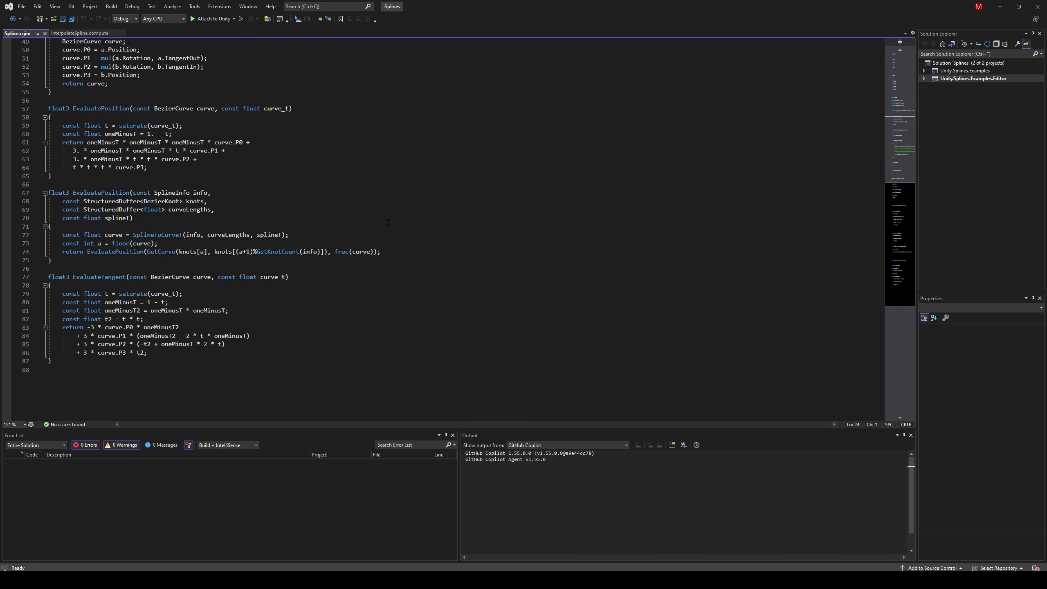
{"action": "key", "text": "alt+Tab"}
Switch the search scope to In Assets and clear the search to show the folder tree
{"action": "left_click", "coordinate": [787, 238]}
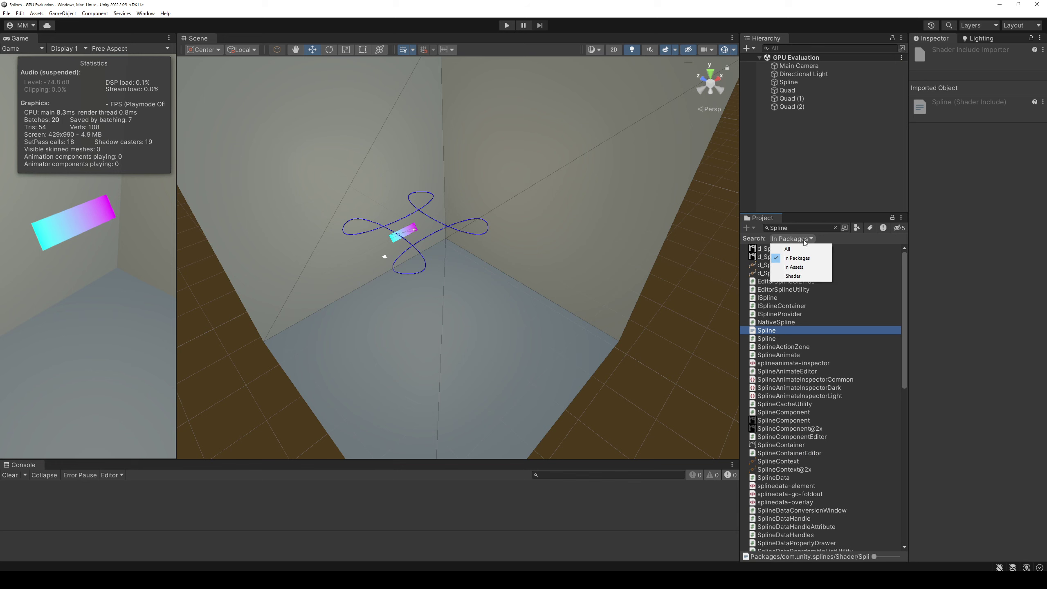
{"action": "left_click", "coordinate": [795, 269]}
{"action": "left_click", "coordinate": [835, 228]}
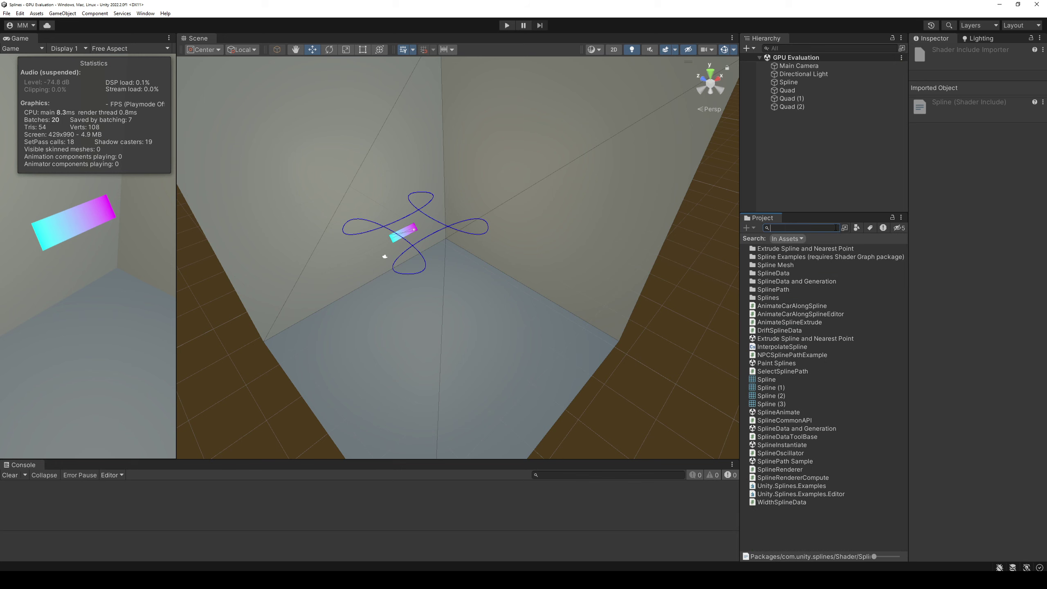
{"action": "left_click", "coordinate": [836, 335]}
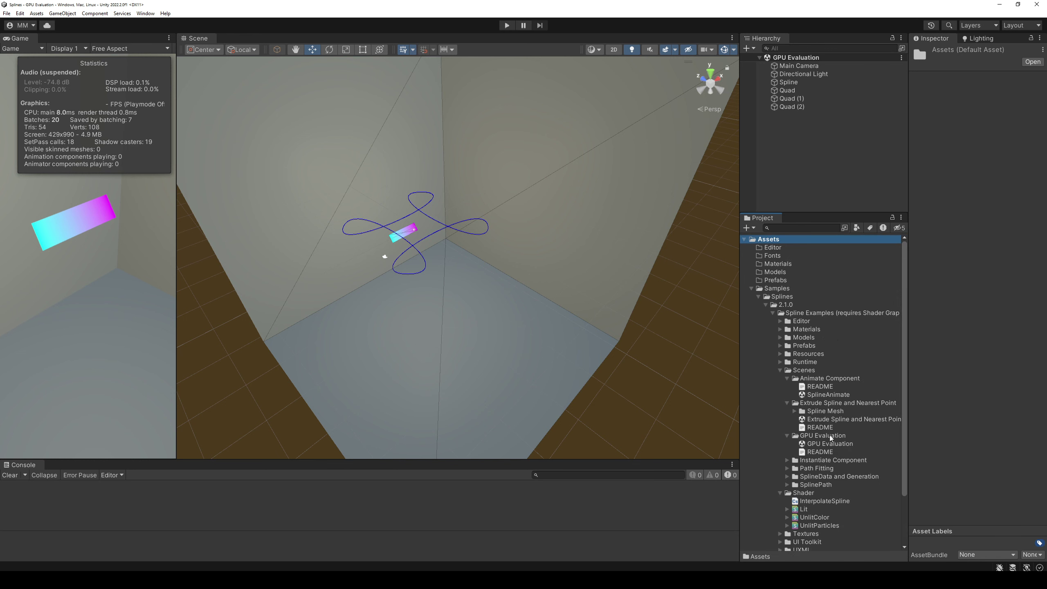
Open the SplineInstantiate scene from Instantiate Component and start Play mode
{"action": "double_click", "coordinate": [828, 459]}
{"action": "key", "text": "Down"}
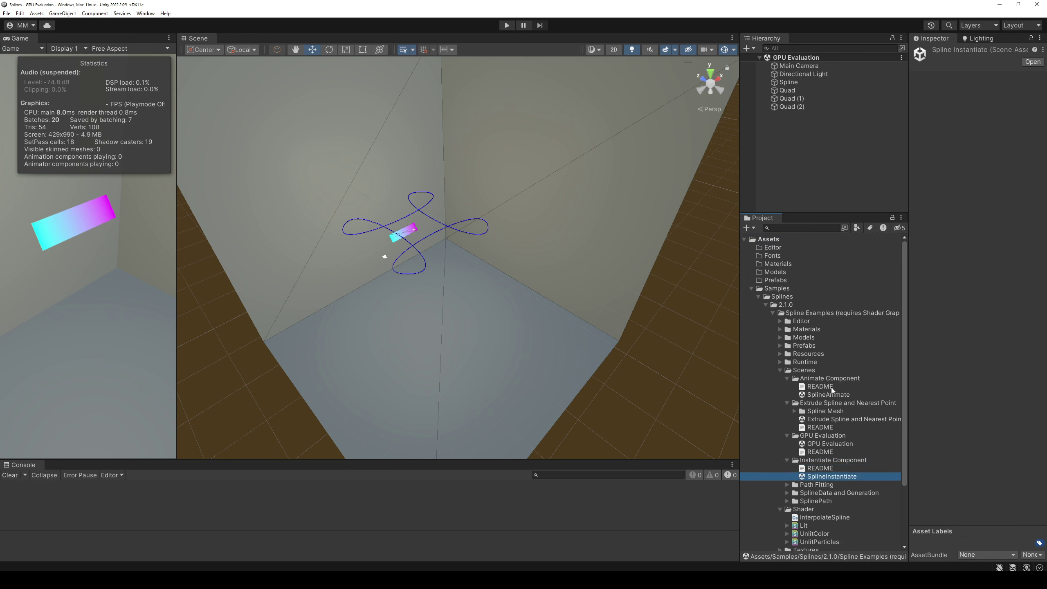
{"action": "double_click", "coordinate": [832, 476]}
{"action": "left_click", "coordinate": [507, 25]}
{"action": "left_click", "coordinate": [347, 246]}
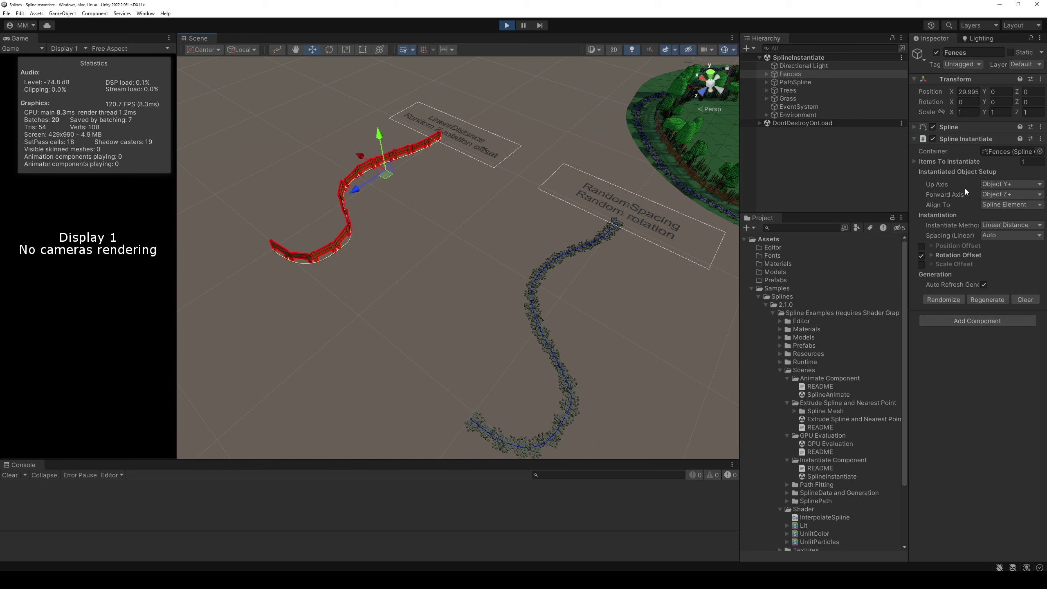
Reshape the fence spline by moving knots 1 and 2 and pulling knot 1's tangents
{"action": "left_click", "coordinate": [280, 50]}
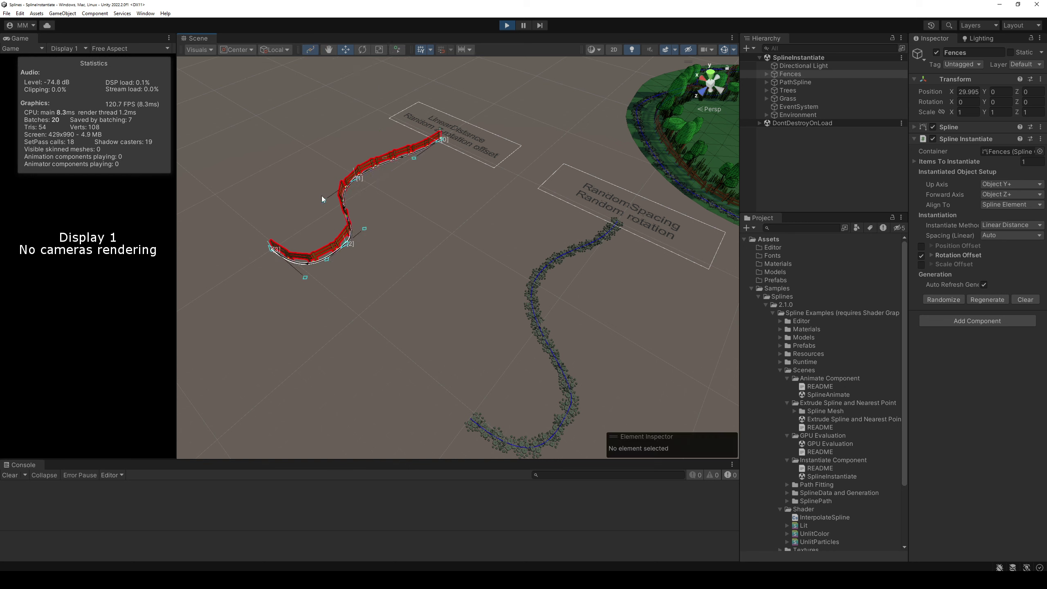
{"action": "mouse_move", "coordinate": [324, 200]}
{"action": "left_mouse_down"}
{"action": "mouse_move", "coordinate": [258, 194]}
{"action": "mouse_move", "coordinate": [254, 208]}
{"action": "left_mouse_up"}
{"action": "key", "text": "f"}
{"action": "mouse_move", "coordinate": [479, 168]}
{"action": "left_mouse_down"}
{"action": "mouse_move", "coordinate": [666, 186]}
{"action": "mouse_move", "coordinate": [659, 235]}
{"action": "left_mouse_up"}
{"action": "left_click", "coordinate": [531, 281]}
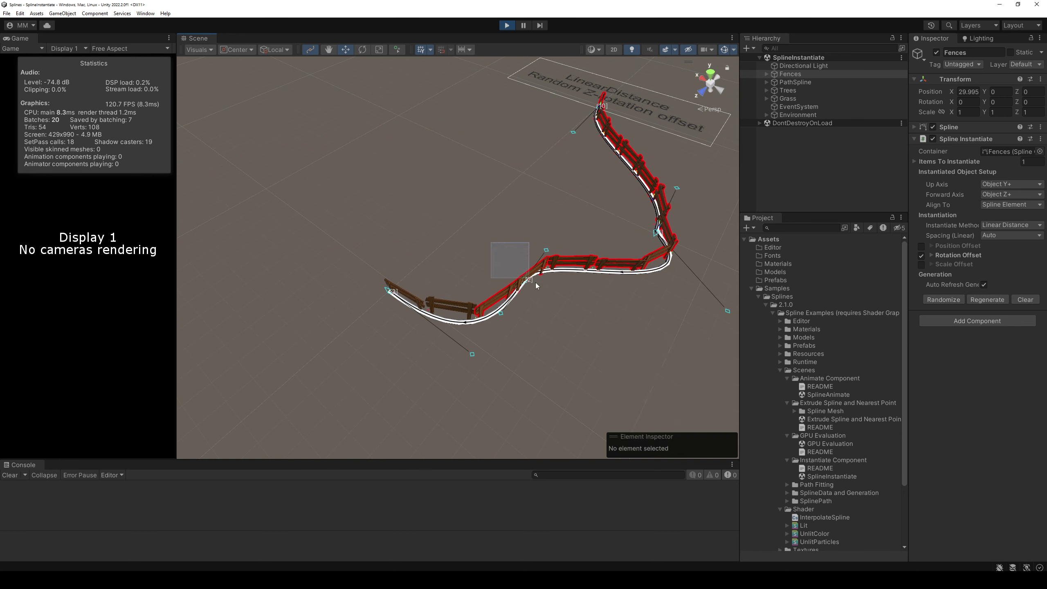
{"action": "mouse_move", "coordinate": [530, 281]}
{"action": "left_mouse_down"}
{"action": "mouse_move", "coordinate": [254, 173]}
{"action": "mouse_move", "coordinate": [372, 166]}
{"action": "mouse_move", "coordinate": [494, 247]}
{"action": "mouse_move", "coordinate": [574, 342]}
{"action": "left_mouse_up"}
{"action": "left_click", "coordinate": [660, 232]}
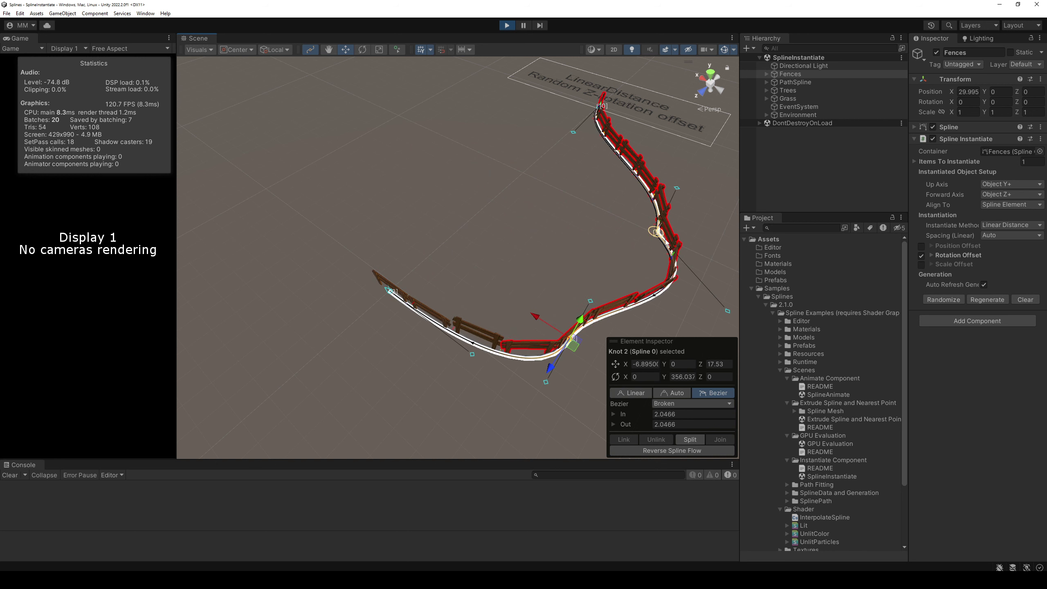
{"action": "left_click_drag", "start_coordinate": [676, 188], "coordinate": [518, 171]}
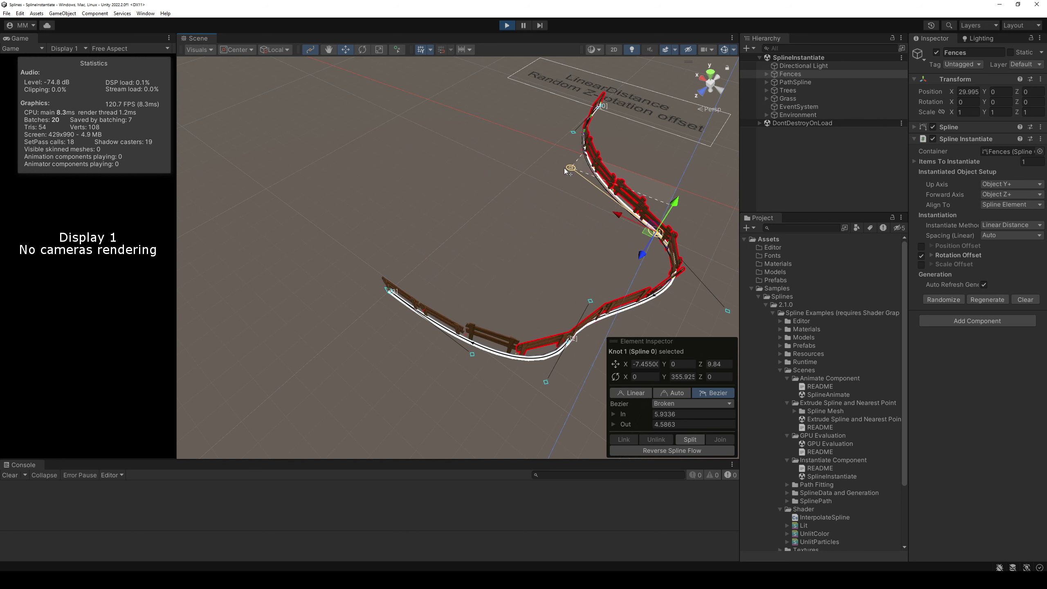
Box-select the fence spline's knots and set their tangents to Auto
{"action": "scroll", "coordinate": [412, 165], "scroll_direction": "down", "scroll_amount": 3}
{"action": "scroll", "coordinate": [330, 152], "scroll_direction": "down", "scroll_amount": 3}
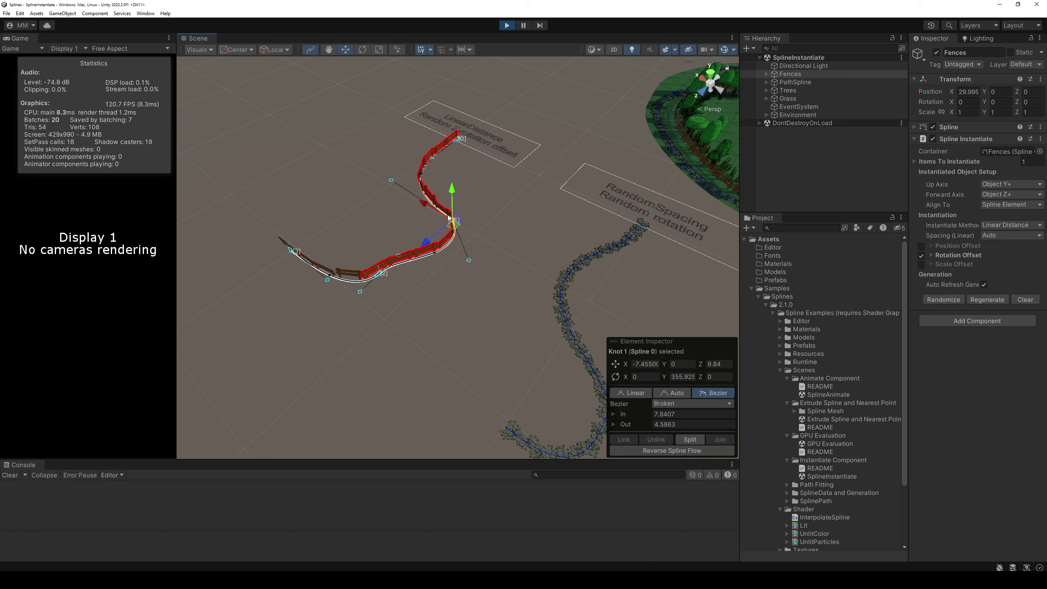
{"action": "left_click_drag", "start_coordinate": [249, 110], "coordinate": [477, 304]}
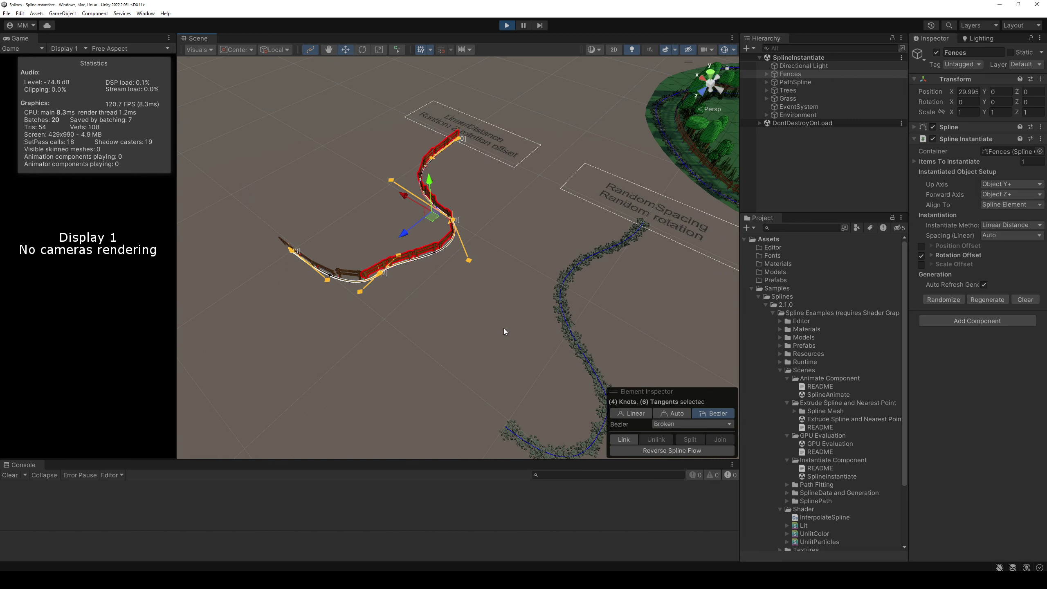
{"action": "left_click", "coordinate": [681, 414]}
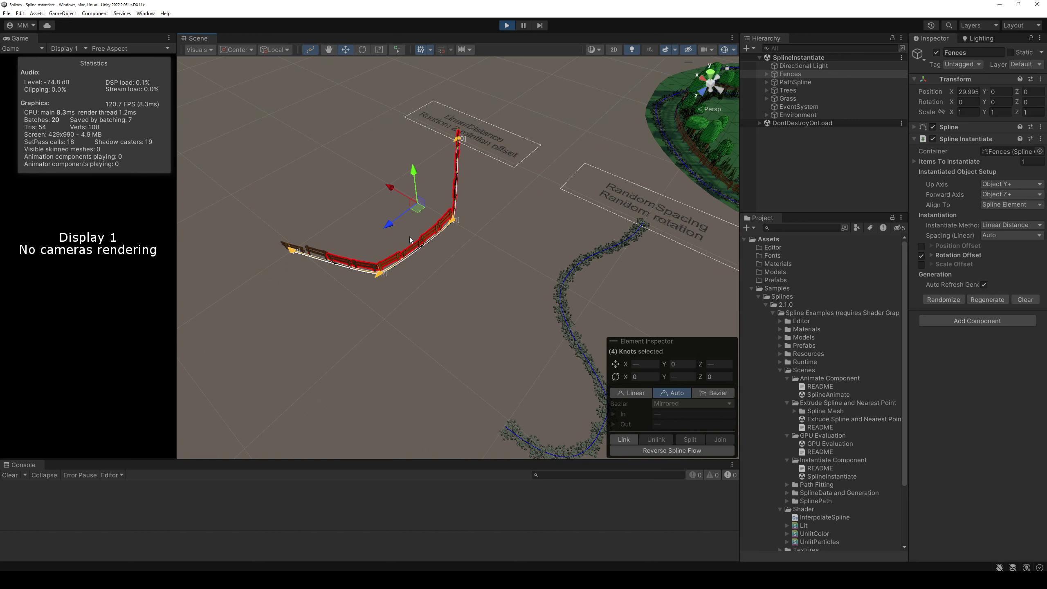
Move knot 2 to re-bend the fence, then split the spline at knot 2
{"action": "left_click", "coordinate": [386, 285]}
{"action": "left_click", "coordinate": [378, 273]}
{"action": "mouse_move", "coordinate": [380, 289]}
{"action": "left_mouse_down"}
{"action": "mouse_move", "coordinate": [324, 265]}
{"action": "mouse_move", "coordinate": [300, 176]}
{"action": "left_mouse_up"}
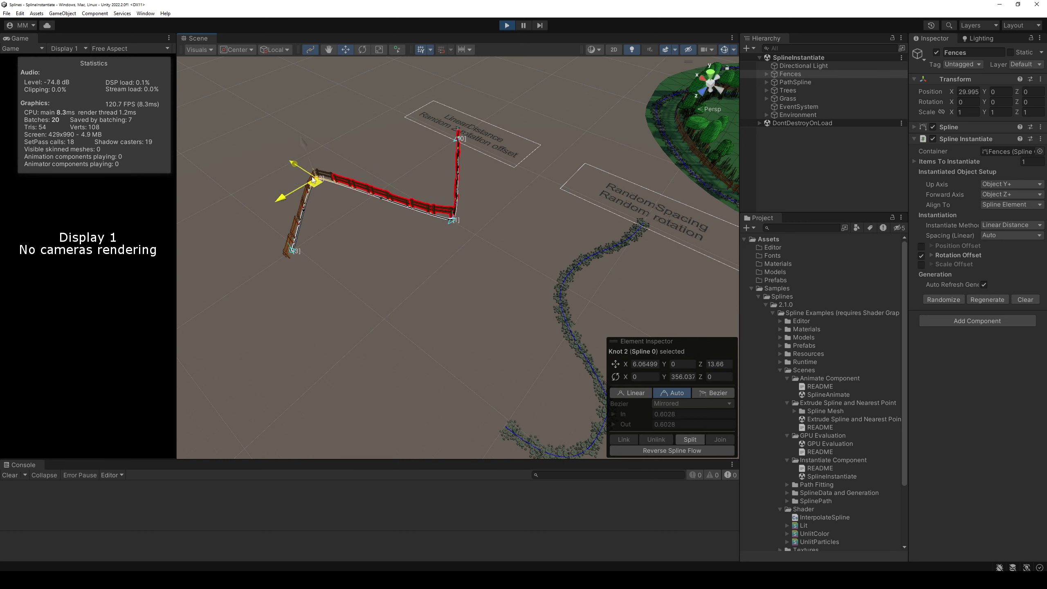
{"action": "left_click_drag", "start_coordinate": [304, 185], "coordinate": [318, 212]}
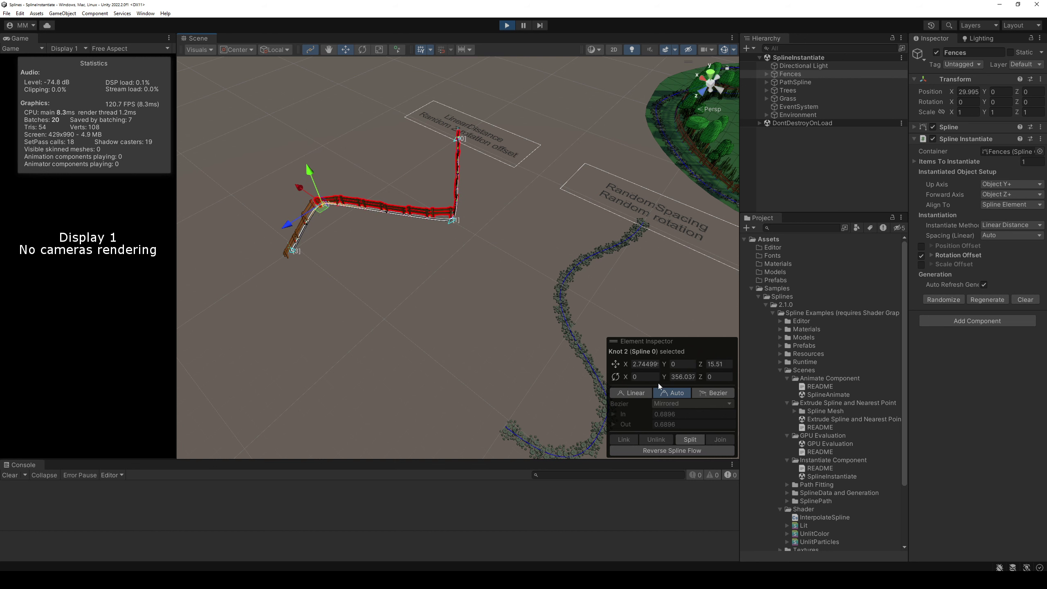
{"action": "left_click", "coordinate": [695, 442]}
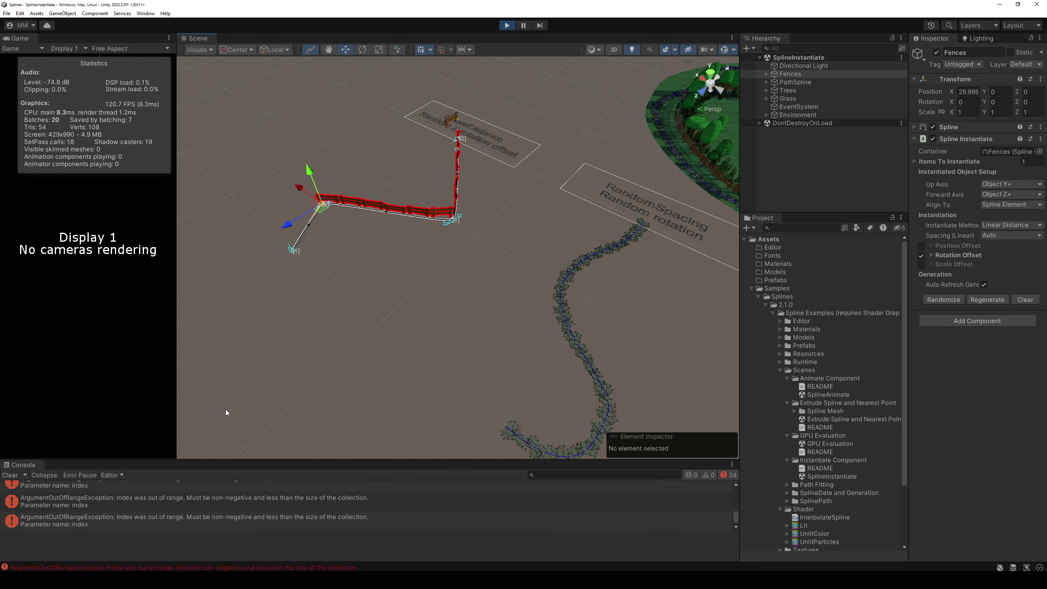
Exit Play mode, open the Paint Splines scene from Path Fitting, and view its README
{"action": "left_click", "coordinate": [506, 27]}
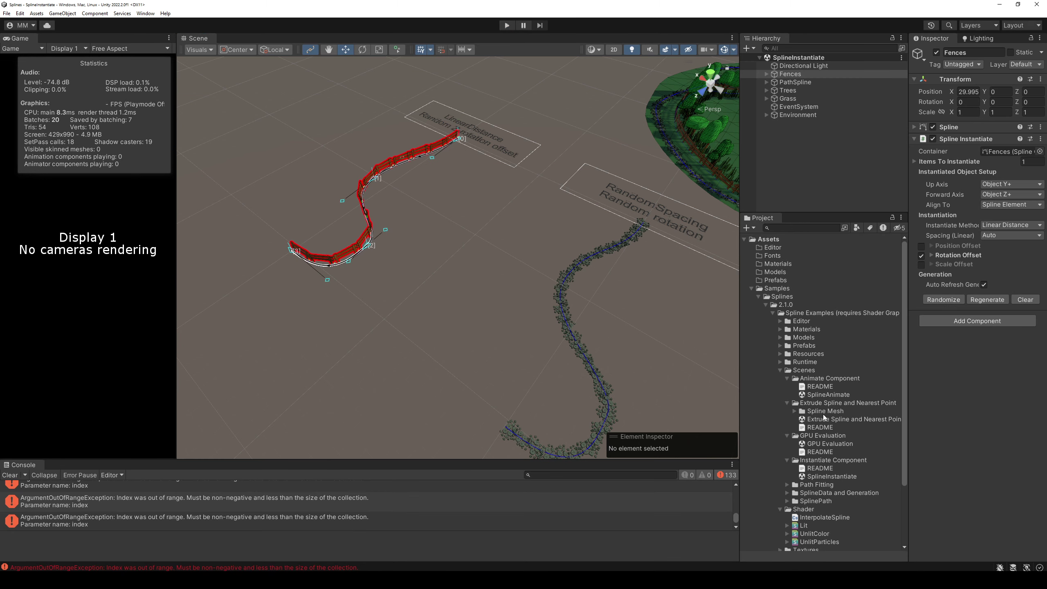
{"action": "left_click", "coordinate": [819, 484]}
{"action": "key", "text": "Right"}
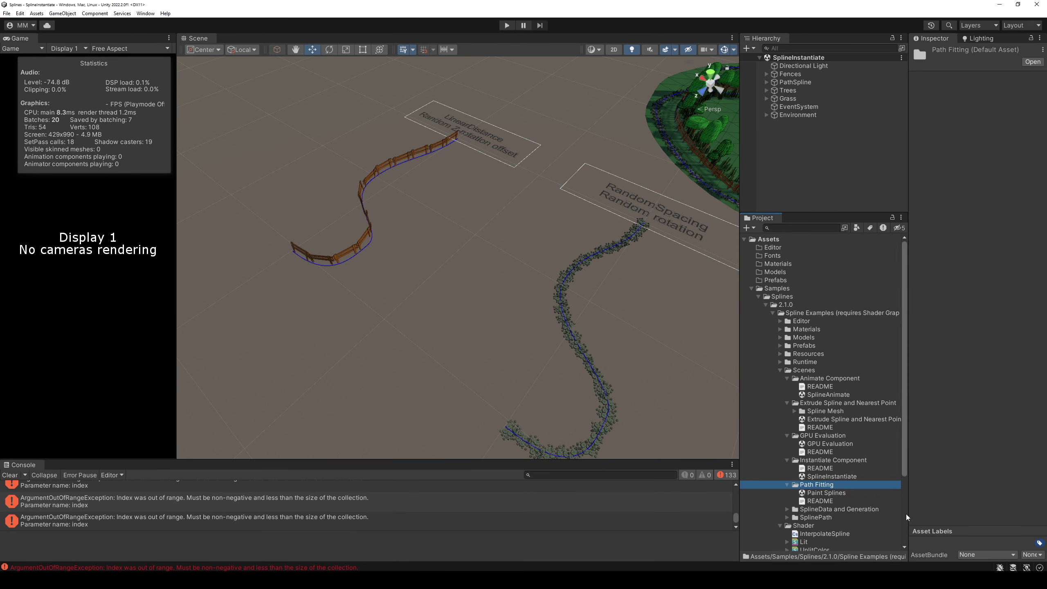
{"action": "key", "text": "Down"}
{"action": "key", "text": "Return"}
{"action": "left_click", "coordinate": [860, 499]}
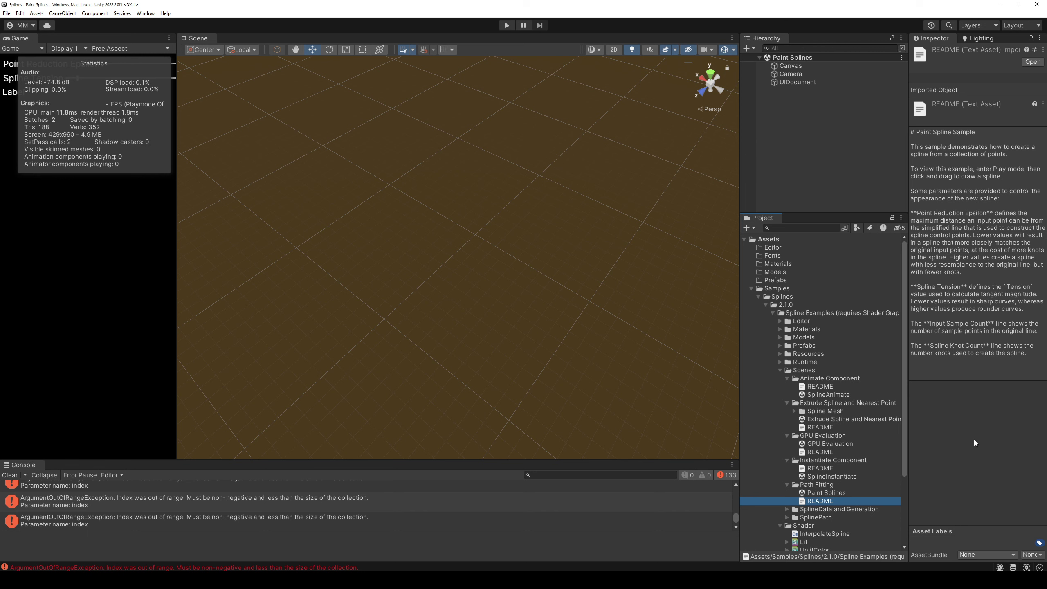
Start the Paint Splines sample in Play mode from UIDocument and place a first spline point
{"action": "left_click", "coordinate": [810, 84]}
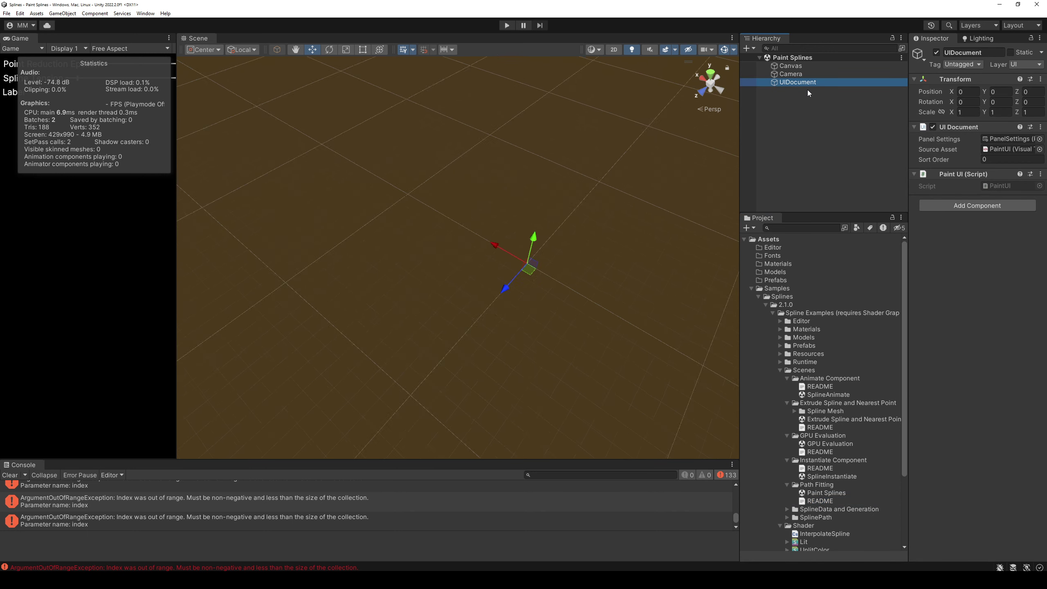
{"action": "left_click", "coordinate": [506, 26]}
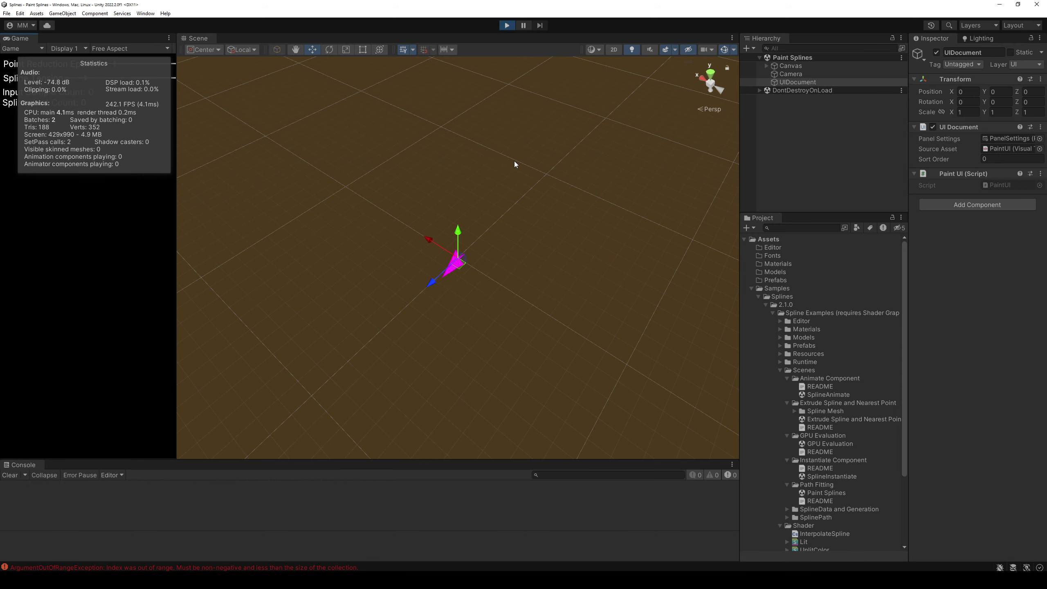
{"action": "mouse_move", "coordinate": [496, 175]}
{"action": "left_mouse_down", "text": "alt"}
{"action": "mouse_move", "coordinate": [601, 120]}
{"action": "mouse_move", "coordinate": [533, 137]}
{"action": "left_mouse_up", "text": "alt"}
{"action": "left_click", "coordinate": [486, 232]}
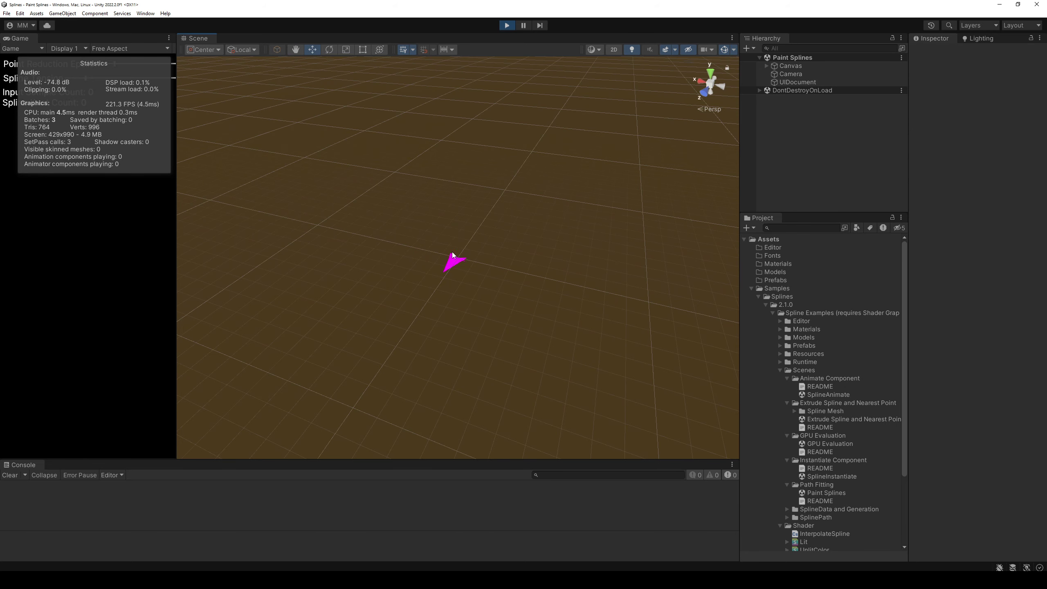
{"action": "left_click", "coordinate": [88, 275]}
Widen the Game view and paint several test spline strokes at the default settings
{"action": "left_click_drag", "start_coordinate": [170, 230], "coordinate": [502, 198]}
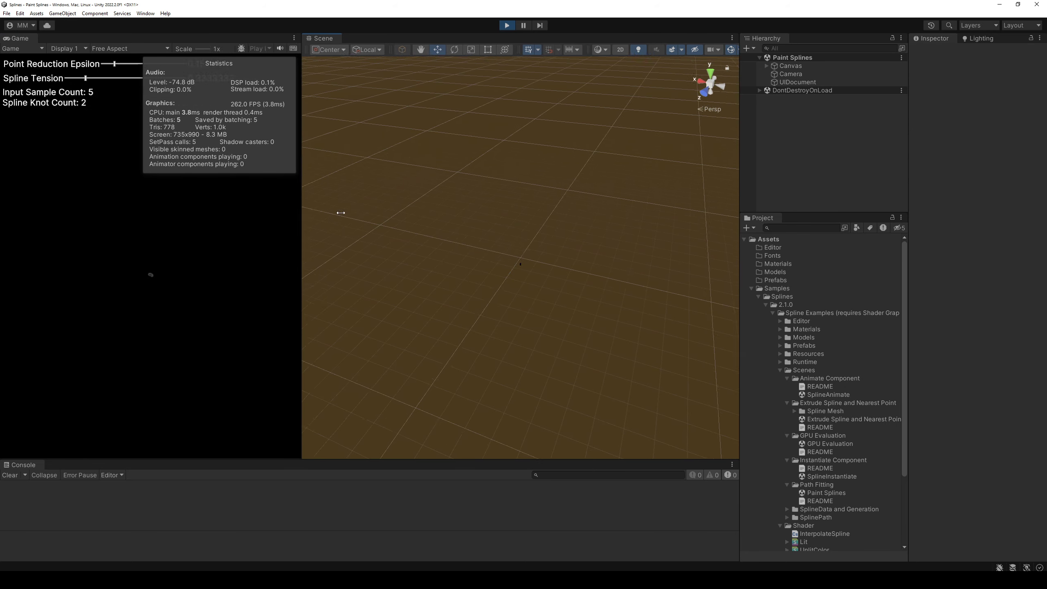
{"action": "left_click_drag", "start_coordinate": [207, 195], "coordinate": [342, 245]}
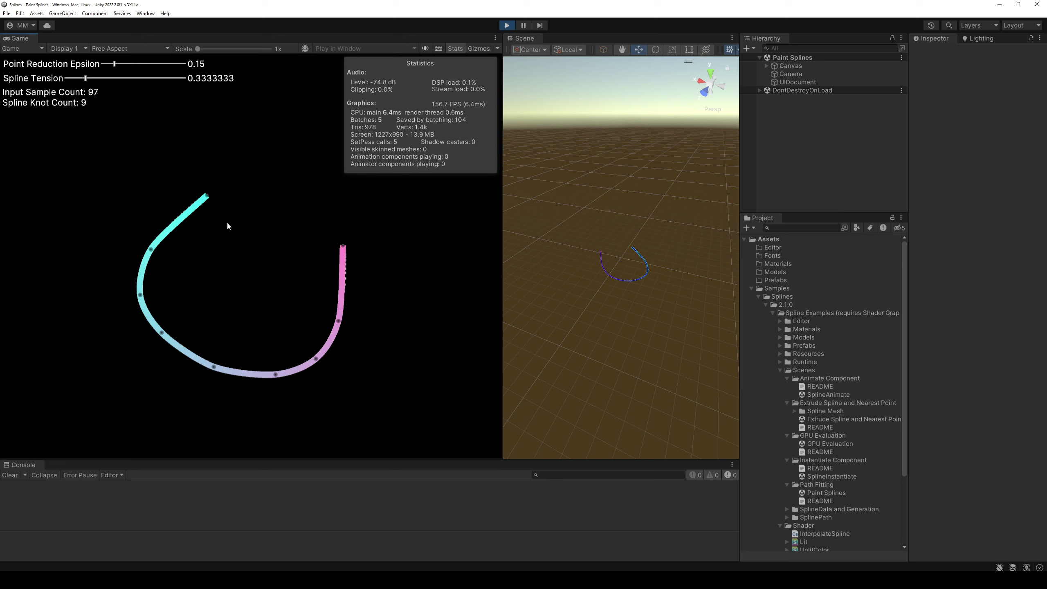
{"action": "left_click_drag", "start_coordinate": [95, 187], "coordinate": [323, 177]}
{"action": "left_click_drag", "start_coordinate": [105, 301], "coordinate": [329, 181]}
{"action": "mouse_move", "coordinate": [149, 292]}
{"action": "left_mouse_down"}
{"action": "mouse_move", "coordinate": [180, 344]}
{"action": "mouse_move", "coordinate": [128, 136]}
{"action": "left_mouse_up"}
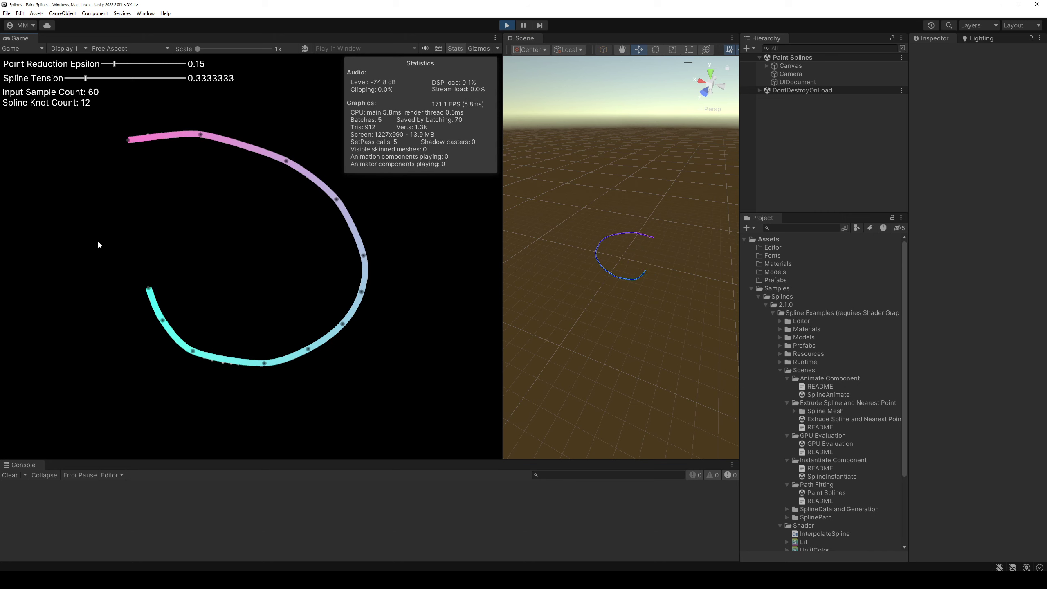
{"action": "mouse_move", "coordinate": [93, 268]}
{"action": "left_mouse_down"}
{"action": "mouse_move", "coordinate": [209, 327]}
{"action": "mouse_move", "coordinate": [239, 208]}
{"action": "left_mouse_up"}
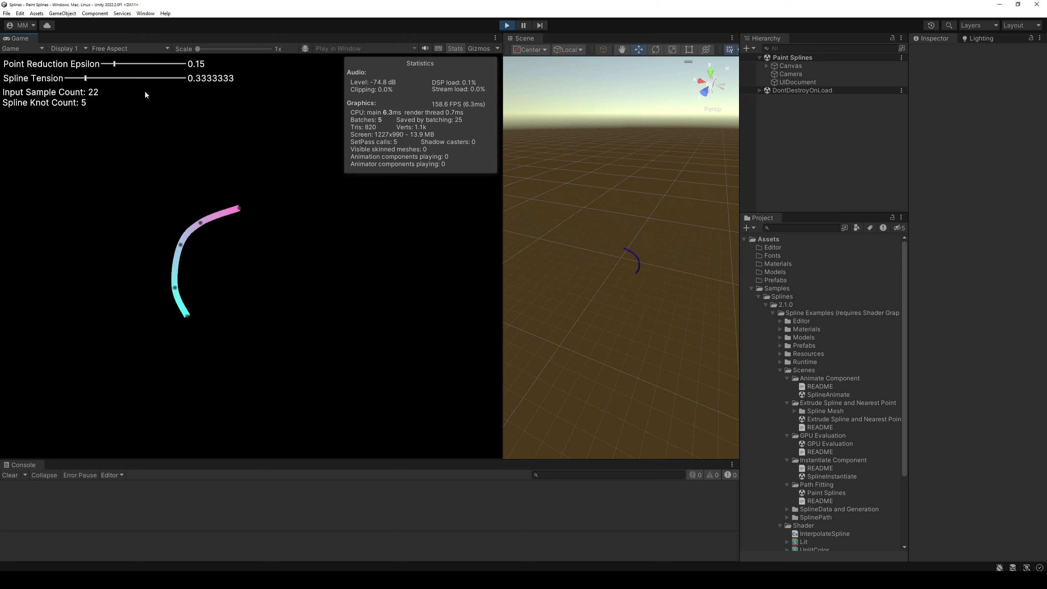
Paint strokes with Spline Tension at 0, then more strokes with tension raised to 2
{"action": "left_click_drag", "start_coordinate": [87, 79], "coordinate": [66, 78]}
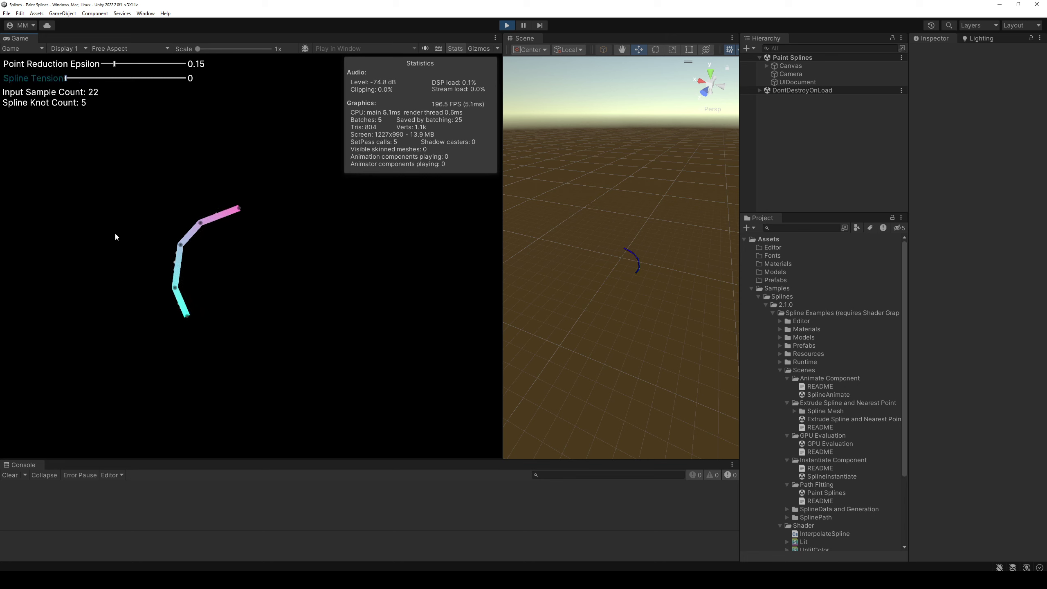
{"action": "left_click_drag", "start_coordinate": [114, 307], "coordinate": [346, 291]}
{"action": "left_click_drag", "start_coordinate": [90, 82], "coordinate": [186, 79]}
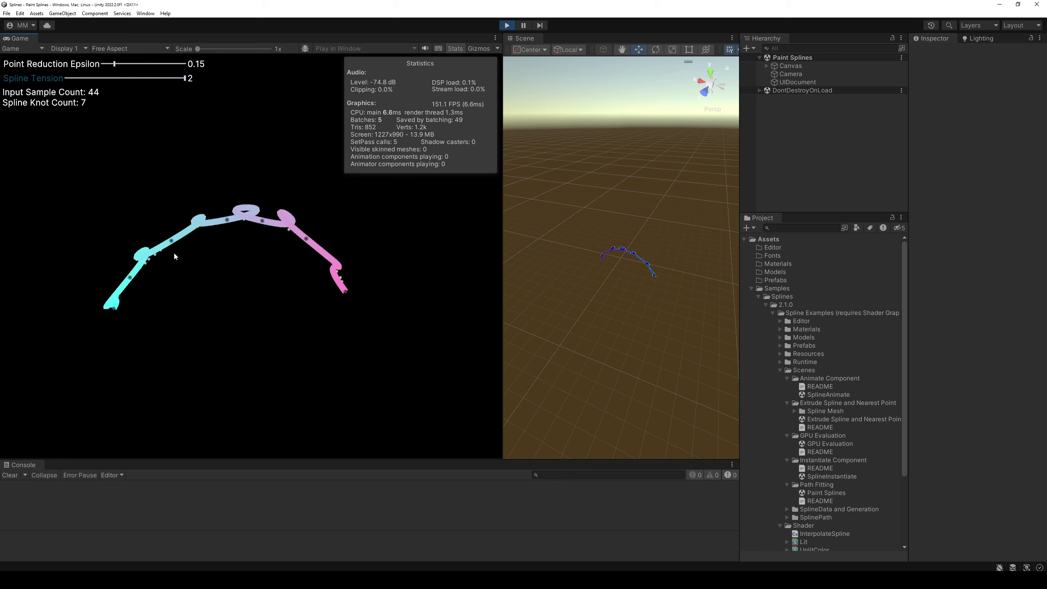
{"action": "left_click_drag", "start_coordinate": [117, 352], "coordinate": [123, 182]}
{"action": "left_click_drag", "start_coordinate": [82, 311], "coordinate": [421, 261]}
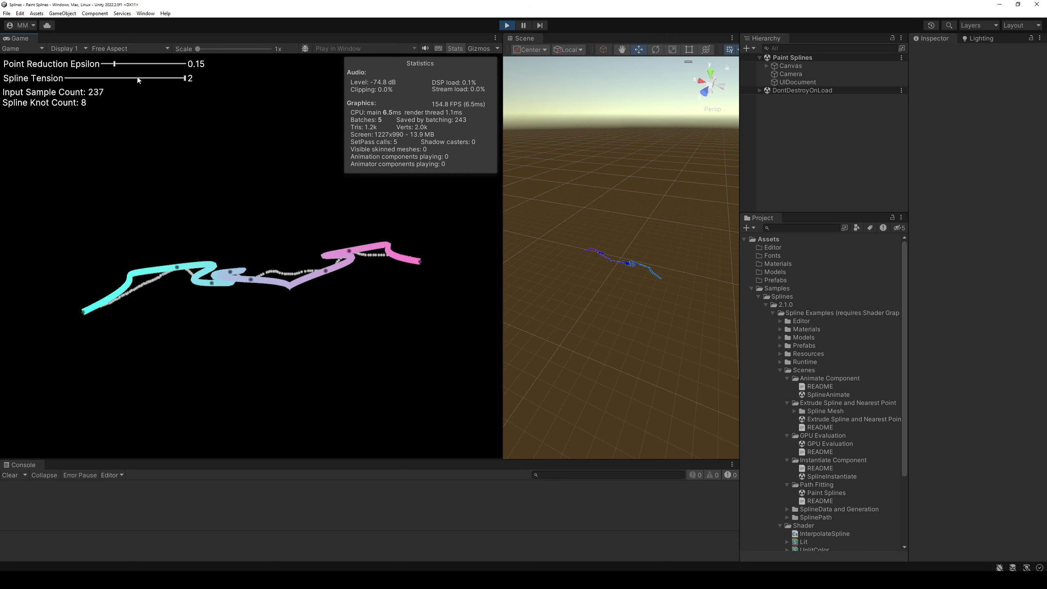
Drop Spline Tension back to 0 and paint a series of strokes
{"action": "left_click_drag", "start_coordinate": [138, 80], "coordinate": [66, 78]}
{"action": "left_click_drag", "start_coordinate": [40, 250], "coordinate": [349, 355]}
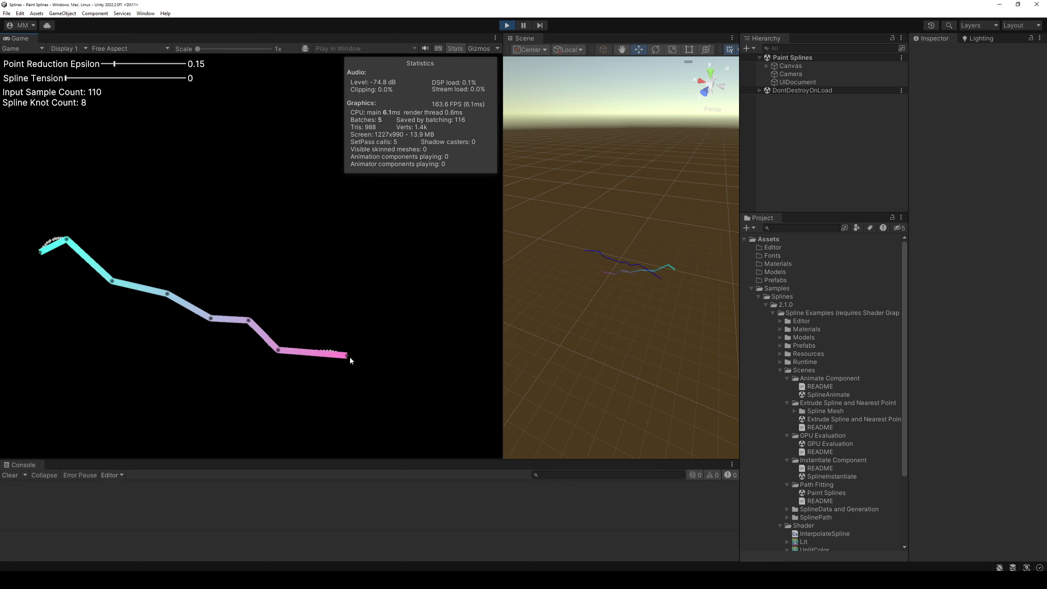
{"action": "left_click_drag", "start_coordinate": [157, 433], "coordinate": [132, 438]}
{"action": "left_click_drag", "start_coordinate": [93, 276], "coordinate": [362, 230]}
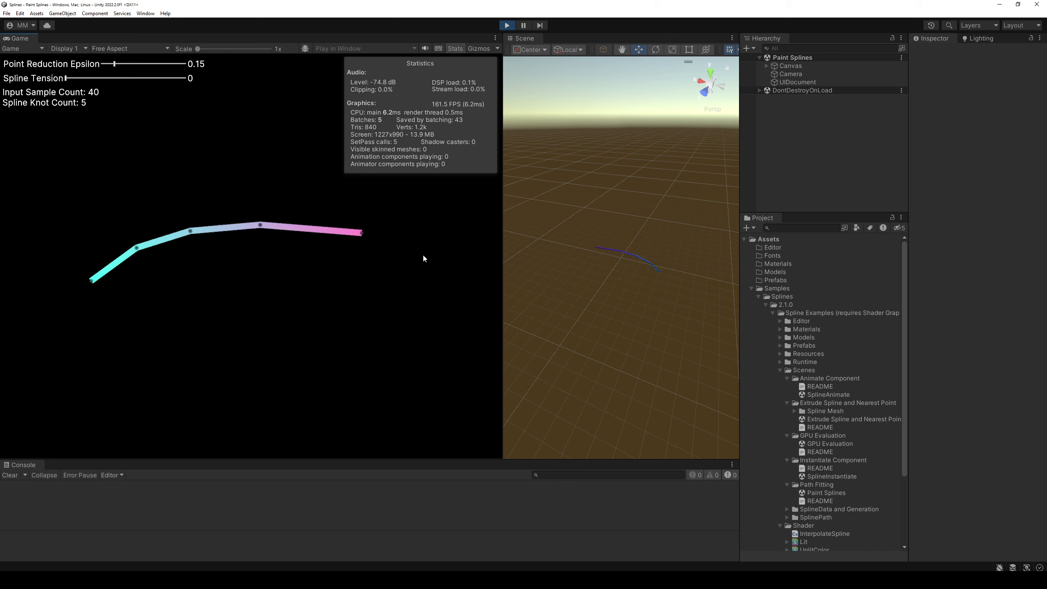
{"action": "mouse_move", "coordinate": [70, 351]}
{"action": "left_mouse_down"}
{"action": "mouse_move", "coordinate": [304, 265]}
{"action": "mouse_move", "coordinate": [305, 212]}
{"action": "left_mouse_up"}
{"action": "left_click_drag", "start_coordinate": [144, 363], "coordinate": [363, 281]}
{"action": "left_click_drag", "start_coordinate": [95, 270], "coordinate": [334, 173]}
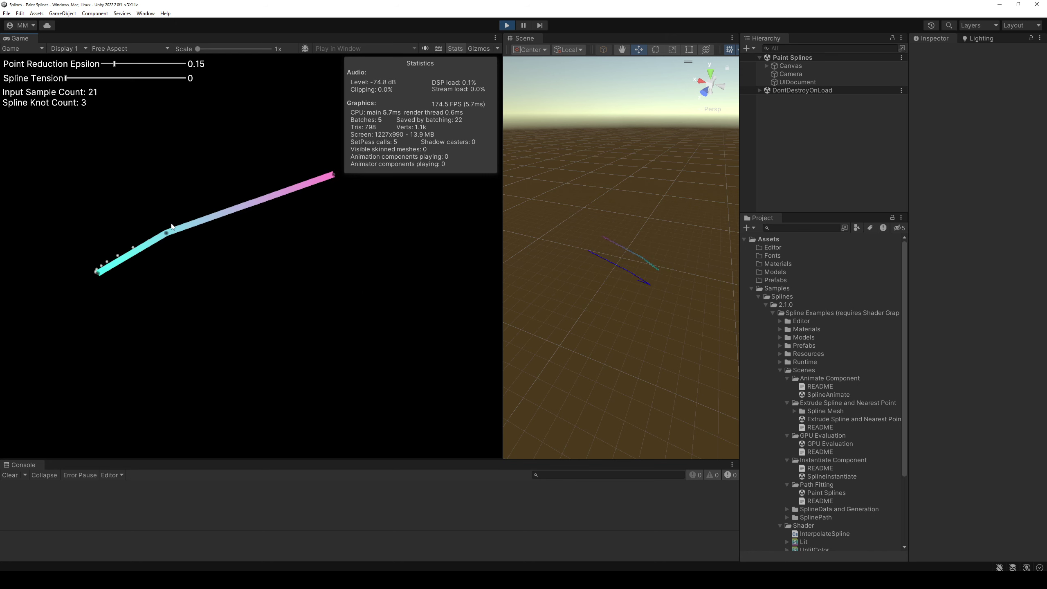
{"action": "left_click_drag", "start_coordinate": [124, 295], "coordinate": [167, 275]}
Paint a looping stroke at Point Reduction Epsilon 0, then raise epsilon and paint another loop
{"action": "left_click_drag", "start_coordinate": [110, 65], "coordinate": [102, 65]}
{"action": "left_click_drag", "start_coordinate": [68, 249], "coordinate": [455, 274]}
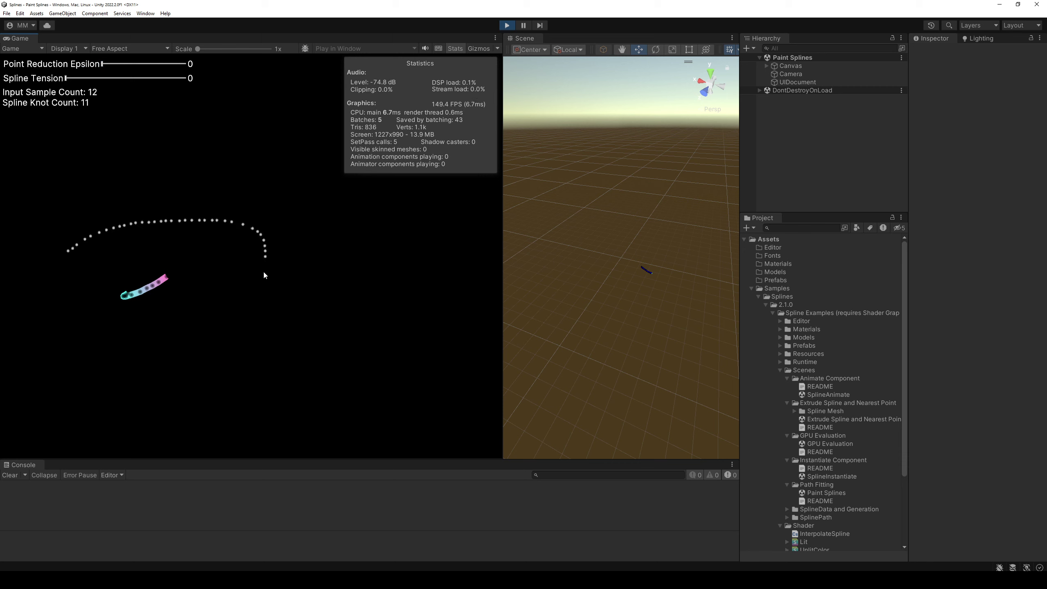
{"action": "left_click_drag", "start_coordinate": [274, 305], "coordinate": [114, 278]}
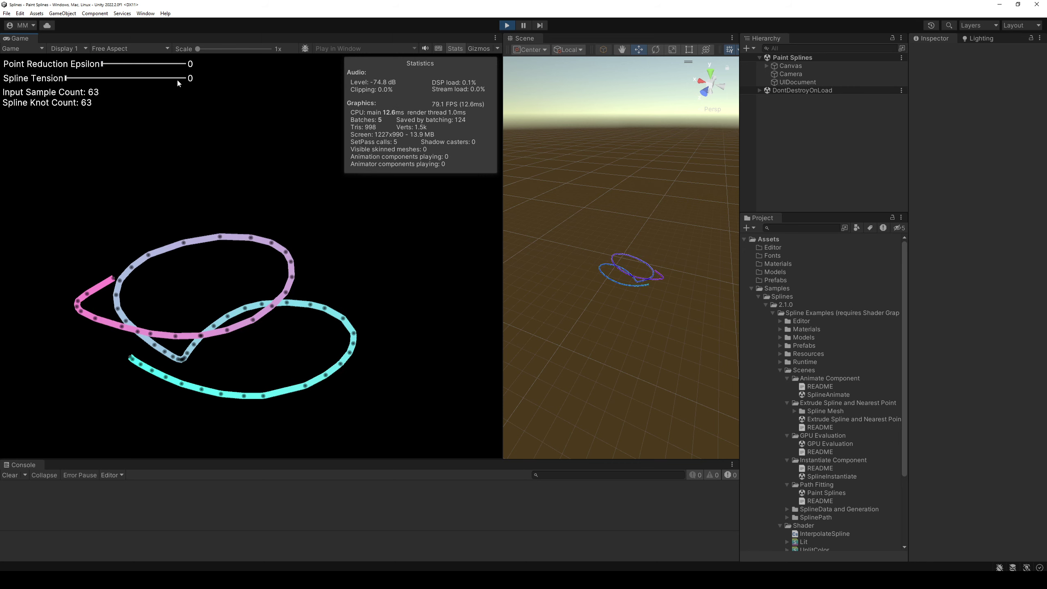
{"action": "left_click_drag", "start_coordinate": [102, 64], "coordinate": [247, 65]}
{"action": "mouse_move", "coordinate": [78, 274]}
{"action": "left_mouse_down"}
{"action": "mouse_move", "coordinate": [98, 337]}
{"action": "mouse_move", "coordinate": [175, 275]}
{"action": "left_mouse_up"}
Paint a short stroke and a looping curve at epsilon 0.175, then retune epsilon and tension
{"action": "left_click", "coordinate": [117, 63]}
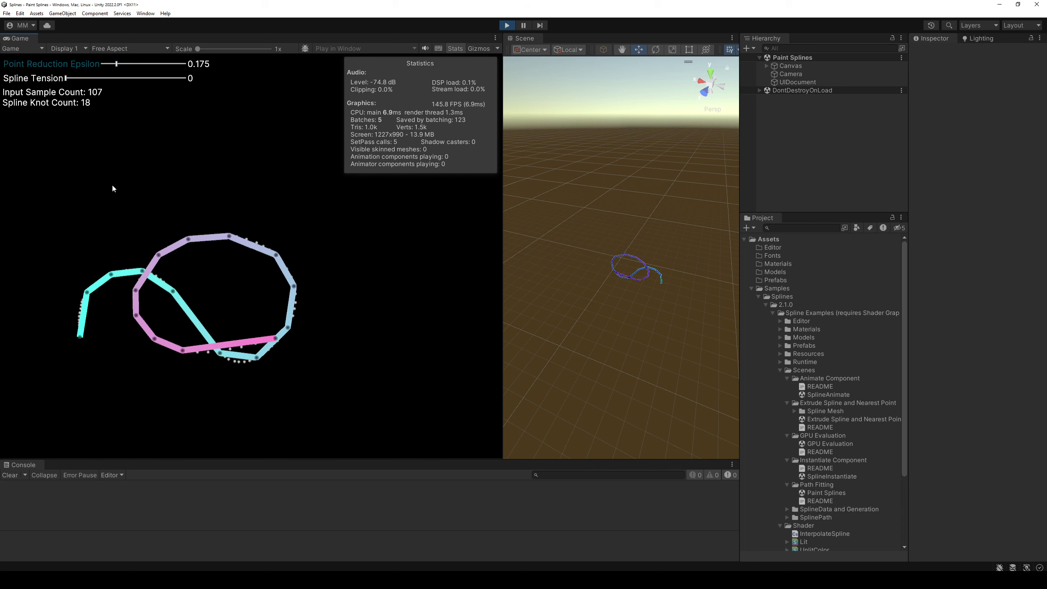
{"action": "left_click_drag", "start_coordinate": [88, 240], "coordinate": [105, 233]}
{"action": "mouse_move", "coordinate": [201, 211]}
{"action": "left_mouse_down"}
{"action": "mouse_move", "coordinate": [103, 263]}
{"action": "mouse_move", "coordinate": [81, 223]}
{"action": "left_mouse_up"}
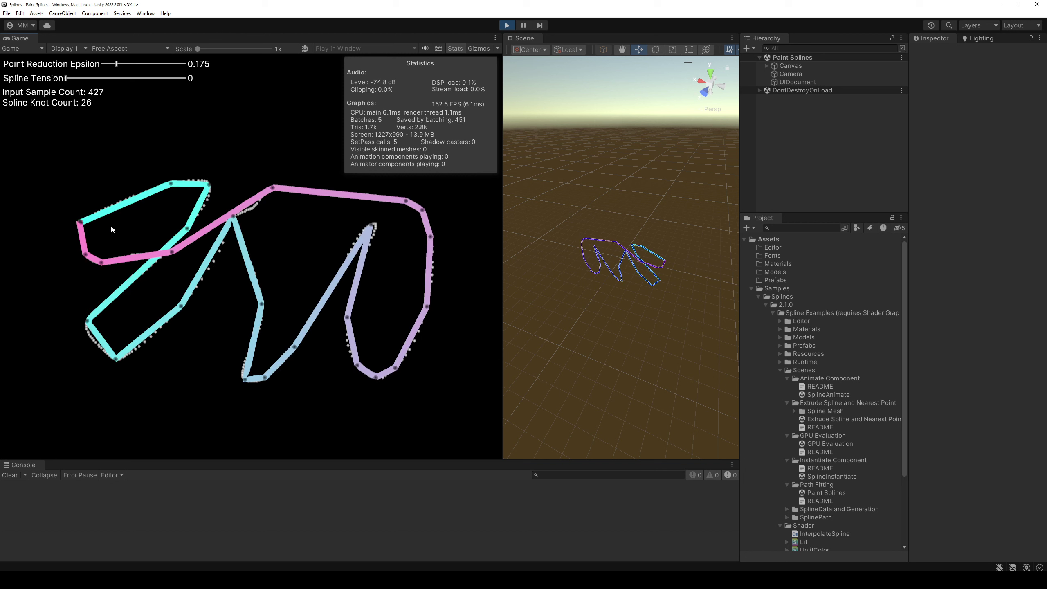
{"action": "mouse_move", "coordinate": [117, 64]}
{"action": "left_mouse_down"}
{"action": "mouse_move", "coordinate": [211, 66]}
{"action": "mouse_move", "coordinate": [99, 68]}
{"action": "left_mouse_up"}
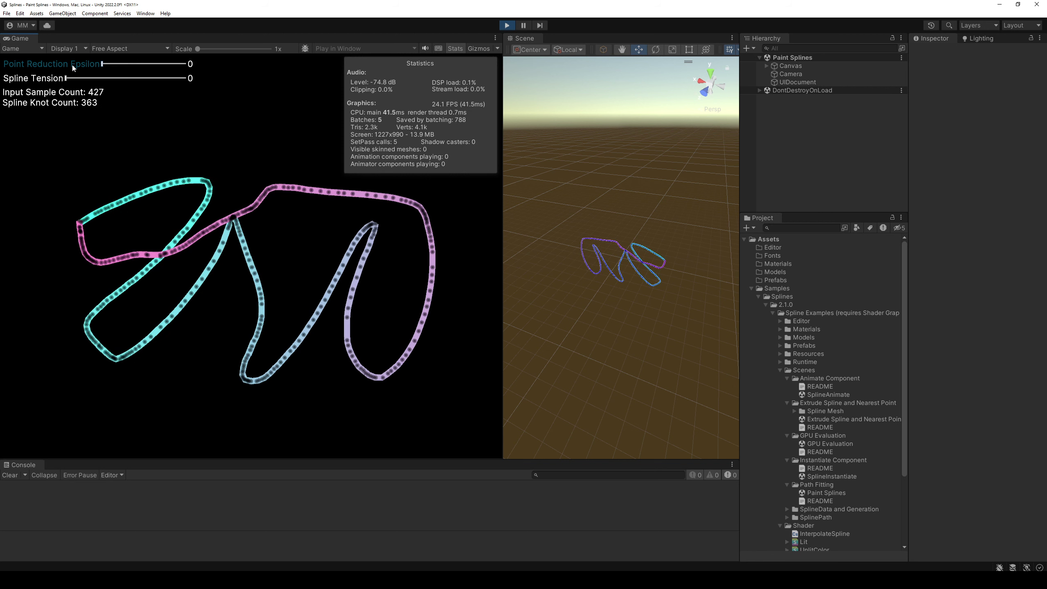
{"action": "mouse_move", "coordinate": [99, 68]}
{"action": "left_mouse_down"}
{"action": "mouse_move", "coordinate": [167, 67]}
{"action": "mouse_move", "coordinate": [110, 67]}
{"action": "left_mouse_up"}
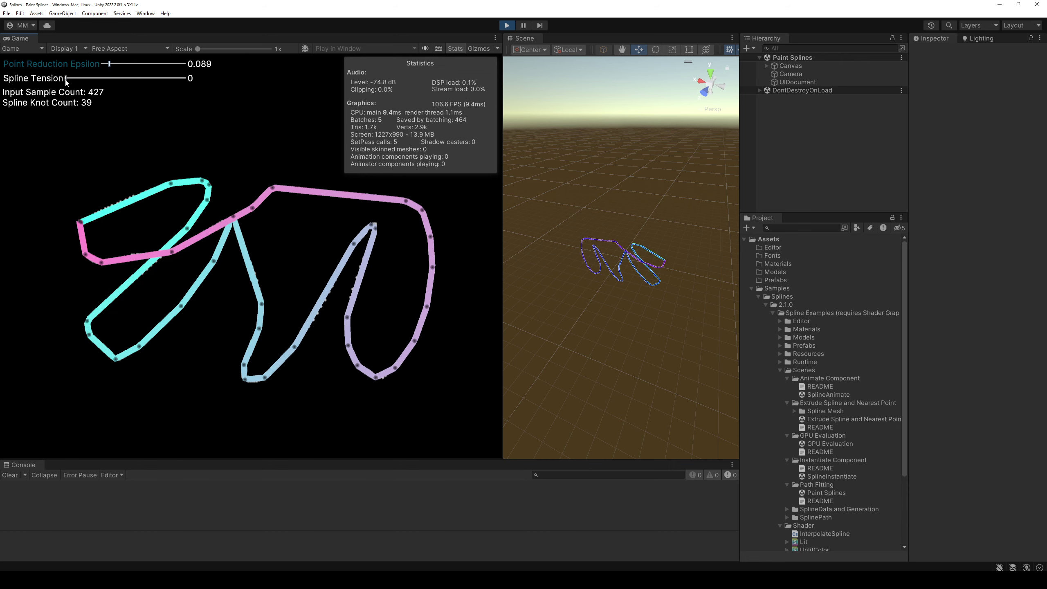
{"action": "mouse_move", "coordinate": [66, 78]}
{"action": "left_mouse_down"}
{"action": "mouse_move", "coordinate": [209, 78]}
{"action": "mouse_move", "coordinate": [46, 82]}
{"action": "left_mouse_up"}
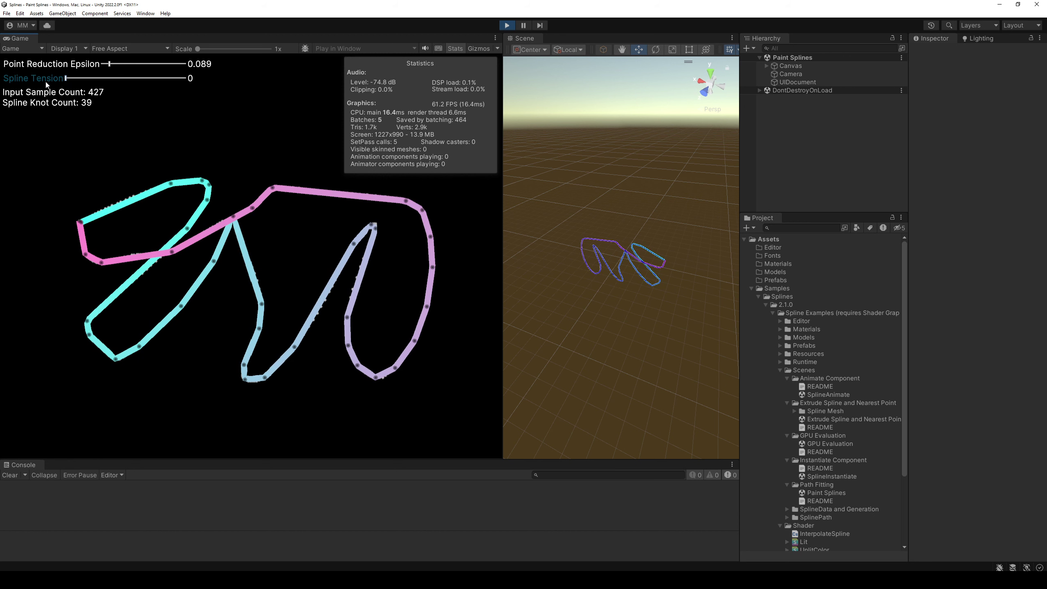
Paint a new zigzag stroke at epsilon 0.089 and tension 0, viewing it in the Scene view
{"action": "left_click_drag", "start_coordinate": [121, 152], "coordinate": [210, 381]}
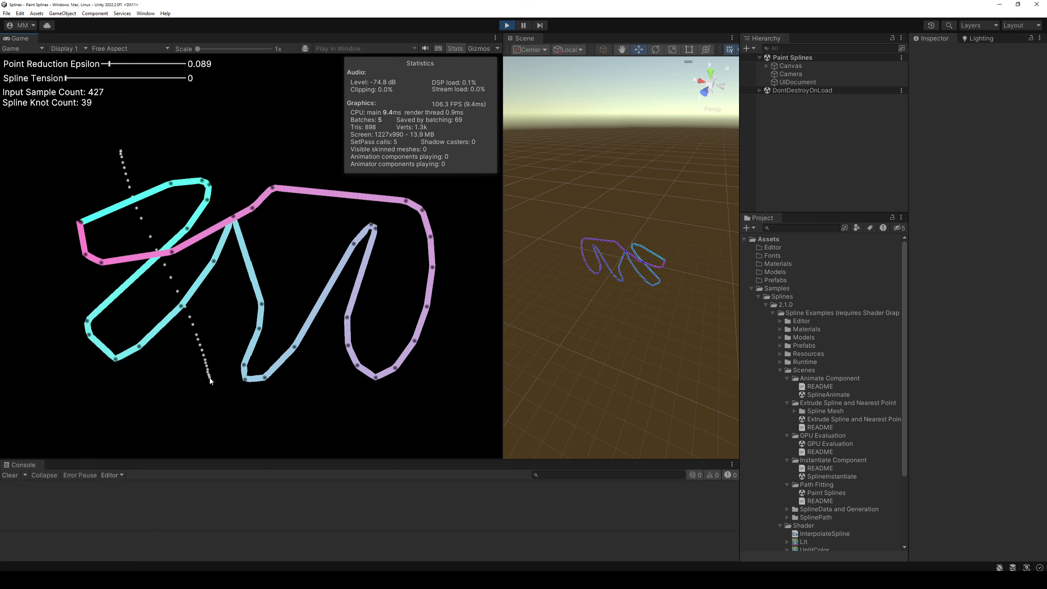
{"action": "left_click_drag", "start_coordinate": [169, 108], "coordinate": [169, 106]}
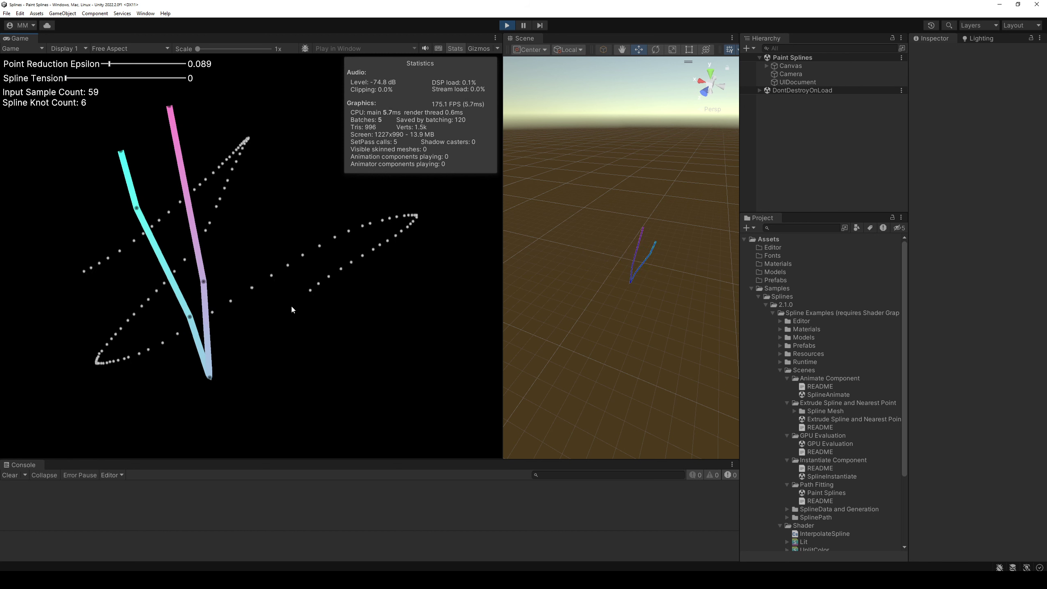
{"action": "left_click_drag", "start_coordinate": [293, 308], "coordinate": [254, 347]}
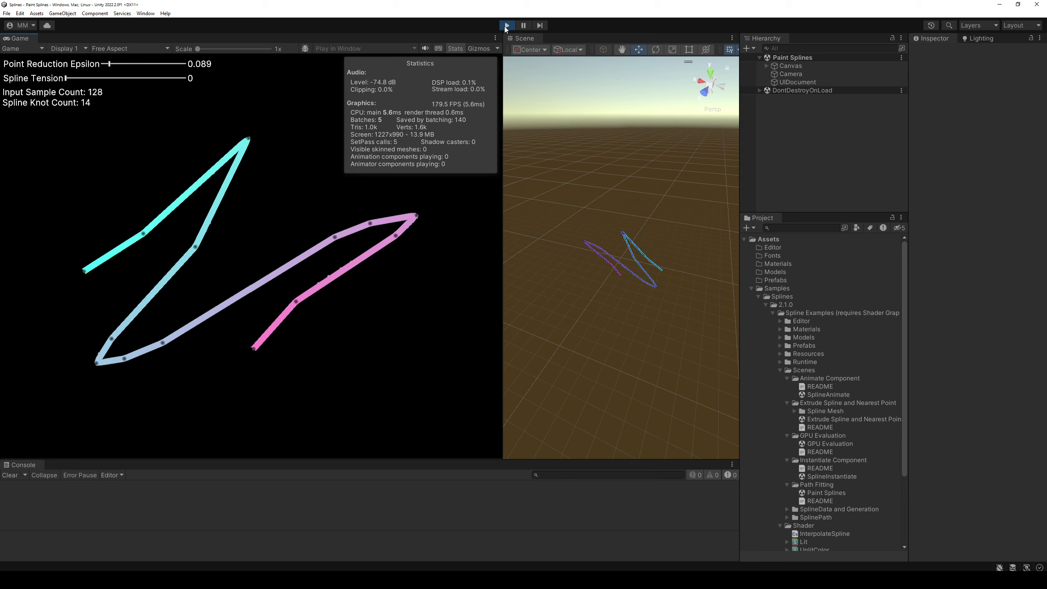
{"action": "left_click_drag", "start_coordinate": [656, 264], "coordinate": [817, 224], "text": "alt"}
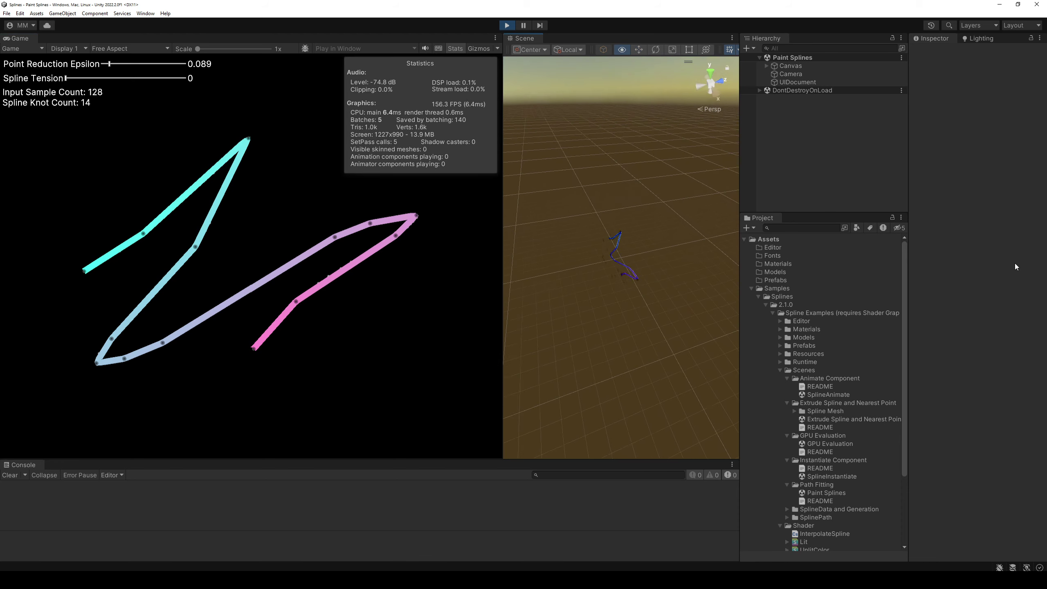
Select SplineRenderer 0, orbit in close on it, then exit Play mode with Ctrl+P
{"action": "left_click", "coordinate": [629, 233]}
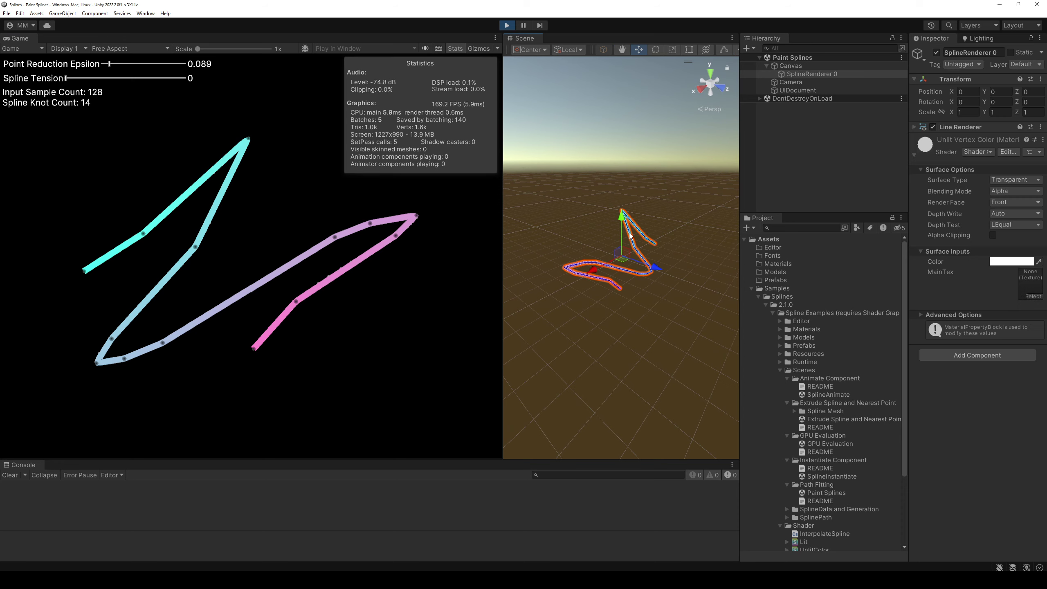
{"action": "left_click_drag", "start_coordinate": [632, 234], "coordinate": [753, 227], "text": "alt"}
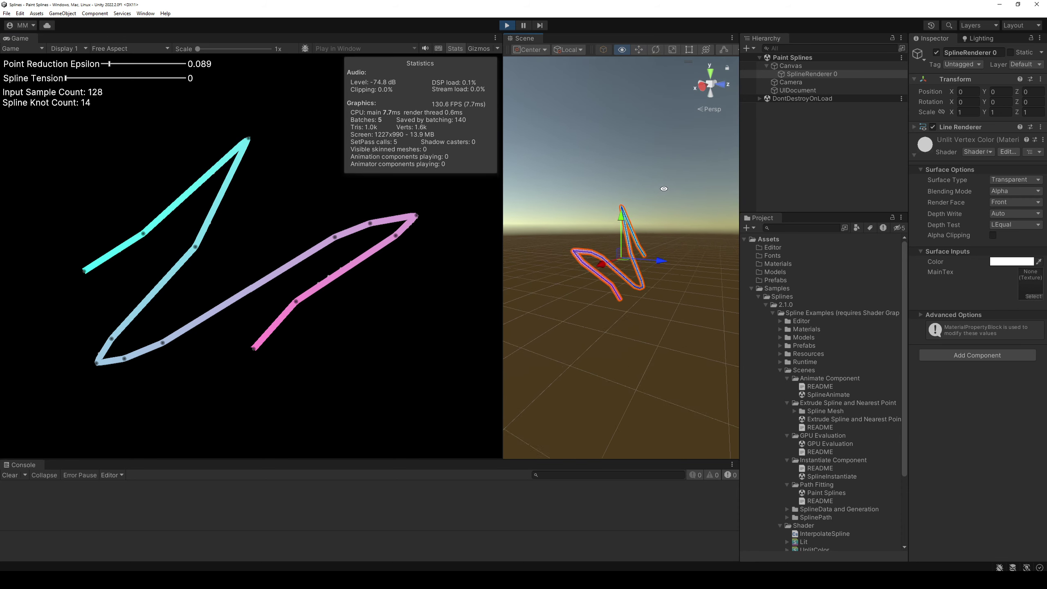
{"action": "mouse_move", "coordinate": [628, 258]}
{"action": "left_mouse_down", "text": "alt"}
{"action": "mouse_move", "coordinate": [683, 180]}
{"action": "mouse_move", "coordinate": [545, 269]}
{"action": "mouse_move", "coordinate": [608, 231]}
{"action": "left_mouse_up", "text": "alt"}
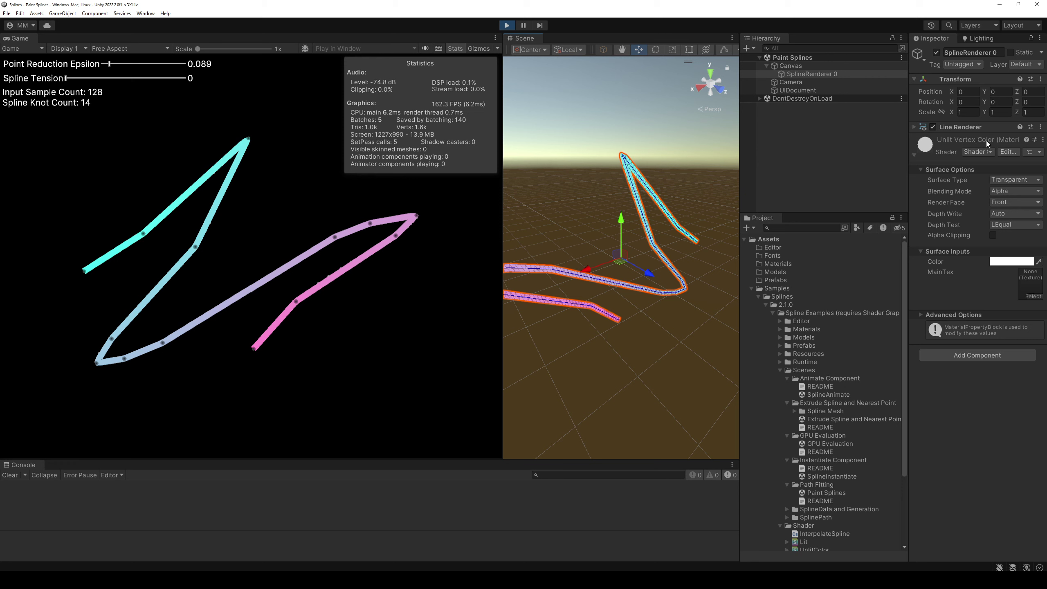
{"action": "key", "text": "ctrl+p"}
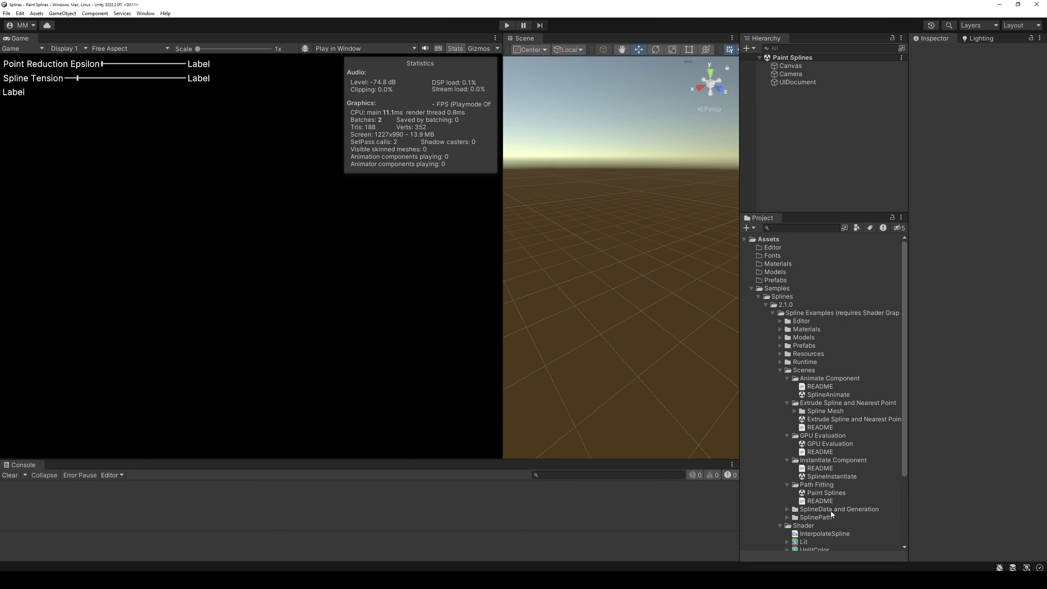
Browse the Project window into the SplineData and Generation folder and open its scene
{"action": "scroll", "coordinate": [832, 511], "scroll_direction": "down", "scroll_amount": 3}
{"action": "left_click", "coordinate": [823, 409]}
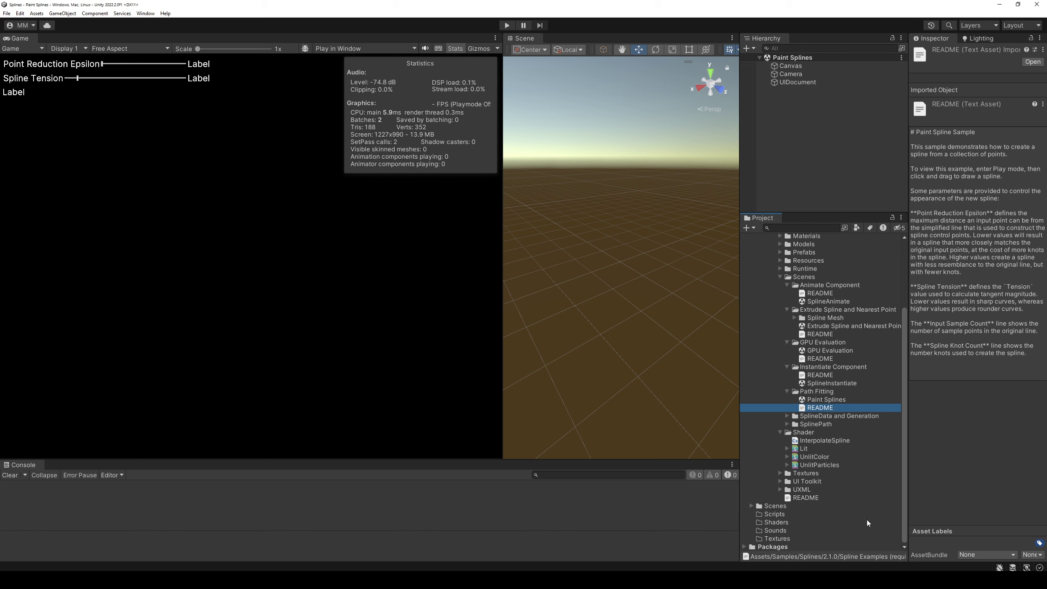
{"action": "key", "text": "Down"}
{"action": "key", "text": "Right"}
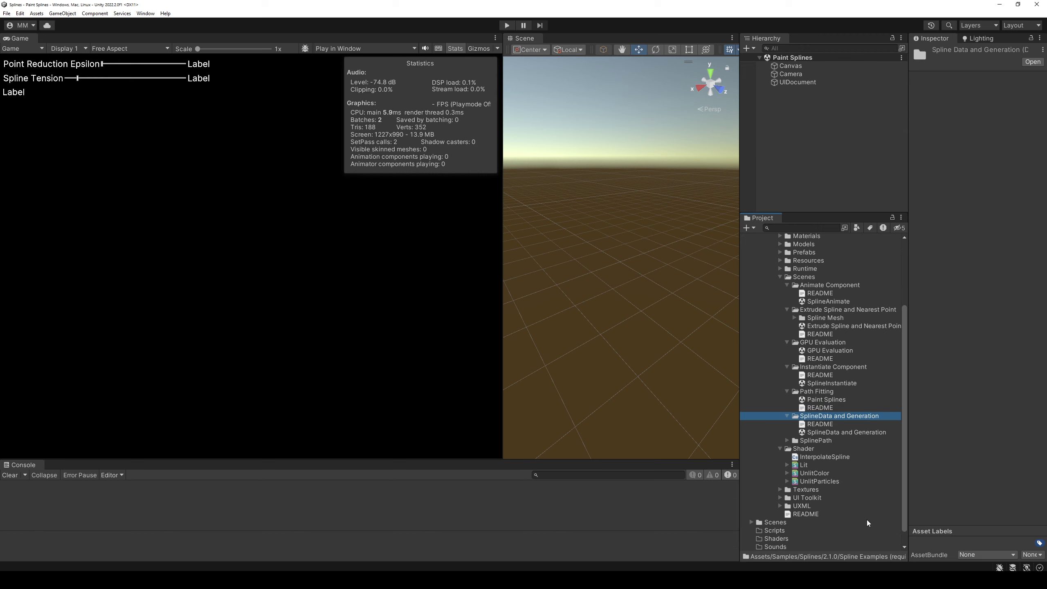
{"action": "key", "text": "Down"}
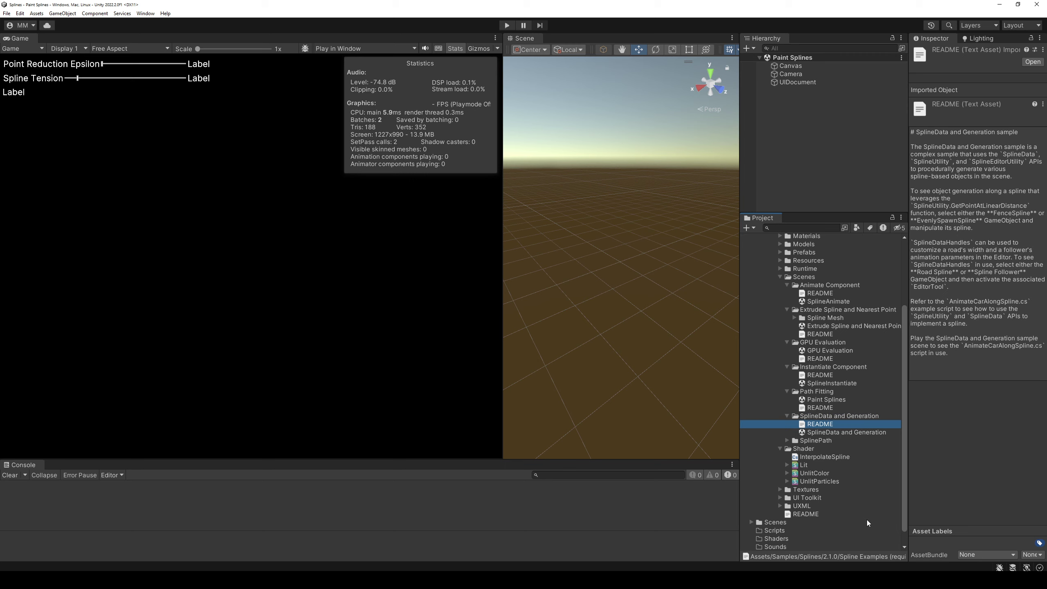
{"action": "key", "text": "Down"}
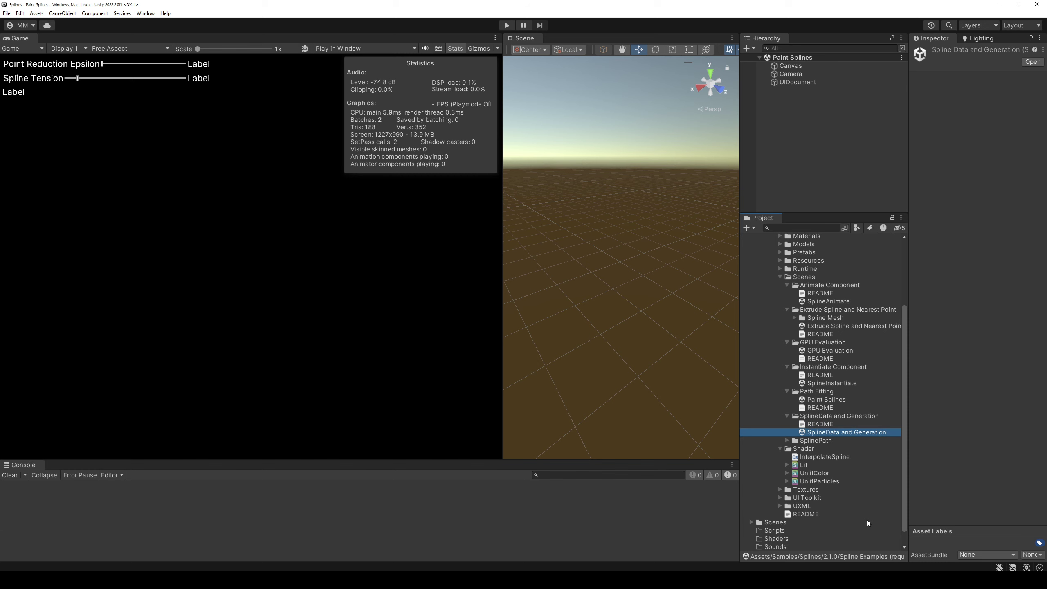
{"action": "key", "text": "Return"}
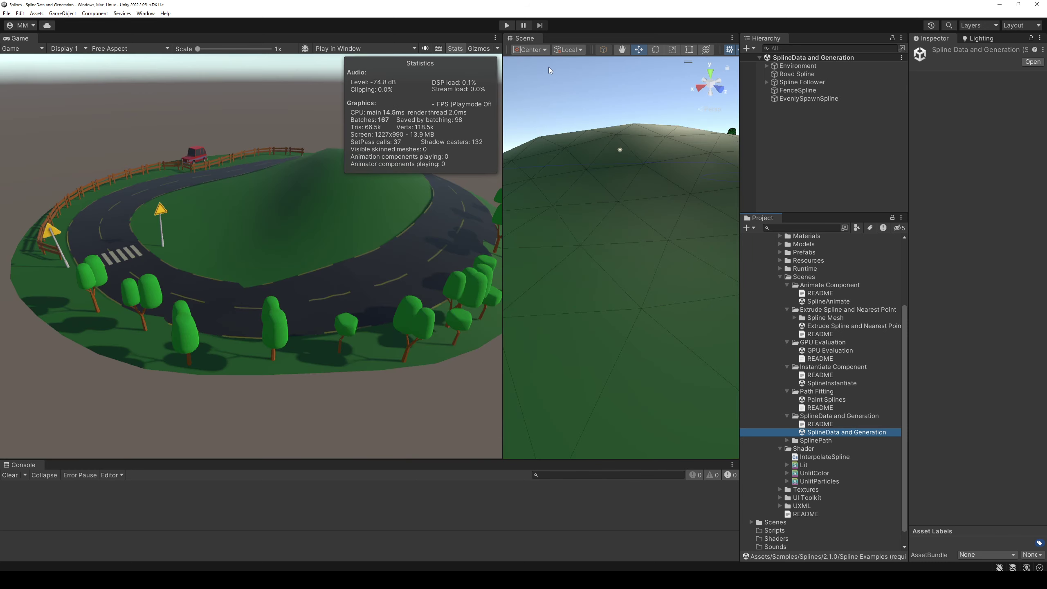
Start Play mode on the road scene and enlarge the Scene view
{"action": "left_click", "coordinate": [507, 26]}
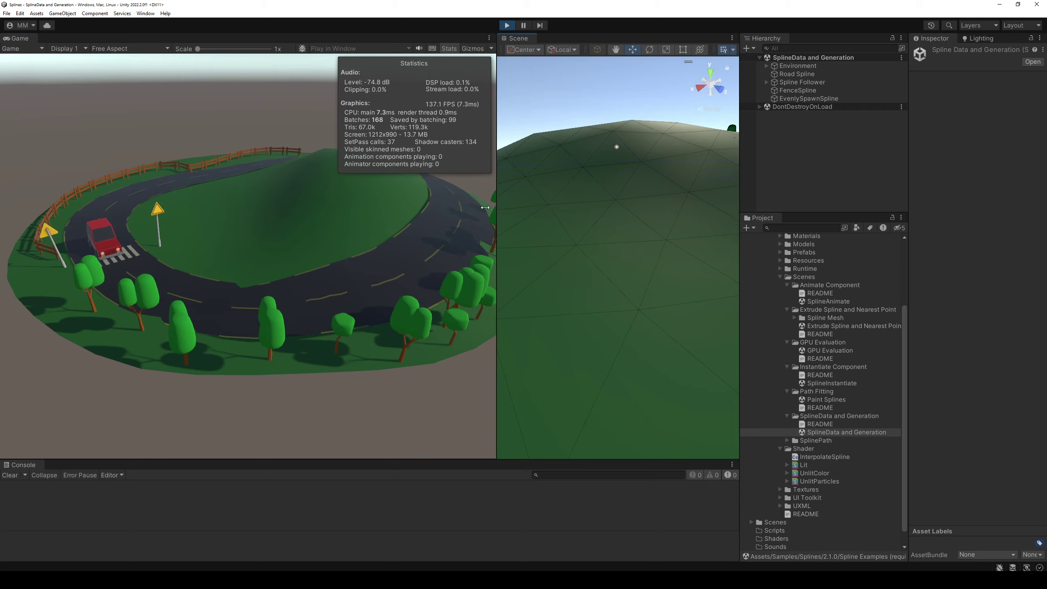
{"action": "left_click_drag", "start_coordinate": [502, 205], "coordinate": [240, 223]}
{"action": "mouse_move", "coordinate": [410, 238]}
{"action": "right_mouse_down"}
{"action": "mouse_move", "coordinate": [457, 274]}
{"action": "mouse_move", "coordinate": [432, 277]}
{"action": "right_mouse_up"}
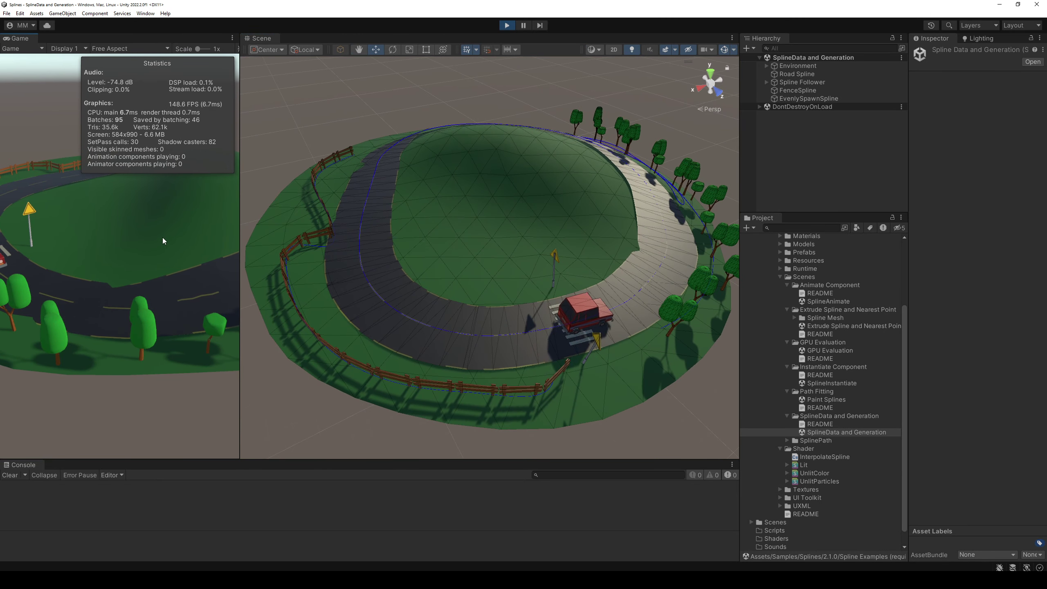
Duplicate the Spline Follower object, not just the chassis, to add a second car
{"action": "left_click", "coordinate": [605, 299]}
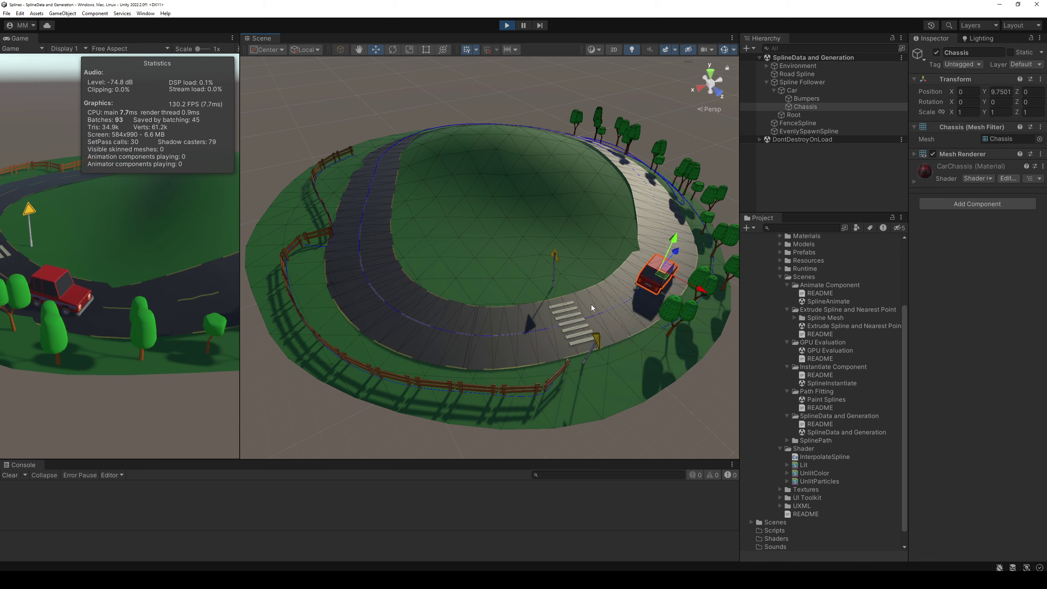
{"action": "key", "text": "ctrl+d"}
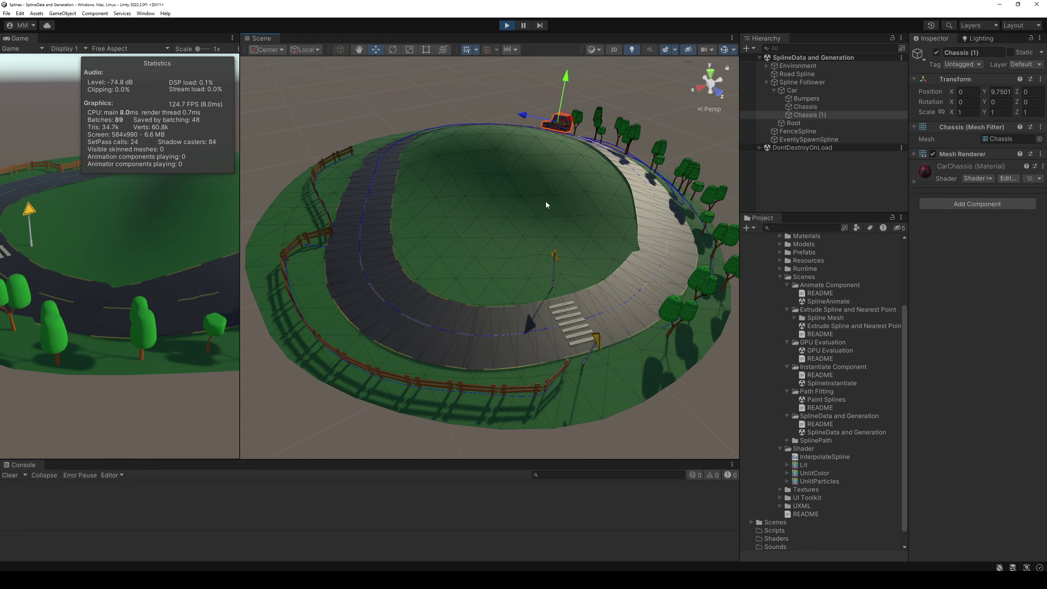
{"action": "key", "text": "ctrl+z"}
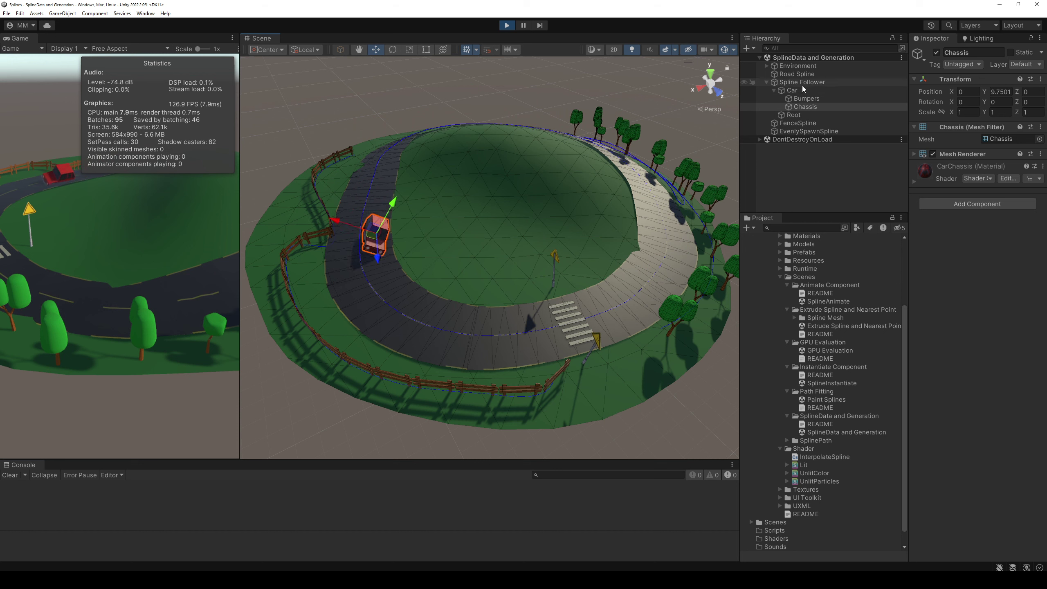
{"action": "left_click", "coordinate": [801, 84]}
{"action": "key", "text": "ctrl+d"}
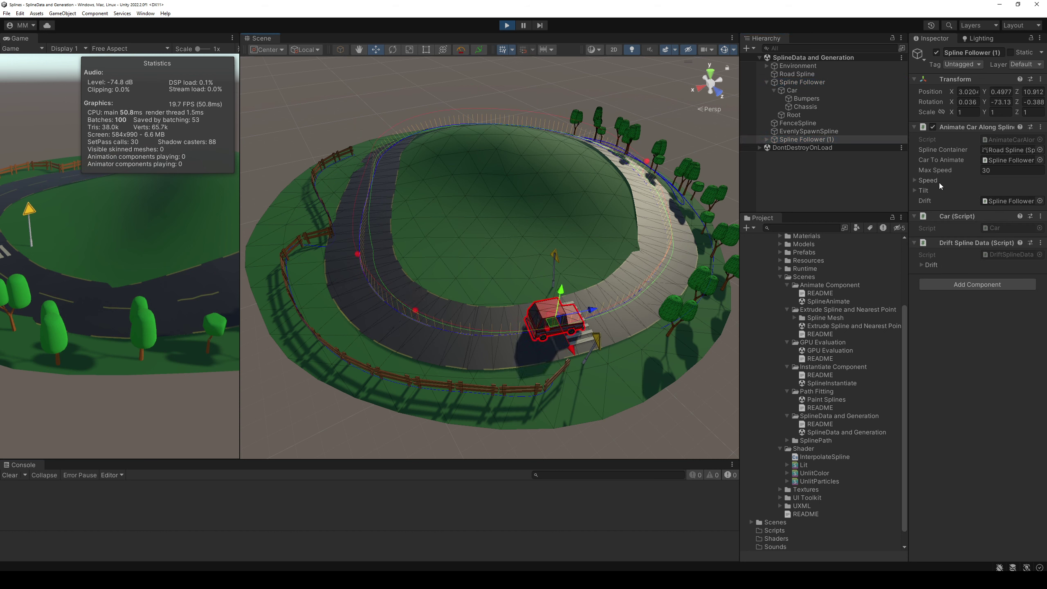
Set Spline Follower (1)'s Max Speed and Speed default value both to 25
{"action": "left_click", "coordinate": [1008, 172]}
{"action": "type", "text": "10"}
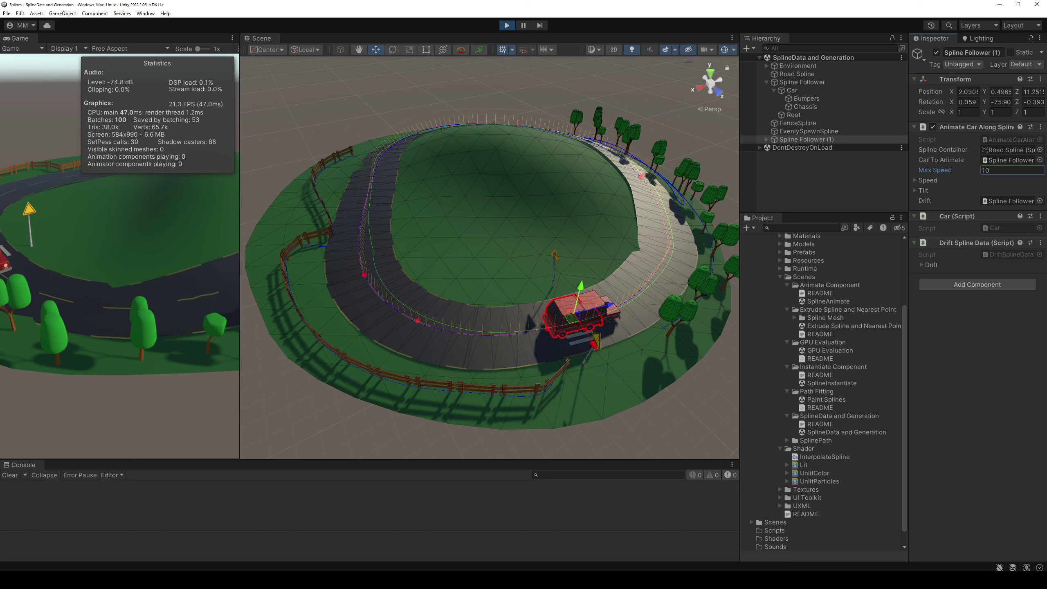
{"action": "key", "text": "Return"}
{"action": "type", "text": "25"}
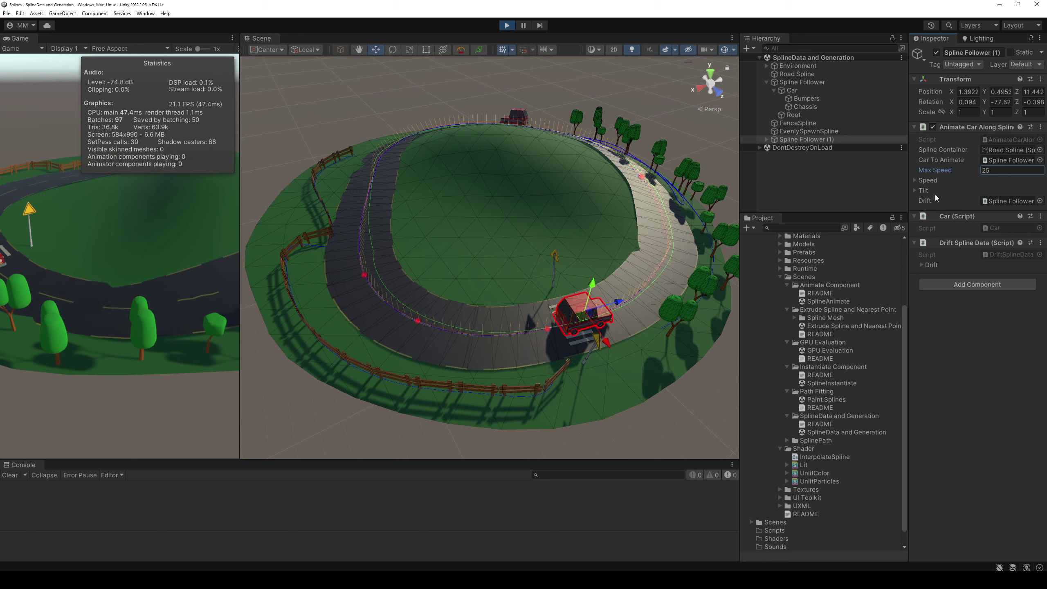
{"action": "left_click", "coordinate": [916, 181]}
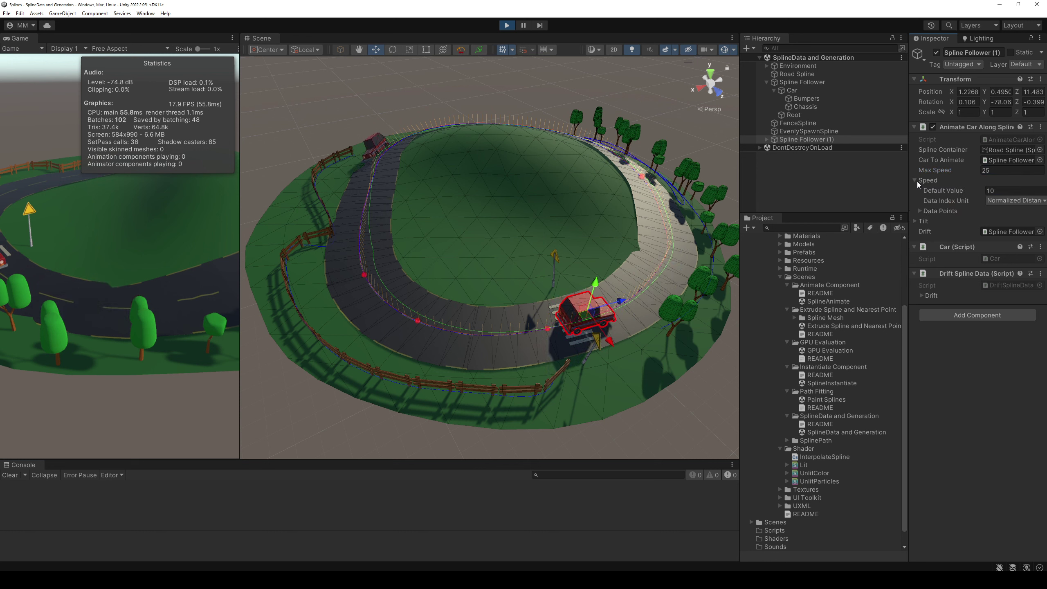
{"action": "left_click", "coordinate": [1009, 191]}
{"action": "type", "text": "25"}
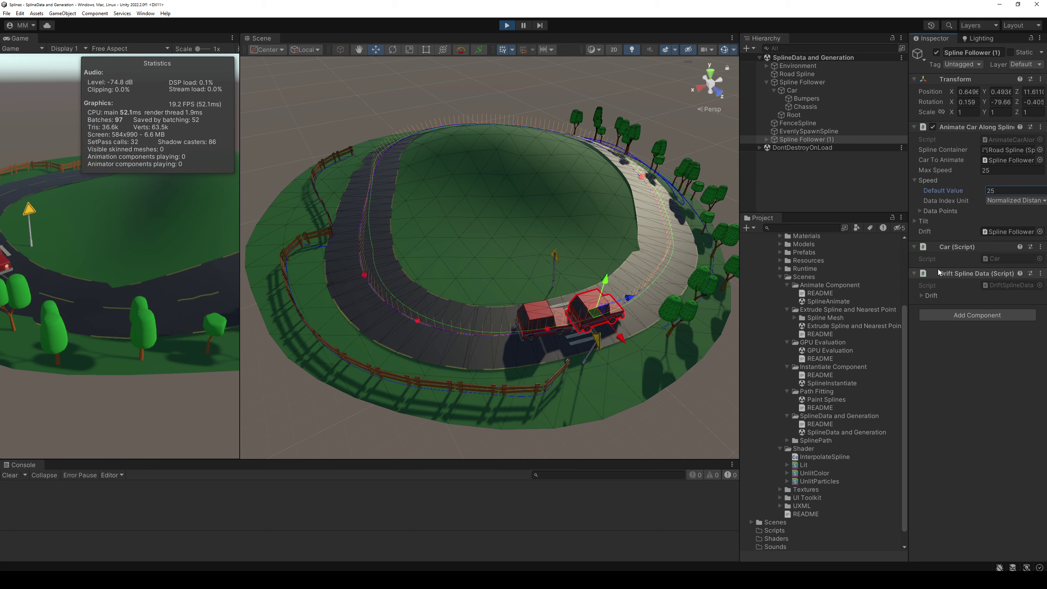
{"action": "left_click", "coordinate": [915, 181]}
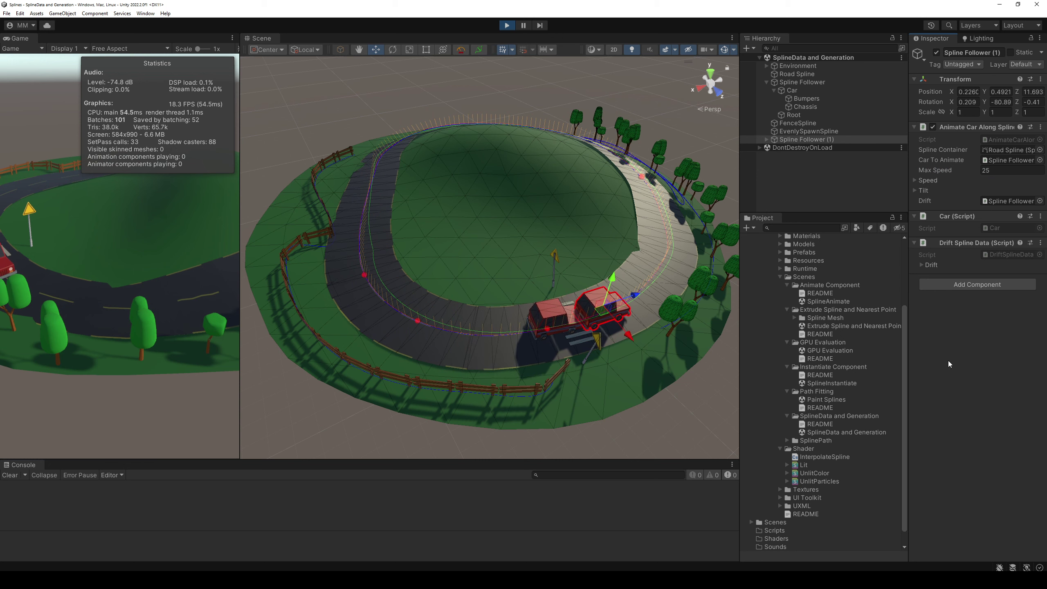
{"action": "mouse_move", "coordinate": [540, 232]}
{"action": "left_mouse_down", "text": "alt"}
{"action": "mouse_move", "coordinate": [563, 237]}
{"action": "mouse_move", "coordinate": [510, 244]}
{"action": "left_mouse_up", "text": "alt"}
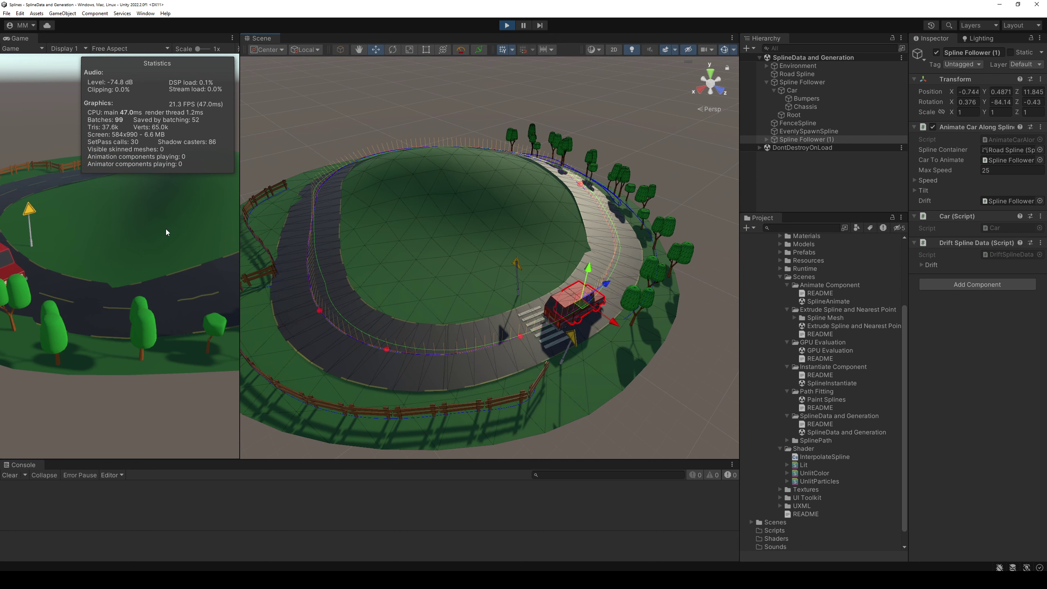
{"action": "left_click_drag", "start_coordinate": [358, 199], "coordinate": [392, 98], "text": "alt"}
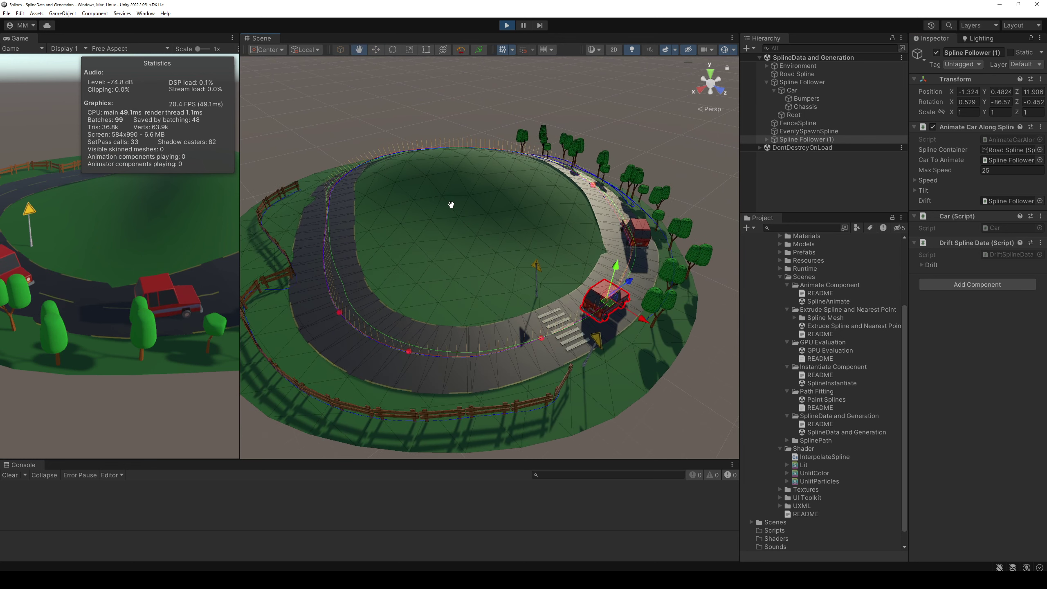
Open the Profiler, record live, and inspect EditorLoop and PlayerLoop timings
{"action": "left_click", "coordinate": [145, 13]}
{"action": "mouse_move", "coordinate": [234, 175]}
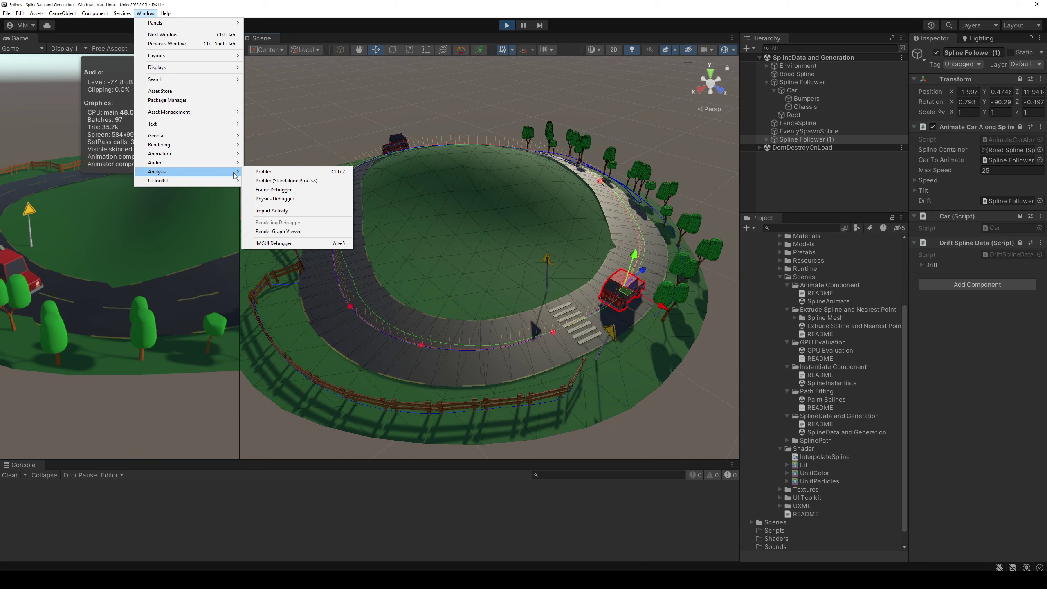
{"action": "left_click", "coordinate": [272, 172]}
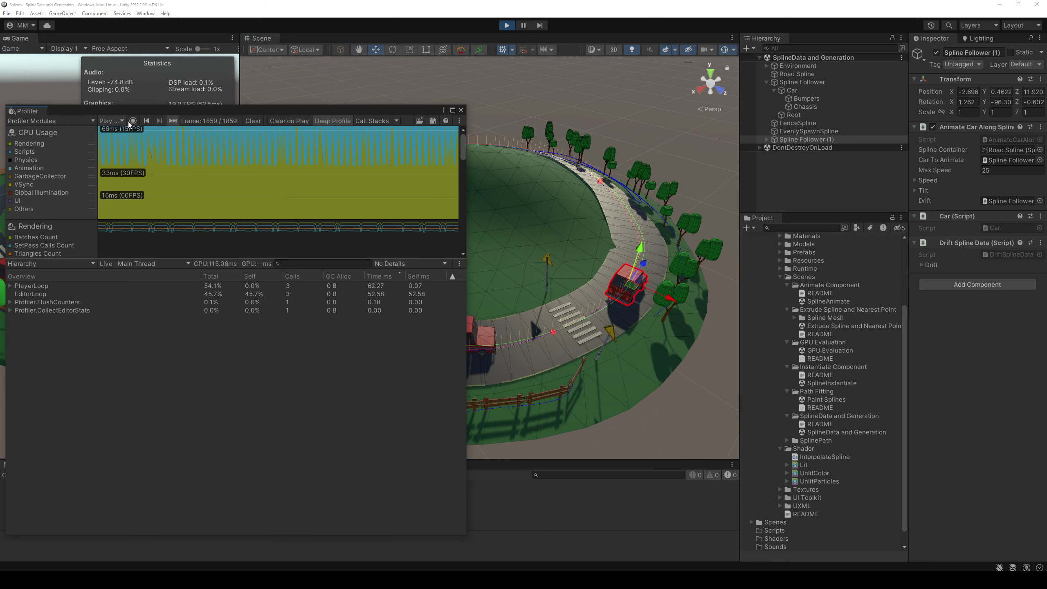
{"action": "left_click", "coordinate": [132, 121]}
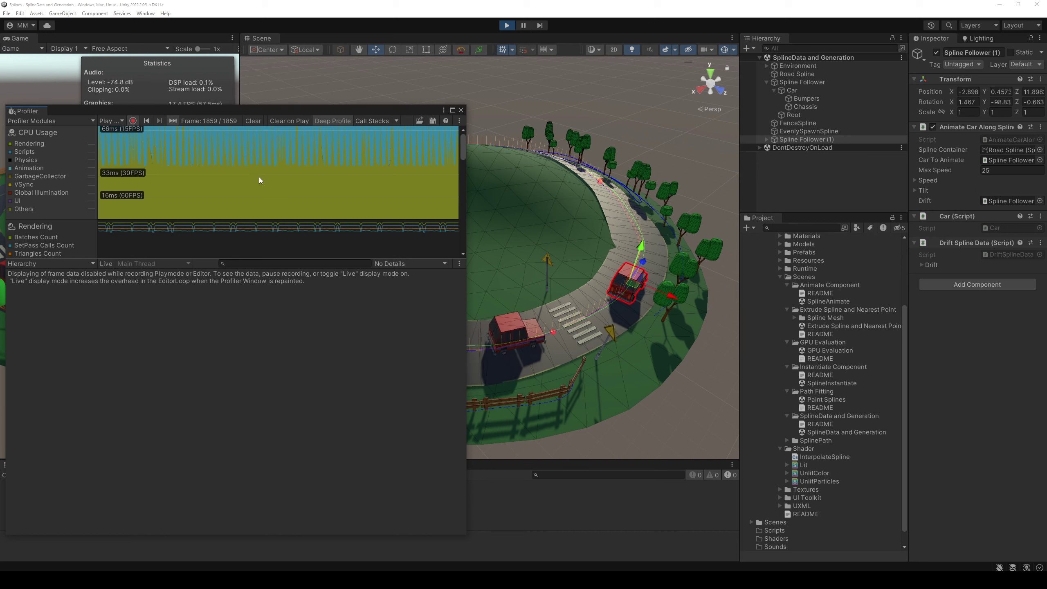
{"action": "left_click", "coordinate": [115, 264]}
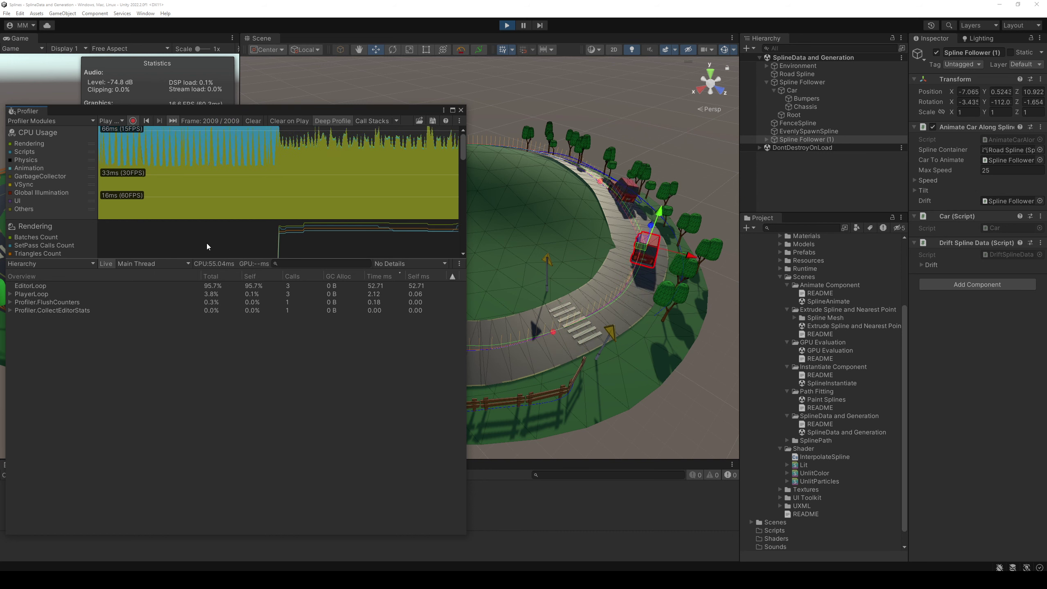
{"action": "left_click", "coordinate": [72, 288]}
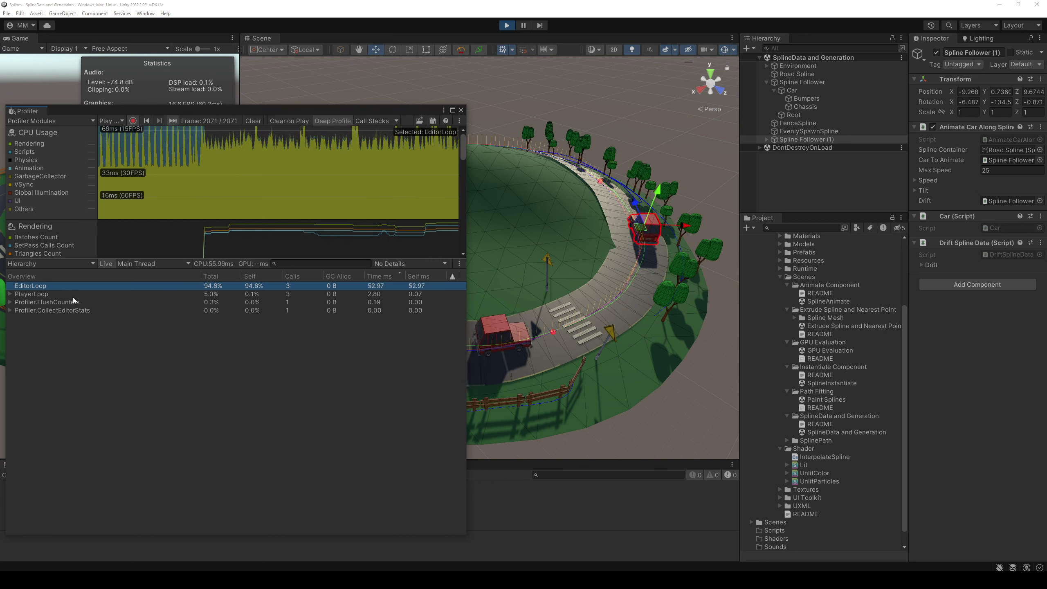
{"action": "left_click", "coordinate": [67, 297]}
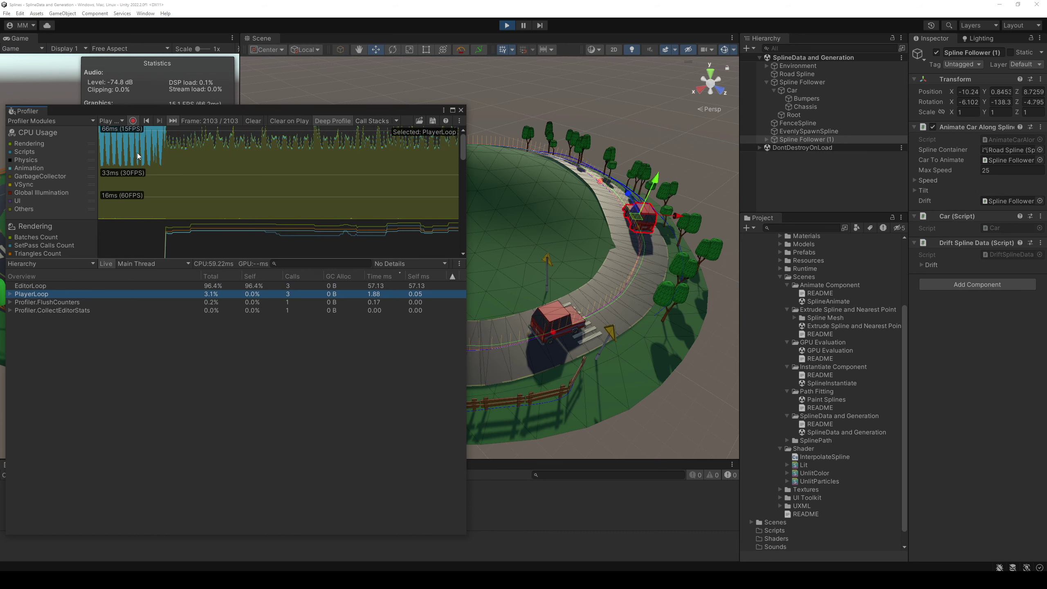
Turn off Deep Profile, reload scripts, then shrink and close the Profiler window
{"action": "left_click", "coordinate": [331, 122]}
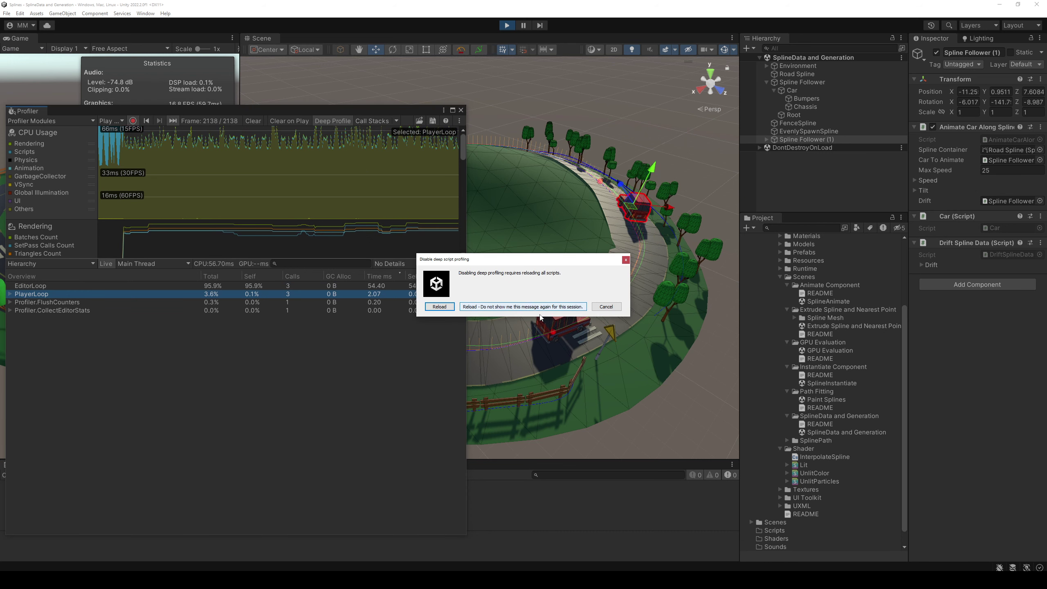
{"action": "left_click", "coordinate": [504, 307]}
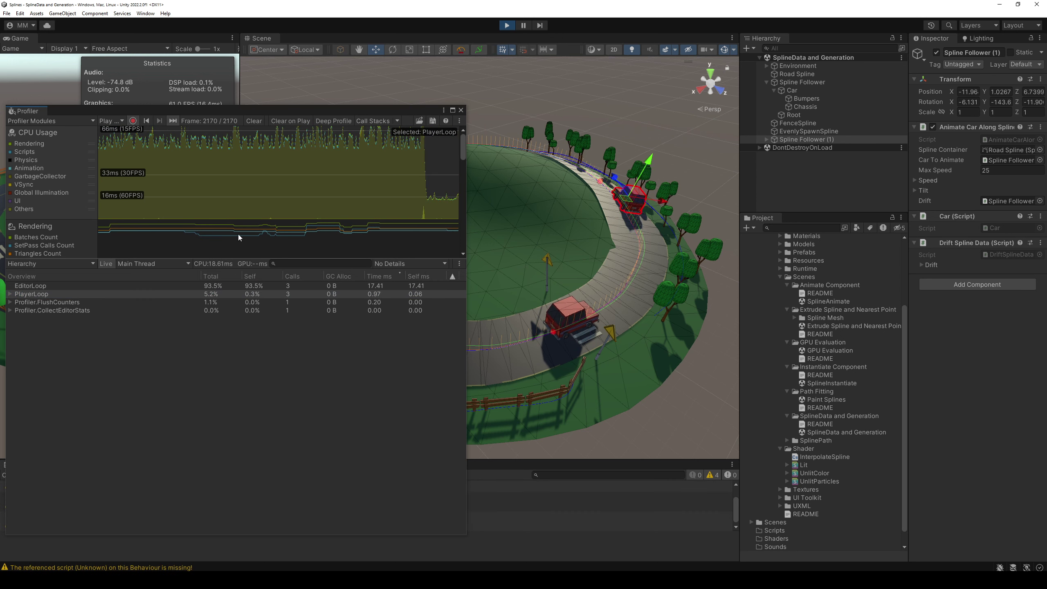
{"action": "left_click", "coordinate": [209, 114]}
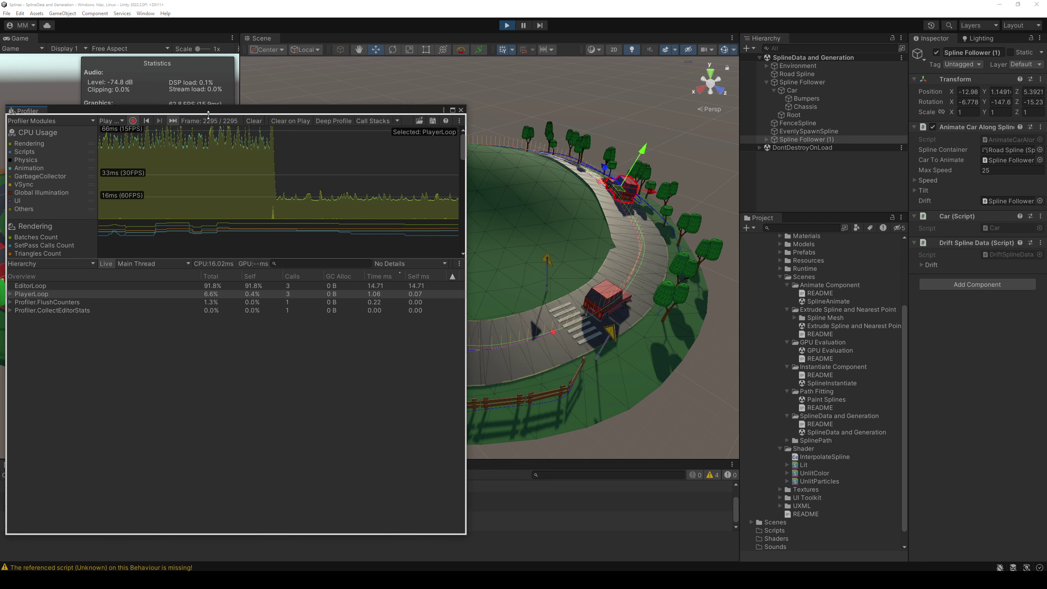
{"action": "left_click_drag", "start_coordinate": [208, 114], "coordinate": [206, 132]}
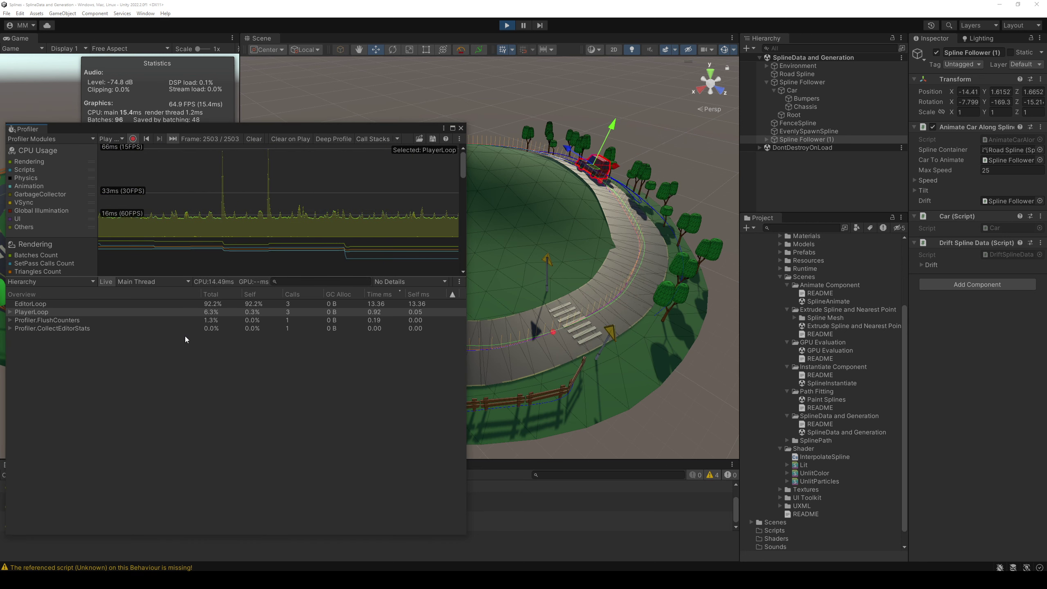
{"action": "left_click", "coordinate": [461, 128]}
Duplicate Spline Follower repeatedly, filling the road with copies up to (12)
{"action": "mouse_move", "coordinate": [506, 193]}
{"action": "left_mouse_down", "text": "alt"}
{"action": "mouse_move", "coordinate": [475, 253]}
{"action": "mouse_move", "coordinate": [513, 287]}
{"action": "left_mouse_up", "text": "alt"}
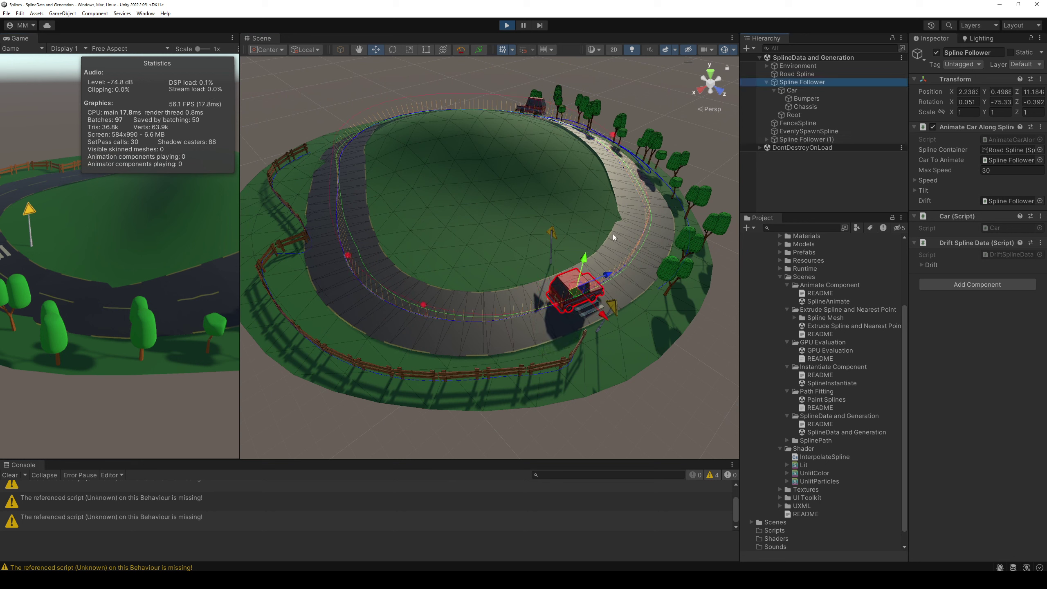
{"action": "key", "text": "ctrl+d"}
{"action": "key", "text": "ctrl+d"}
{"action": "key", "text": "ctrl+d"}
{"action": "key", "text": "ctrl+d"}
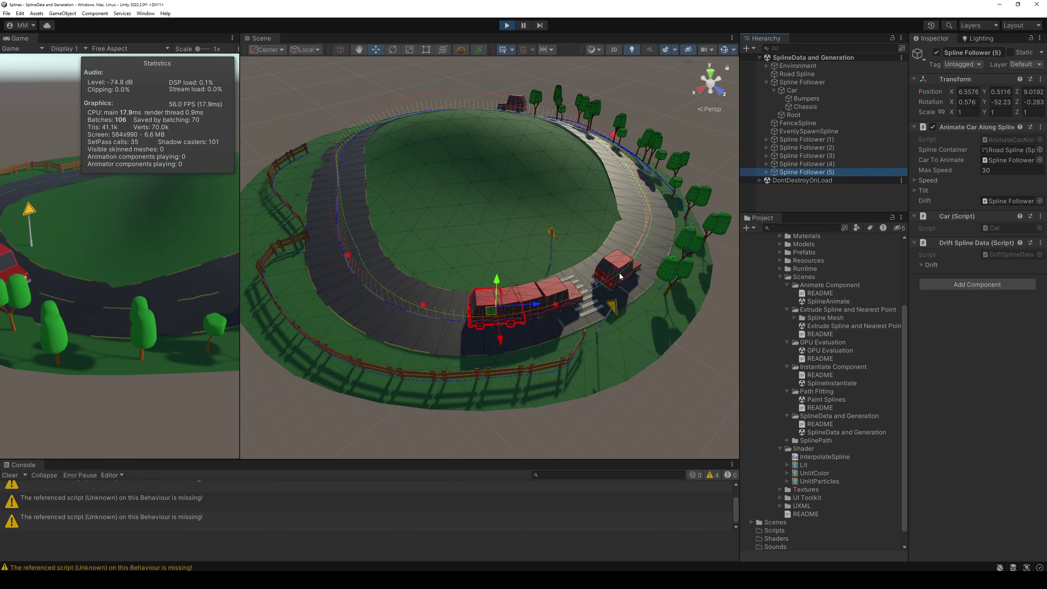
{"action": "key", "text": "ctrl+d"}
{"action": "key", "text": "ctrl+d"}
{"action": "key", "text": "ctrl+d"}
{"action": "key", "text": "ctrl+d"}
{"action": "key", "text": "ctrl+d"}
{"action": "key", "text": "ctrl+d"}
{"action": "key", "text": "ctrl+d"}
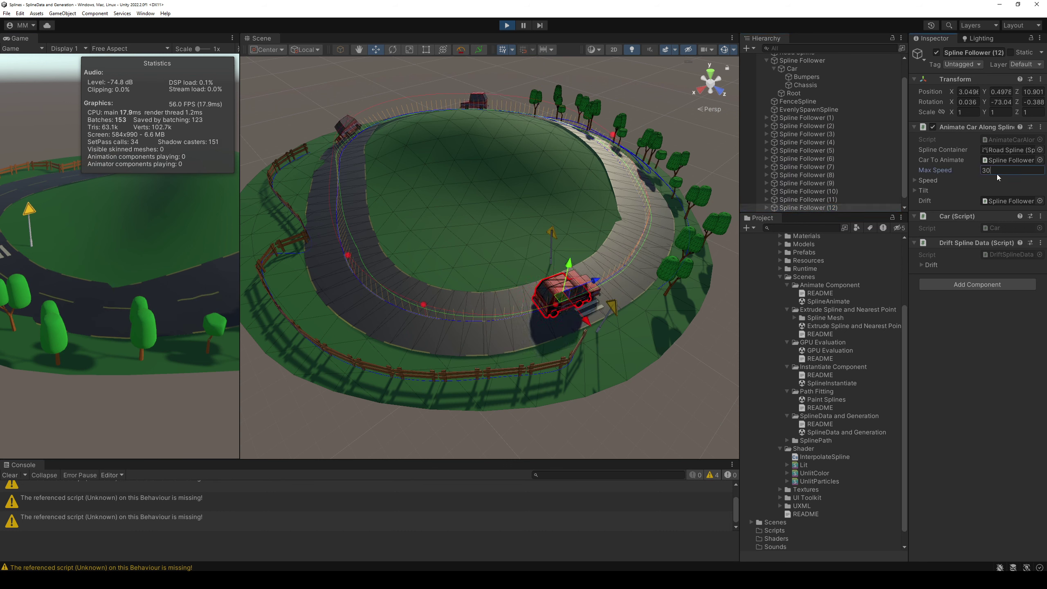
{"action": "type", "text": "66"}
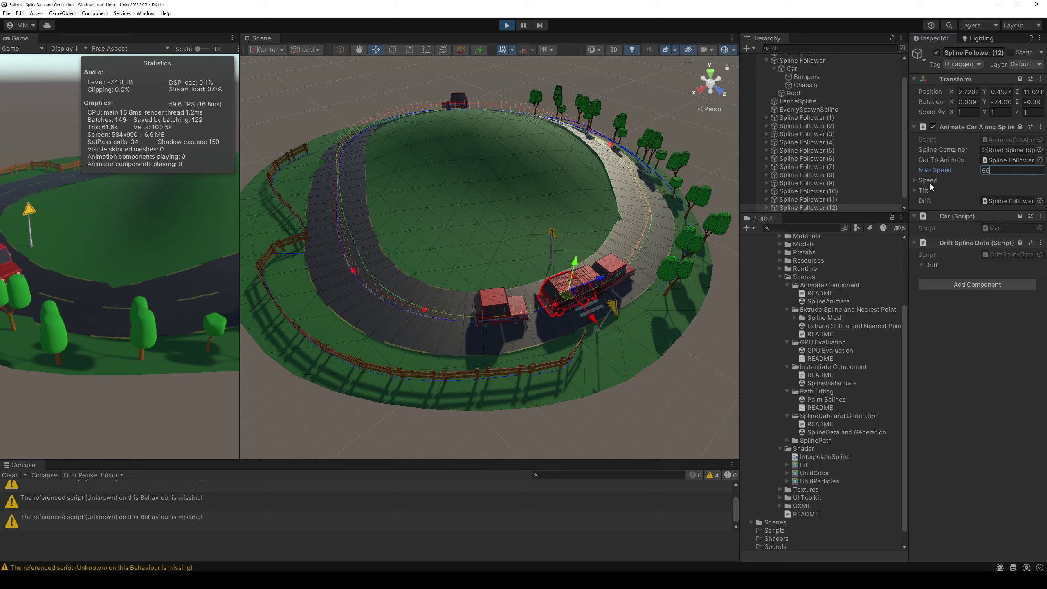
Set Max Speed of Spline Follower (11) to 11 and (7) to 44
{"action": "left_click", "coordinate": [833, 200]}
{"action": "left_click", "coordinate": [1015, 170]}
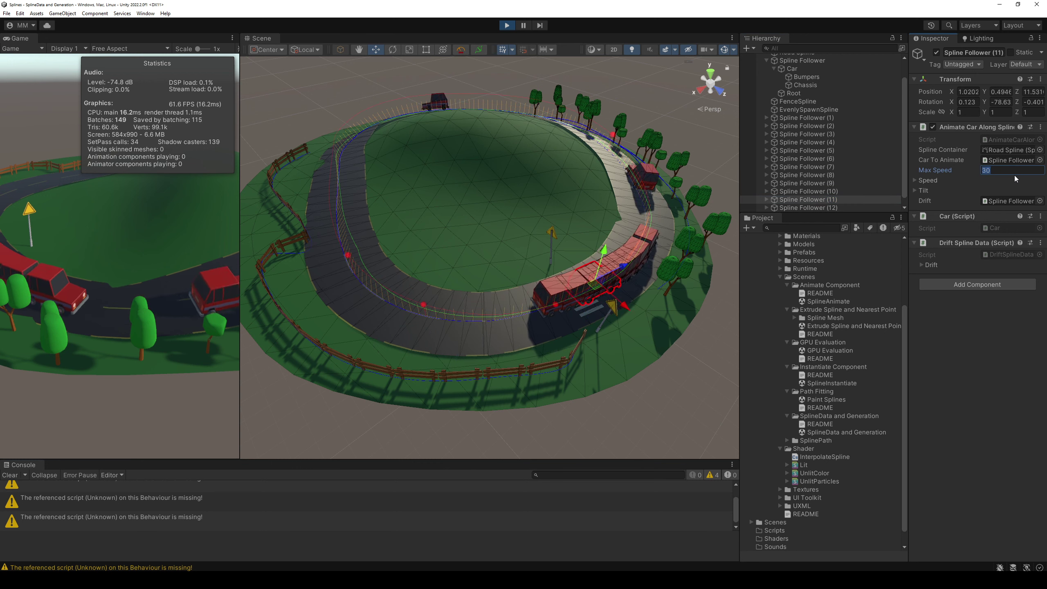
{"action": "type", "text": "11"}
{"action": "left_click", "coordinate": [820, 191]}
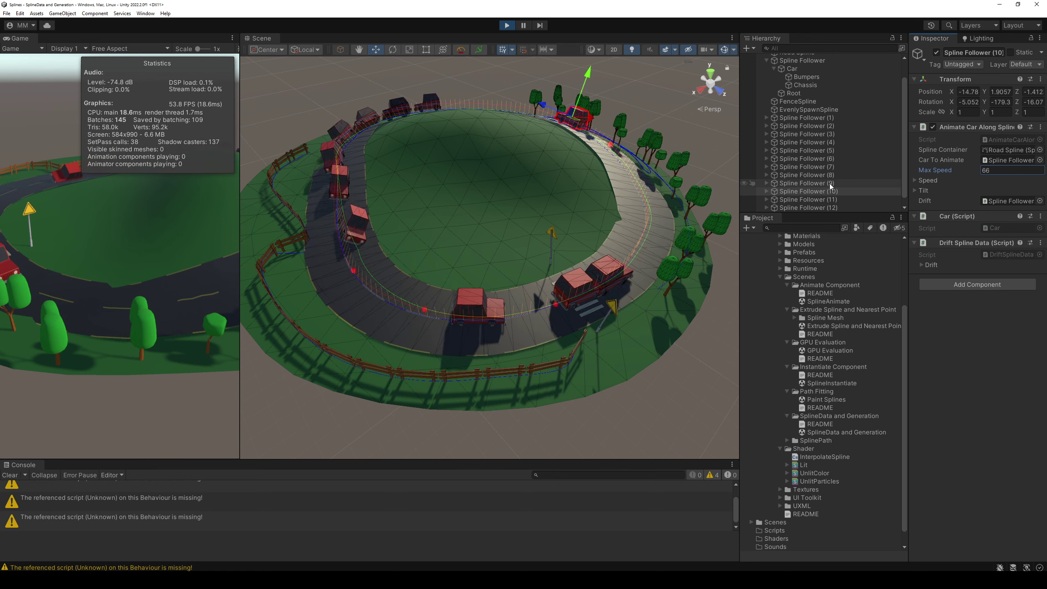
{"action": "left_click", "coordinate": [808, 166]}
{"action": "left_click", "coordinate": [999, 169]}
{"action": "type", "text": "44"}
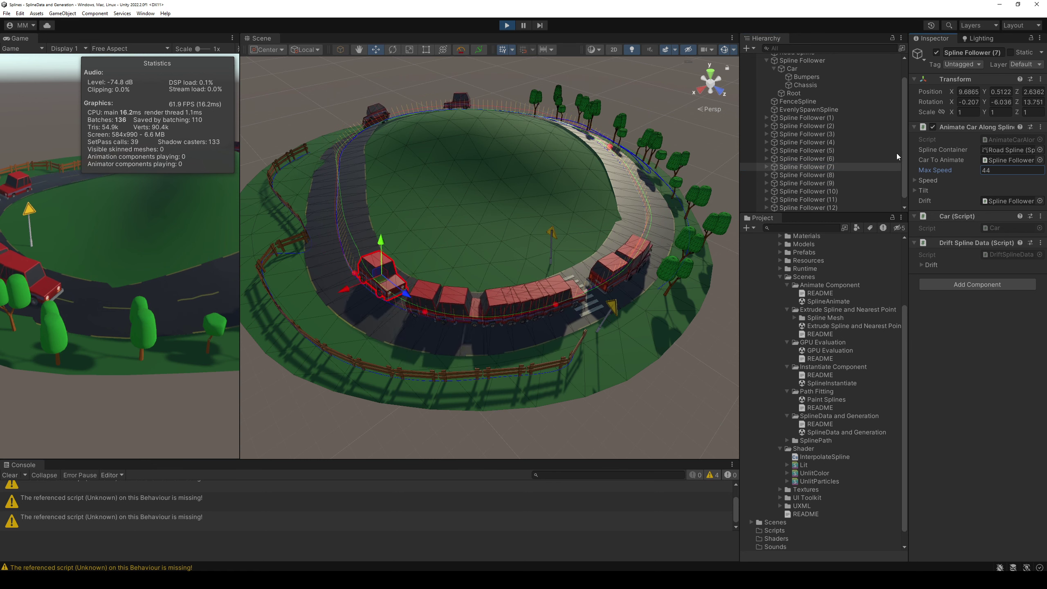
Set Spline Follower (5)'s Max Speed to 77 and change (7)'s to 122
{"action": "left_click", "coordinate": [807, 150]}
{"action": "left_click", "coordinate": [1003, 169]}
{"action": "type", "text": "77"}
{"action": "left_click", "coordinate": [807, 167]}
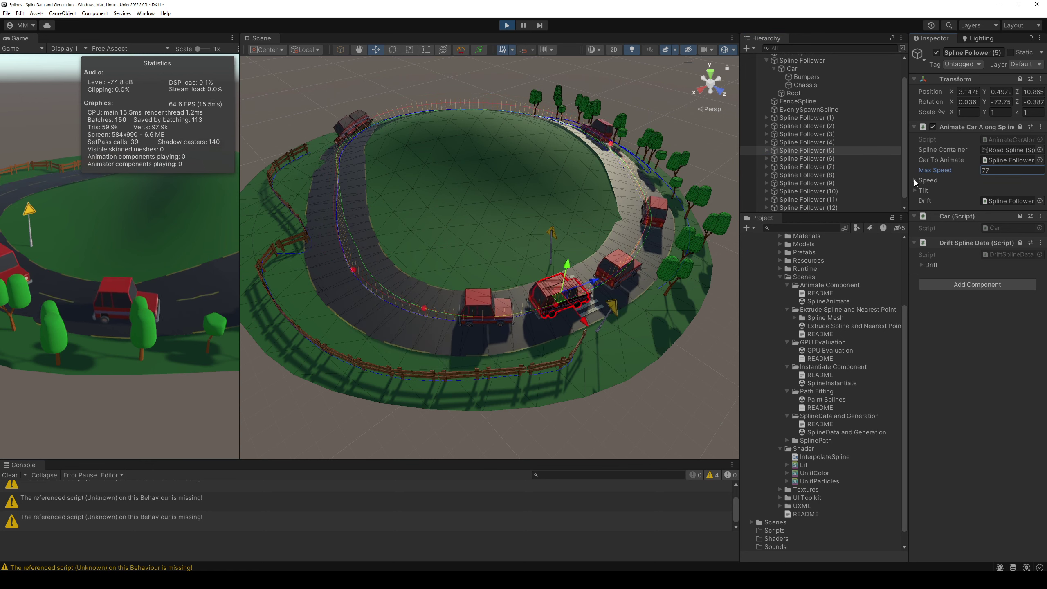
{"action": "left_click", "coordinate": [1003, 170]}
{"action": "type", "text": "122"}
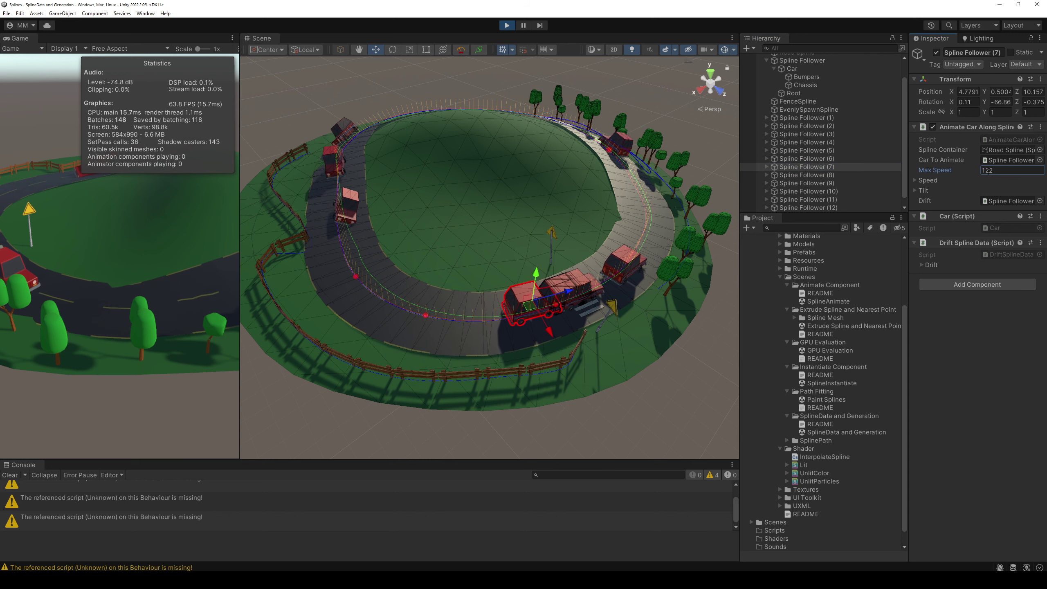
Orbit and zoom around the island track, then select Spline Follower (1)
{"action": "mouse_move", "coordinate": [512, 228]}
{"action": "left_mouse_down", "text": "alt"}
{"action": "mouse_move", "coordinate": [416, 166]}
{"action": "mouse_move", "coordinate": [496, 166]}
{"action": "left_mouse_up", "text": "alt"}
{"action": "left_click", "coordinate": [496, 167]}
{"action": "scroll", "coordinate": [467, 154], "scroll_direction": "down", "scroll_amount": 5}
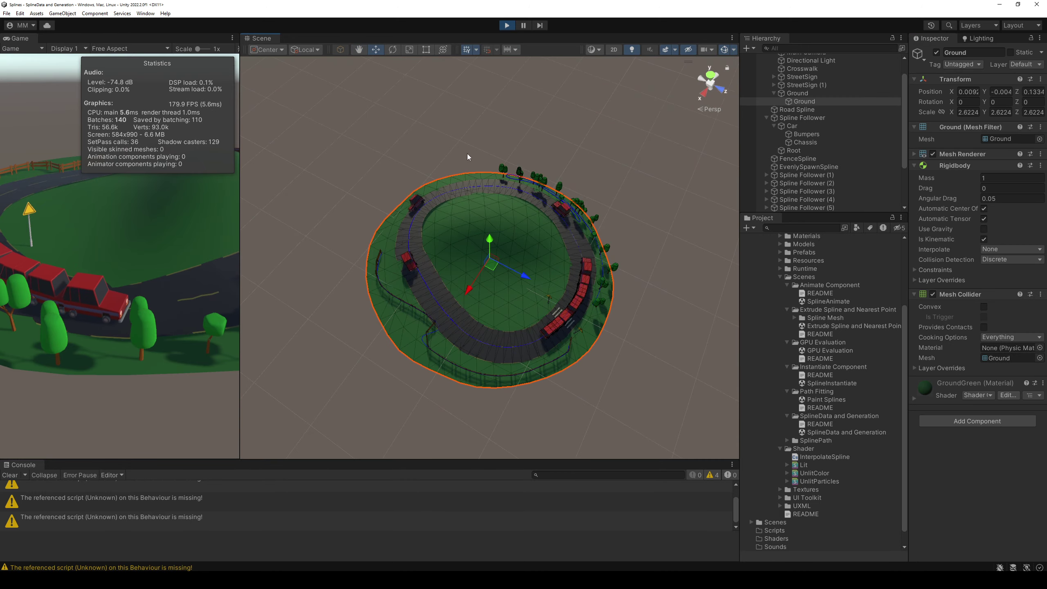
{"action": "mouse_move", "coordinate": [494, 239]}
{"action": "left_mouse_down", "text": "alt"}
{"action": "mouse_move", "coordinate": [666, 81]}
{"action": "mouse_move", "coordinate": [504, 278]}
{"action": "left_mouse_up", "text": "alt"}
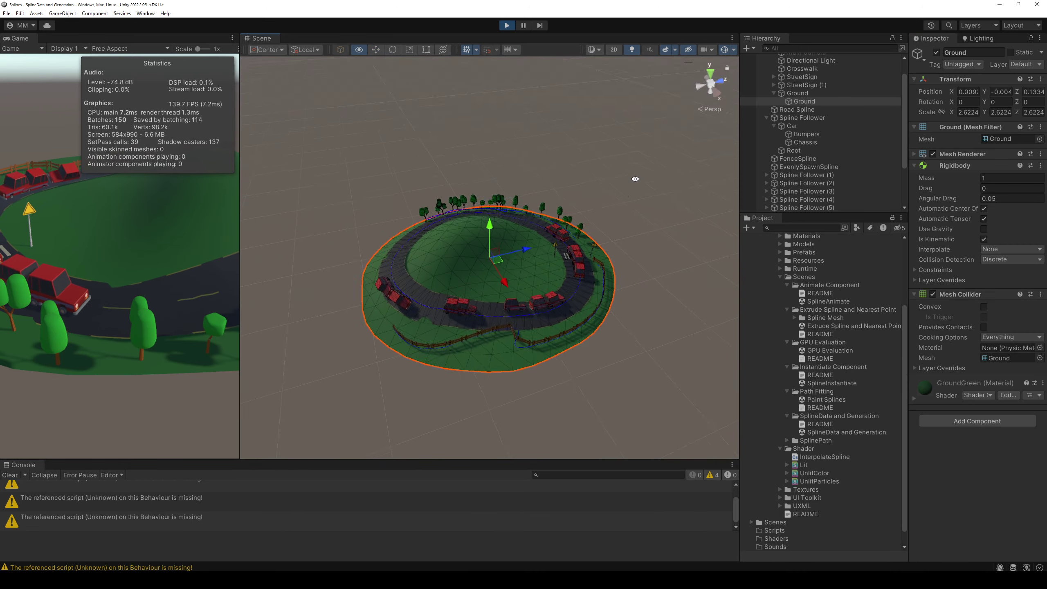
{"action": "scroll", "coordinate": [502, 272], "scroll_direction": "up", "scroll_amount": 5}
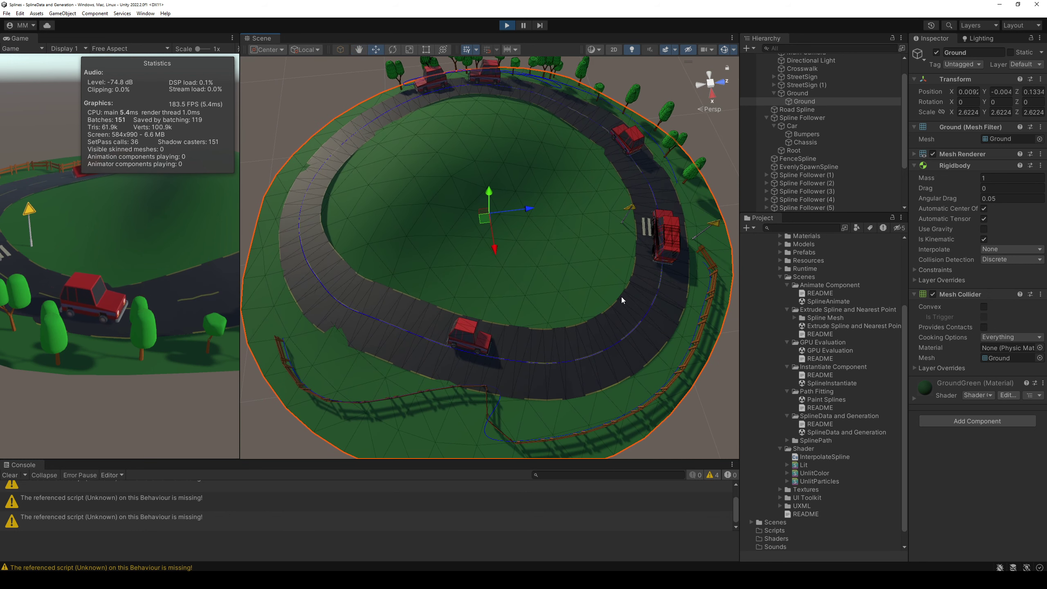
{"action": "left_click", "coordinate": [815, 175]}
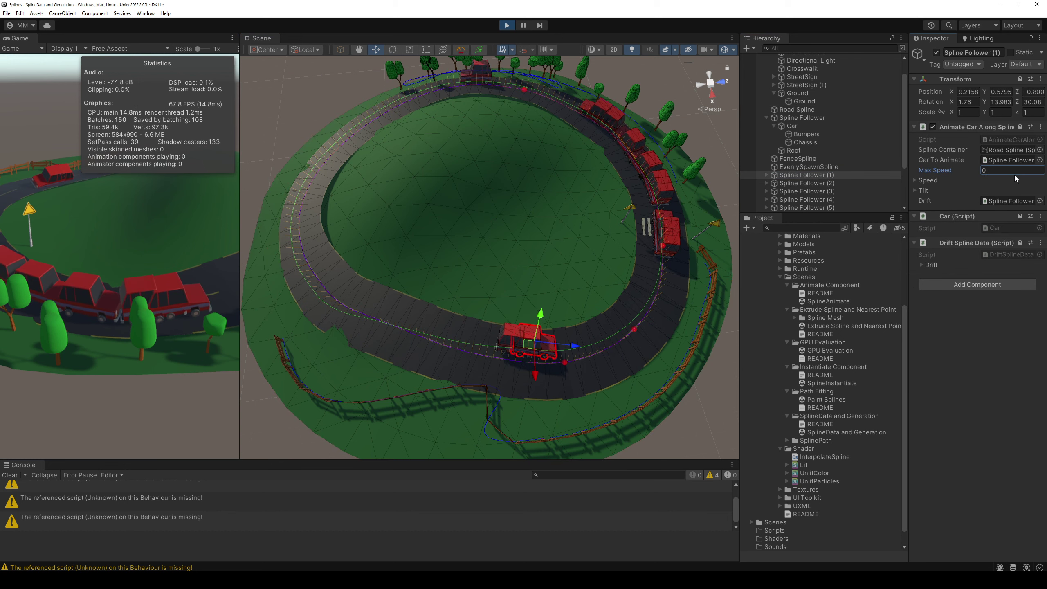
Set Max Speed to 25 and the Tilt default value to X 22, Y 100, Z 33
{"action": "type", "text": "25"}
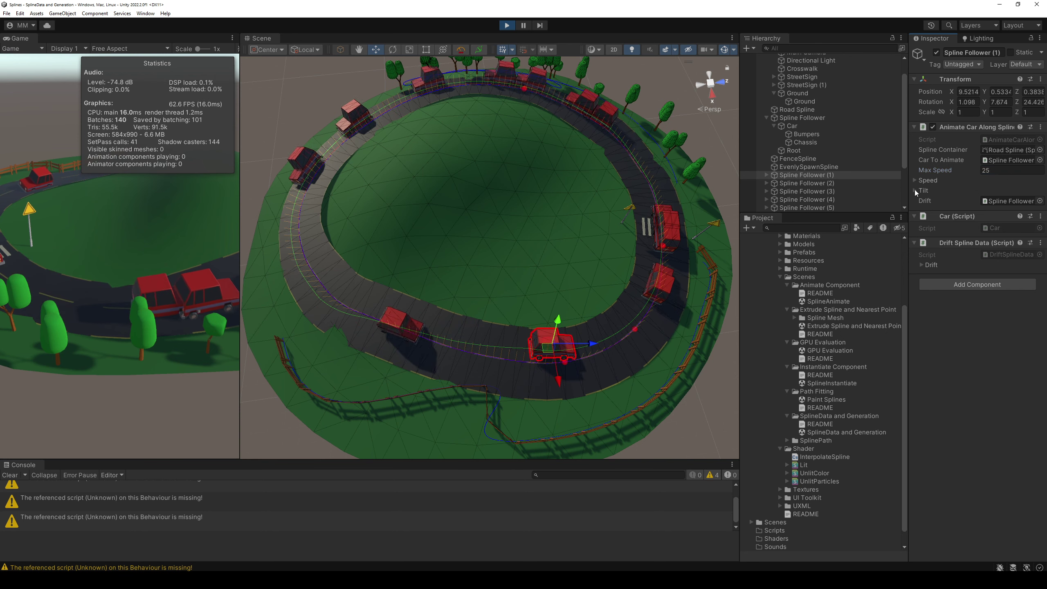
{"action": "left_click", "coordinate": [915, 190]}
{"action": "mouse_move", "coordinate": [974, 211]}
{"action": "left_mouse_down"}
{"action": "mouse_move", "coordinate": [288, 257]}
{"action": "mouse_move", "coordinate": [964, 262]}
{"action": "left_mouse_up"}
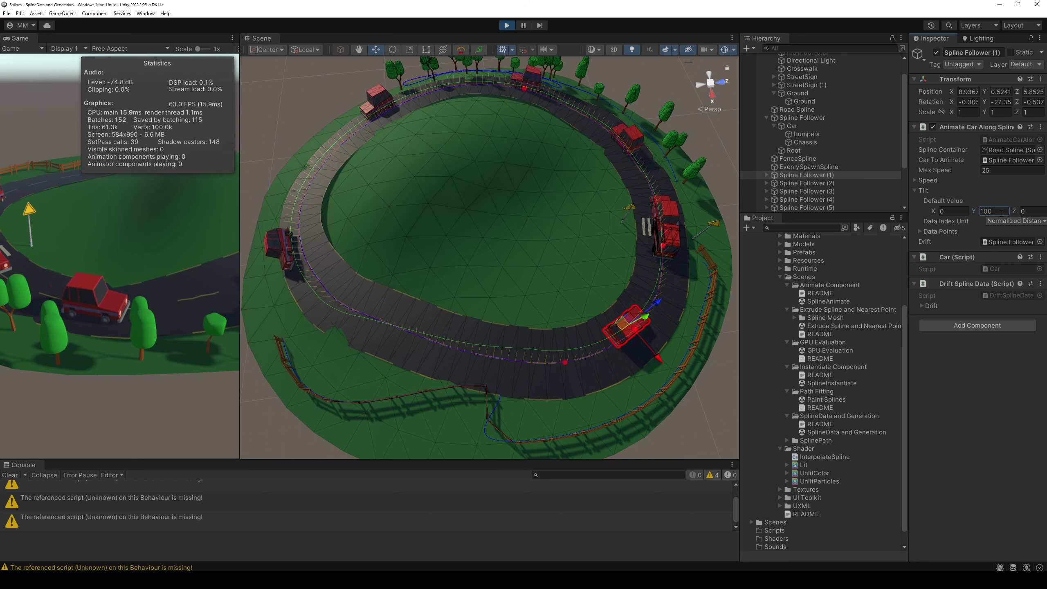
{"action": "left_click", "coordinate": [953, 211]}
{"action": "type", "text": "22"}
{"action": "left_click", "coordinate": [1039, 211]}
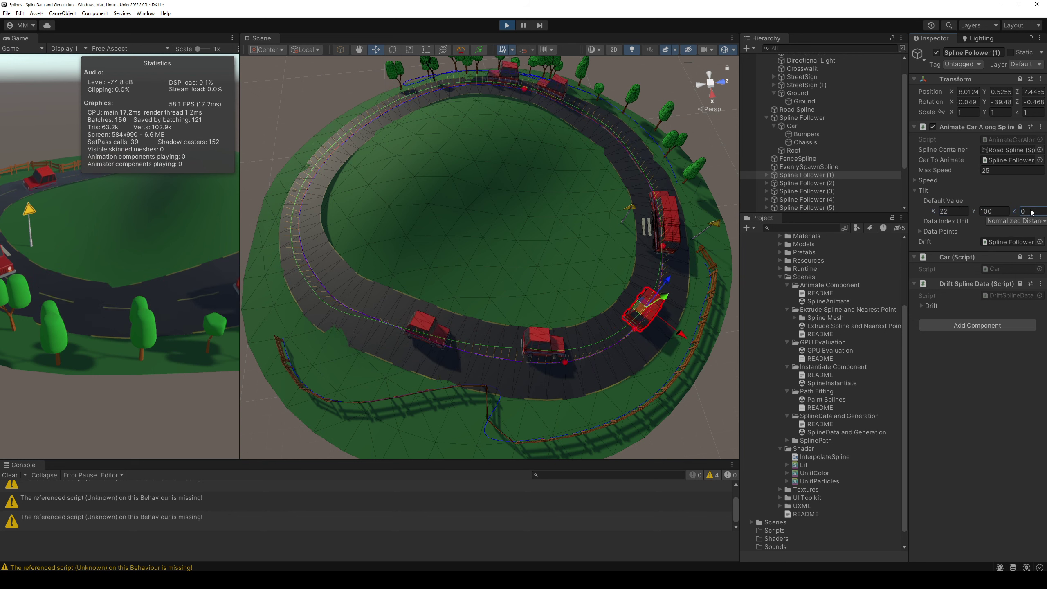
{"action": "type", "text": "33"}
Follow the car in the Scene view to watch it lean, then select Road Spline
{"action": "key", "text": "shift+f"}
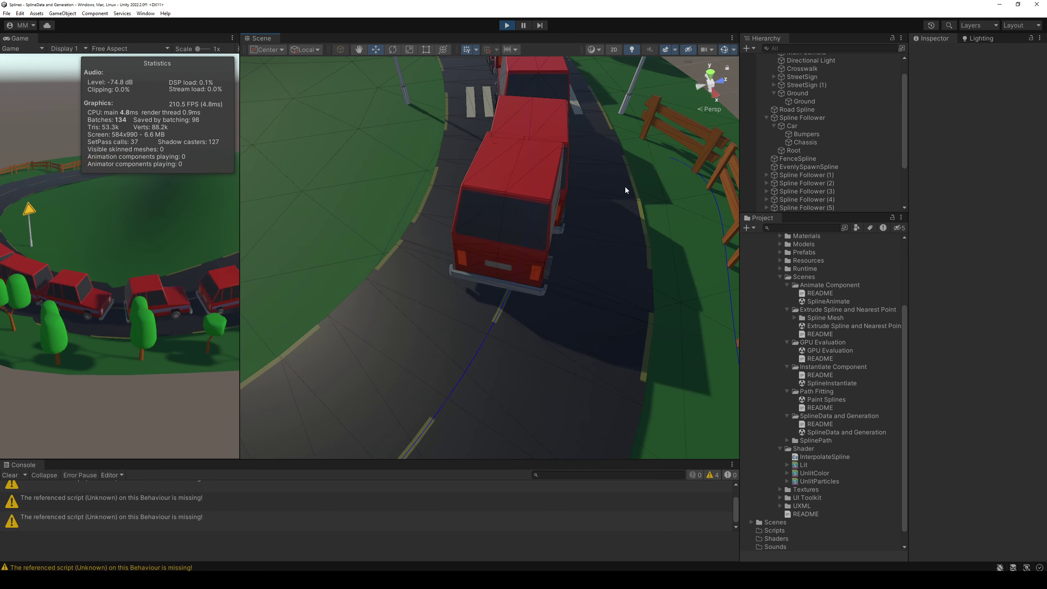
{"action": "left_click_drag", "start_coordinate": [624, 188], "coordinate": [406, 120], "text": "alt"}
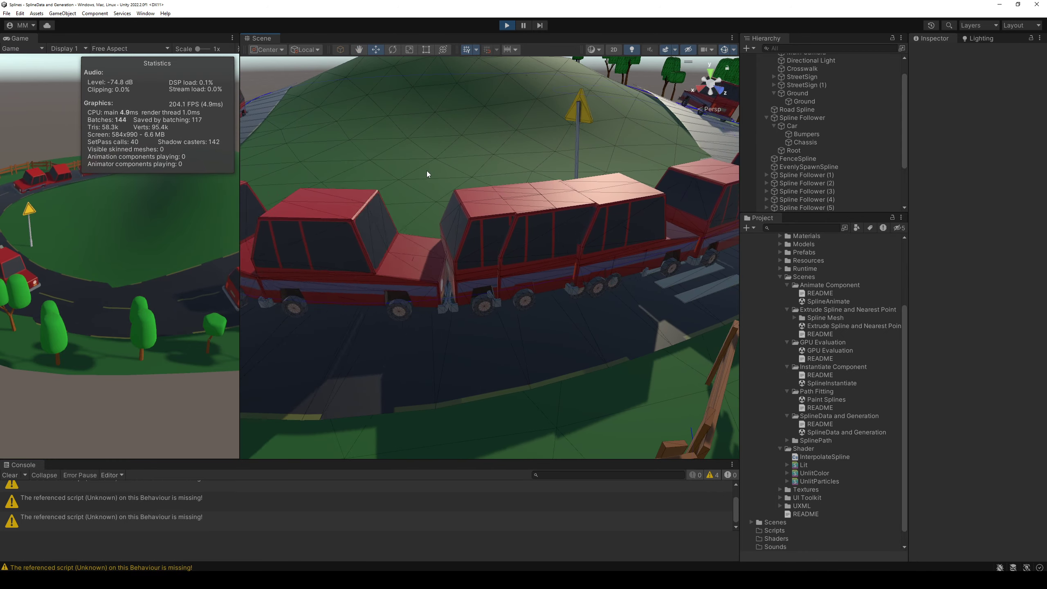
{"action": "scroll", "coordinate": [427, 170], "scroll_direction": "down", "scroll_amount": 2}
{"action": "scroll", "coordinate": [443, 181], "scroll_direction": "down", "scroll_amount": 4}
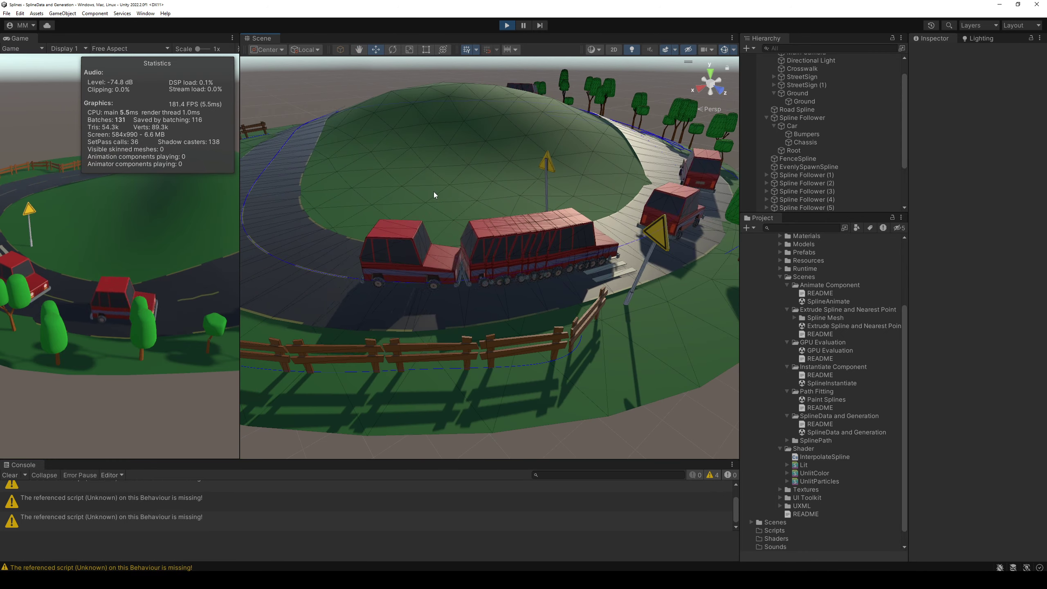
{"action": "scroll", "coordinate": [433, 191], "scroll_direction": "down", "scroll_amount": 3}
{"action": "left_click", "coordinate": [395, 262]}
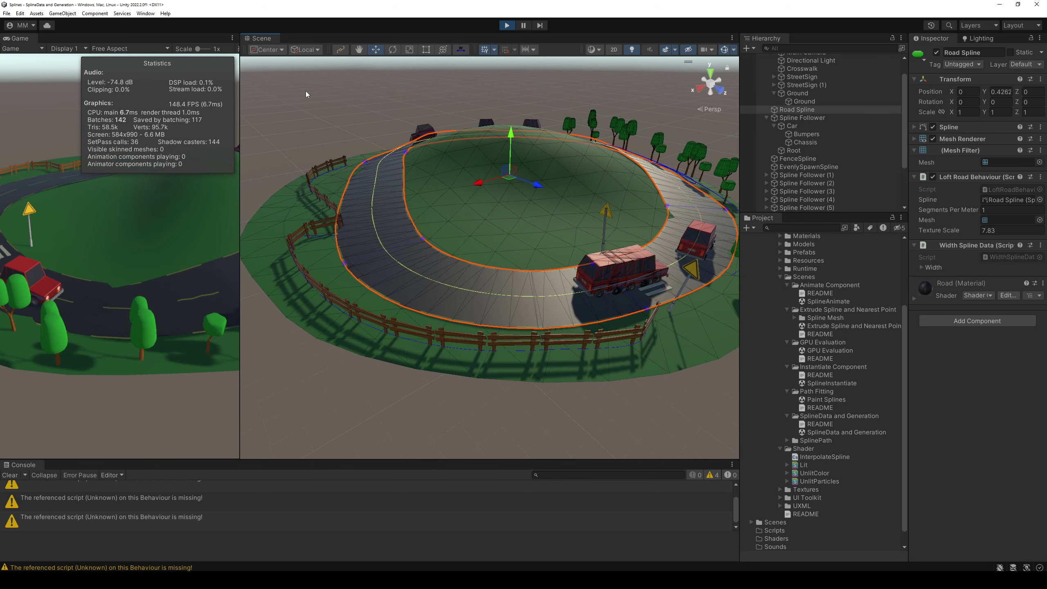
Move knot 10 of the road spline and raise knot 7 into a ramp
{"action": "left_click", "coordinate": [341, 50]}
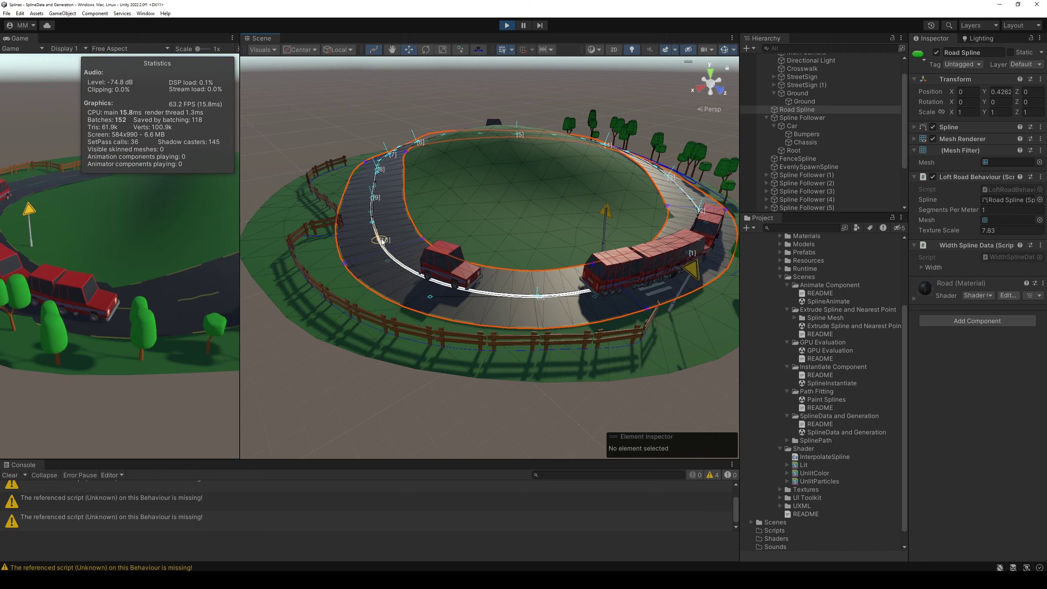
{"action": "left_click_drag", "start_coordinate": [381, 240], "coordinate": [317, 278]}
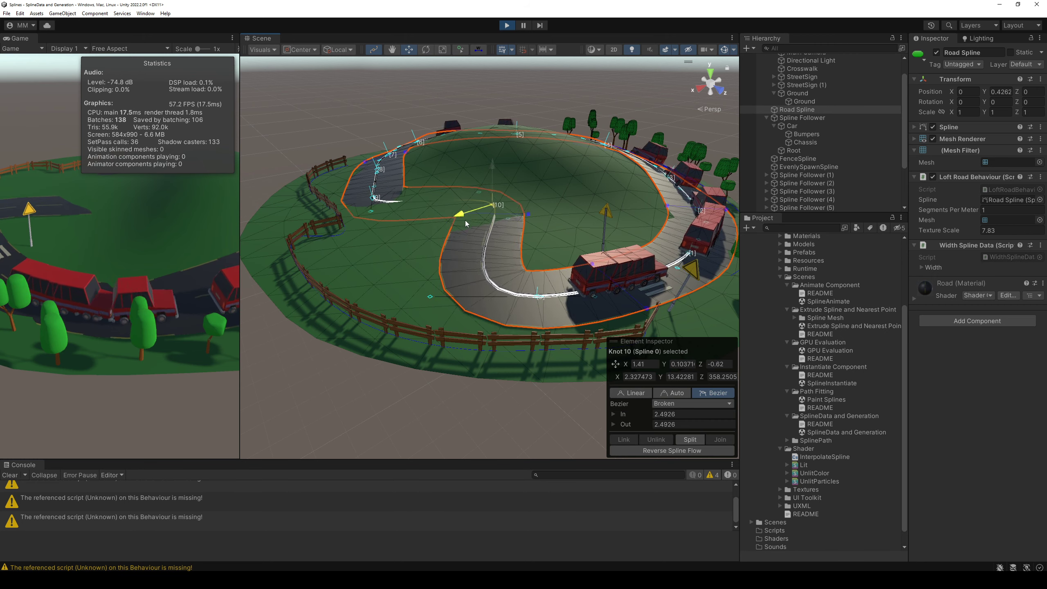
{"action": "scroll", "coordinate": [432, 246], "scroll_direction": "down", "scroll_amount": 5}
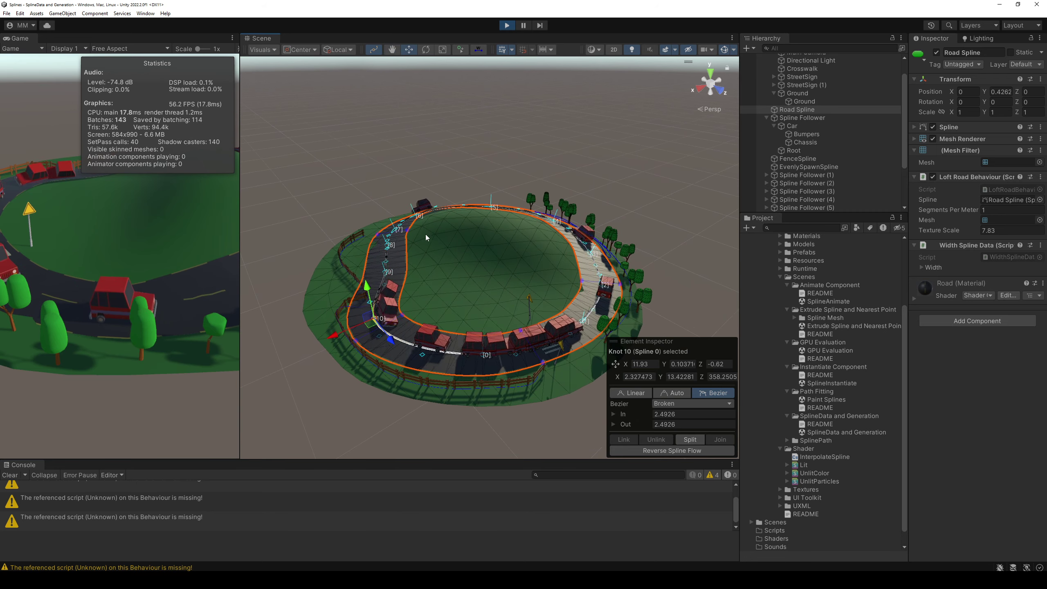
{"action": "left_click_drag", "start_coordinate": [386, 172], "coordinate": [381, 141]}
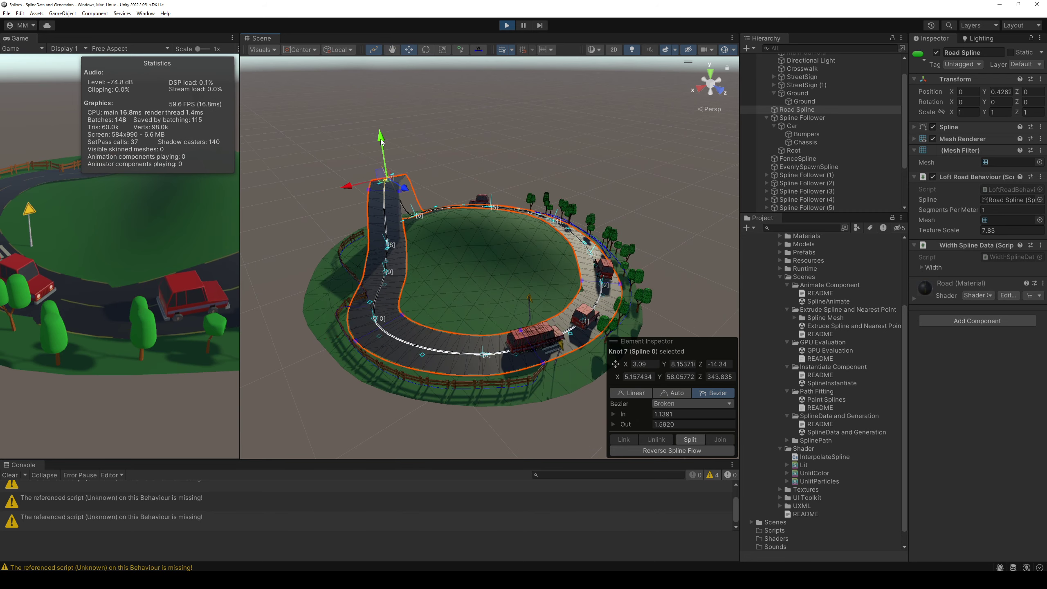
{"action": "mouse_move", "coordinate": [352, 263]}
{"action": "left_mouse_down", "text": "alt"}
{"action": "mouse_move", "coordinate": [607, 237]}
{"action": "mouse_move", "coordinate": [518, 261]}
{"action": "left_mouse_up", "text": "alt"}
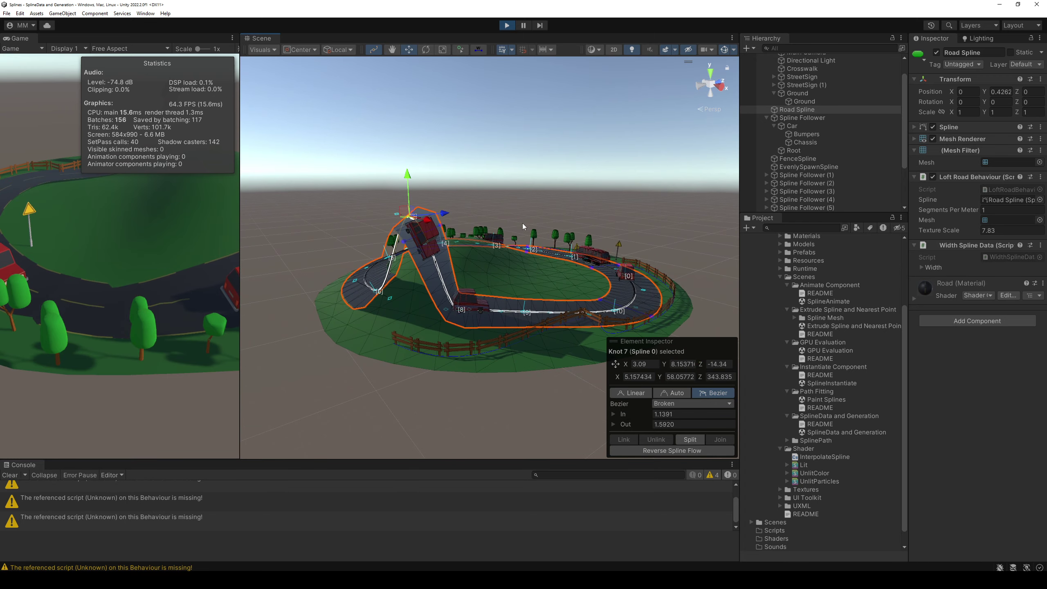
{"action": "left_click_drag", "start_coordinate": [448, 245], "coordinate": [556, 243], "text": "alt"}
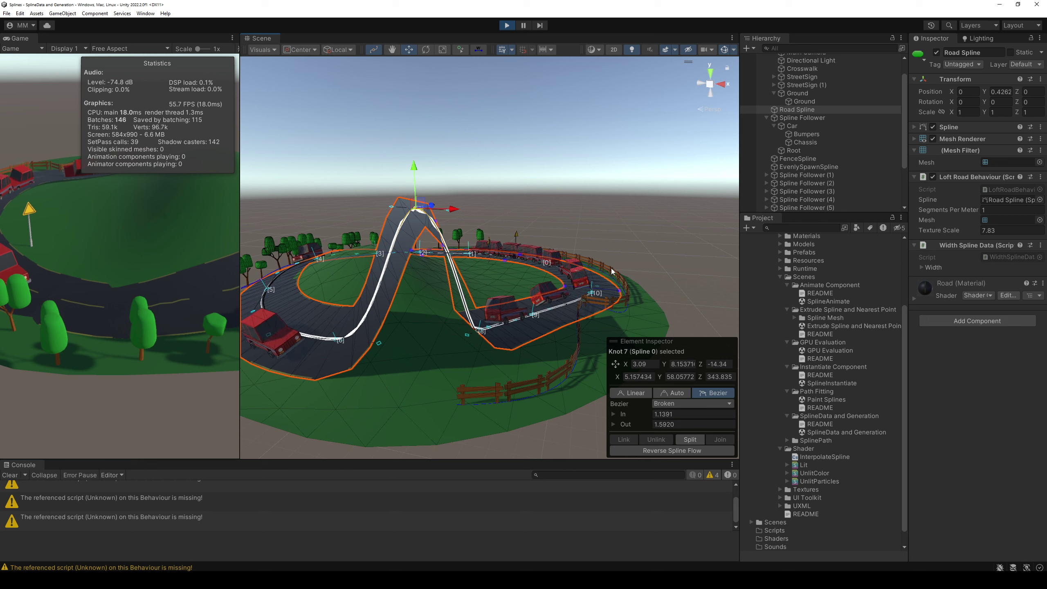
{"action": "left_click_drag", "start_coordinate": [526, 265], "coordinate": [553, 279], "text": "alt"}
{"action": "left_click_drag", "start_coordinate": [564, 332], "coordinate": [602, 355], "text": "alt"}
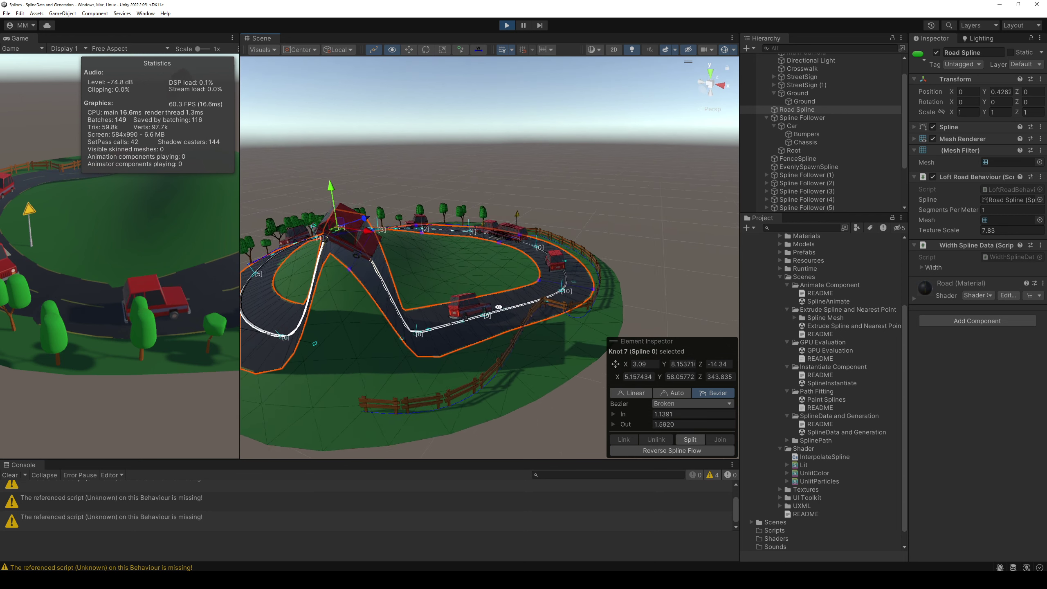
Auto-smooth knot 7's tangents, shift it sideways and lower it to flatten the ramp
{"action": "left_click", "coordinate": [677, 391]}
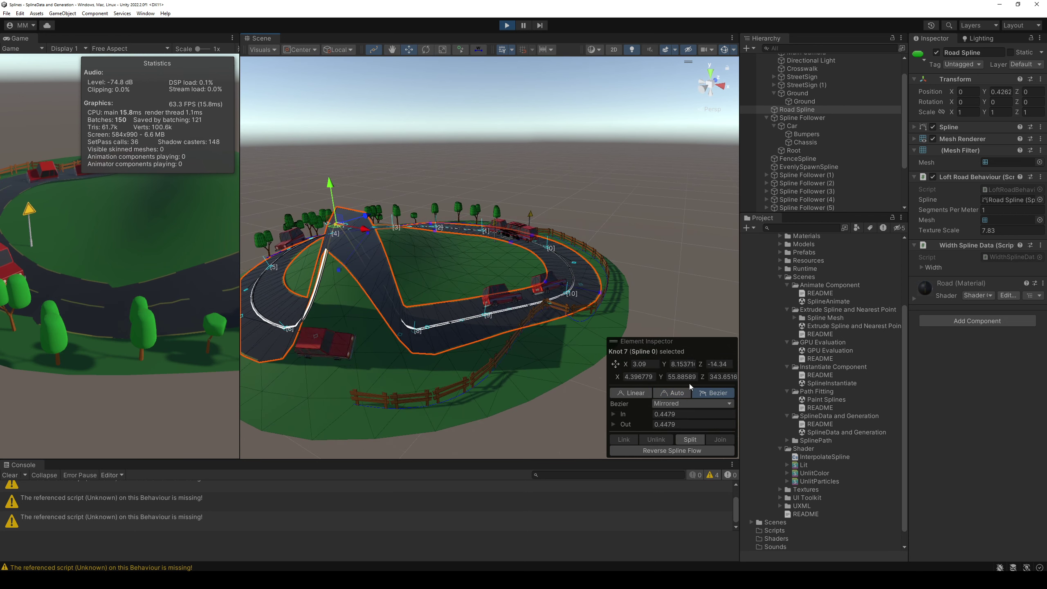
{"action": "left_click_drag", "start_coordinate": [365, 230], "coordinate": [337, 234]}
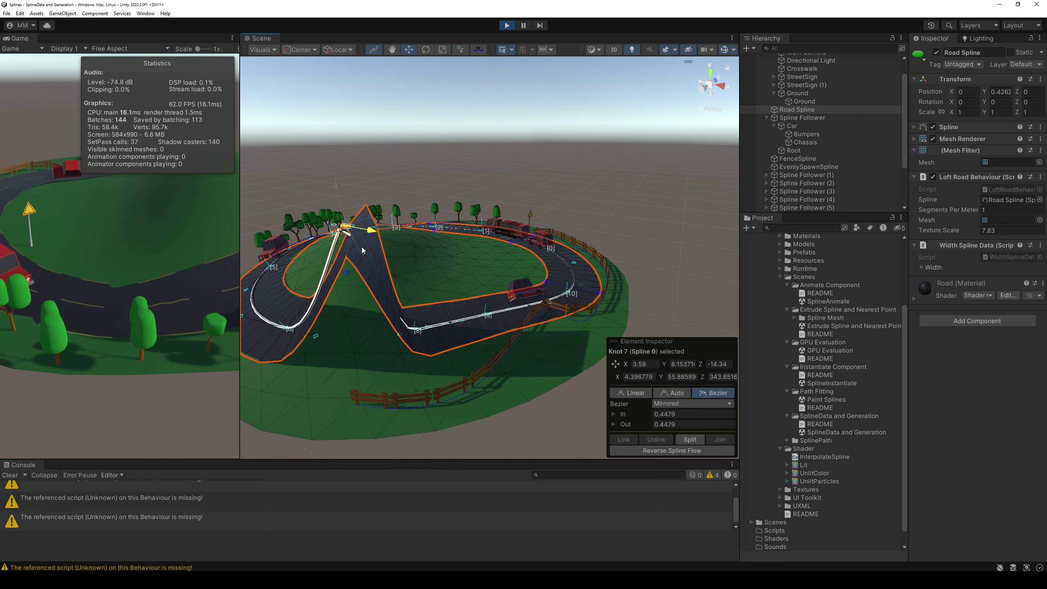
{"action": "left_click_drag", "start_coordinate": [316, 182], "coordinate": [333, 267]}
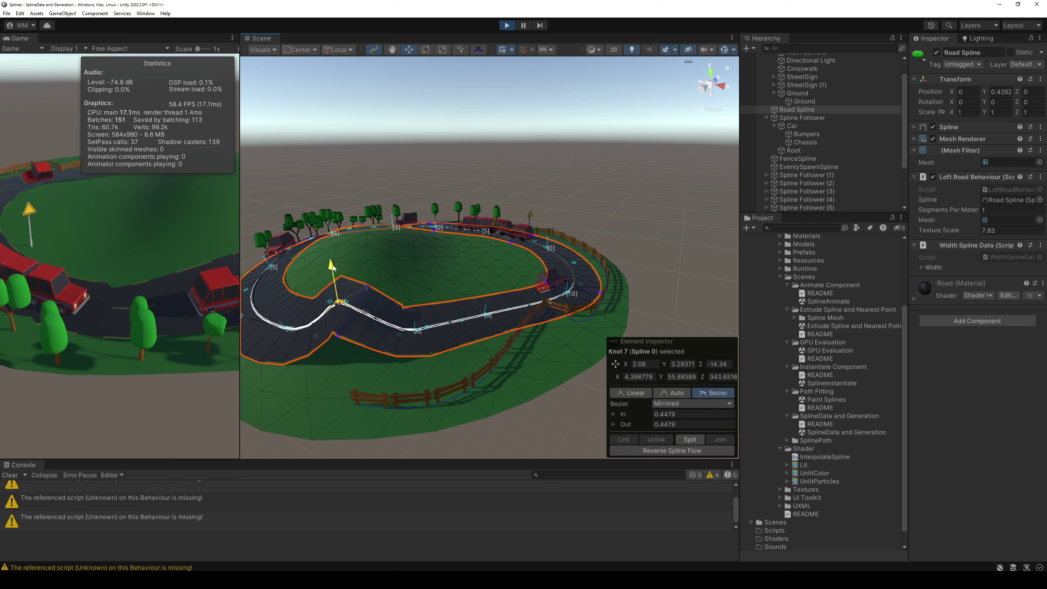
{"action": "left_click_drag", "start_coordinate": [450, 269], "coordinate": [485, 310], "text": "alt"}
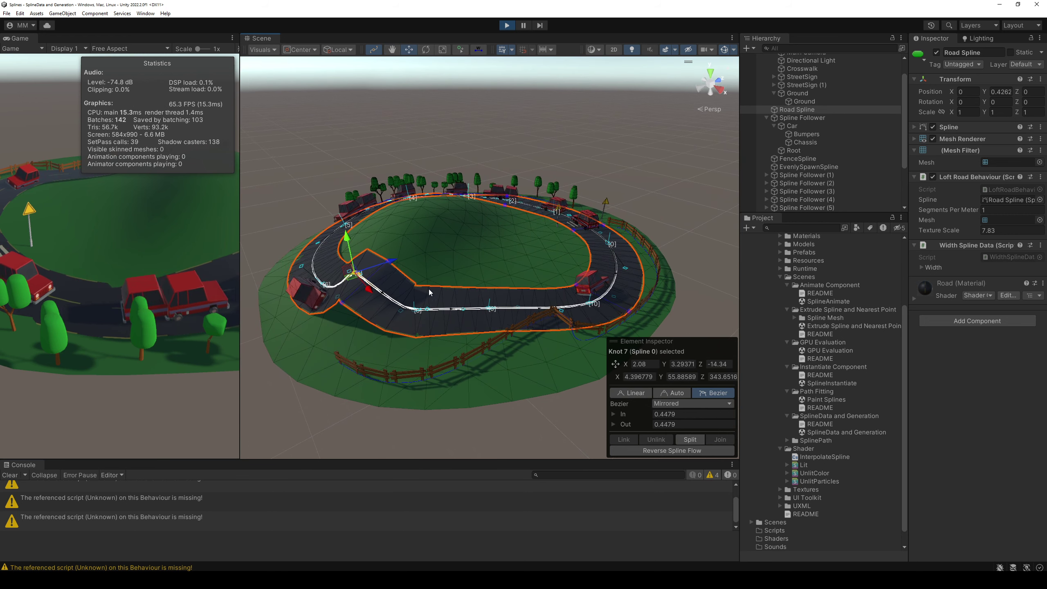
Lower knot 9 to sink that road section
{"action": "left_click", "coordinate": [487, 310]}
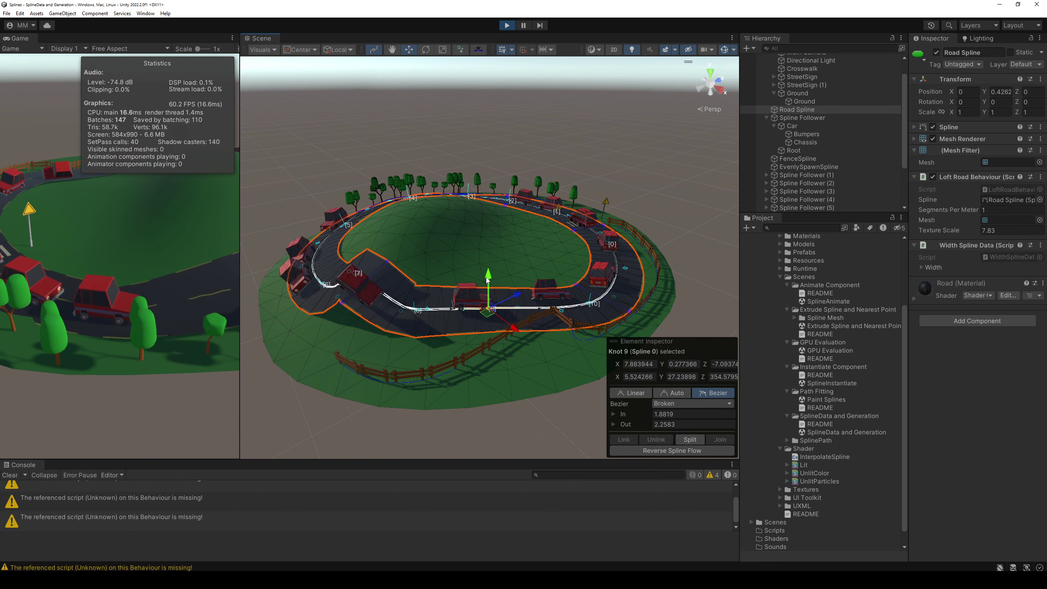
{"action": "mouse_move", "coordinate": [488, 279]}
{"action": "left_mouse_down"}
{"action": "mouse_move", "coordinate": [487, 312]}
{"action": "mouse_move", "coordinate": [477, 251]}
{"action": "left_mouse_up"}
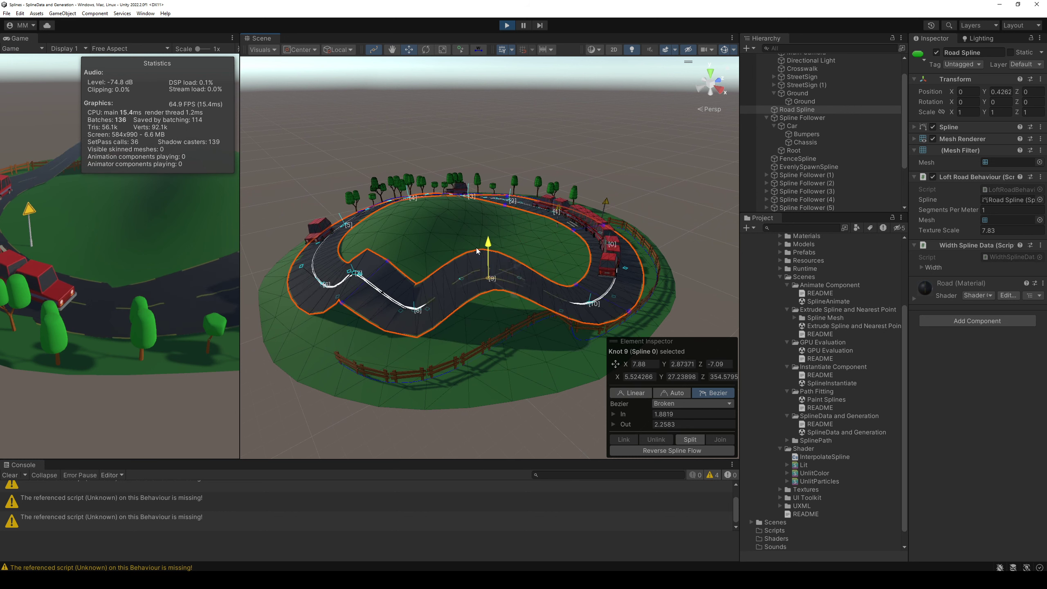
{"action": "left_click_drag", "start_coordinate": [378, 225], "coordinate": [373, 232], "text": "alt"}
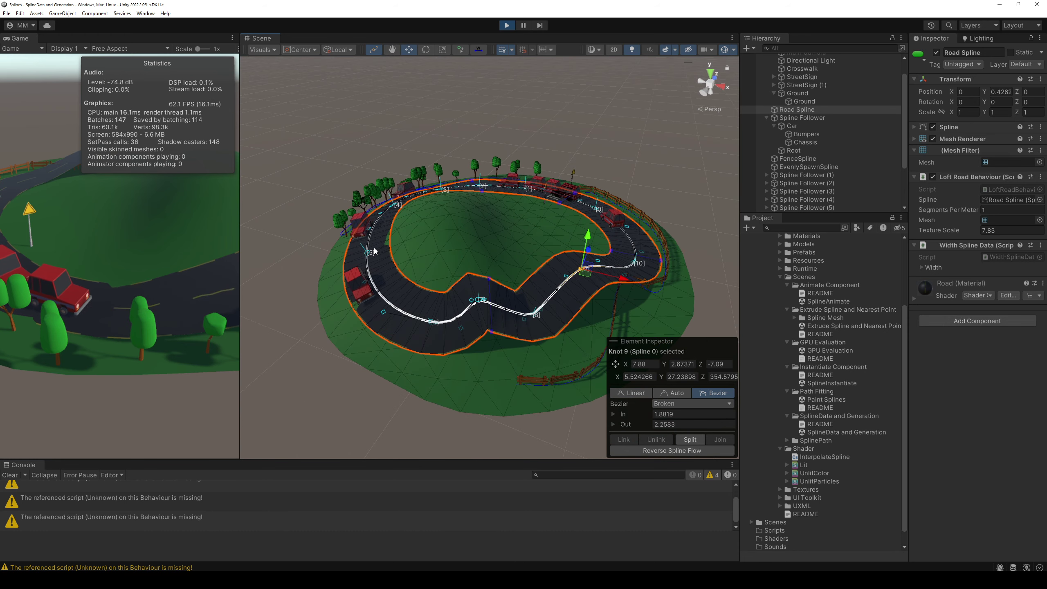
Stretch knot 5's In tangent out to magnitude 27.43 to widen the curve
{"action": "left_click", "coordinate": [373, 232]}
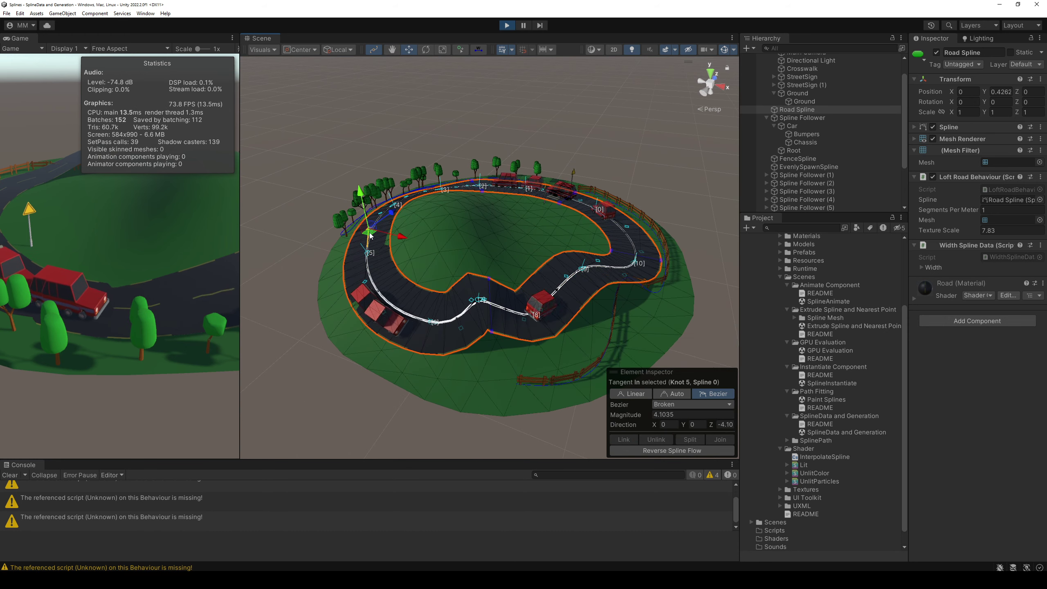
{"action": "left_click_drag", "start_coordinate": [370, 235], "coordinate": [264, 198]}
{"action": "mouse_move", "coordinate": [428, 246]}
{"action": "left_mouse_down", "text": "alt"}
{"action": "mouse_move", "coordinate": [419, 291]}
{"action": "mouse_move", "coordinate": [459, 280]}
{"action": "left_mouse_up", "text": "alt"}
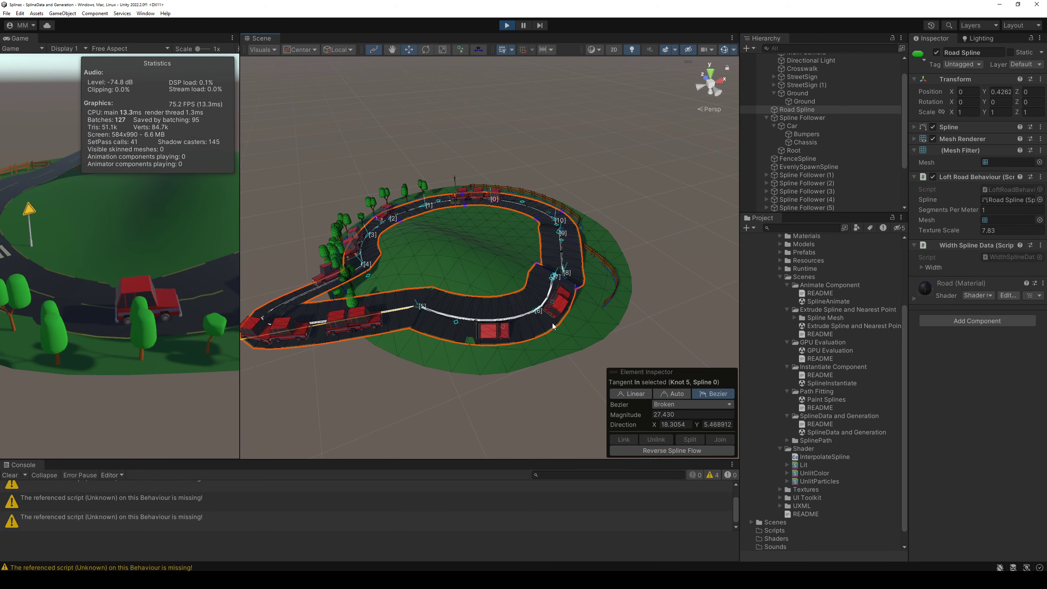
{"action": "left_click_drag", "start_coordinate": [583, 308], "coordinate": [420, 158], "text": "alt"}
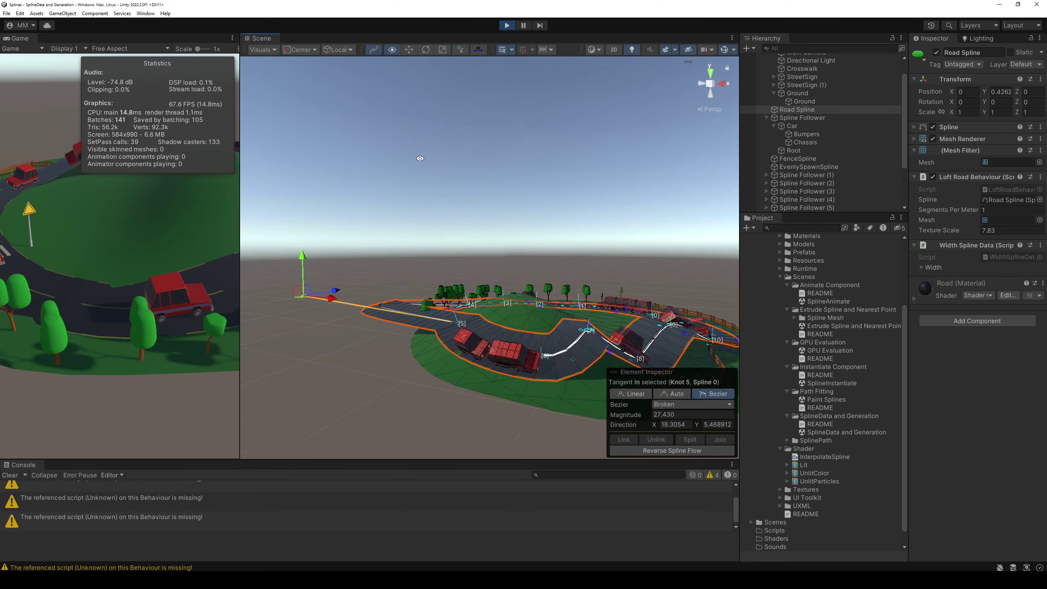
{"action": "key", "text": "f"}
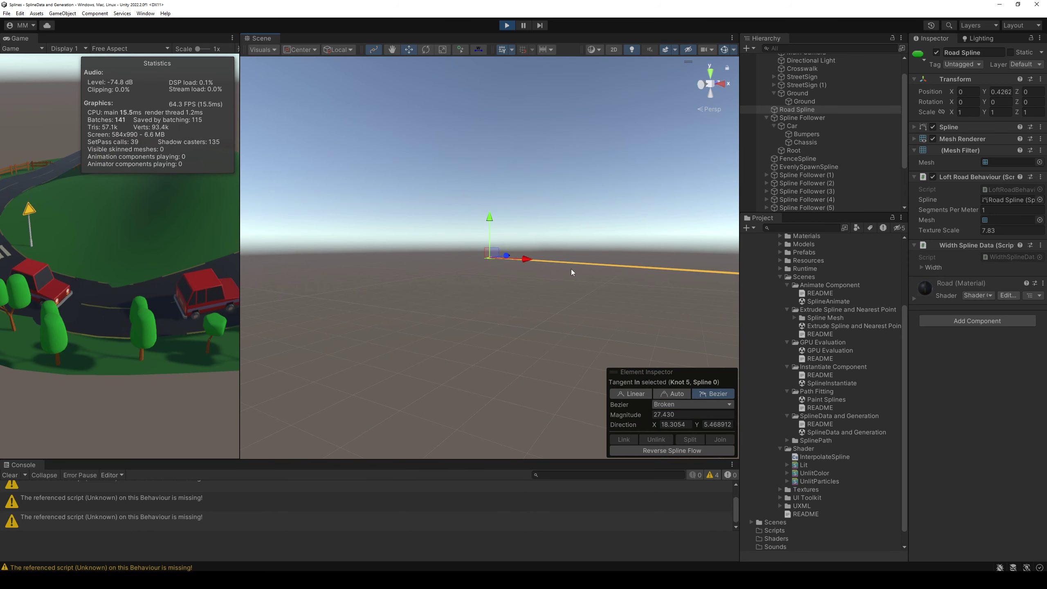
{"action": "scroll", "coordinate": [571, 272], "scroll_direction": "down", "scroll_amount": 5}
{"action": "left_click", "coordinate": [642, 236]}
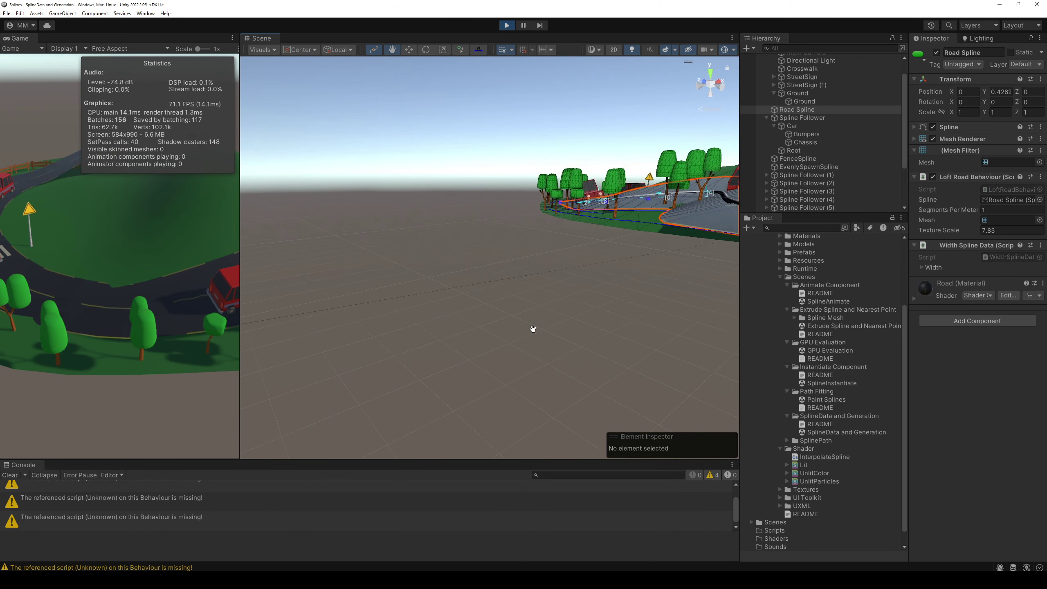
Frame knots 4 and 5 to review the reshaped bends of the road
{"action": "left_click", "coordinate": [700, 197]}
{"action": "key", "text": "f"}
{"action": "scroll", "coordinate": [509, 256], "scroll_direction": "down", "scroll_amount": 3}
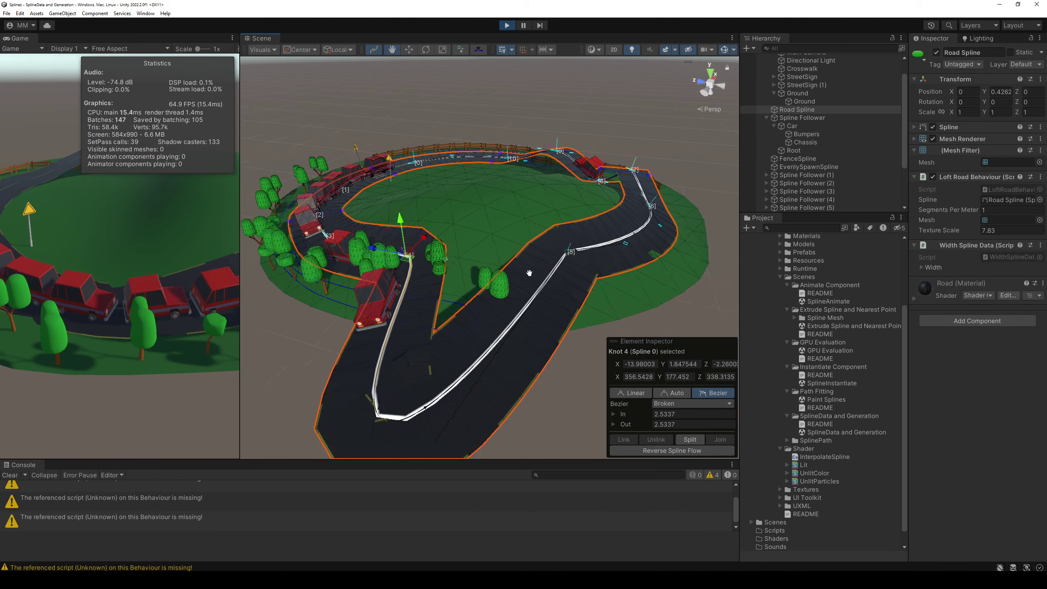
{"action": "left_click_drag", "start_coordinate": [509, 256], "coordinate": [467, 259], "text": "alt"}
{"action": "left_click", "coordinate": [468, 259]}
{"action": "key", "text": "f"}
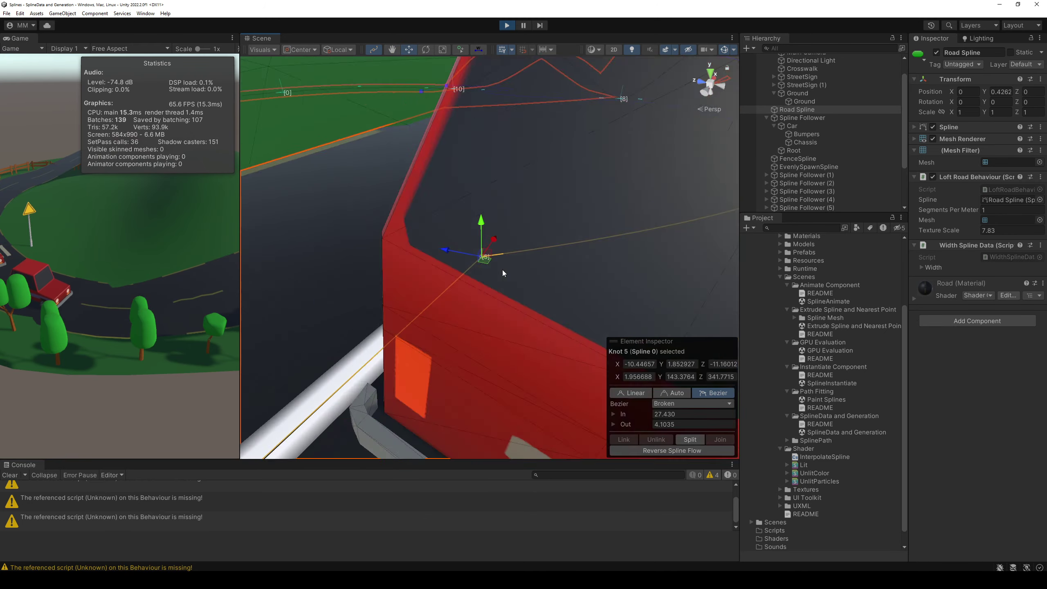
{"action": "scroll", "coordinate": [500, 296], "scroll_direction": "down", "scroll_amount": 10}
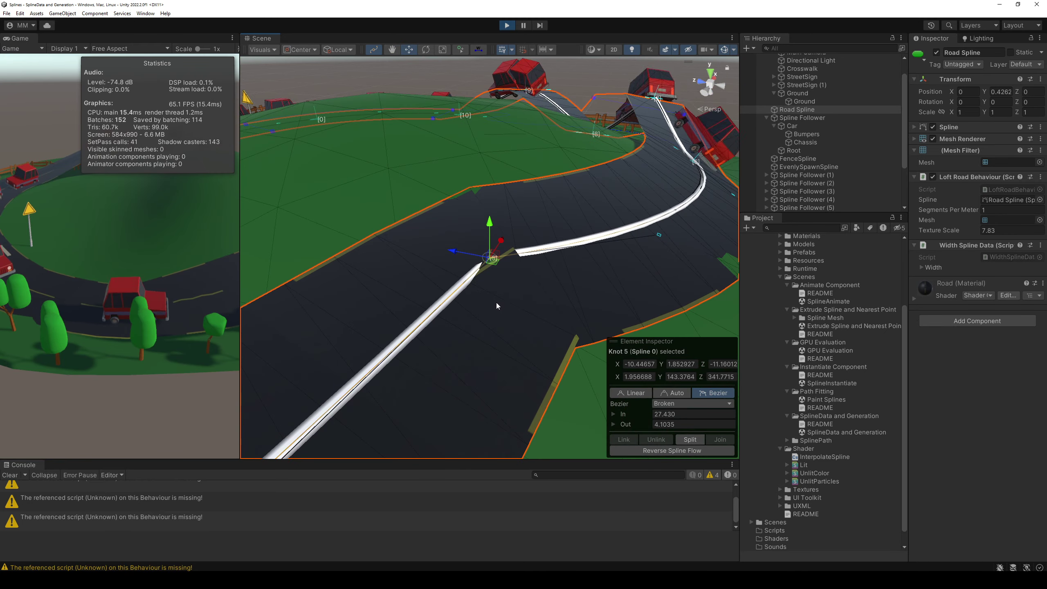
{"action": "mouse_move", "coordinate": [491, 307]}
{"action": "left_mouse_down", "text": "alt"}
{"action": "mouse_move", "coordinate": [426, 282]}
{"action": "mouse_move", "coordinate": [479, 308]}
{"action": "left_mouse_up", "text": "alt"}
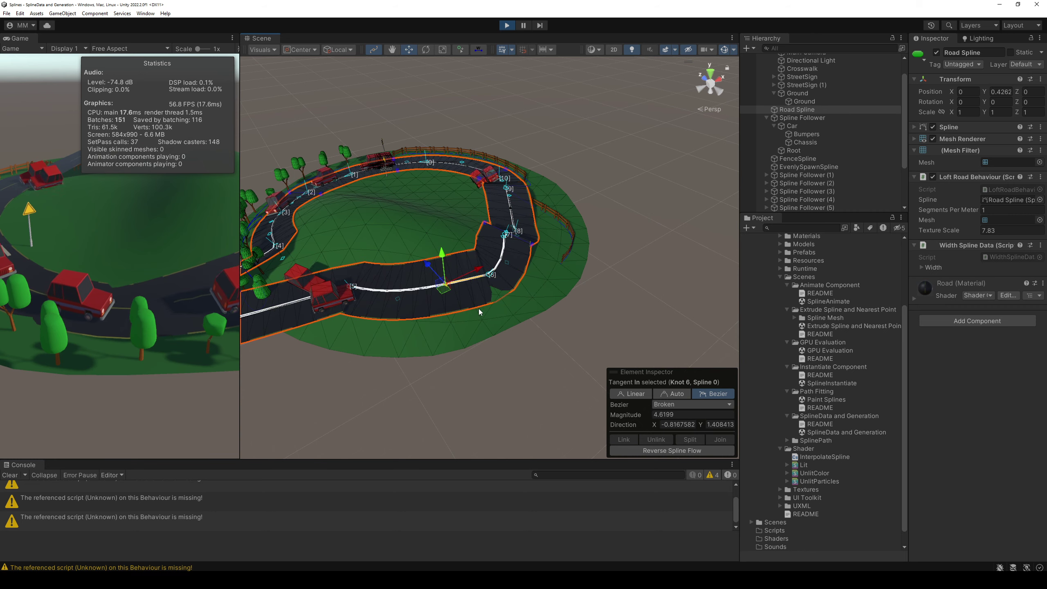
Shorten knot 6's in-tangent to magnitude 3.6966, then clear the selection
{"action": "key", "text": "f"}
{"action": "scroll", "coordinate": [478, 309], "scroll_direction": "down", "scroll_amount": 3}
{"action": "scroll", "coordinate": [478, 310], "scroll_direction": "down", "scroll_amount": 3}
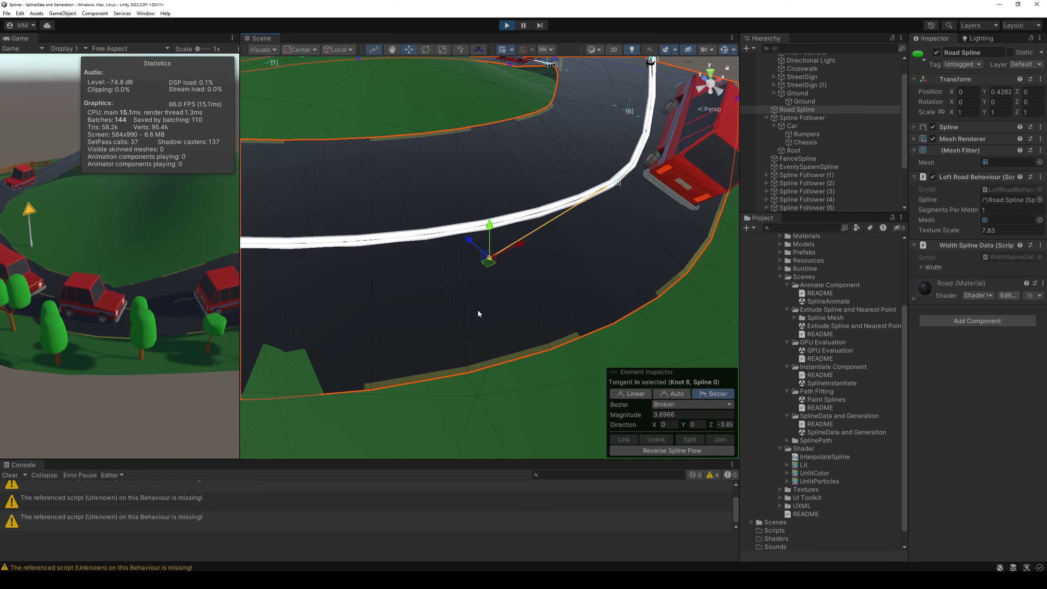
{"action": "scroll", "coordinate": [478, 310], "scroll_direction": "down", "scroll_amount": 3}
{"action": "scroll", "coordinate": [476, 309], "scroll_direction": "down", "scroll_amount": 2}
{"action": "left_click", "coordinate": [547, 224]}
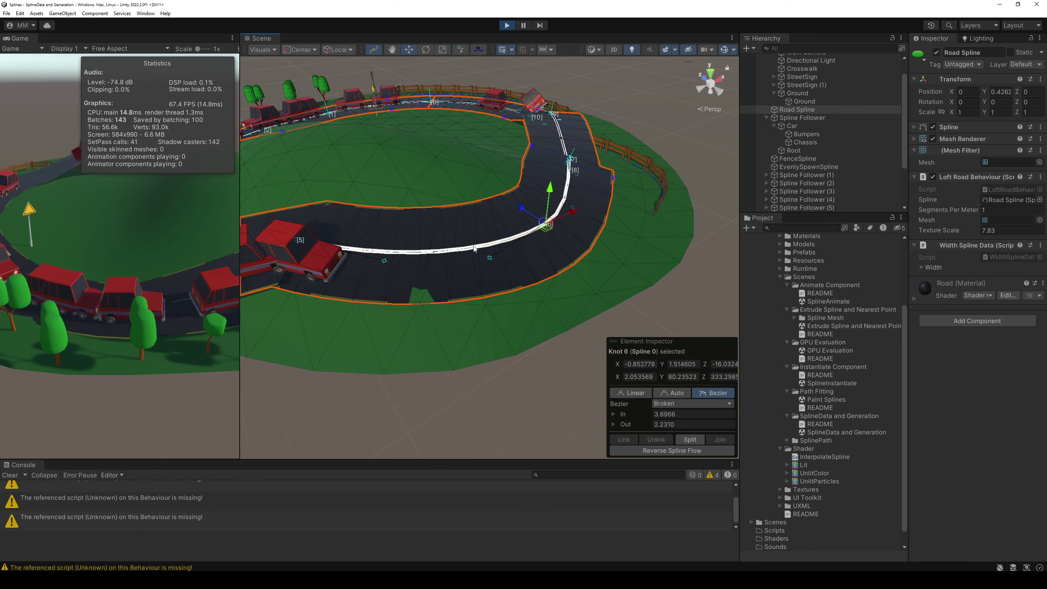
{"action": "key", "text": "shift+d"}
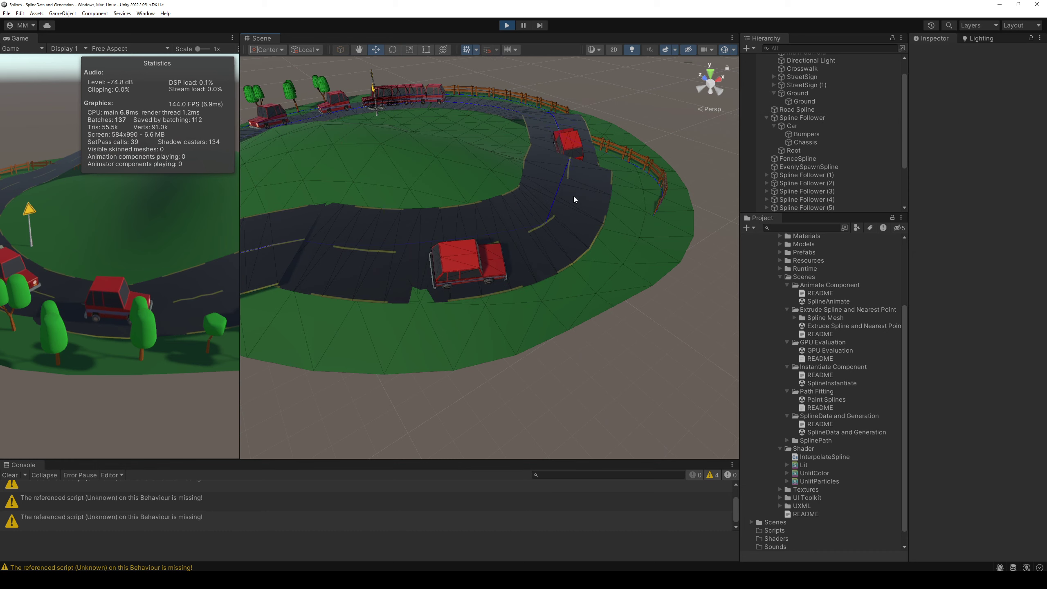
Rotate the Road Spline onto its side to X 72.196 and orbit to inspect it
{"action": "scroll", "coordinate": [574, 196], "scroll_direction": "down", "scroll_amount": 5}
{"action": "left_click_drag", "start_coordinate": [532, 257], "coordinate": [381, 230], "text": "alt"}
{"action": "scroll", "coordinate": [457, 262], "scroll_direction": "up", "scroll_amount": 2}
{"action": "left_click", "coordinate": [456, 261]}
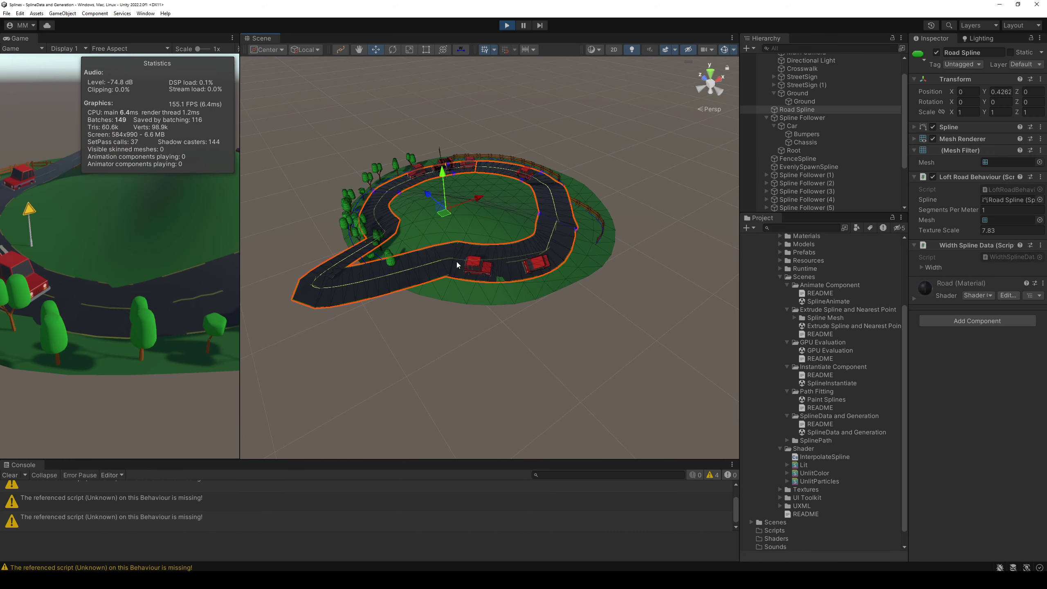
{"action": "mouse_move", "coordinate": [456, 262]}
{"action": "left_mouse_down", "text": "alt"}
{"action": "mouse_move", "coordinate": [475, 257]}
{"action": "mouse_move", "coordinate": [493, 208]}
{"action": "mouse_move", "coordinate": [476, 117]}
{"action": "mouse_move", "coordinate": [864, 196]}
{"action": "left_mouse_up", "text": "alt"}
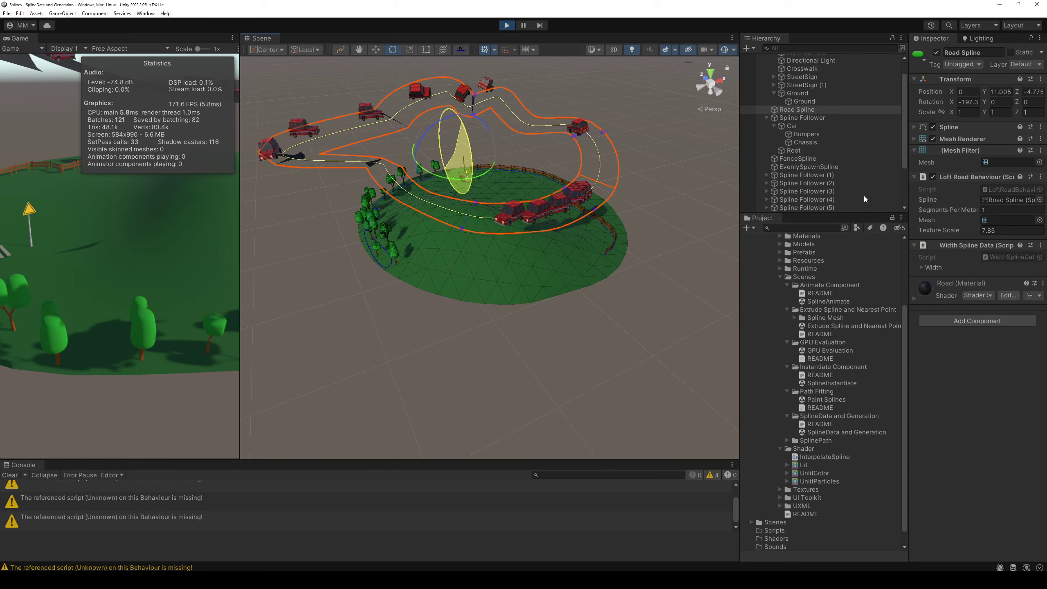
{"action": "mouse_move", "coordinate": [865, 196]}
{"action": "left_mouse_down"}
{"action": "mouse_move", "coordinate": [668, 133]}
{"action": "mouse_move", "coordinate": [351, 106]}
{"action": "mouse_move", "coordinate": [384, 161]}
{"action": "mouse_move", "coordinate": [504, 158]}
{"action": "mouse_move", "coordinate": [480, 202]}
{"action": "left_mouse_up"}
{"action": "left_click_drag", "start_coordinate": [410, 155], "coordinate": [489, 147], "text": "alt"}
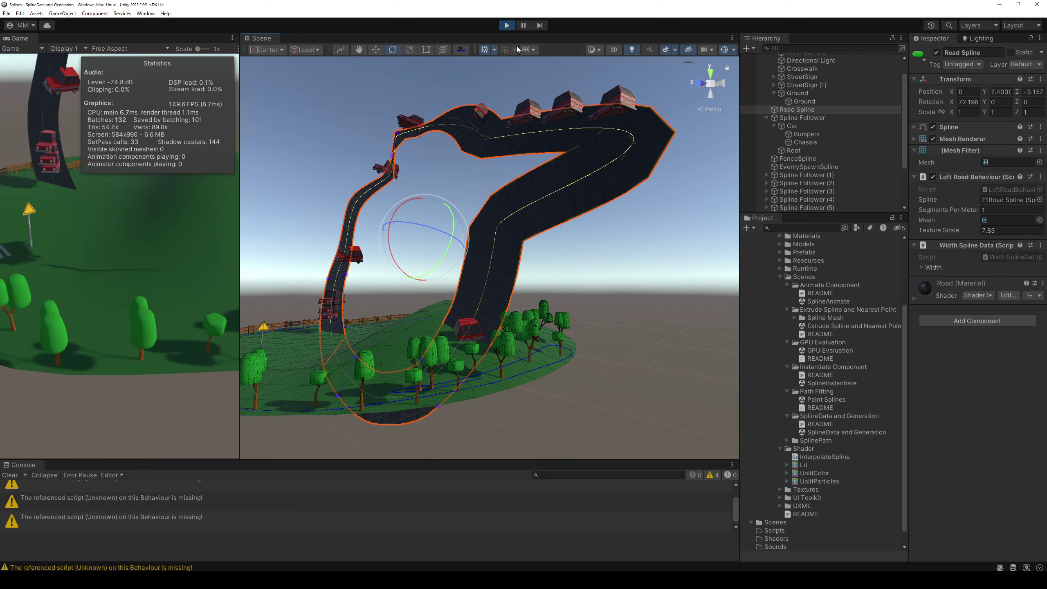
Stop play mode and open the SplinePath Sample scene from the SplinePath folder
{"action": "left_click", "coordinate": [507, 26]}
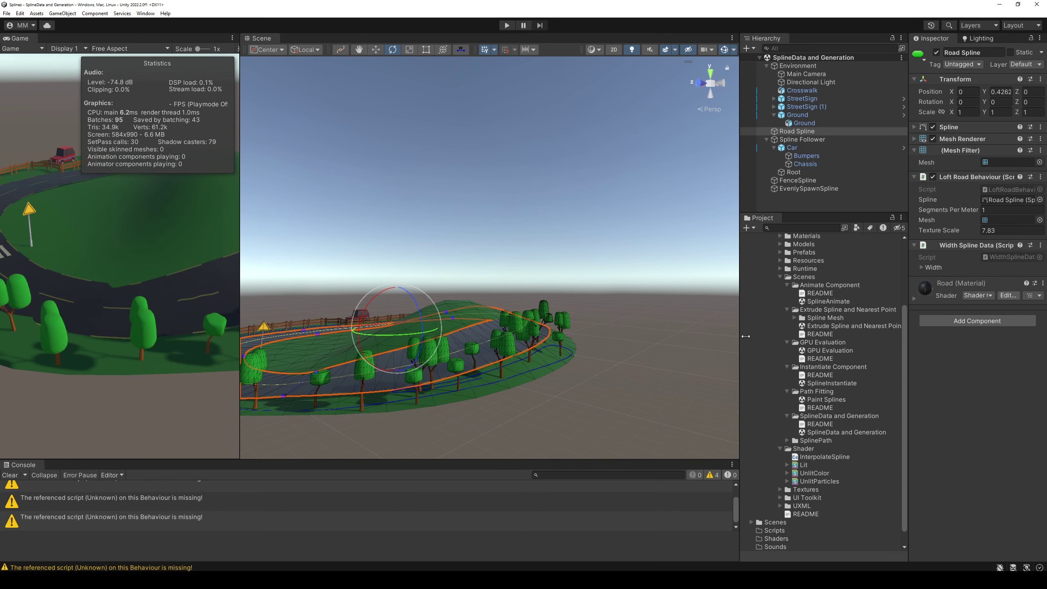
{"action": "left_click", "coordinate": [840, 439]}
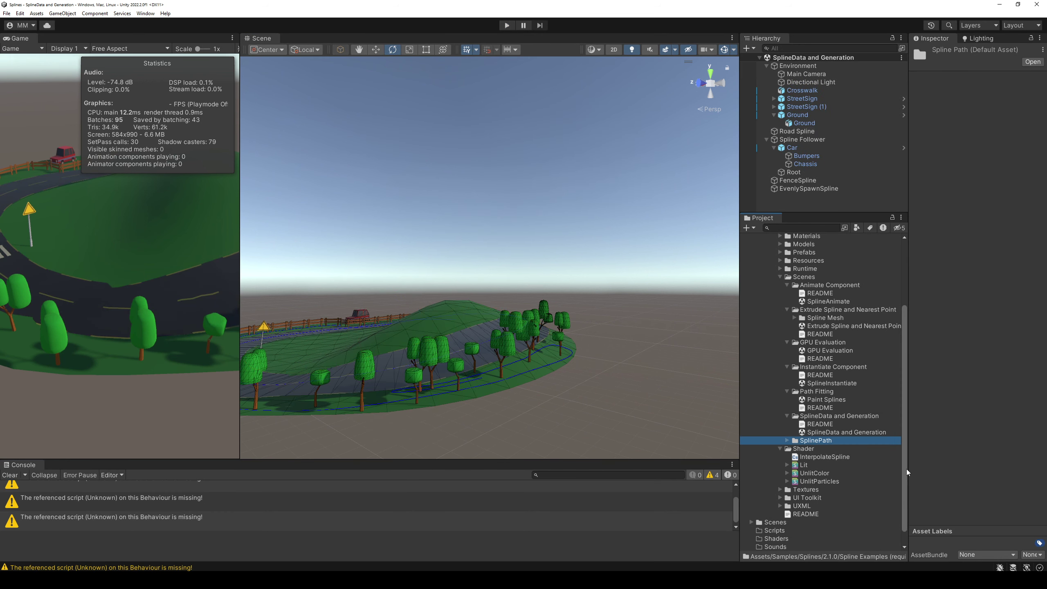
{"action": "key", "text": "Right"}
{"action": "key", "text": "Down"}
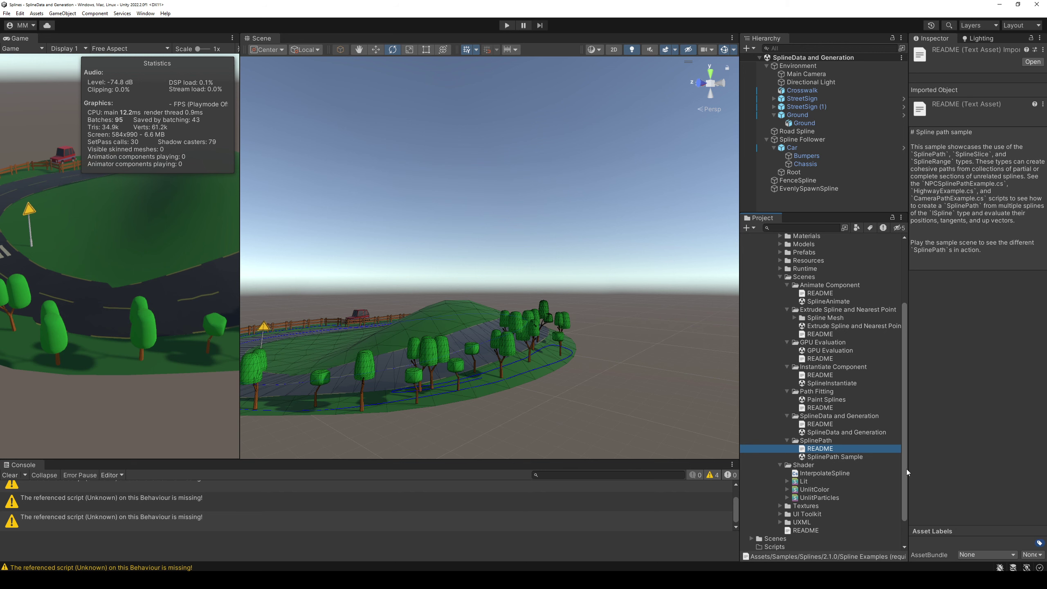
{"action": "key", "text": "Down"}
{"action": "key", "text": "Return"}
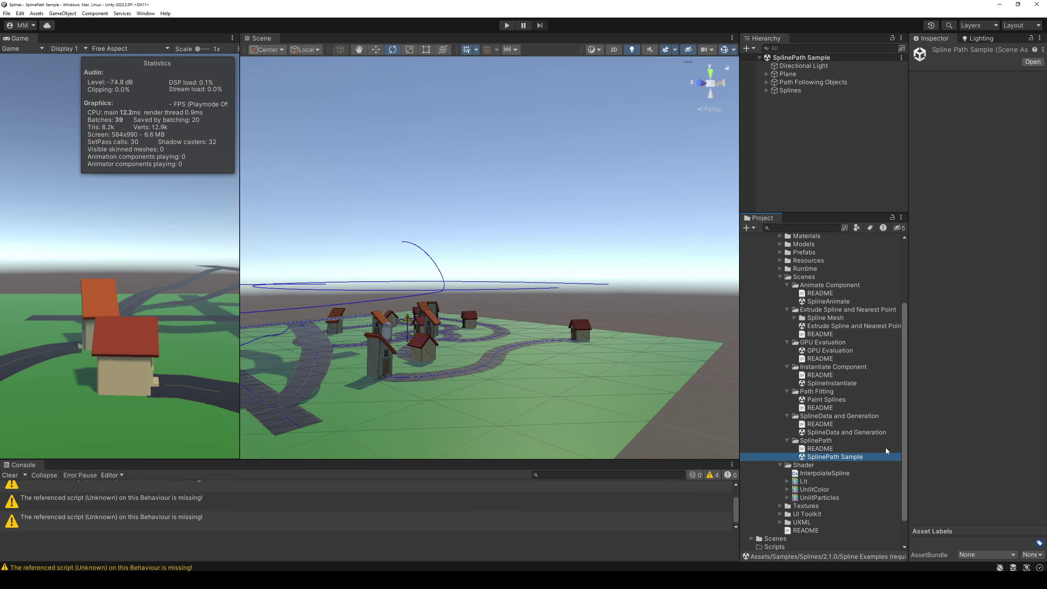
Run the scene and frame the NPC capsule travelling along the town roads
{"action": "left_click", "coordinate": [507, 25]}
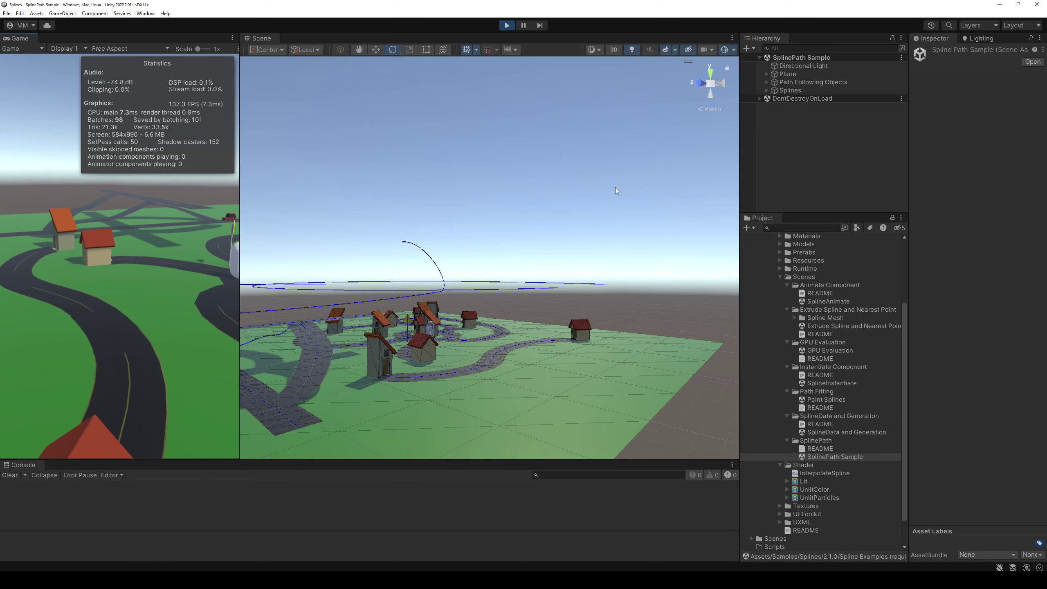
{"action": "mouse_move", "coordinate": [615, 186]}
{"action": "right_mouse_down"}
{"action": "mouse_move", "coordinate": [569, 214]}
{"action": "mouse_move", "coordinate": [550, 298]}
{"action": "right_mouse_up"}
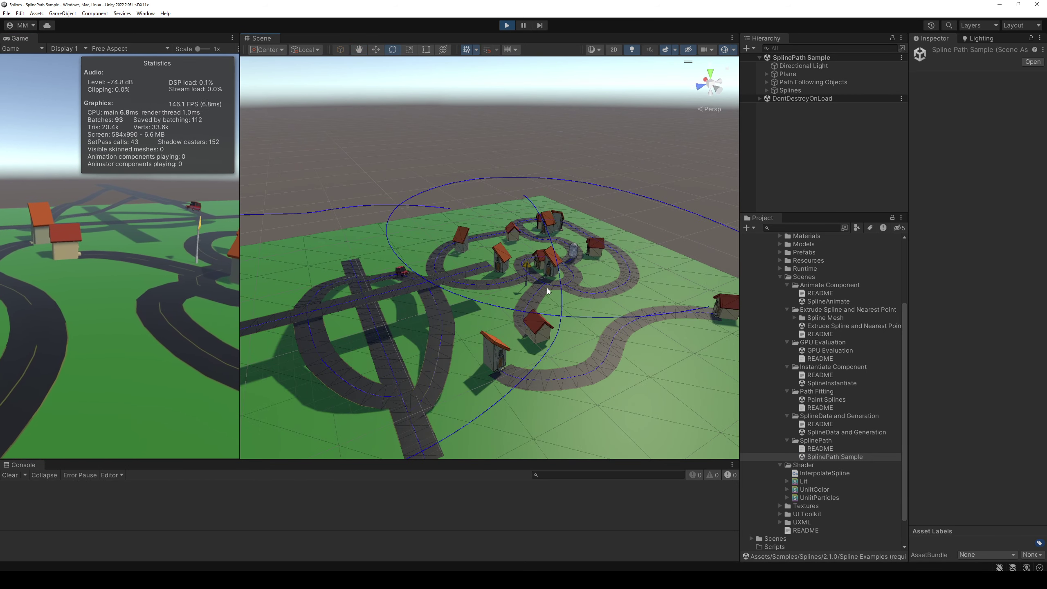
{"action": "left_click", "coordinate": [575, 244]}
{"action": "key", "text": "f"}
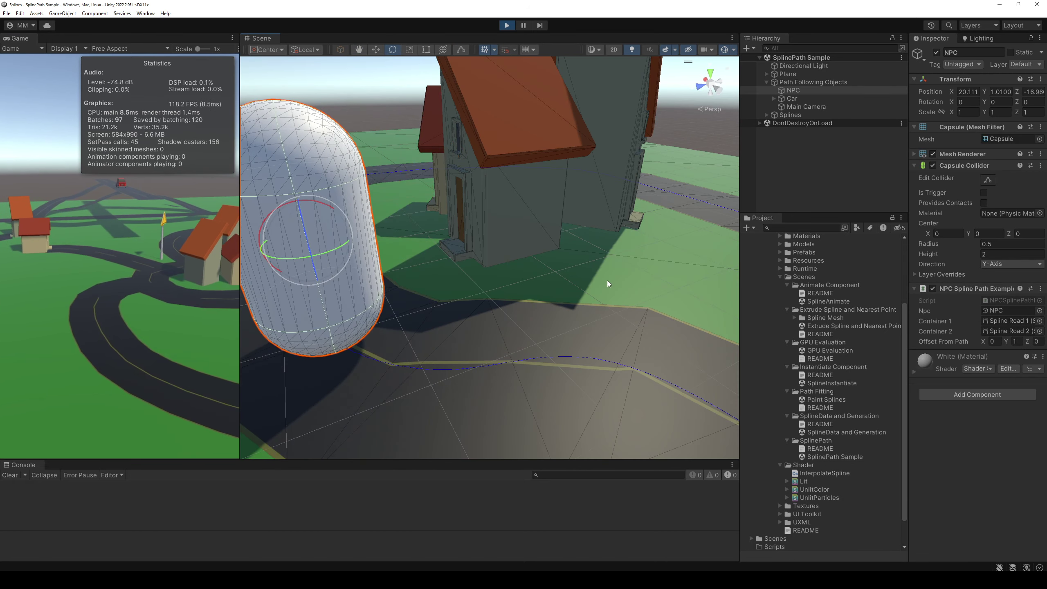
{"action": "scroll", "coordinate": [510, 277], "scroll_direction": "down", "scroll_amount": 10}
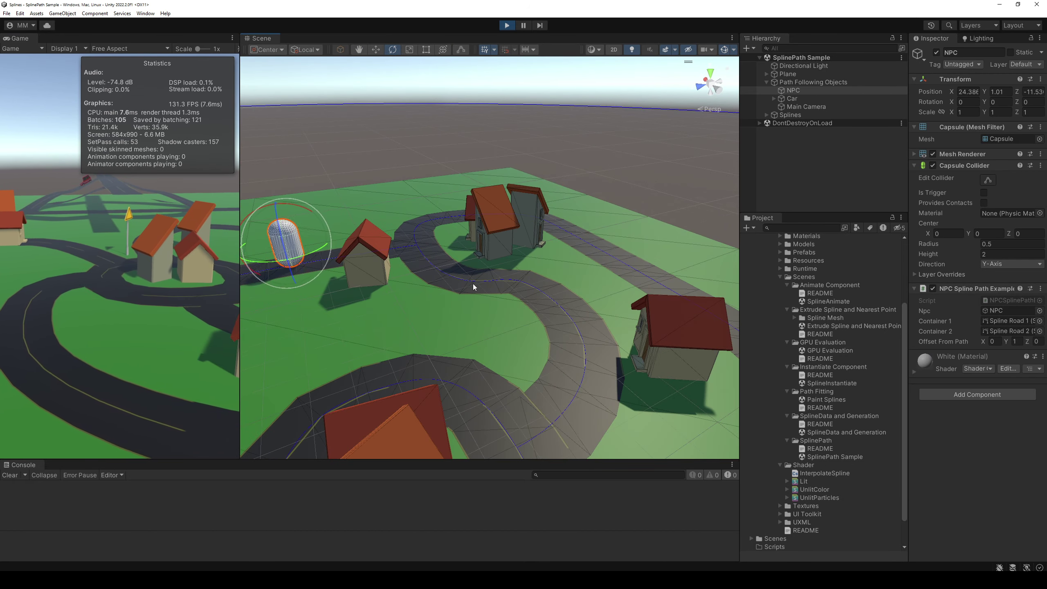
{"action": "right_click_drag", "start_coordinate": [473, 283], "coordinate": [370, 364]}
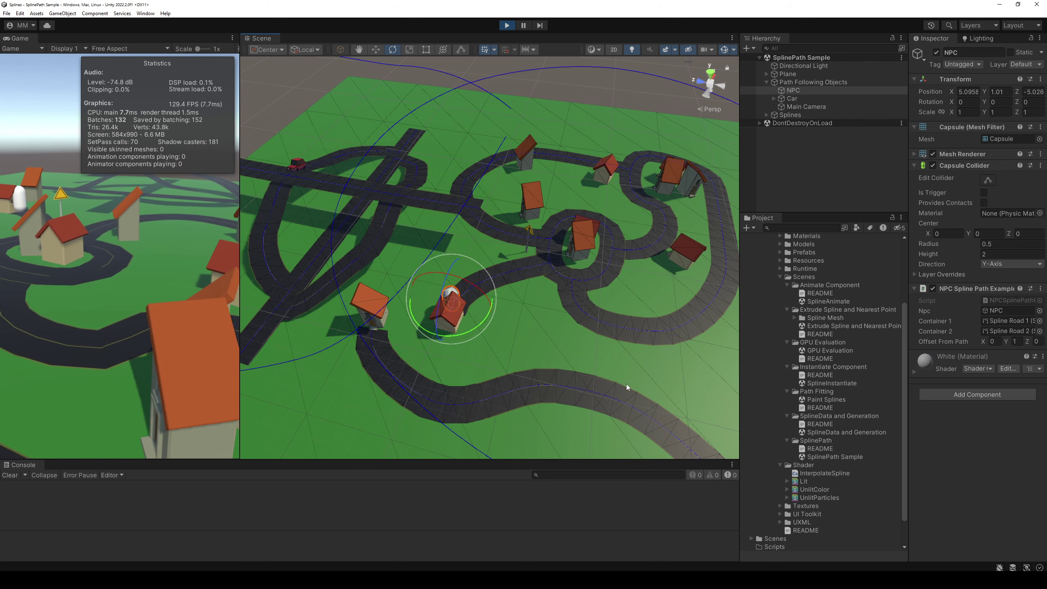
Open NPCSplinePathExample.cs in Visual Studio and scroll through its Update() method
{"action": "double_click", "coordinate": [1006, 298]}
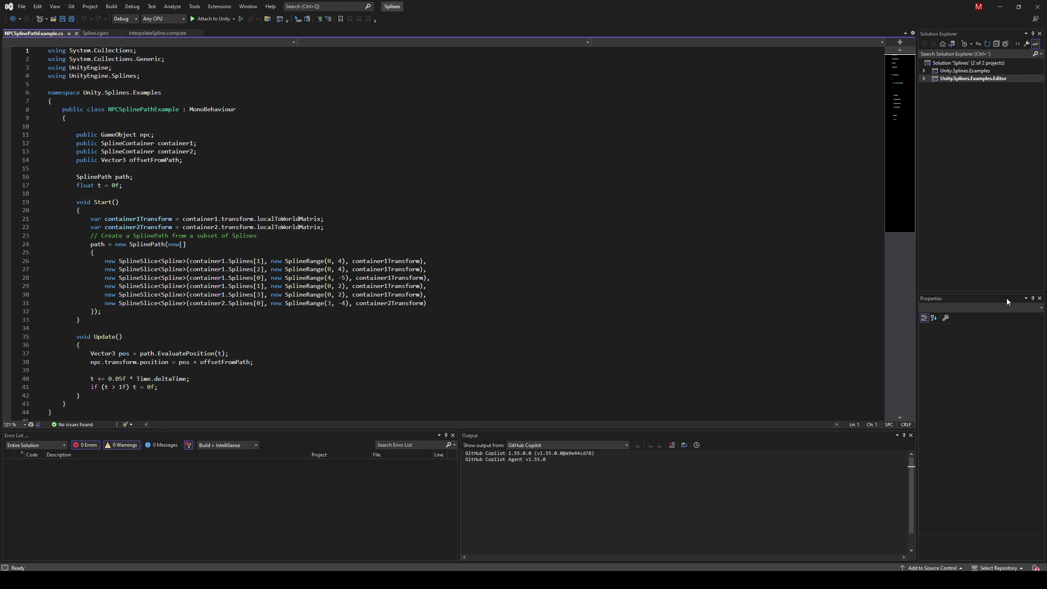
{"action": "scroll", "coordinate": [333, 248], "scroll_direction": "down", "scroll_amount": 7}
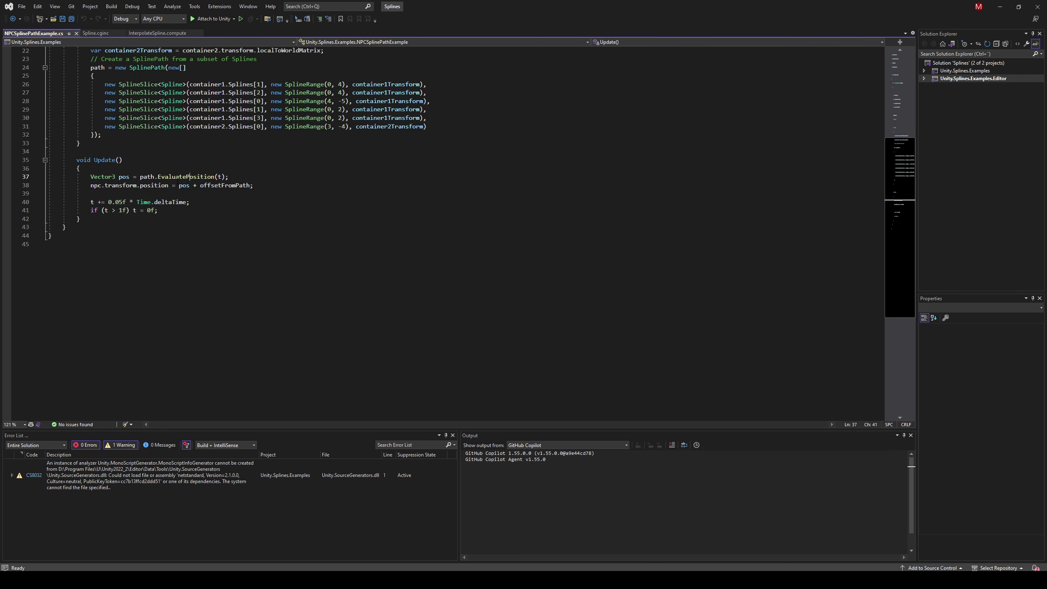
{"action": "scroll", "coordinate": [160, 212], "scroll_direction": "up", "scroll_amount": 5}
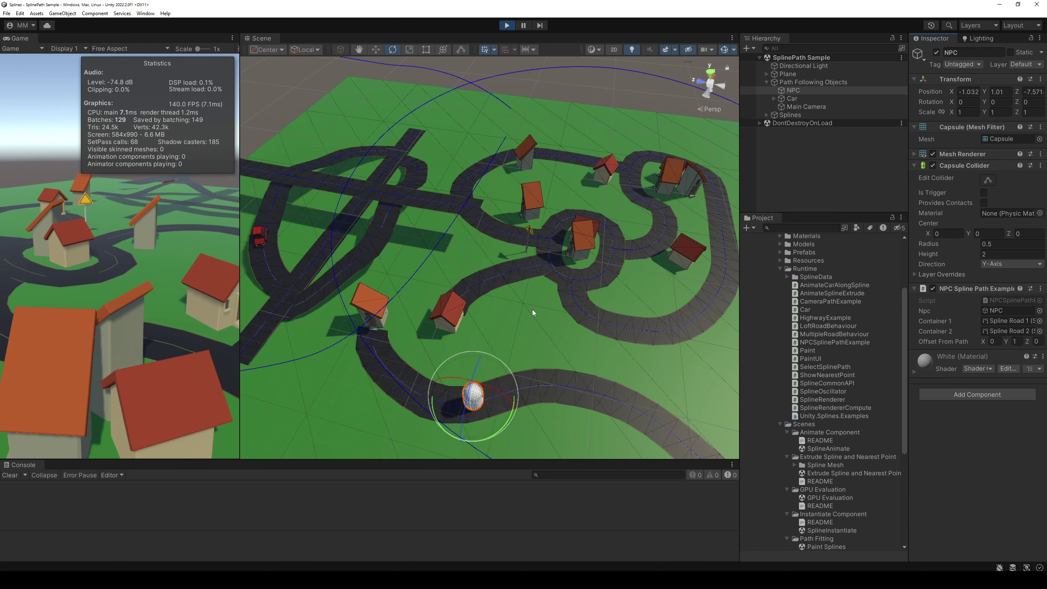
Duplicate the NPC capsule repeatedly with Ctrl+D, up to NPC (205)
{"action": "scroll", "coordinate": [555, 333], "scroll_direction": "down", "scroll_amount": 2}
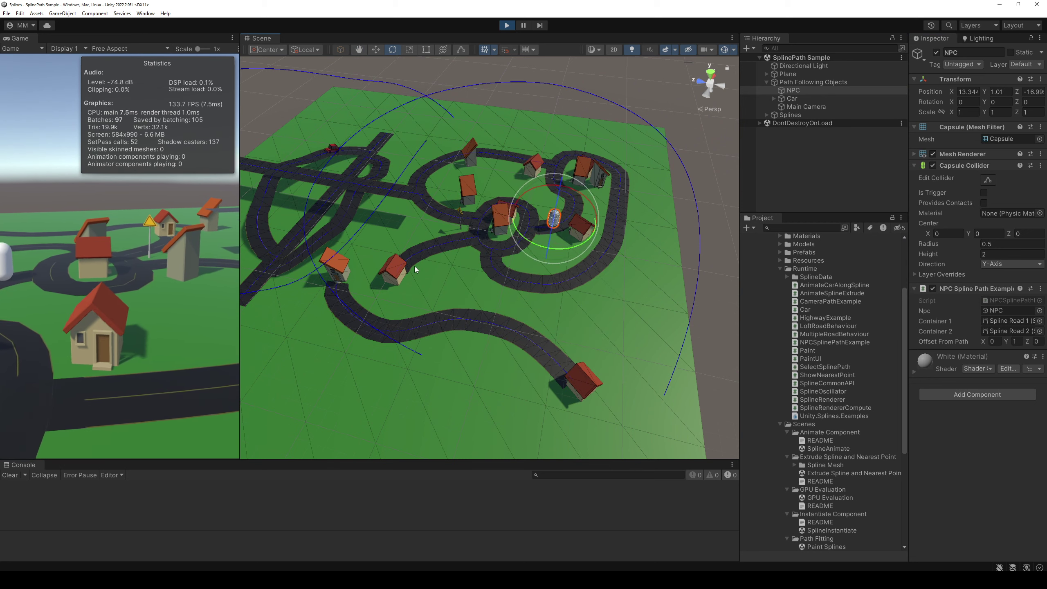
{"action": "key", "text": "ctrl+d"}
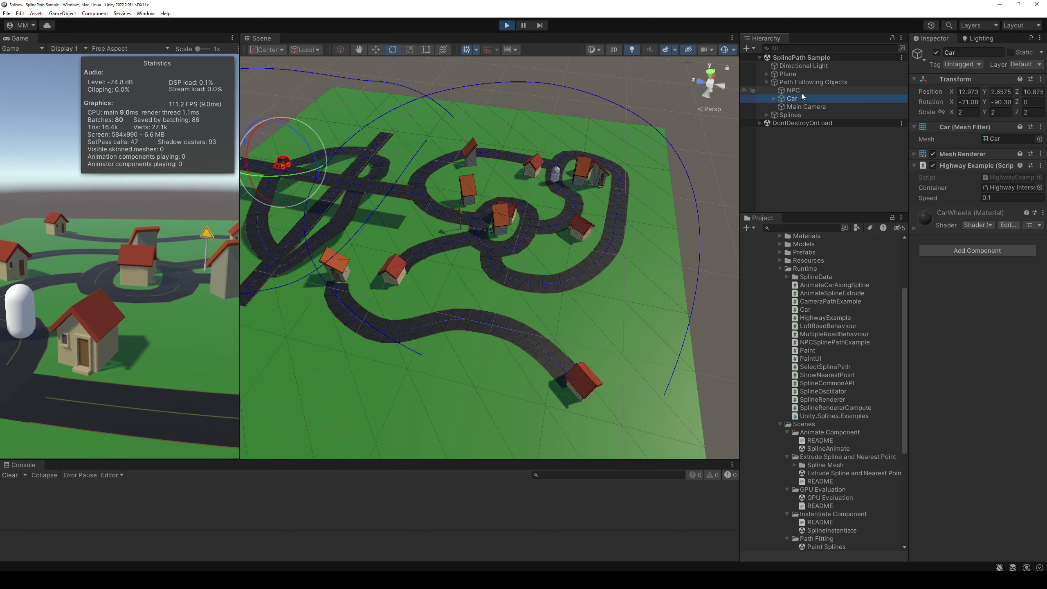
{"action": "key", "text": "ctrl+d"}
{"action": "key", "text": "ctrl+d"}
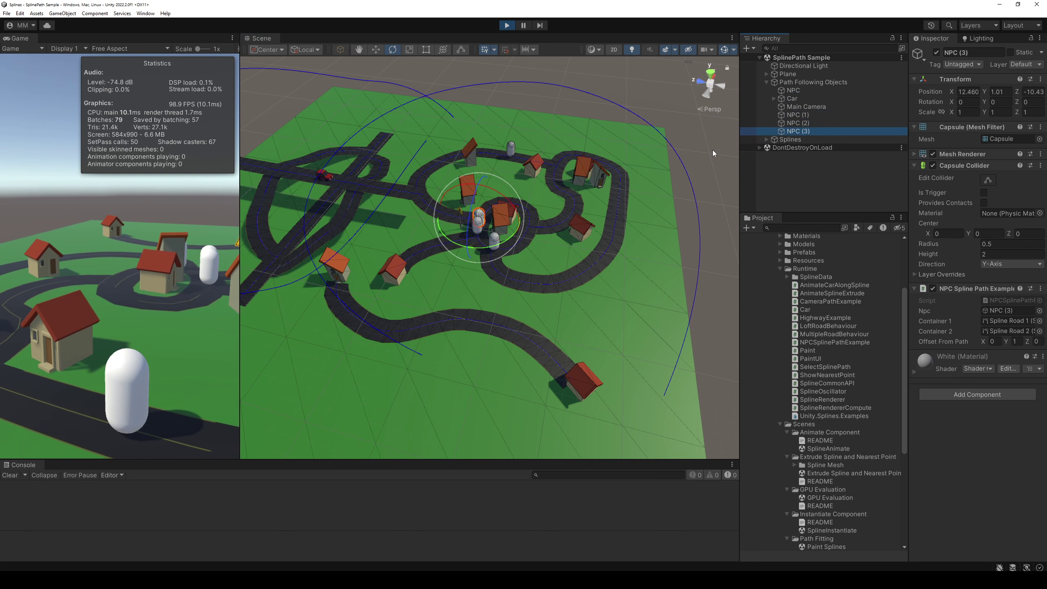
{"action": "key", "text": "ctrl+d"}
{"action": "key", "text": "ctrl+d"}
{"action": "key", "text": "ctrl+d"}
{"action": "key", "text": "ctrl+d"}
{"action": "key", "text": "ctrl+d"}
{"action": "key", "text": "ctrl+d"}
{"action": "key", "text": "ctrl+d"}
{"action": "key", "text": "ctrl+d"}
{"action": "key", "text": "ctrl+d"}
{"action": "key", "text": "ctrl+d"}
{"action": "key", "text": "ctrl+d"}
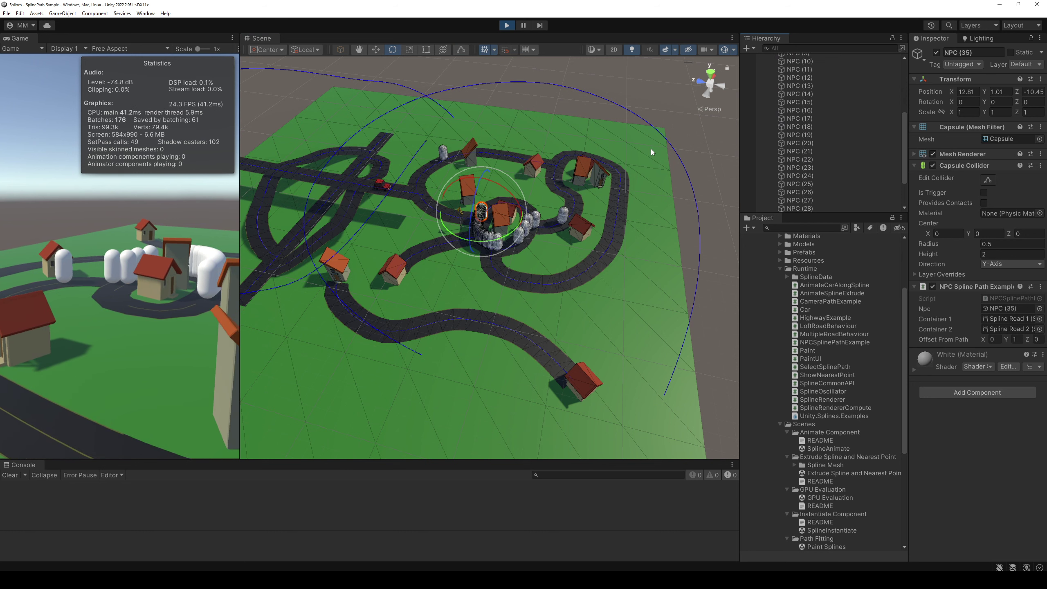
{"action": "key", "text": "ctrl+d"}
{"action": "key", "text": "ctrl+d"}
{"action": "key", "text": "ctrl+d"}
{"action": "key", "text": "ctrl+d"}
{"action": "key", "text": "ctrl+d"}
{"action": "key", "text": "ctrl+d"}
{"action": "key", "text": "ctrl+d"}
{"action": "key", "text": "ctrl+d"}
{"action": "key", "text": "ctrl+d"}
{"action": "key", "text": "ctrl+d"}
{"action": "key", "text": "ctrl+d"}
{"action": "key", "text": "ctrl+d"}
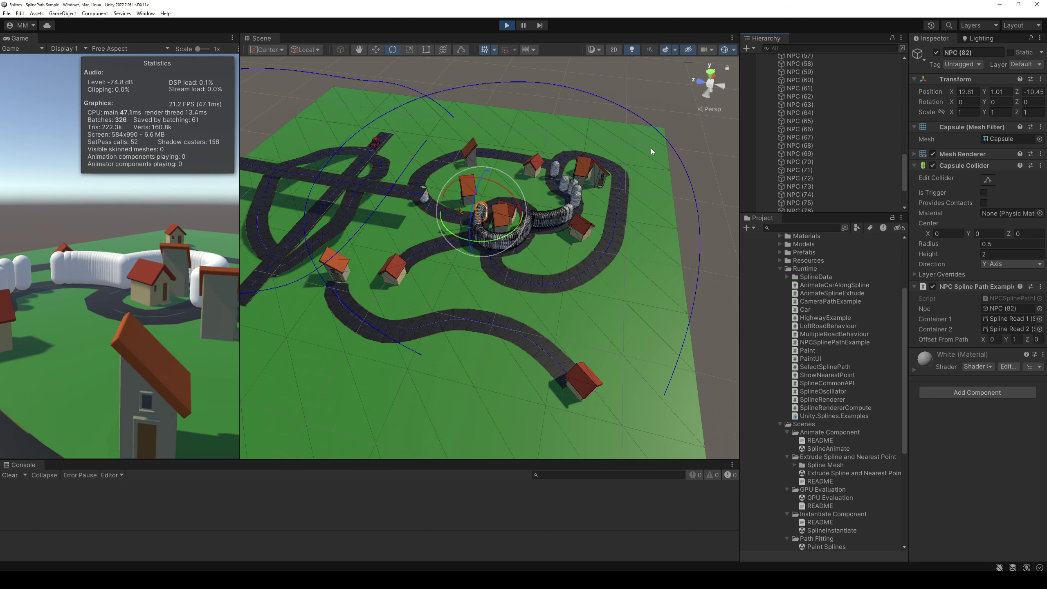
{"action": "key", "text": "ctrl+d"}
{"action": "key", "text": "ctrl+d"}
{"action": "key", "text": "ctrl+d"}
{"action": "key", "text": "ctrl+d"}
{"action": "key", "text": "ctrl+d"}
{"action": "key", "text": "ctrl+d"}
{"action": "key", "text": "ctrl+d"}
{"action": "key", "text": "ctrl+d"}
{"action": "key", "text": "ctrl+d"}
{"action": "key", "text": "ctrl+d"}
{"action": "key", "text": "ctrl+d"}
{"action": "key", "text": "ctrl+d"}
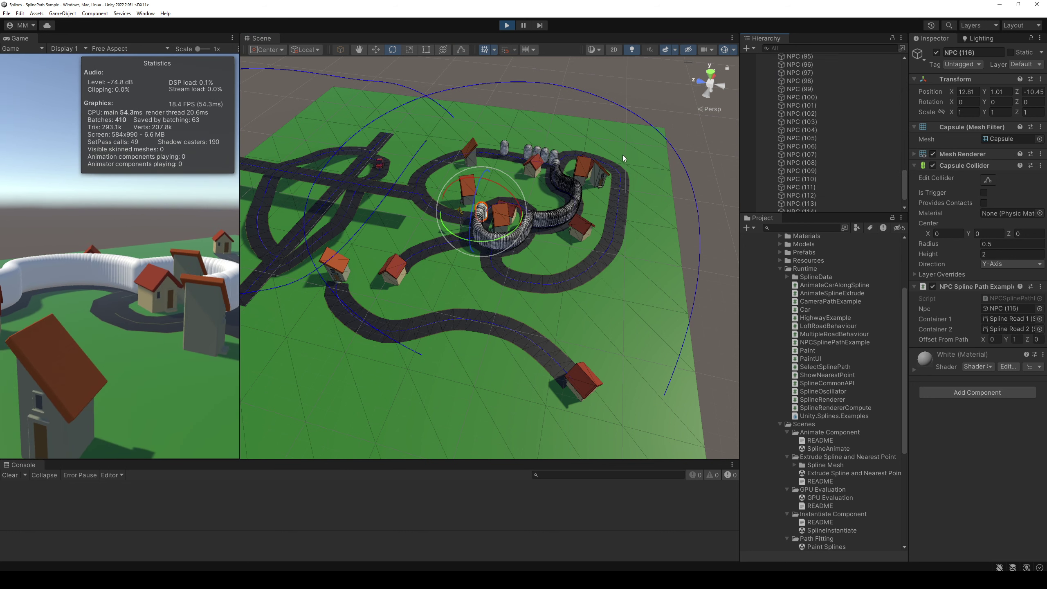
{"action": "key", "text": "ctrl+d"}
{"action": "key", "text": "ctrl+d"}
{"action": "key", "text": "ctrl+d"}
{"action": "key", "text": "ctrl+d"}
{"action": "key", "text": "ctrl+d"}
{"action": "key", "text": "ctrl+d"}
{"action": "key", "text": "ctrl+d"}
{"action": "key", "text": "ctrl+d"}
{"action": "key", "text": "ctrl+d"}
{"action": "key", "text": "ctrl+d"}
{"action": "key", "text": "ctrl+d"}
{"action": "key", "text": "ctrl+d"}
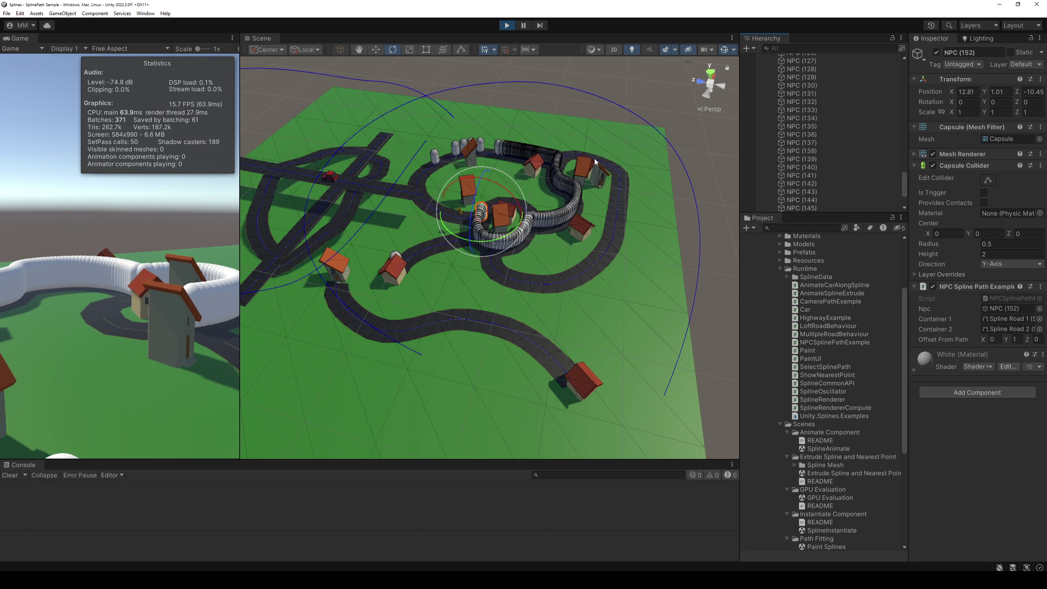
{"action": "key", "text": "ctrl+d"}
{"action": "key", "text": "ctrl+d"}
{"action": "key", "text": "ctrl+d"}
{"action": "key", "text": "ctrl+d"}
{"action": "key", "text": "ctrl+d"}
{"action": "key", "text": "ctrl+d"}
{"action": "key", "text": "ctrl+d"}
{"action": "key", "text": "ctrl+d"}
{"action": "key", "text": "ctrl+d"}
{"action": "key", "text": "ctrl+d"}
{"action": "key", "text": "ctrl+d"}
{"action": "key", "text": "ctrl+d"}
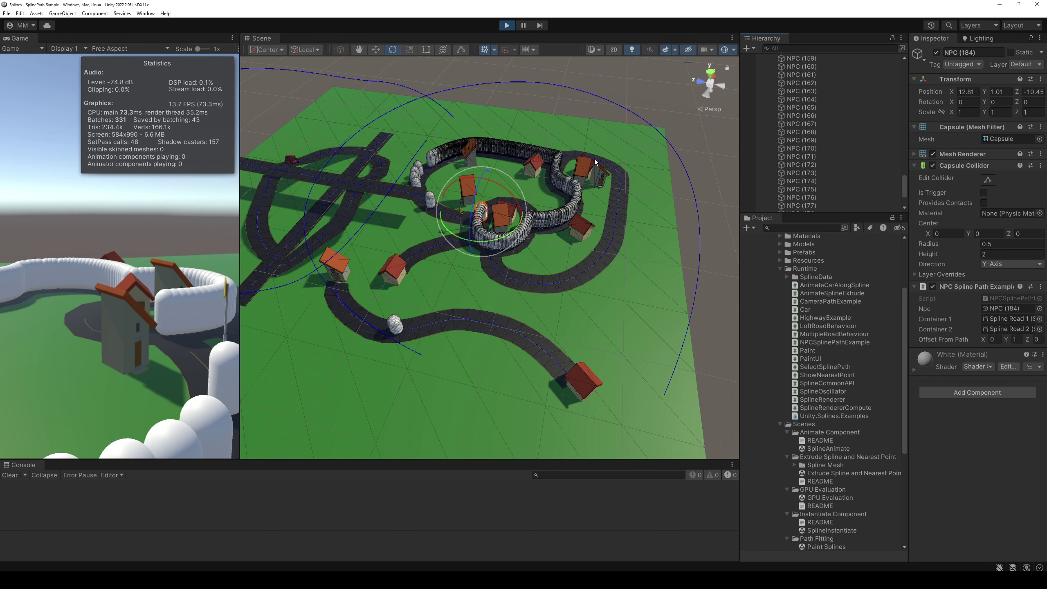
{"action": "key", "text": "ctrl+d"}
{"action": "key", "text": "ctrl+d"}
{"action": "key", "text": "ctrl+d"}
{"action": "key", "text": "ctrl+d"}
{"action": "key", "text": "ctrl+d"}
{"action": "key", "text": "ctrl+d"}
{"action": "key", "text": "ctrl+d"}
{"action": "key", "text": "ctrl+d"}
{"action": "key", "text": "ctrl+d"}
{"action": "key", "text": "ctrl+d"}
{"action": "key", "text": "ctrl+d"}
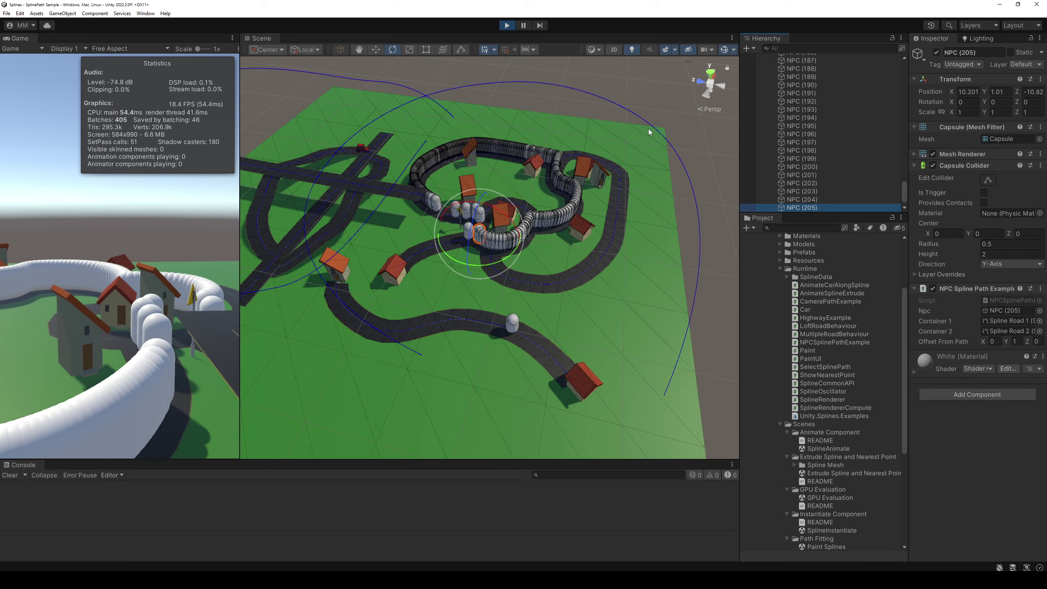
Deselect the copies, orbit over the town and select Spline Road 1 with the Rotate tool
{"action": "left_click", "coordinate": [530, 187]}
{"action": "scroll", "coordinate": [530, 187], "scroll_direction": "up", "scroll_amount": 1}
{"action": "mouse_move", "coordinate": [529, 183]}
{"action": "left_mouse_down", "text": "alt"}
{"action": "mouse_move", "coordinate": [485, 151]}
{"action": "mouse_move", "coordinate": [532, 112]}
{"action": "left_mouse_up", "text": "alt"}
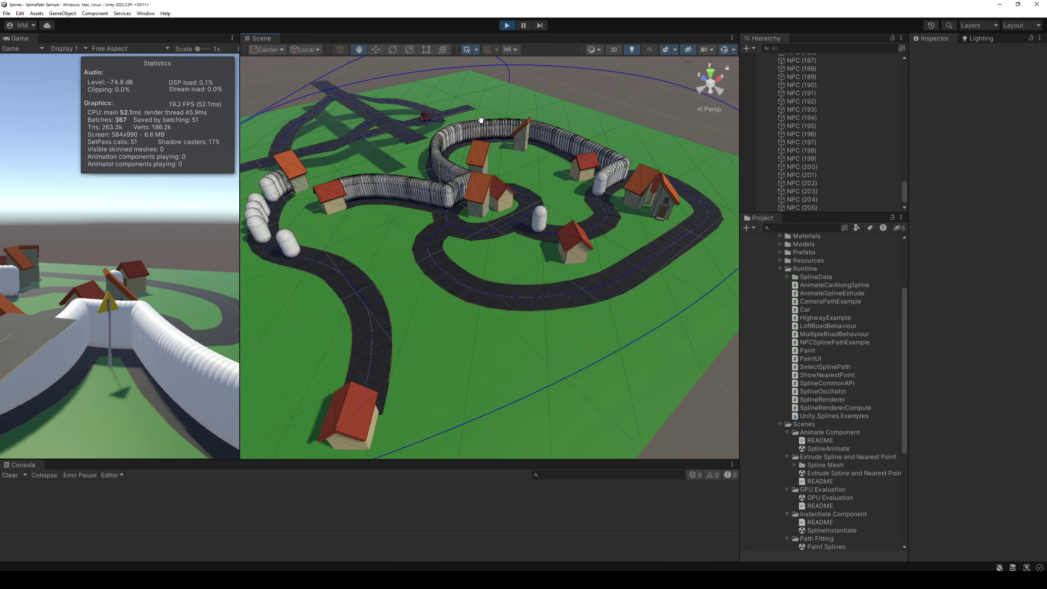
{"action": "key", "text": "e"}
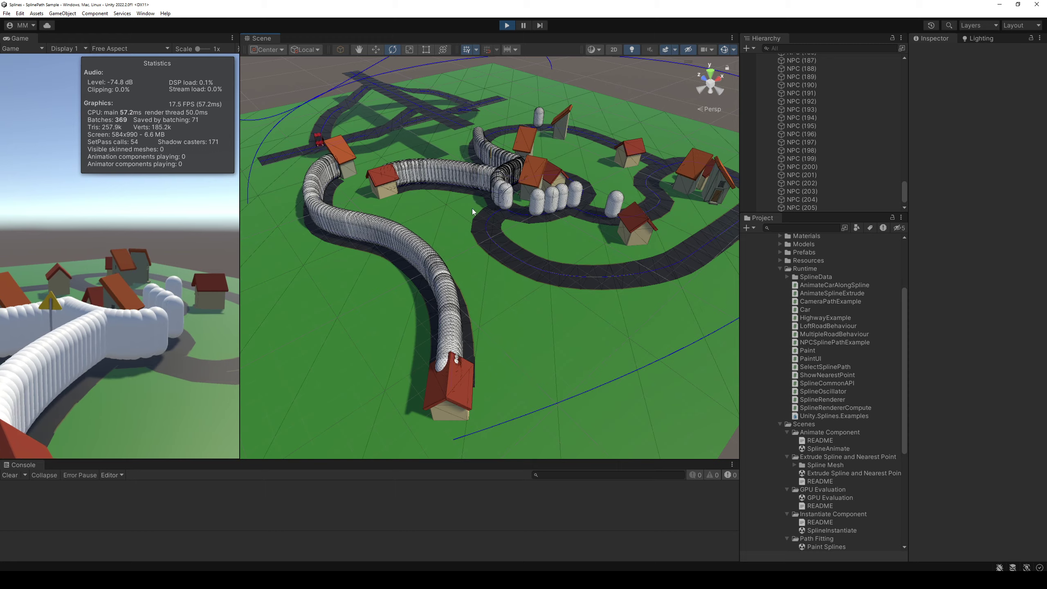
{"action": "left_click", "coordinate": [485, 235]}
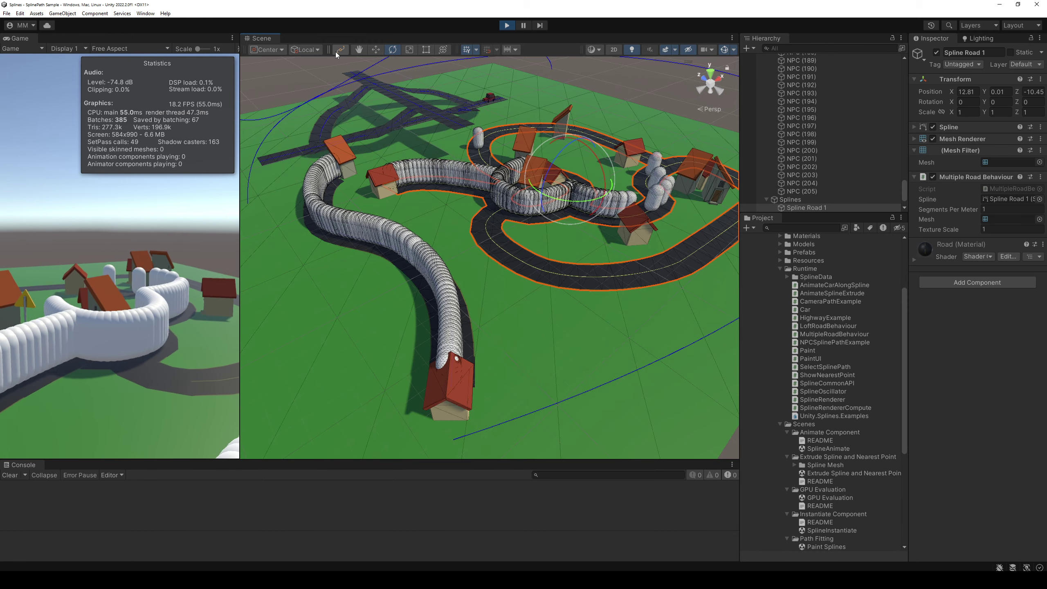
Raise knot 7 of Spline Road 1 so the road lifts
{"action": "key", "text": "u"}
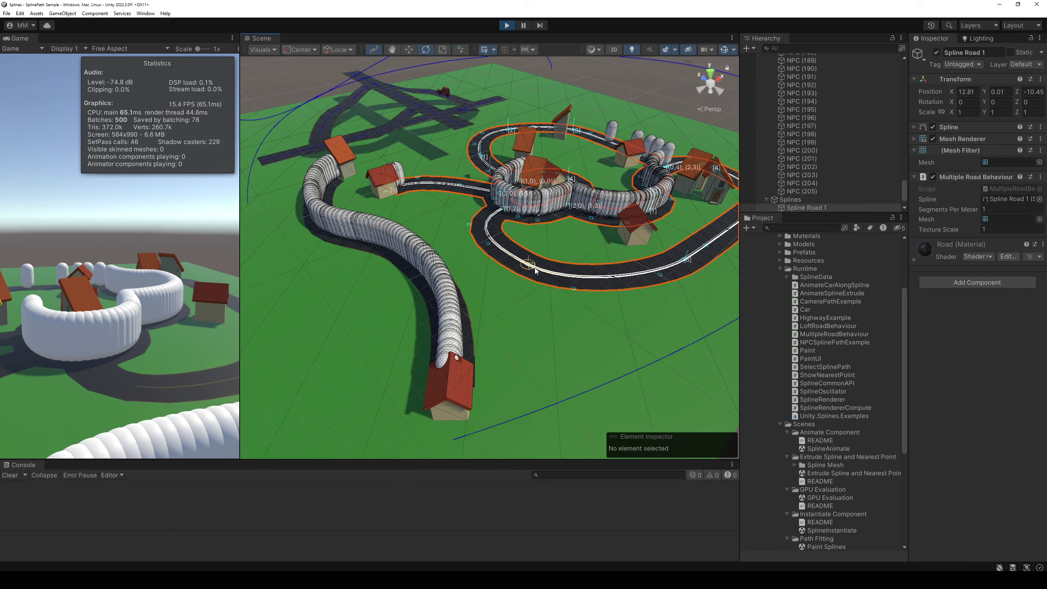
{"action": "left_click", "coordinate": [529, 263]}
{"action": "key", "text": "w"}
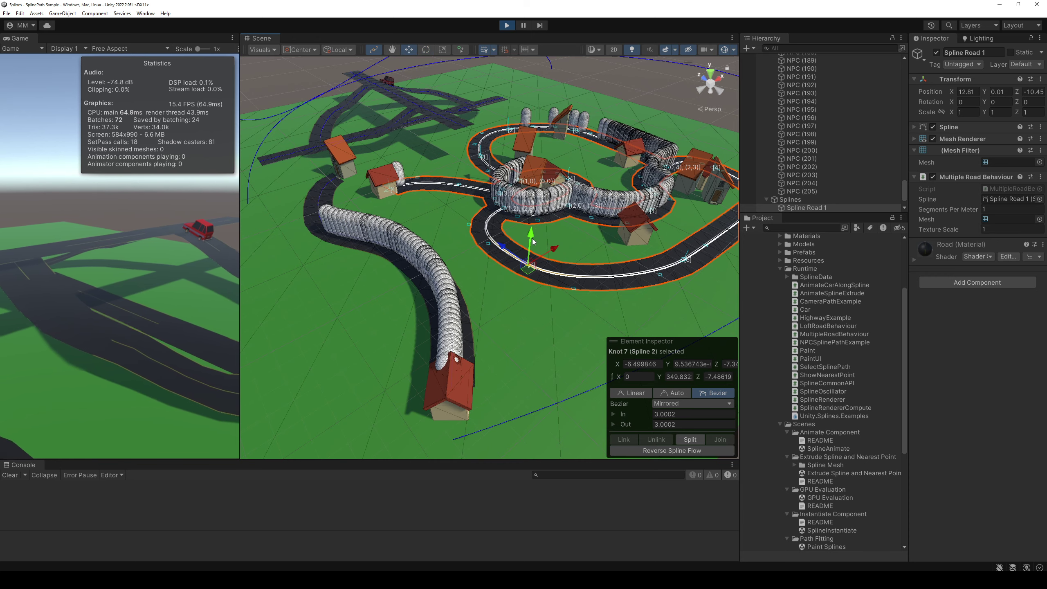
{"action": "mouse_move", "coordinate": [532, 237]}
{"action": "left_mouse_down"}
{"action": "mouse_move", "coordinate": [534, 199]}
{"action": "mouse_move", "coordinate": [461, 187]}
{"action": "mouse_move", "coordinate": [408, 124]}
{"action": "left_mouse_up"}
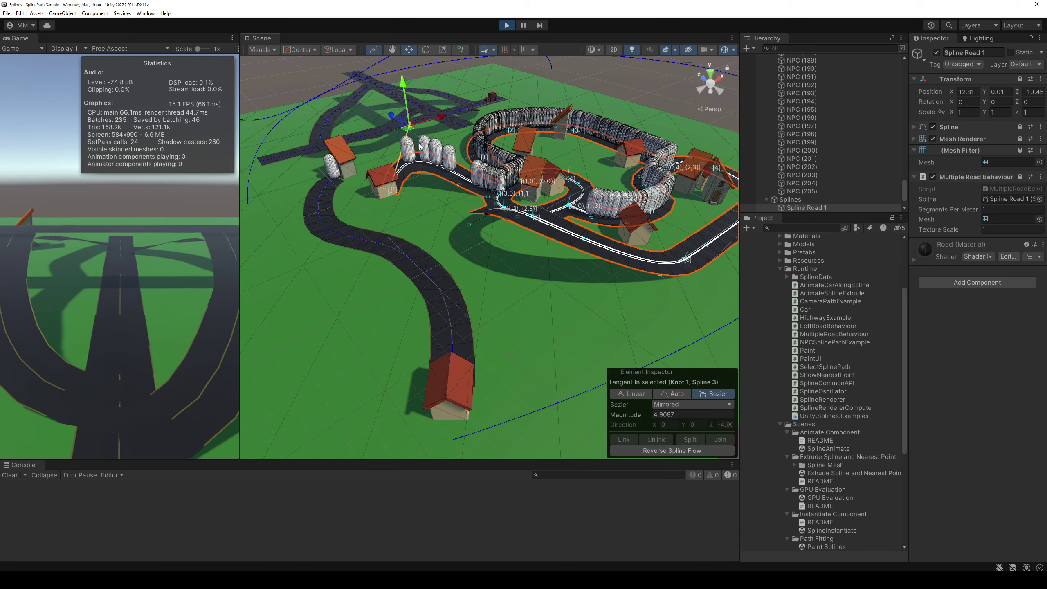
{"action": "left_click", "coordinate": [395, 252]}
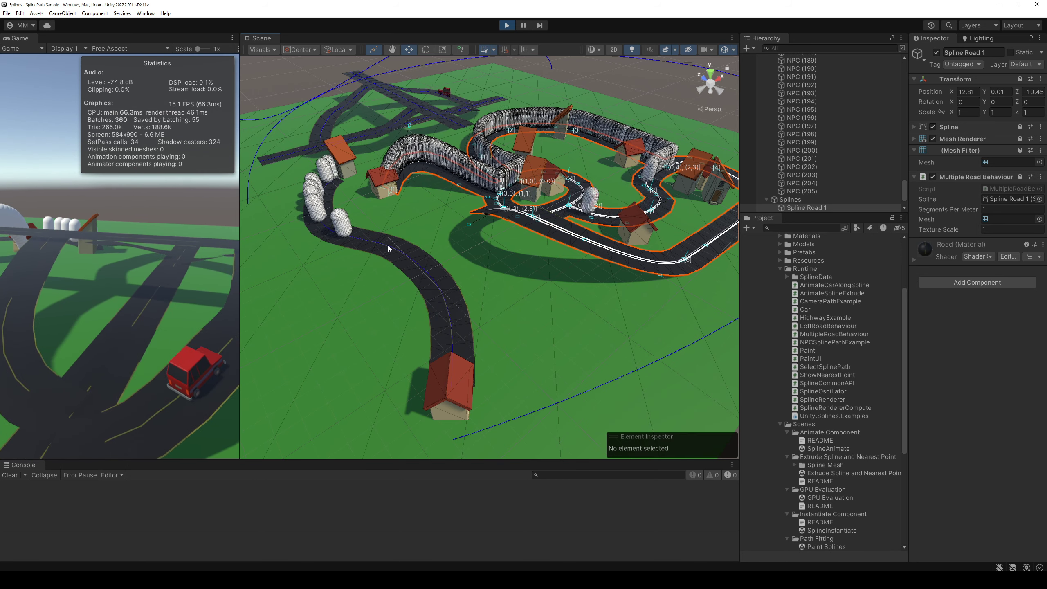
{"action": "key", "text": "f"}
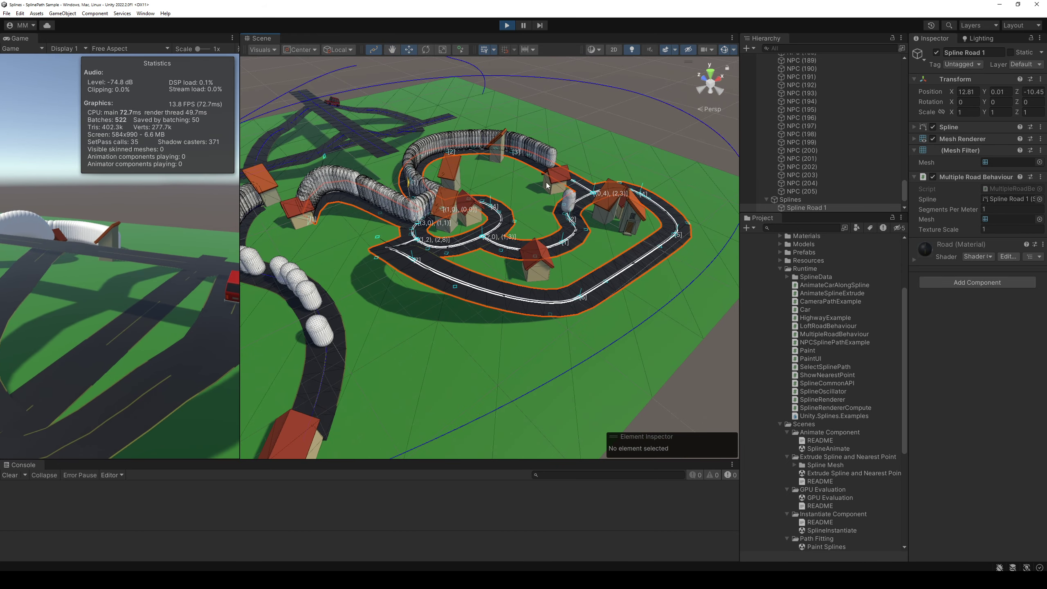
Stretch knot 4's Tangent In far out, view the result, then stop play mode
{"action": "left_click", "coordinate": [574, 184]}
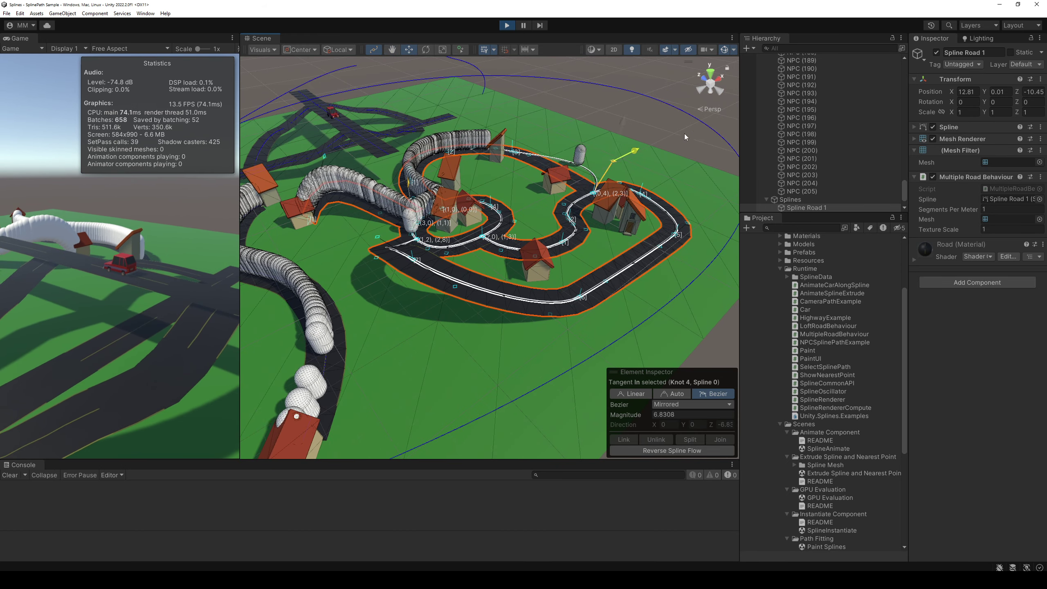
{"action": "mouse_move", "coordinate": [580, 164]}
{"action": "left_mouse_down"}
{"action": "mouse_move", "coordinate": [623, 182]}
{"action": "mouse_move", "coordinate": [608, 125]}
{"action": "mouse_move", "coordinate": [630, 217]}
{"action": "left_mouse_up"}
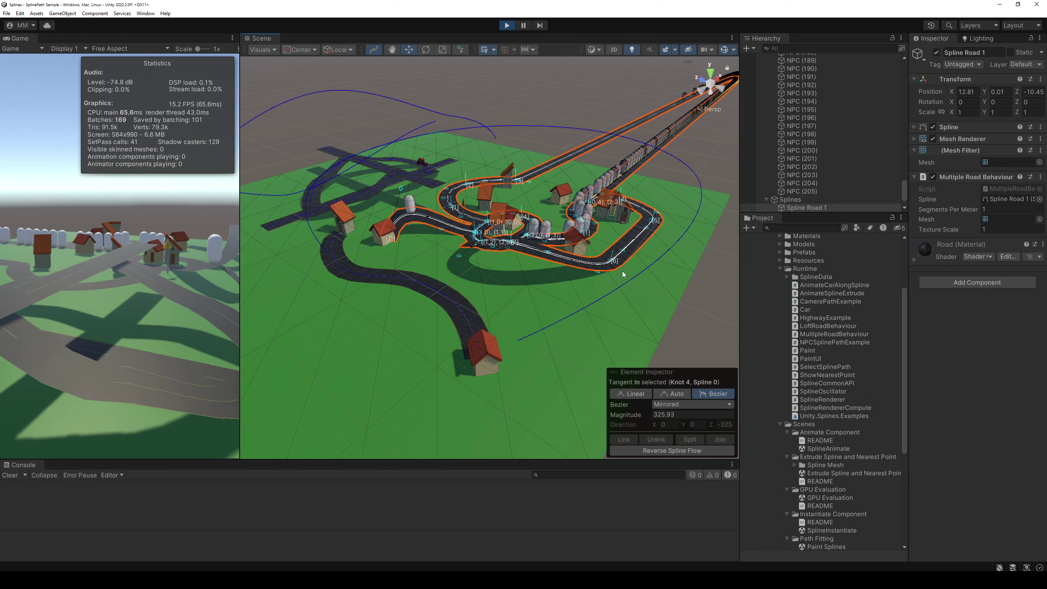
{"action": "left_click", "coordinate": [508, 145]}
{"action": "right_click_drag", "start_coordinate": [508, 146], "coordinate": [613, 97]}
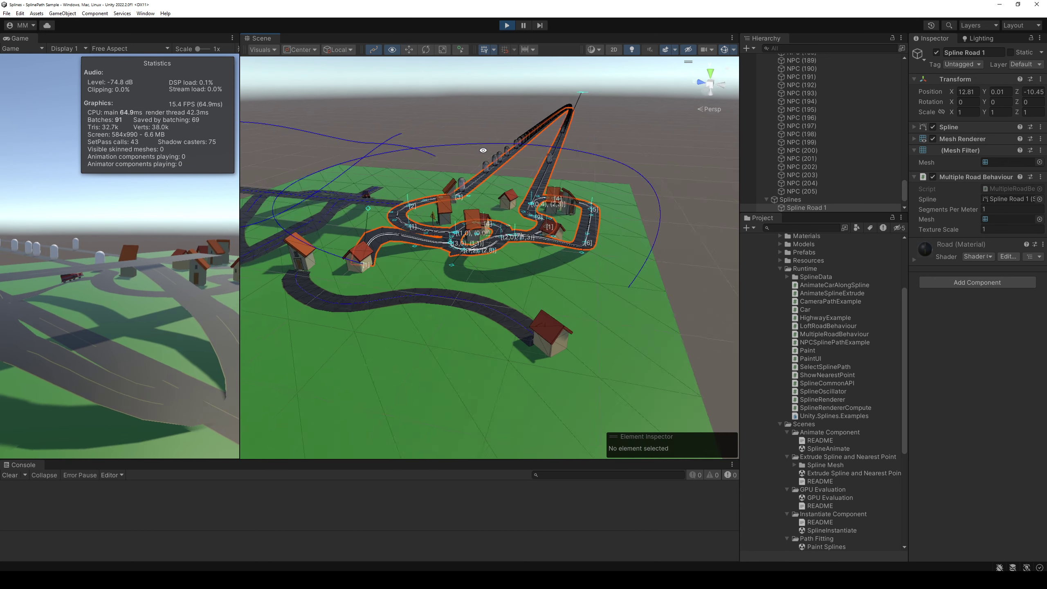
{"action": "right_click_drag", "start_coordinate": [614, 96], "coordinate": [618, 186]}
{"action": "left_click", "coordinate": [509, 25]}
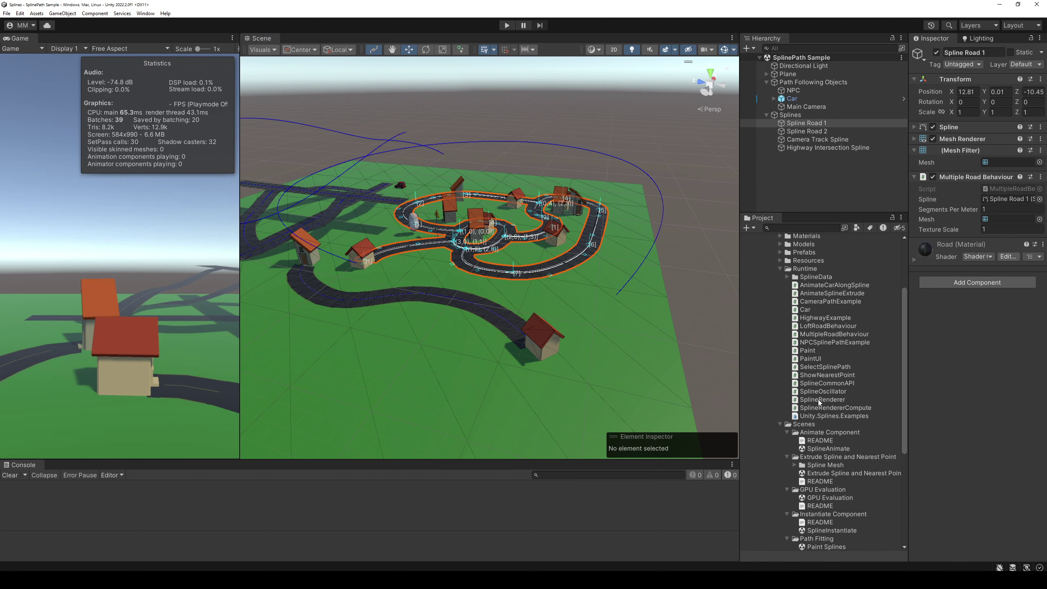
Browse the UnlitParticles, Lit and UnlitColor sample shaders, then return to the Scene view
{"action": "scroll", "coordinate": [825, 435], "scroll_direction": "down", "scroll_amount": 6}
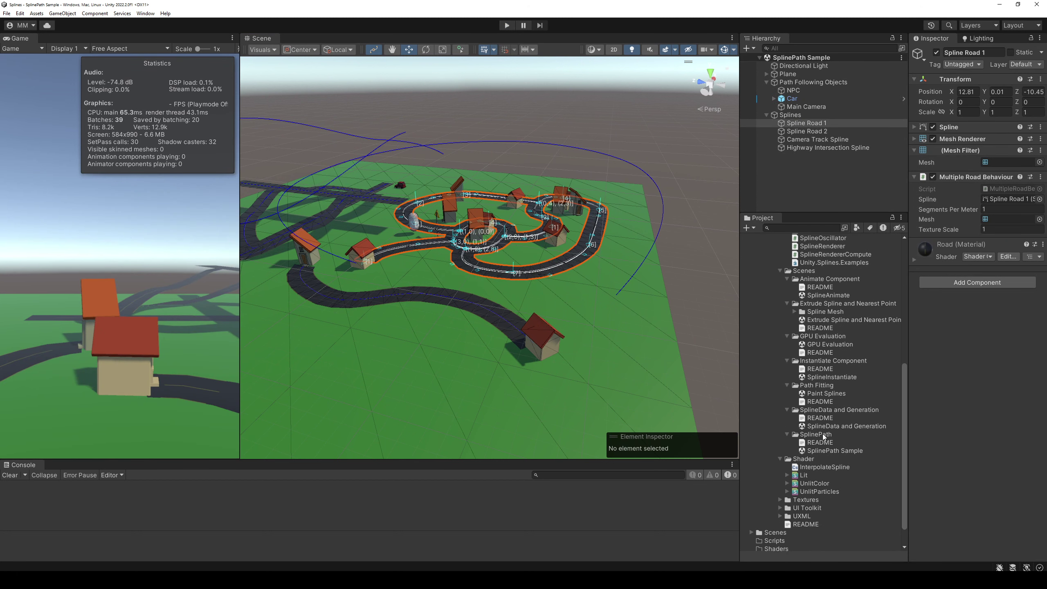
{"action": "left_click", "coordinate": [814, 492]}
{"action": "key", "text": "Up"}
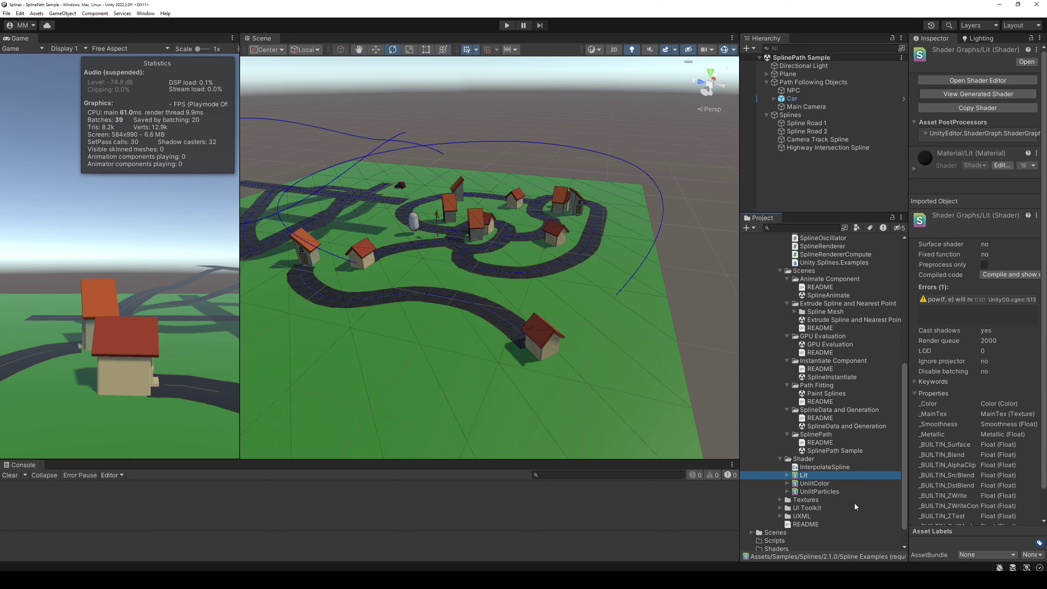
{"action": "key", "text": "Down"}
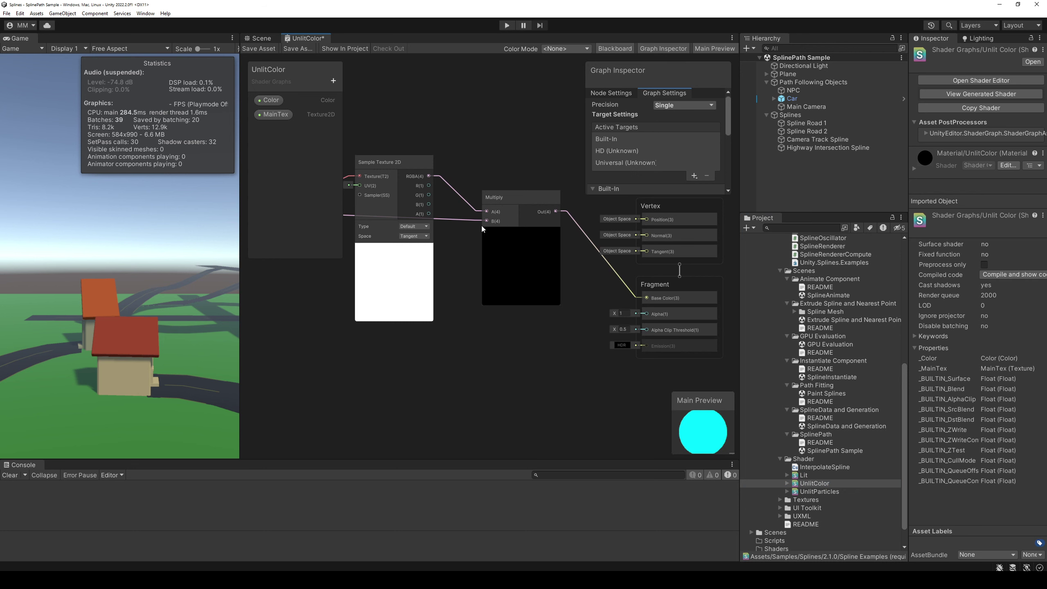
{"action": "left_click", "coordinate": [272, 40]}
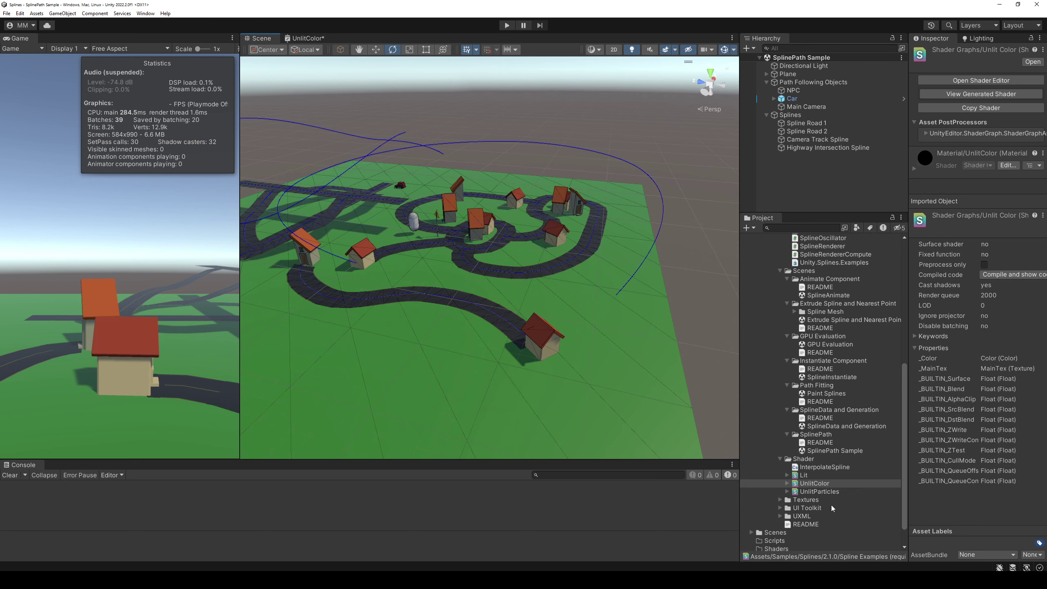
Locate the PaintUI layout asset in the UXML folder and inspect its inlineStyle style sheet
{"action": "left_click", "coordinate": [815, 518]}
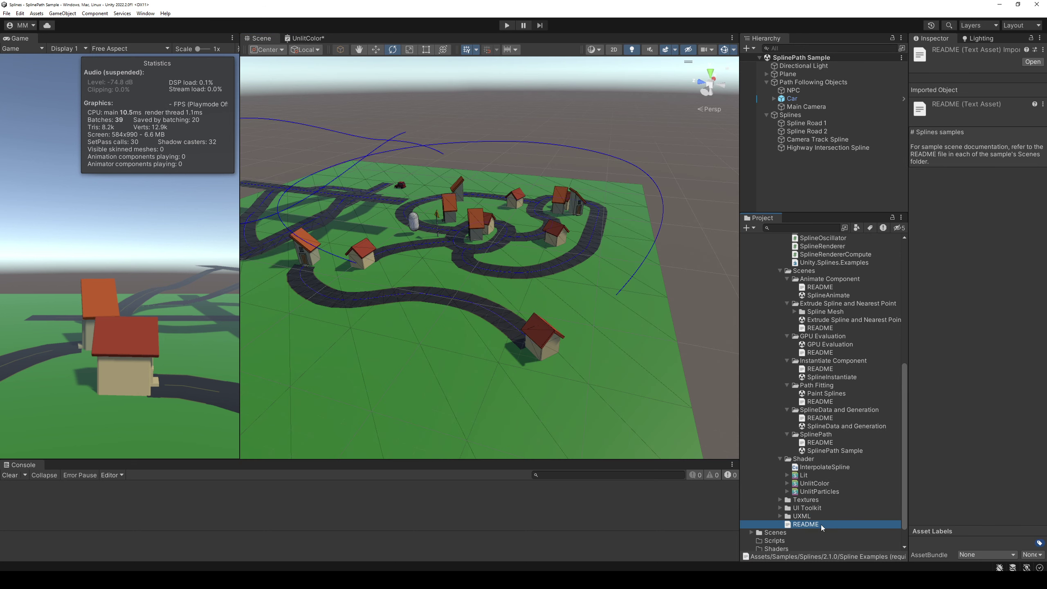
{"action": "key", "text": "Up"}
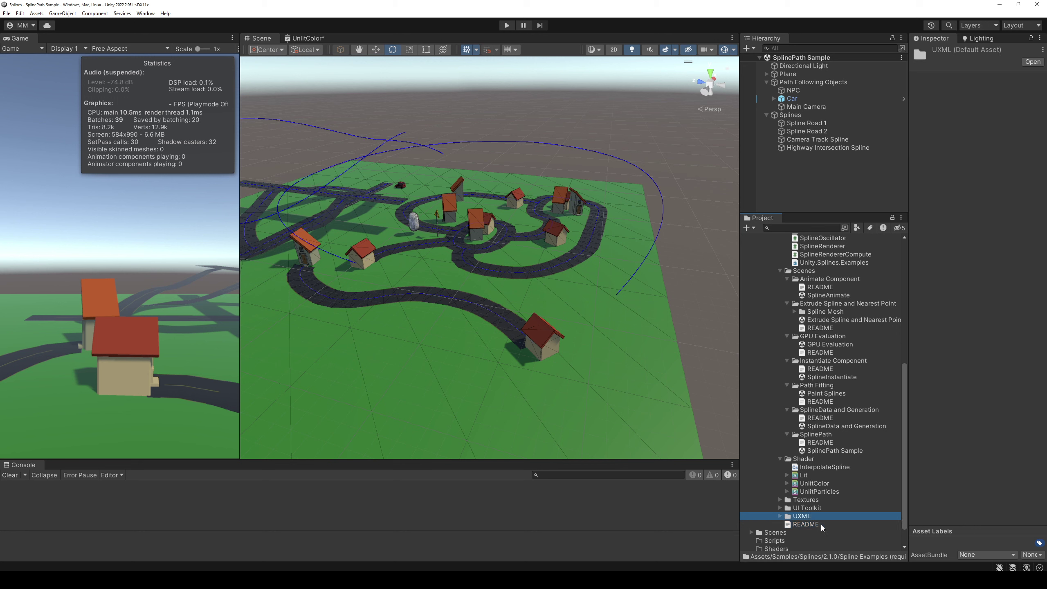
{"action": "key", "text": "Right"}
{"action": "key", "text": "Down"}
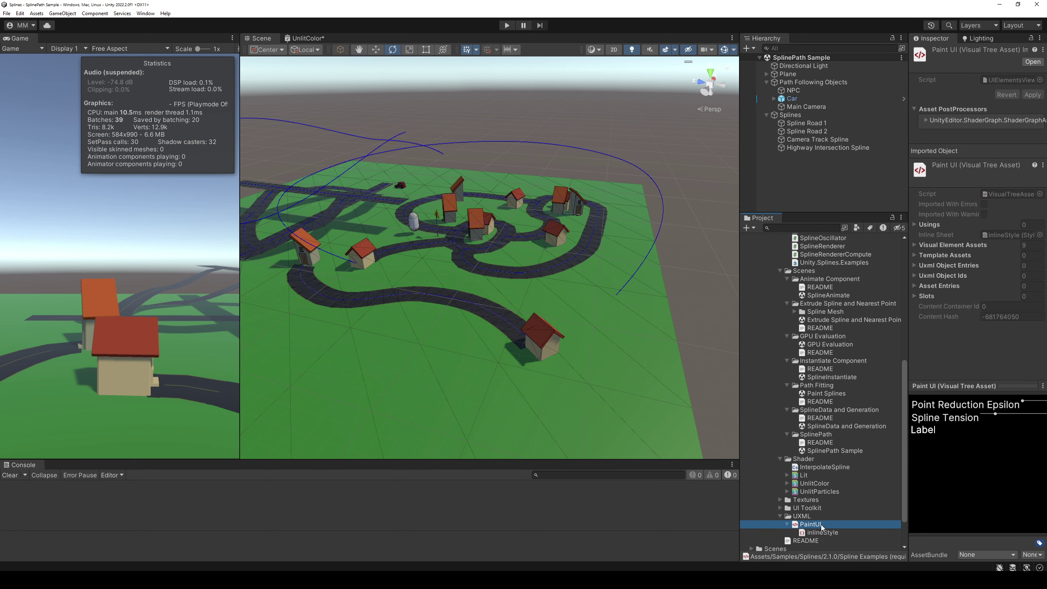
{"action": "scroll", "coordinate": [808, 495], "scroll_direction": "down", "scroll_amount": 3}
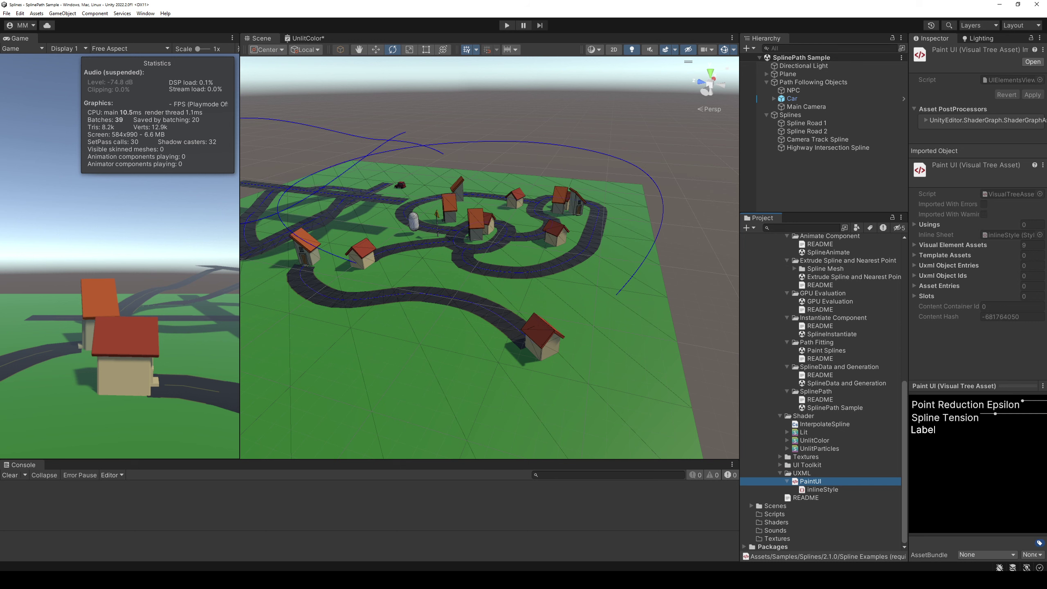
{"action": "left_click", "coordinate": [823, 489]}
{"action": "left_click", "coordinate": [810, 481]}
Open PaintUI in UI Builder, zoom out to view the slider layout, then close it
{"action": "left_click", "coordinate": [1033, 62]}
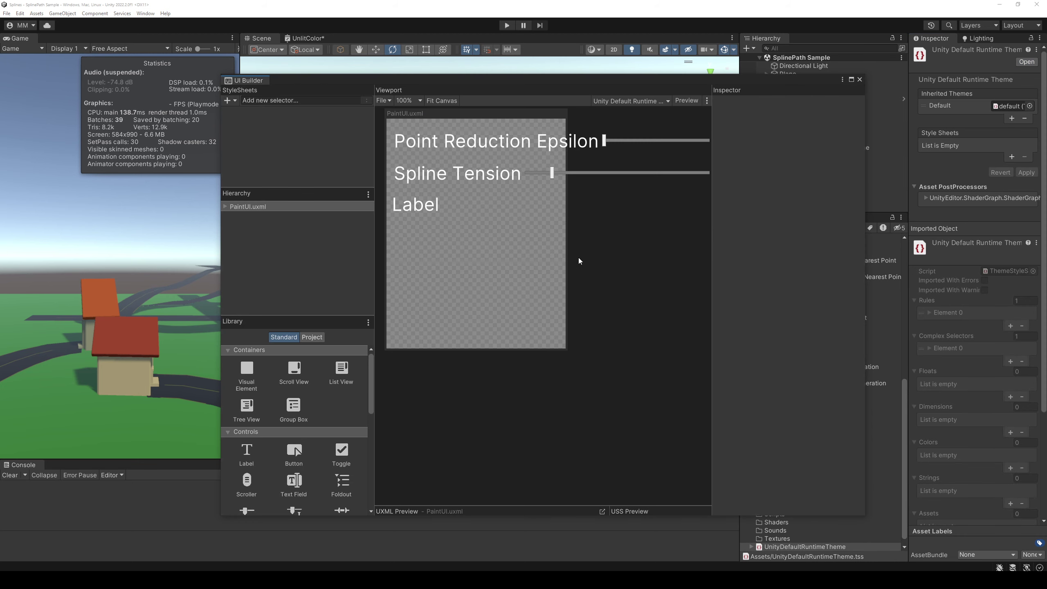
{"action": "scroll", "coordinate": [578, 257], "scroll_direction": "down", "scroll_amount": 2}
{"action": "scroll", "coordinate": [507, 257], "scroll_direction": "down", "scroll_amount": 3}
{"action": "middle_click_drag", "start_coordinate": [634, 277], "coordinate": [572, 250]}
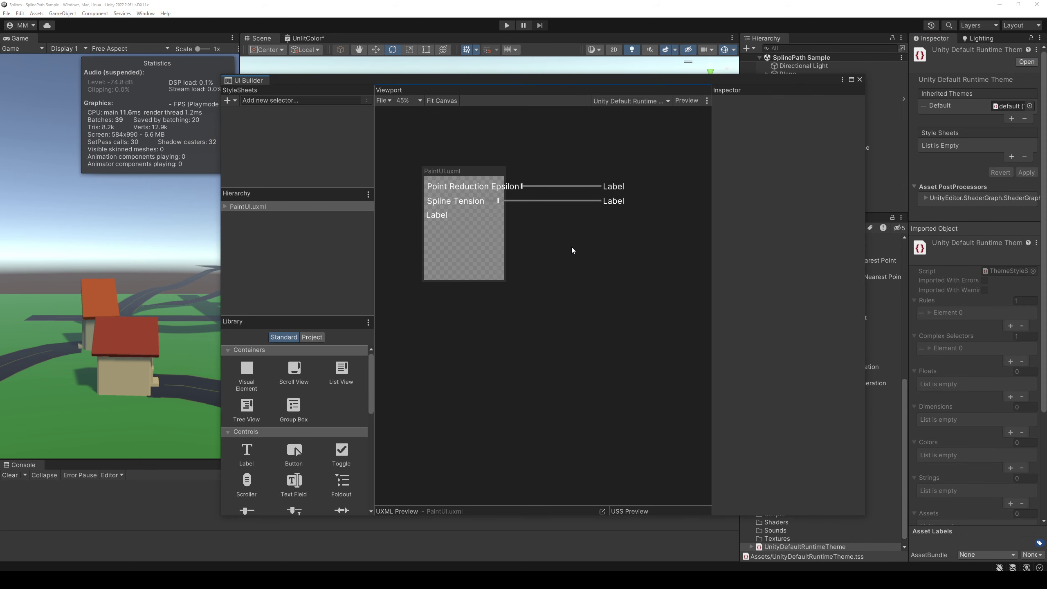
{"action": "left_click", "coordinate": [860, 80]}
Collapse the Samples folder back to the top-level project folders
{"action": "scroll", "coordinate": [830, 324], "scroll_direction": "up", "scroll_amount": 5}
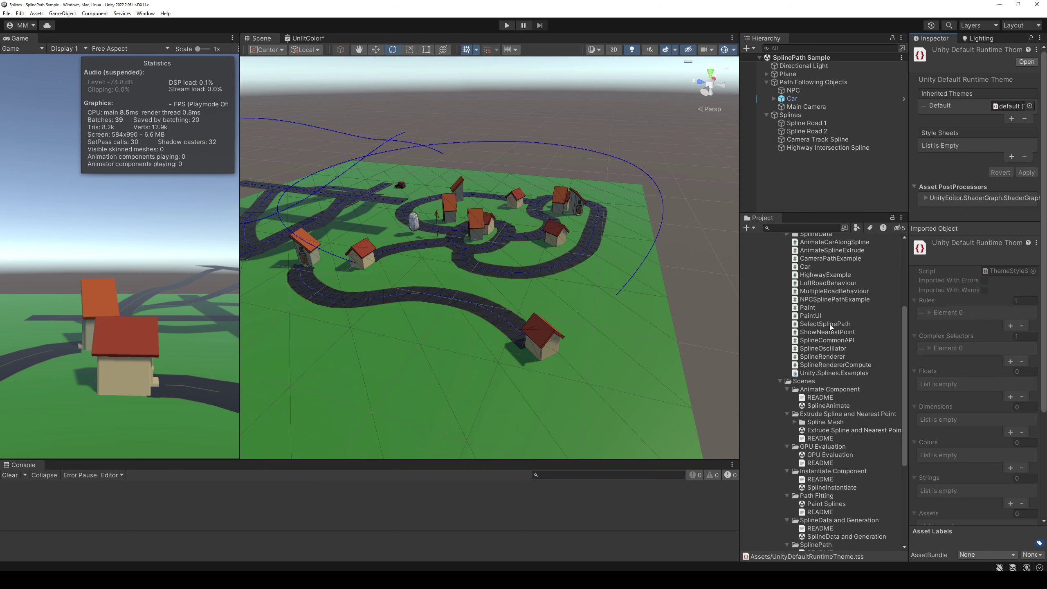
{"action": "scroll", "coordinate": [829, 325], "scroll_direction": "up", "scroll_amount": 5}
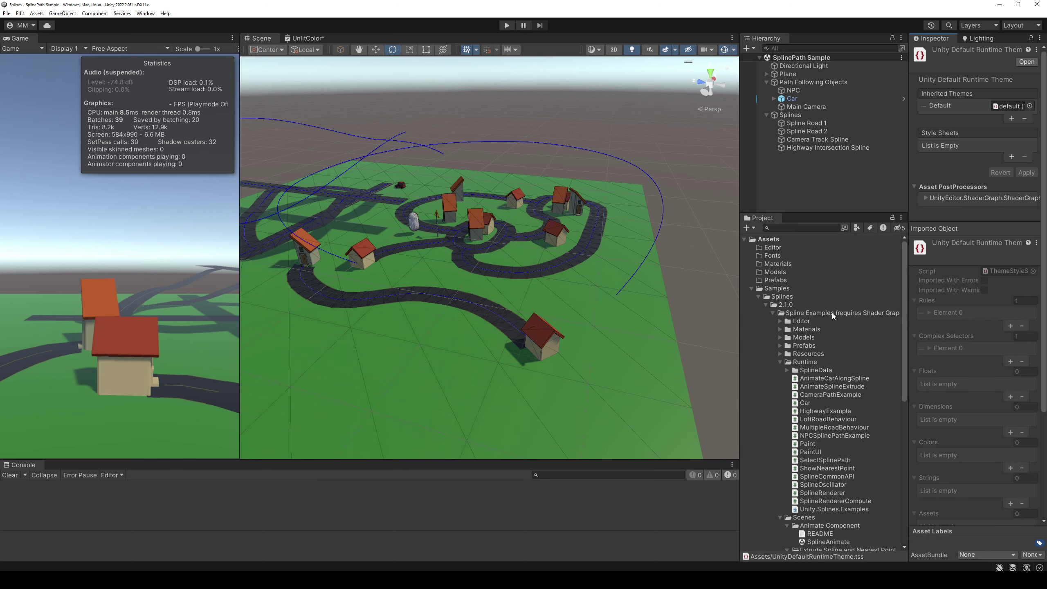
{"action": "left_click", "coordinate": [751, 288]}
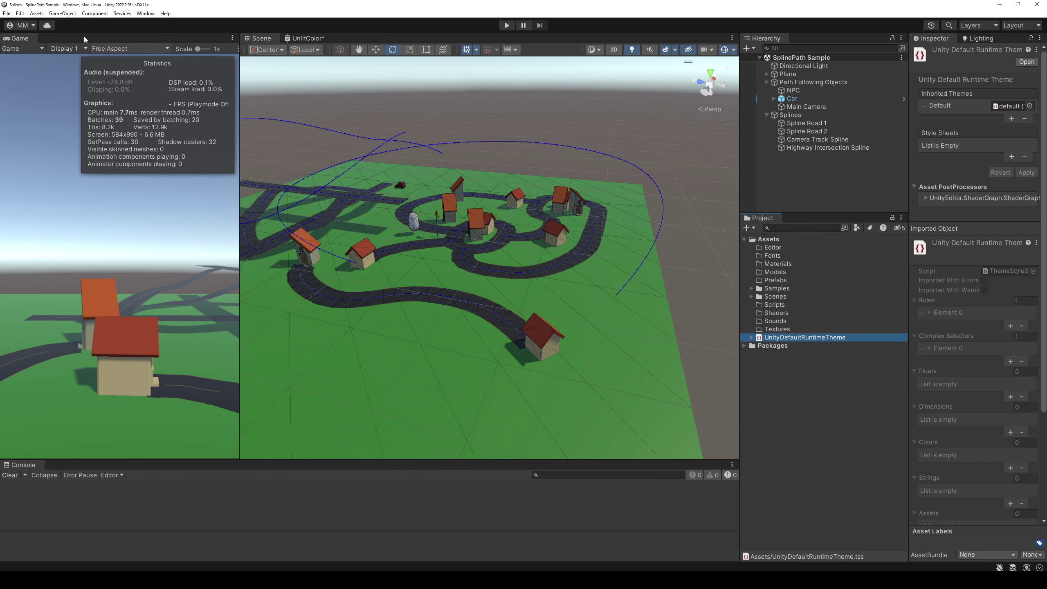
{"action": "left_click", "coordinate": [6, 13]}
Create a new Basic scene and add an empty GameObject to the Hierarchy
{"action": "left_click", "coordinate": [25, 21]}
{"action": "double_click", "coordinate": [376, 212]}
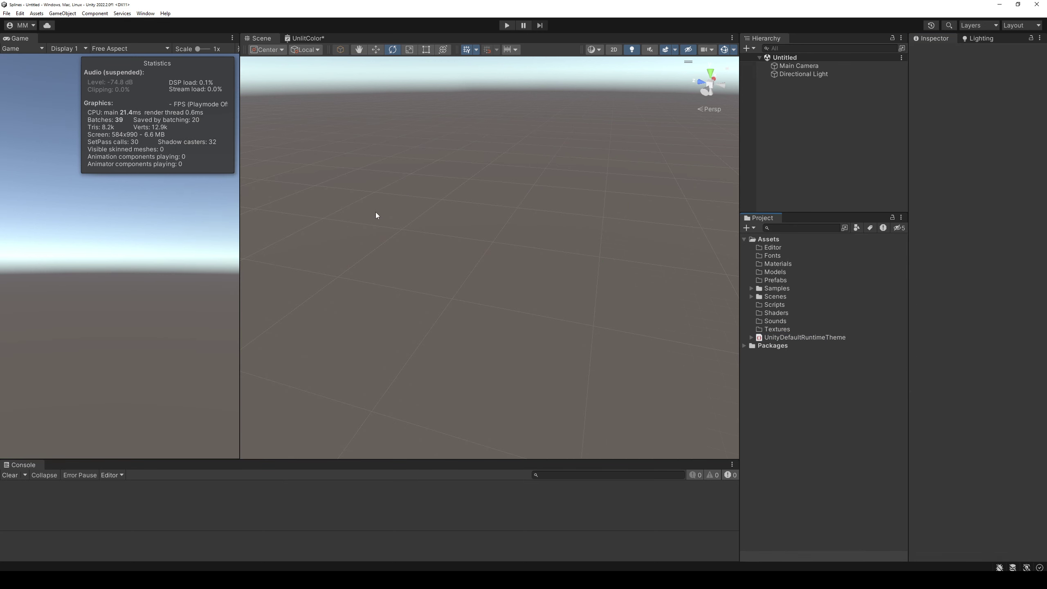
{"action": "right_click", "coordinate": [786, 94]}
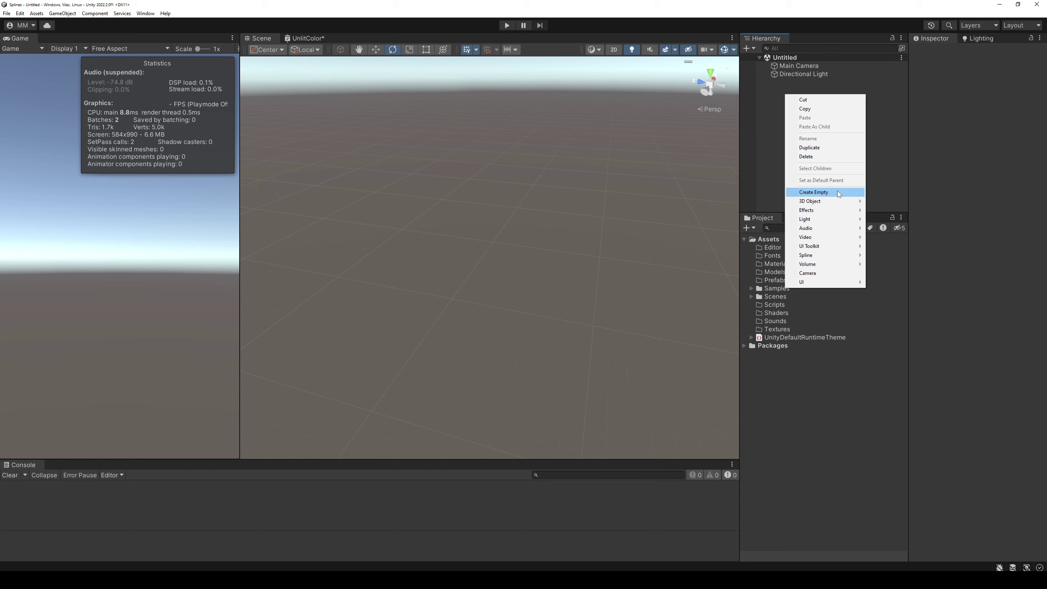
{"action": "left_click", "coordinate": [821, 193]}
Add a Spline component, tick Closed and enter Spline Edit Mode
{"action": "left_click", "coordinate": [957, 132]}
{"action": "type", "text": "spl"}
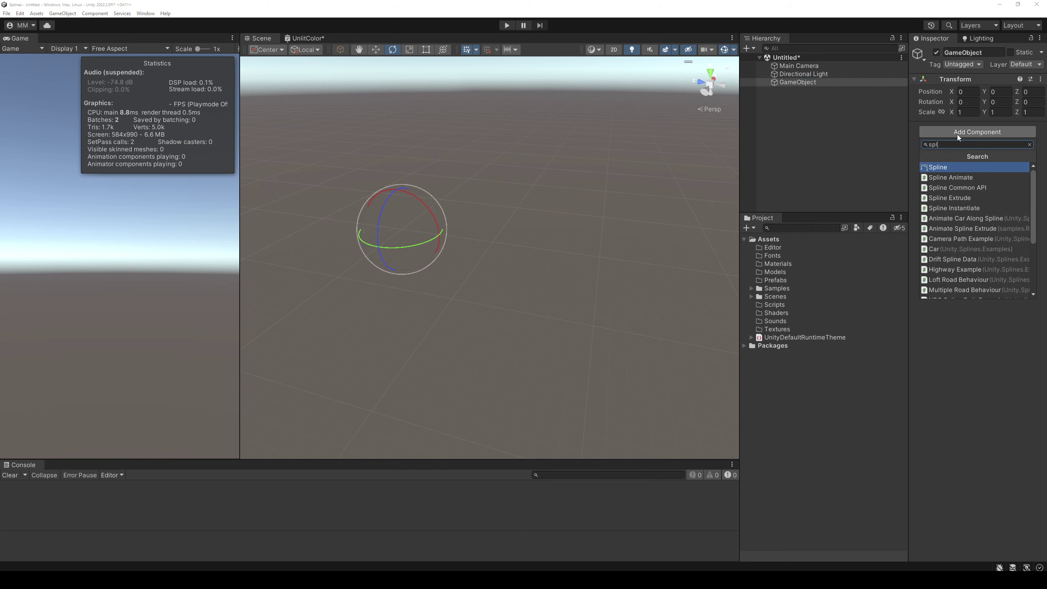
{"action": "key", "text": "Return"}
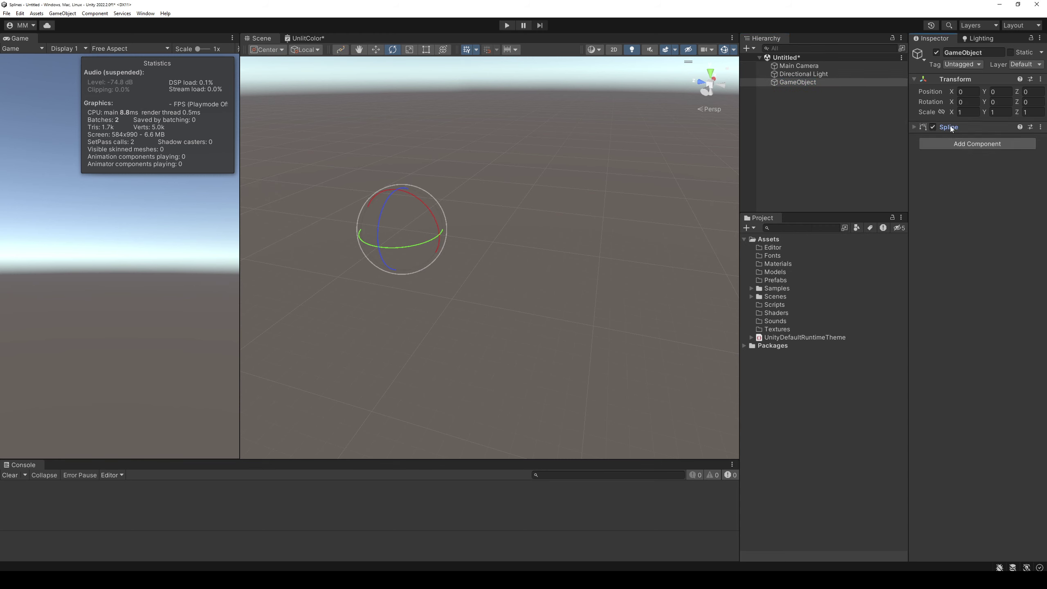
{"action": "left_click", "coordinate": [951, 128]}
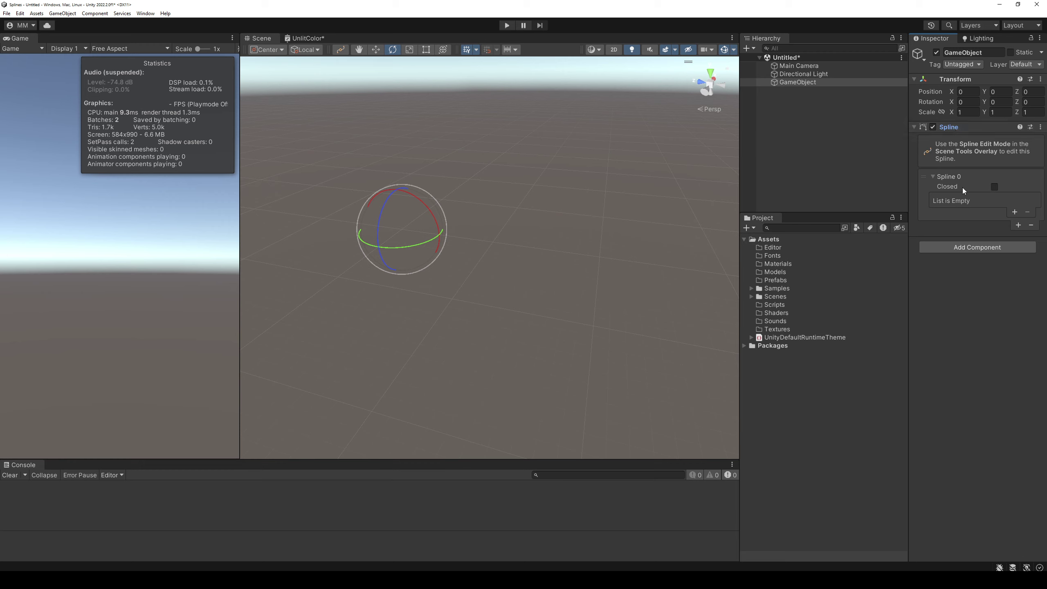
{"action": "left_click", "coordinate": [995, 188]}
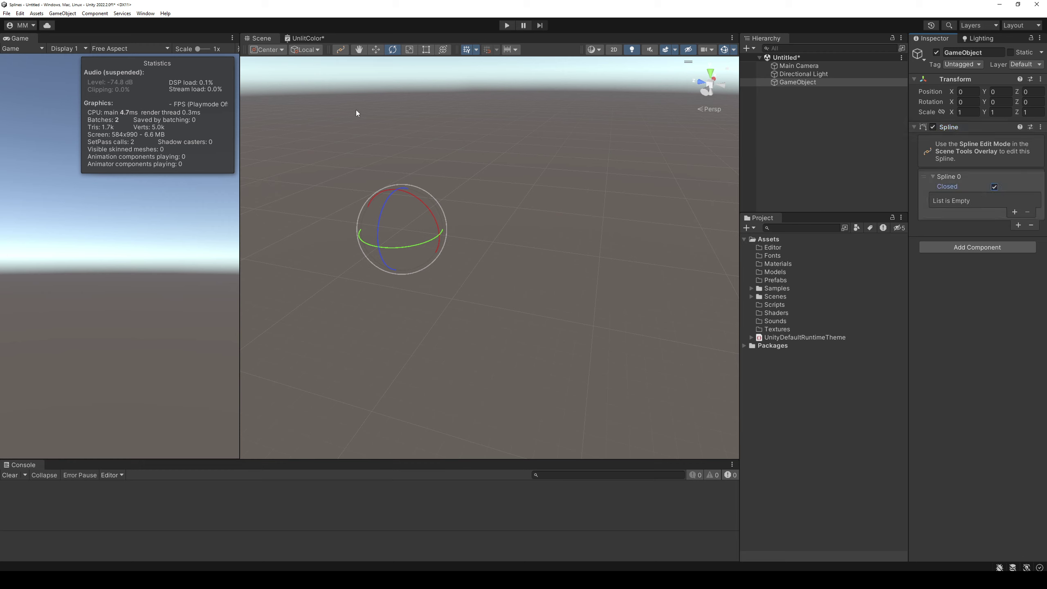
{"action": "left_click", "coordinate": [343, 53]}
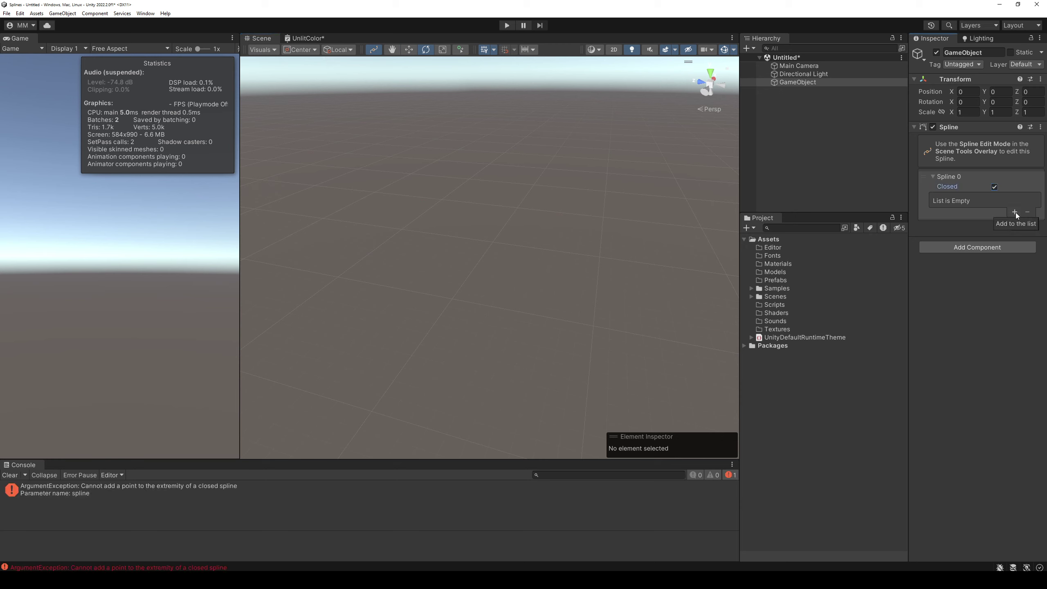
Make the spline open and add three knots, dragging the second across the grid
{"action": "left_click", "coordinate": [995, 187]}
{"action": "left_click", "coordinate": [1015, 212]}
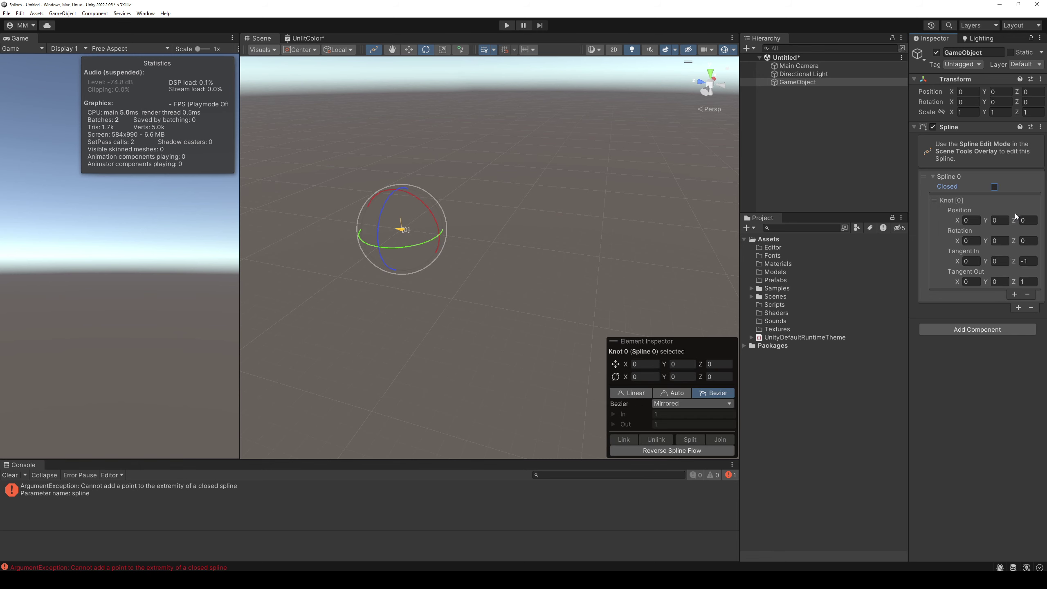
{"action": "left_click", "coordinate": [1015, 294]}
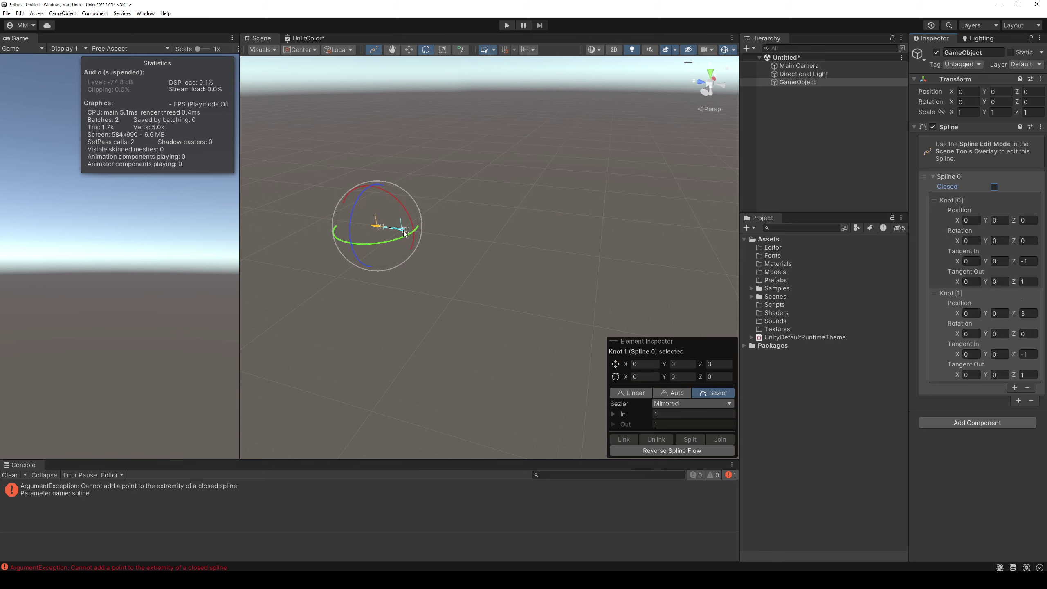
{"action": "mouse_move", "coordinate": [371, 227]}
{"action": "left_mouse_down"}
{"action": "mouse_move", "coordinate": [341, 173]}
{"action": "mouse_move", "coordinate": [519, 211]}
{"action": "left_mouse_up"}
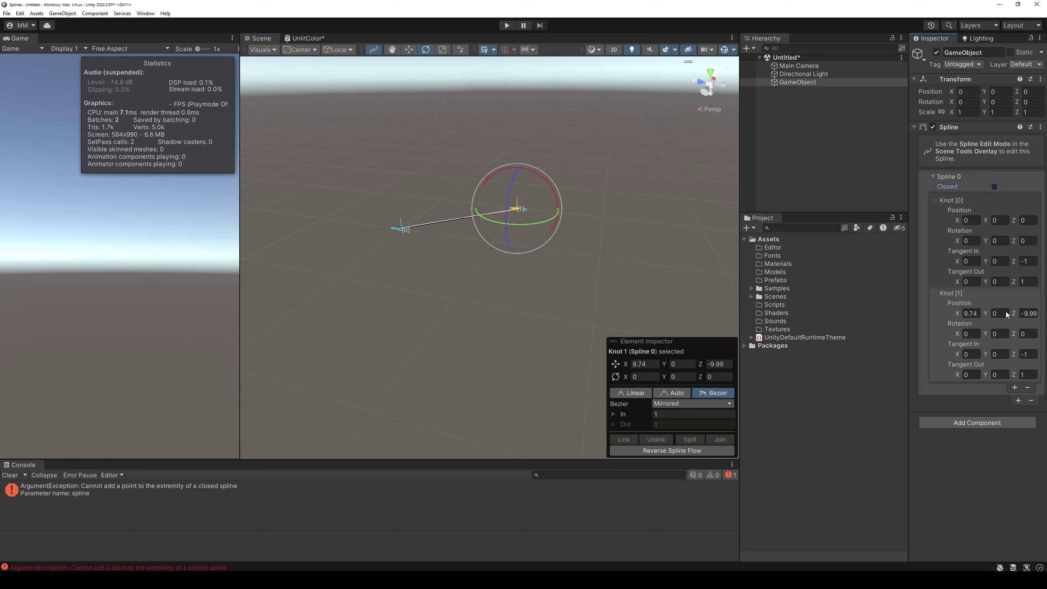
{"action": "left_click", "coordinate": [1019, 398]}
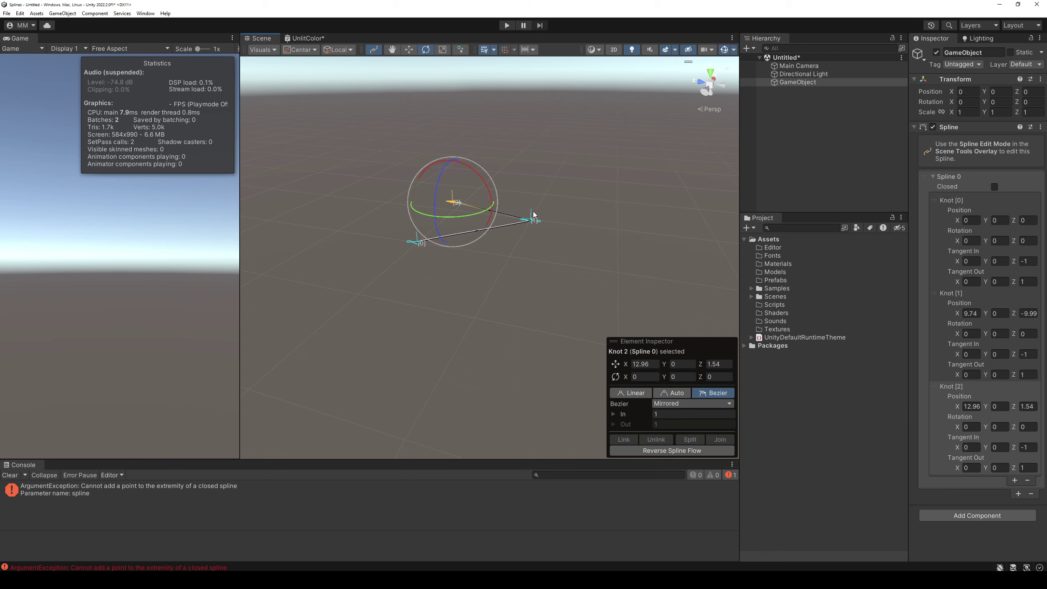
{"action": "middle_click_drag", "start_coordinate": [534, 212], "coordinate": [573, 306]}
{"action": "mouse_move", "coordinate": [573, 306]}
{"action": "right_mouse_down"}
{"action": "mouse_move", "coordinate": [434, 267]}
{"action": "mouse_move", "coordinate": [518, 233]}
{"action": "right_mouse_up"}
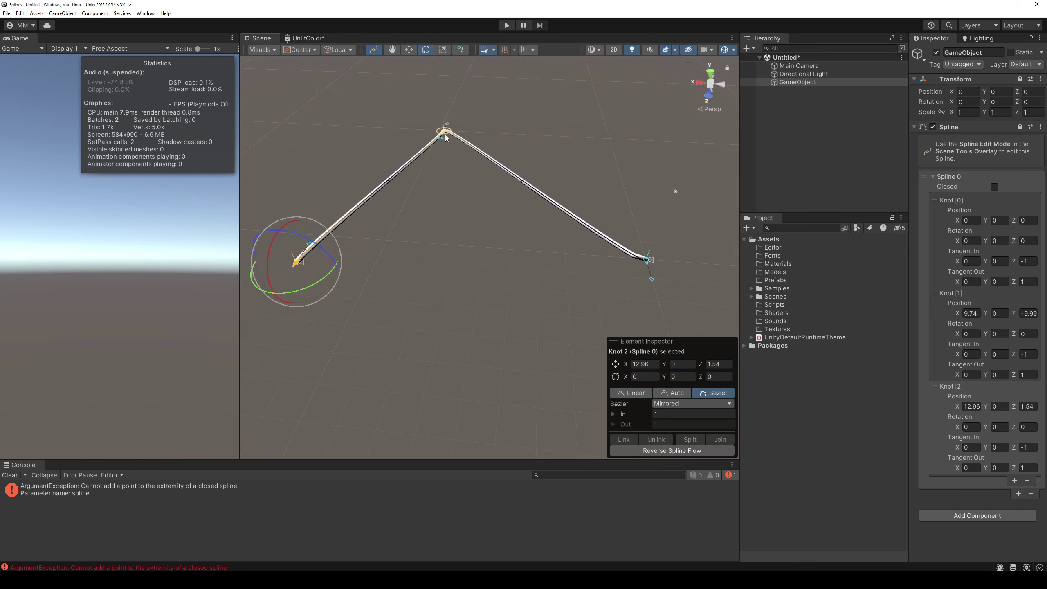
Pull the middle knot down into a curve and set Knot 0's tangents to Auto
{"action": "left_click_drag", "start_coordinate": [445, 134], "coordinate": [479, 279]}
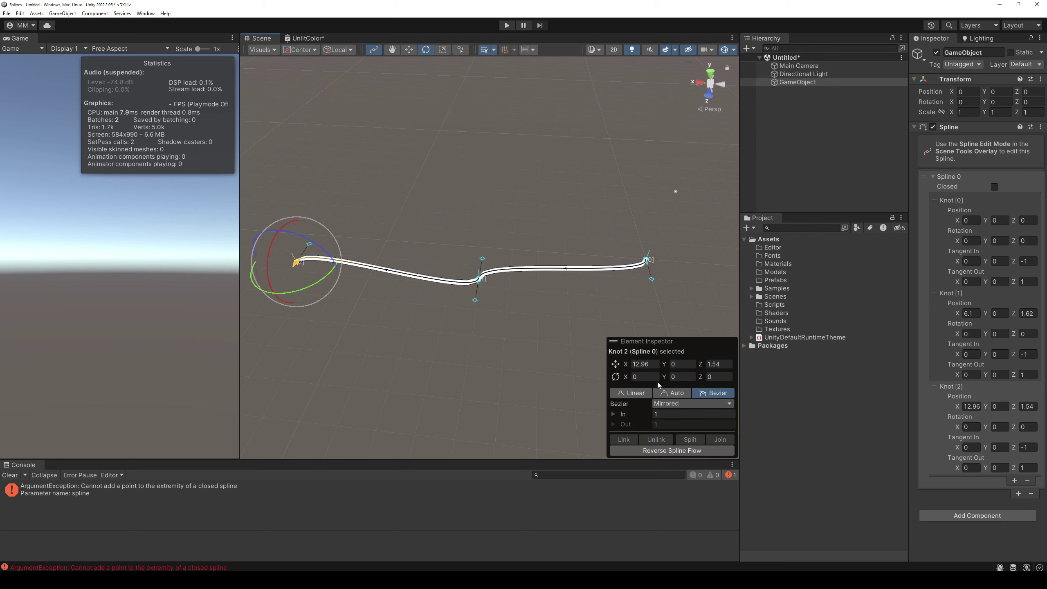
{"action": "left_click", "coordinate": [646, 261]}
{"action": "left_click", "coordinate": [680, 394]}
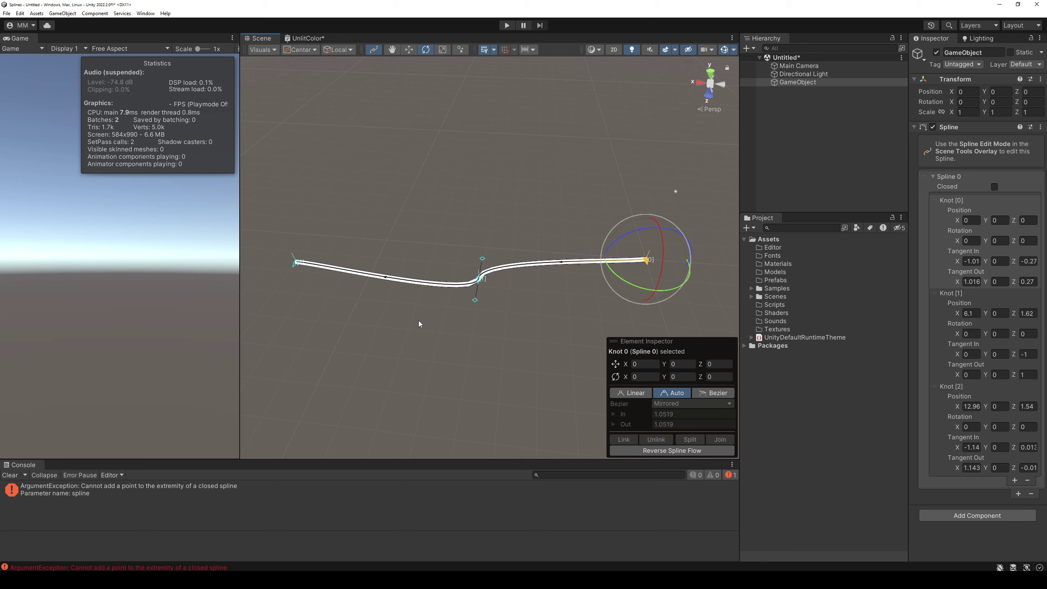
{"action": "left_click", "coordinate": [297, 263]}
{"action": "left_click_drag", "start_coordinate": [474, 283], "coordinate": [555, 205], "text": "alt"}
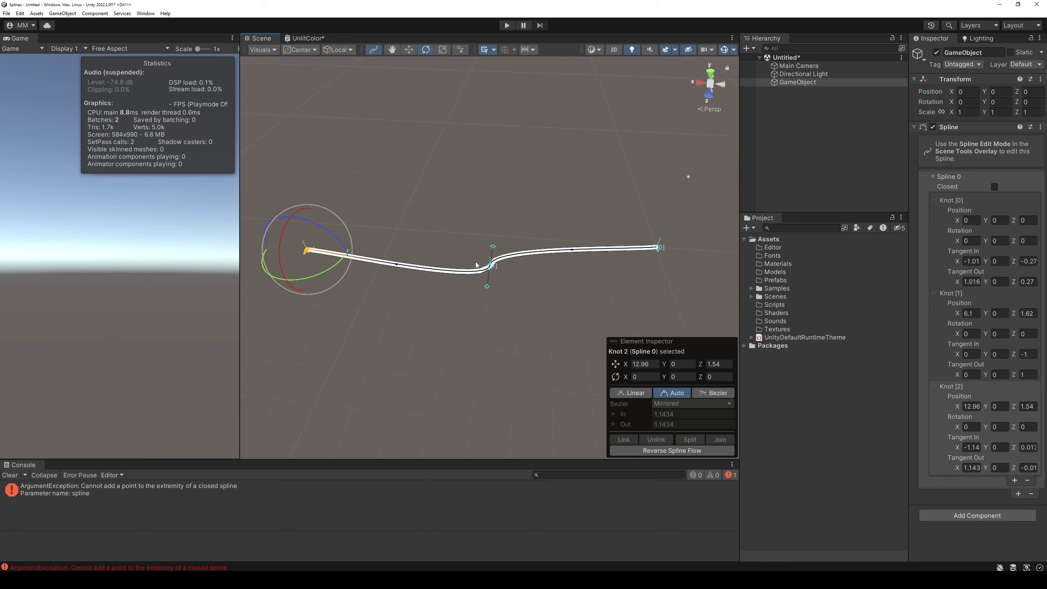
{"action": "mouse_move", "coordinate": [437, 226]}
{"action": "left_mouse_down", "text": "alt"}
{"action": "mouse_move", "coordinate": [514, 165]}
{"action": "mouse_move", "coordinate": [522, 274]}
{"action": "left_mouse_up", "text": "alt"}
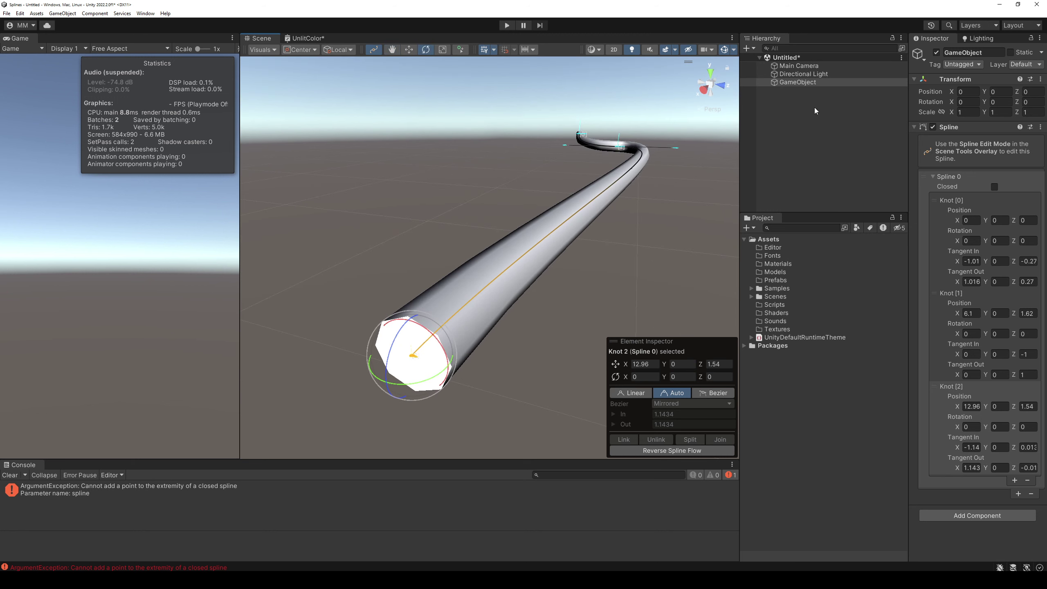
Rename the object to Spline and search Add Component for 'spline'
{"action": "left_click", "coordinate": [821, 85]}
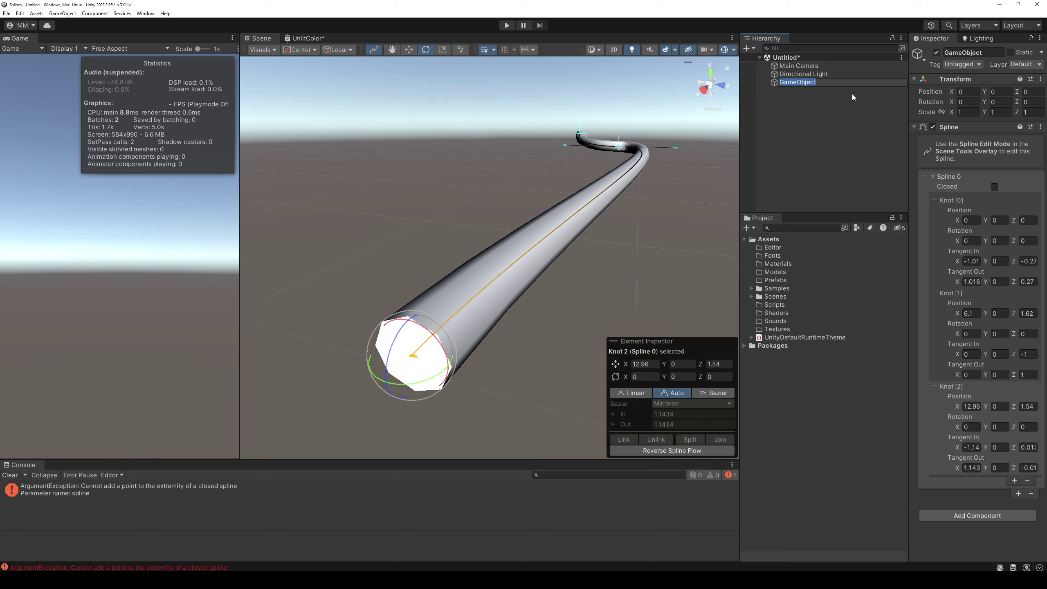
{"action": "type", "text": "Spline"}
{"action": "key", "text": "Return"}
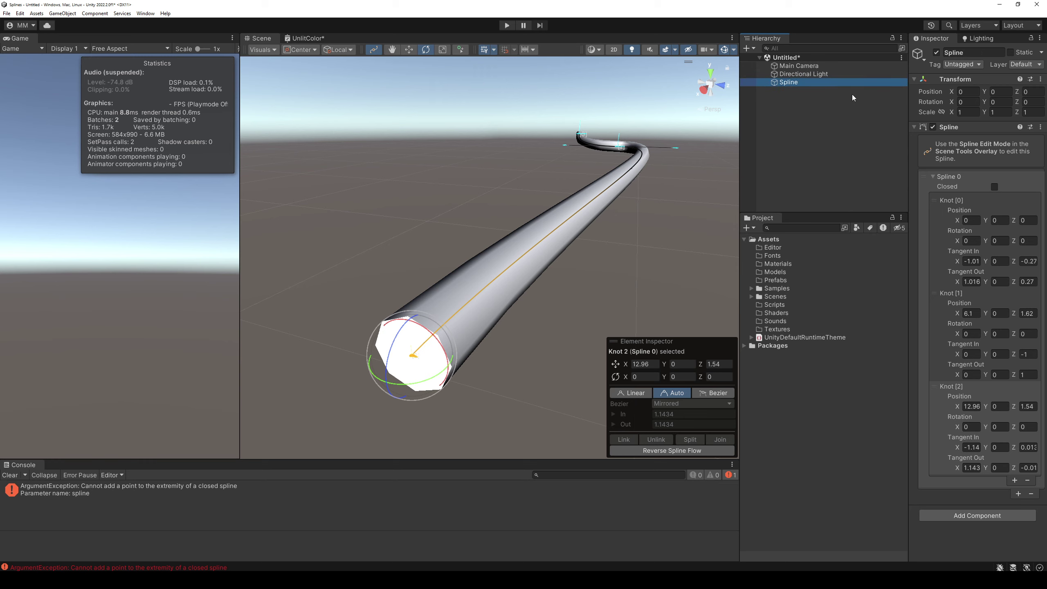
{"action": "left_click", "coordinate": [954, 126]}
{"action": "left_click", "coordinate": [954, 127]}
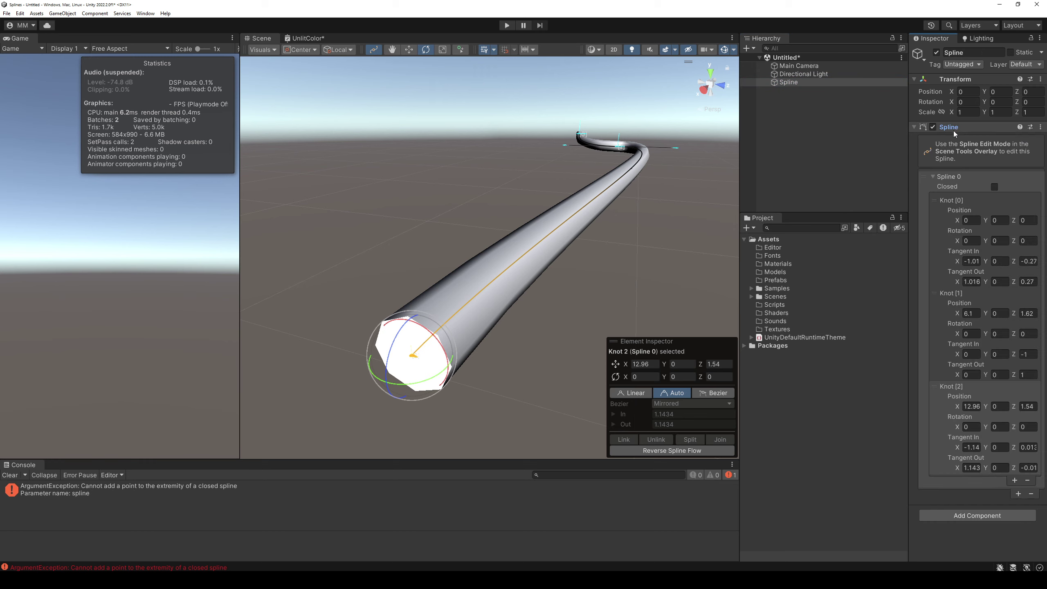
{"action": "left_click", "coordinate": [993, 514]}
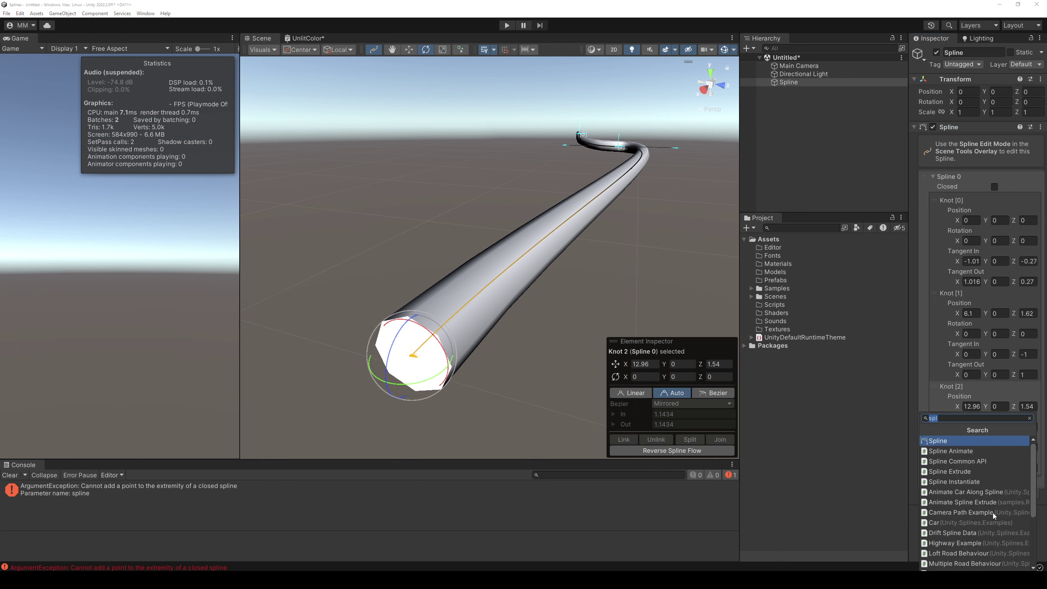
{"action": "type", "text": "spl"}
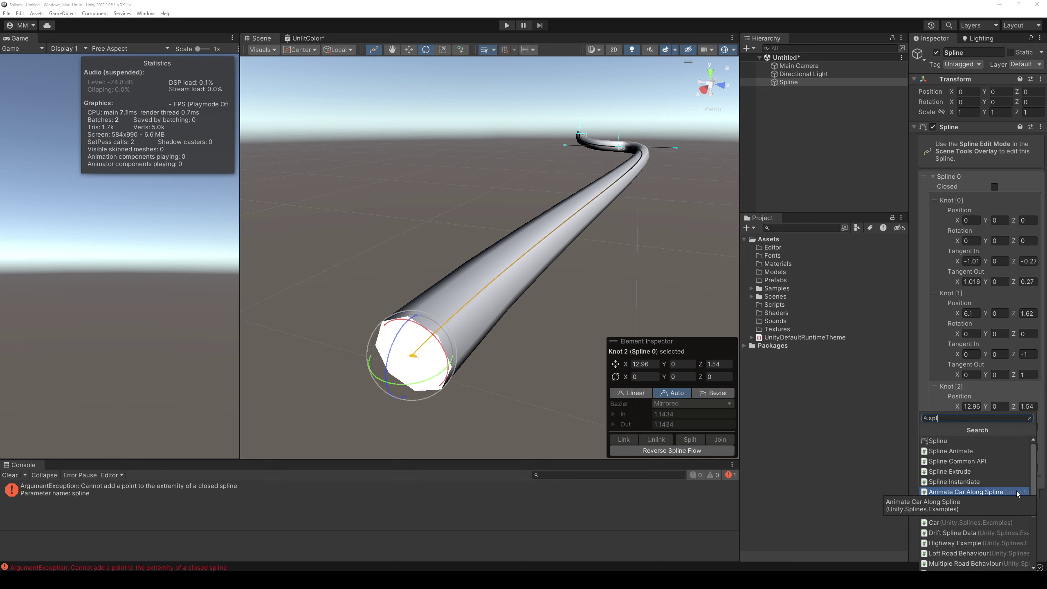
{"action": "type", "text": "ine"}
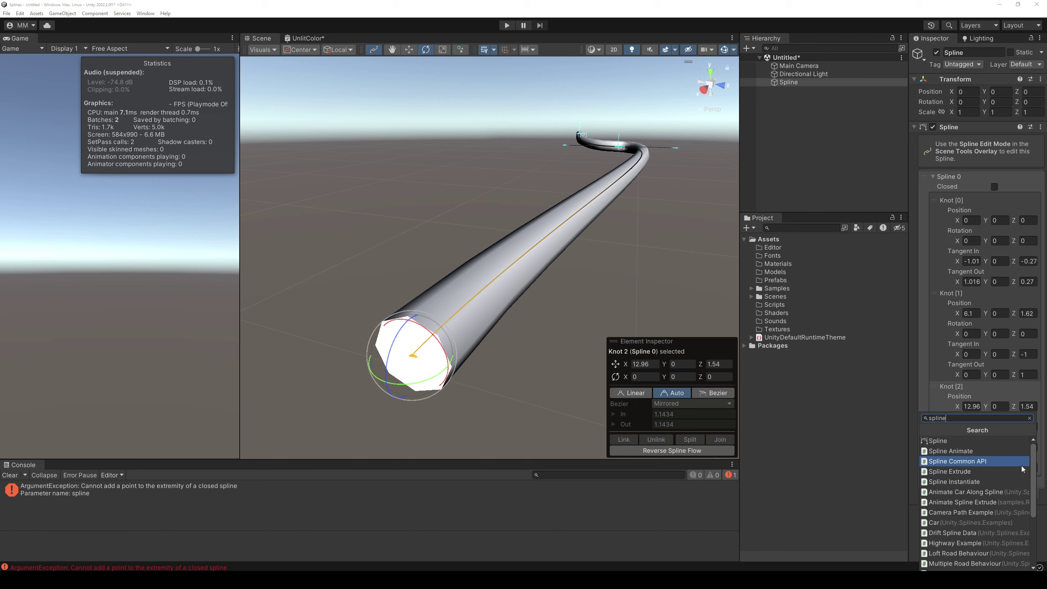
Add a Spline Extrude component and set the tube radius to 0.61
{"action": "left_click_drag", "start_coordinate": [1035, 470], "coordinate": [1040, 521]}
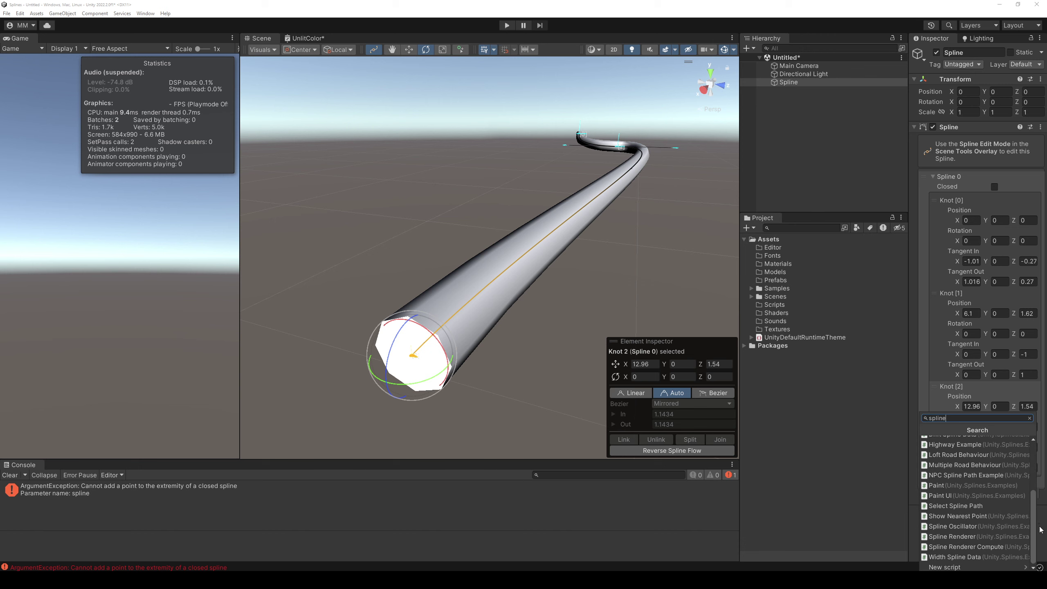
{"action": "left_click_drag", "start_coordinate": [1040, 529], "coordinate": [1040, 463]}
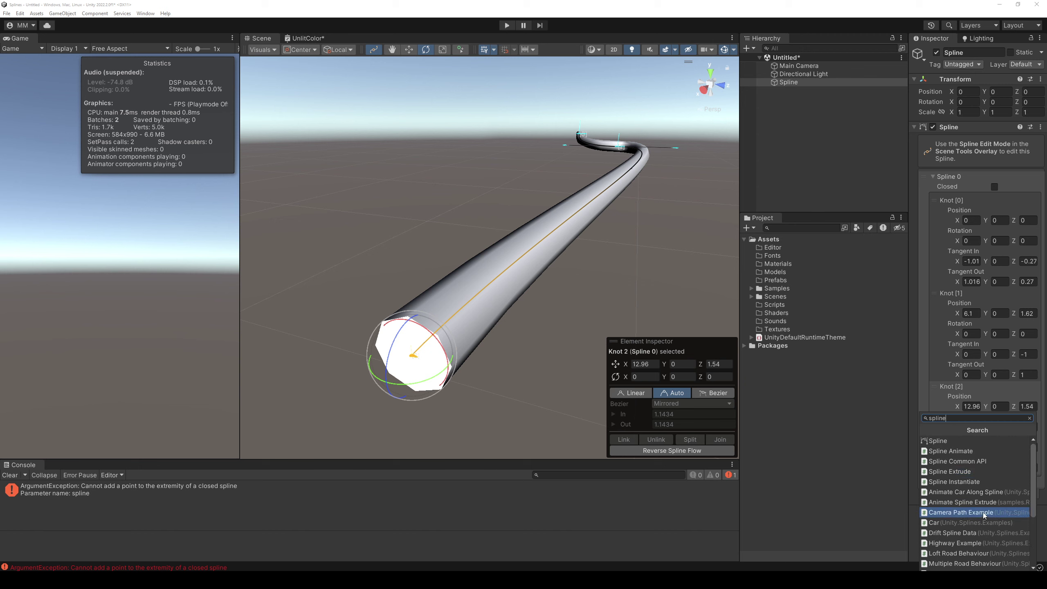
{"action": "left_click", "coordinate": [987, 475]}
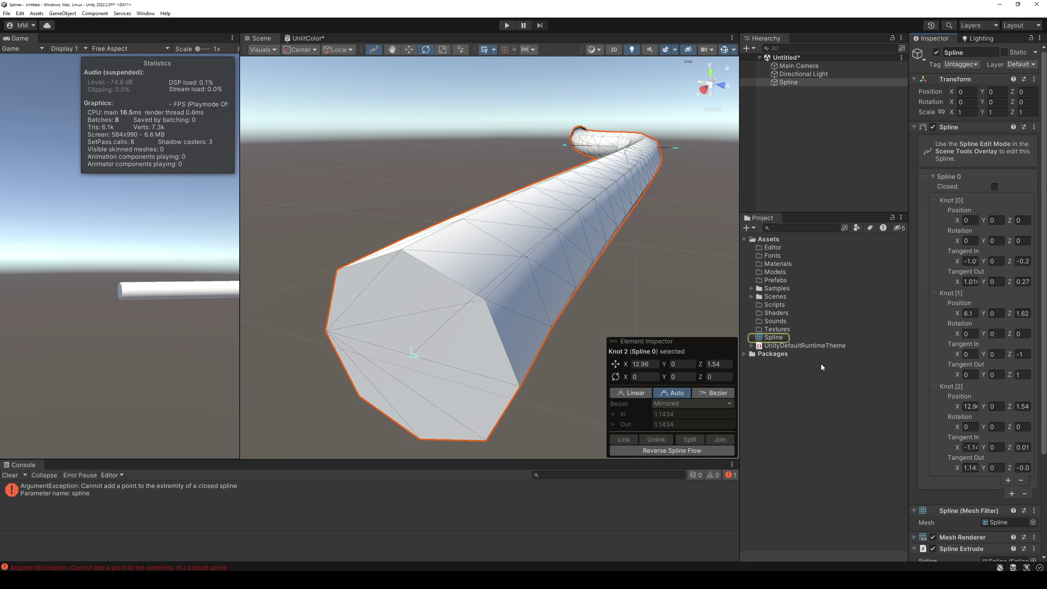
{"action": "scroll", "coordinate": [944, 409], "scroll_direction": "down", "scroll_amount": 5}
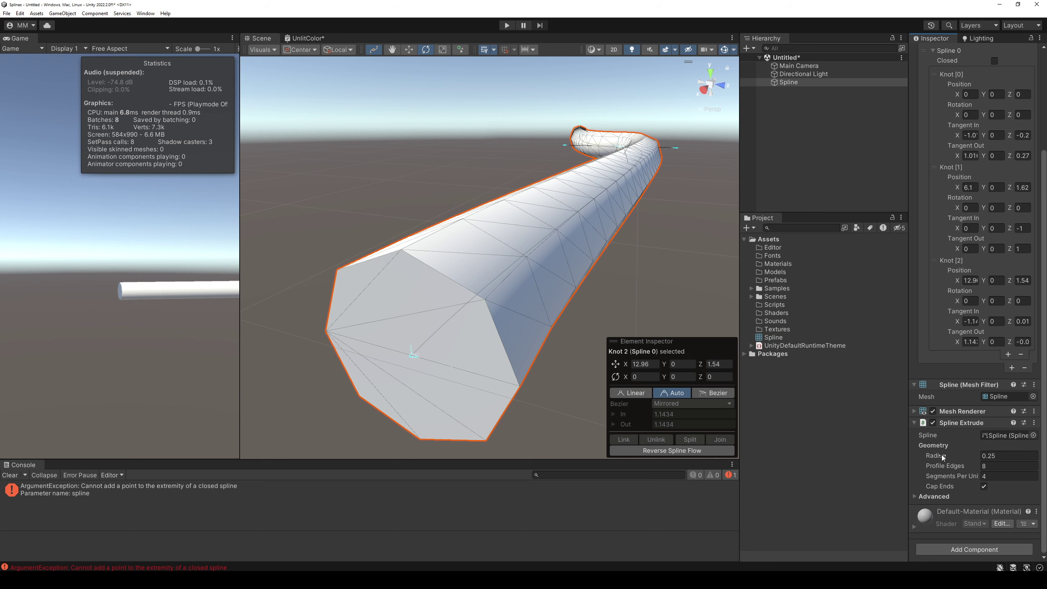
{"action": "left_click_drag", "start_coordinate": [980, 461], "coordinate": [944, 457]}
{"action": "key", "text": "f"}
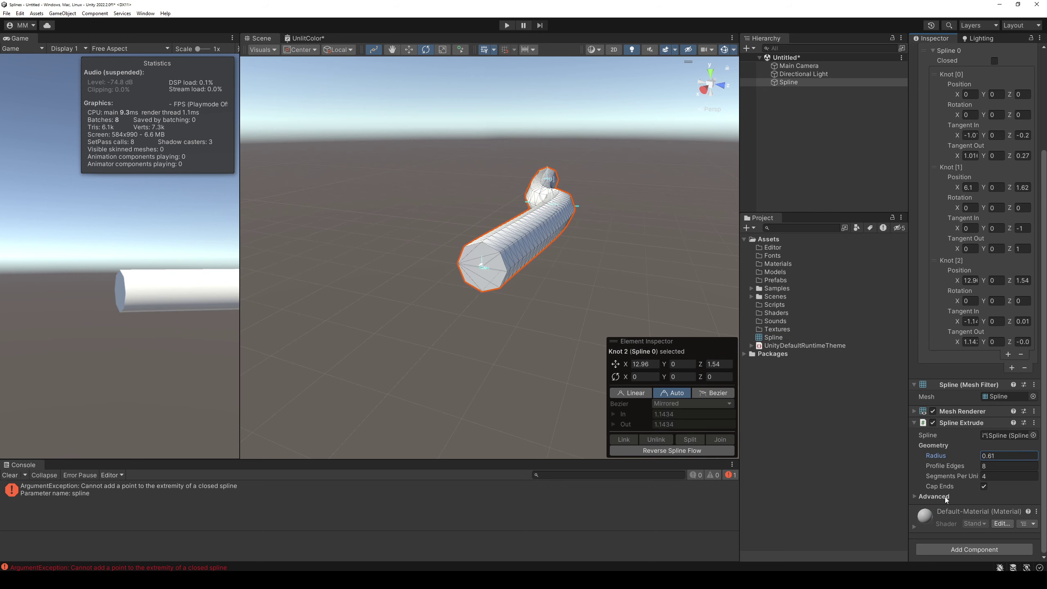
Raise Profile Edges to 45 and turn off Cap Ends for open tube ends
{"action": "mouse_move", "coordinate": [944, 466]}
{"action": "left_mouse_down"}
{"action": "mouse_move", "coordinate": [941, 476]}
{"action": "mouse_move", "coordinate": [999, 476]}
{"action": "mouse_move", "coordinate": [984, 476]}
{"action": "left_mouse_up"}
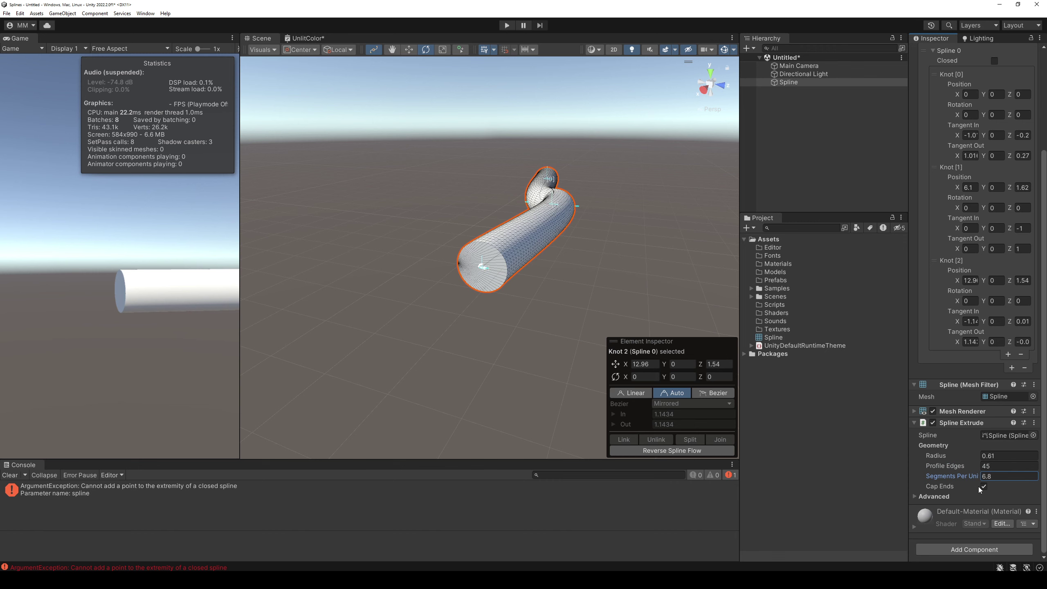
{"action": "left_click", "coordinate": [984, 486]}
{"action": "left_click_drag", "start_coordinate": [579, 324], "coordinate": [533, 297], "text": "alt"}
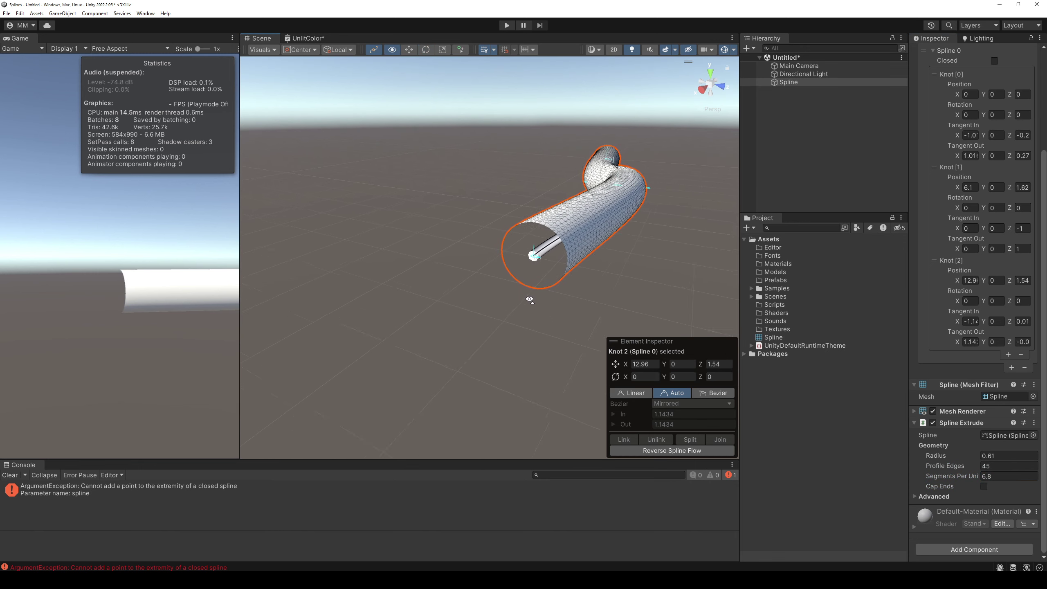
{"action": "scroll", "coordinate": [598, 276], "scroll_direction": "up", "scroll_amount": 4}
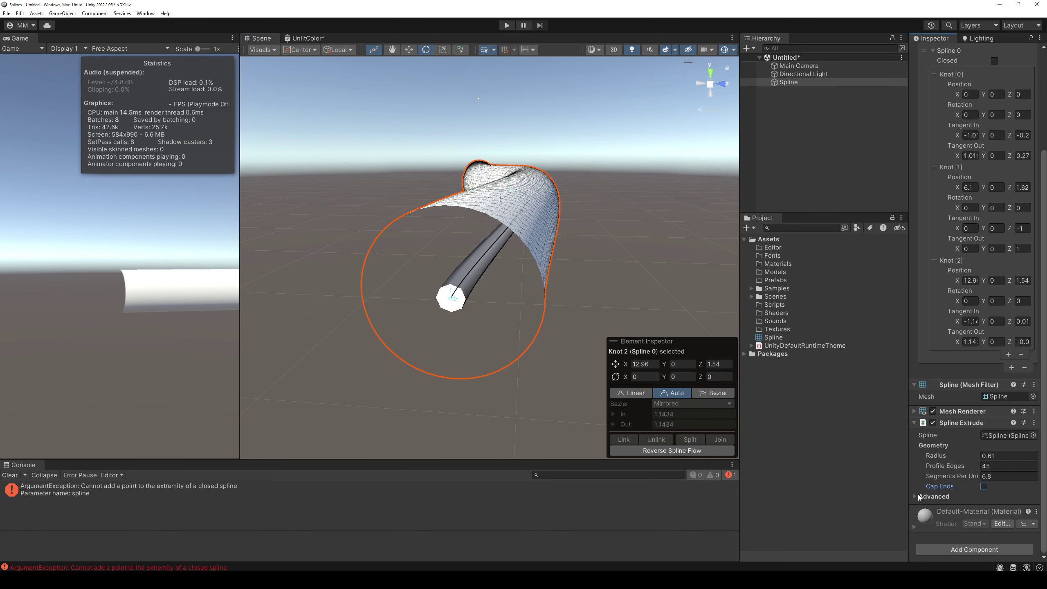
Trim the Advanced Range slider to just short of 100 percent
{"action": "left_click", "coordinate": [918, 496]}
{"action": "scroll", "coordinate": [924, 479], "scroll_direction": "down", "scroll_amount": 3}
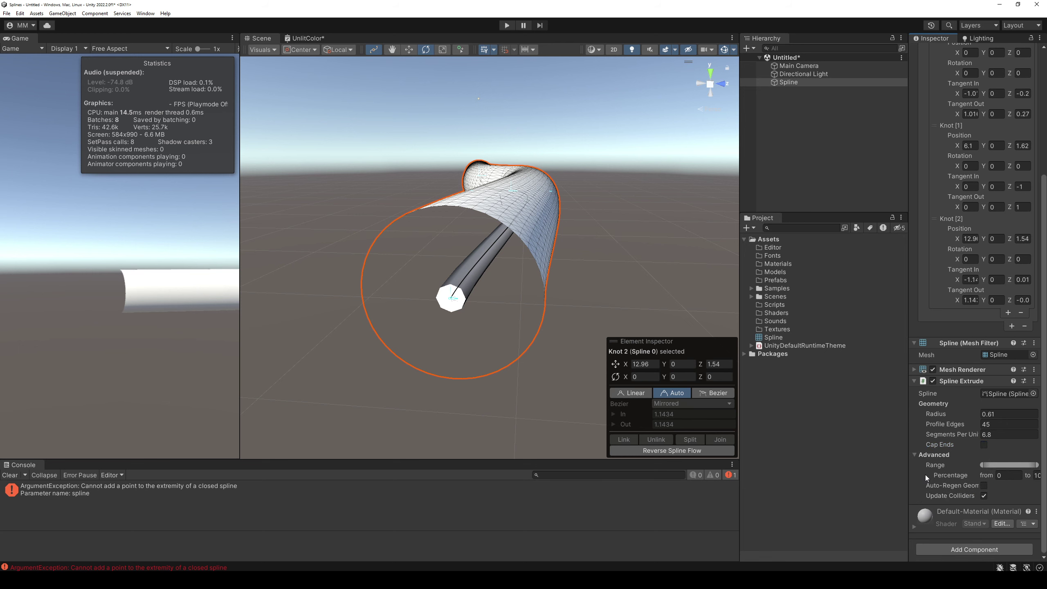
{"action": "left_click", "coordinate": [985, 487]}
{"action": "mouse_move", "coordinate": [1036, 465]}
{"action": "left_mouse_down"}
{"action": "mouse_move", "coordinate": [1008, 465]}
{"action": "mouse_move", "coordinate": [1036, 465]}
{"action": "left_mouse_up"}
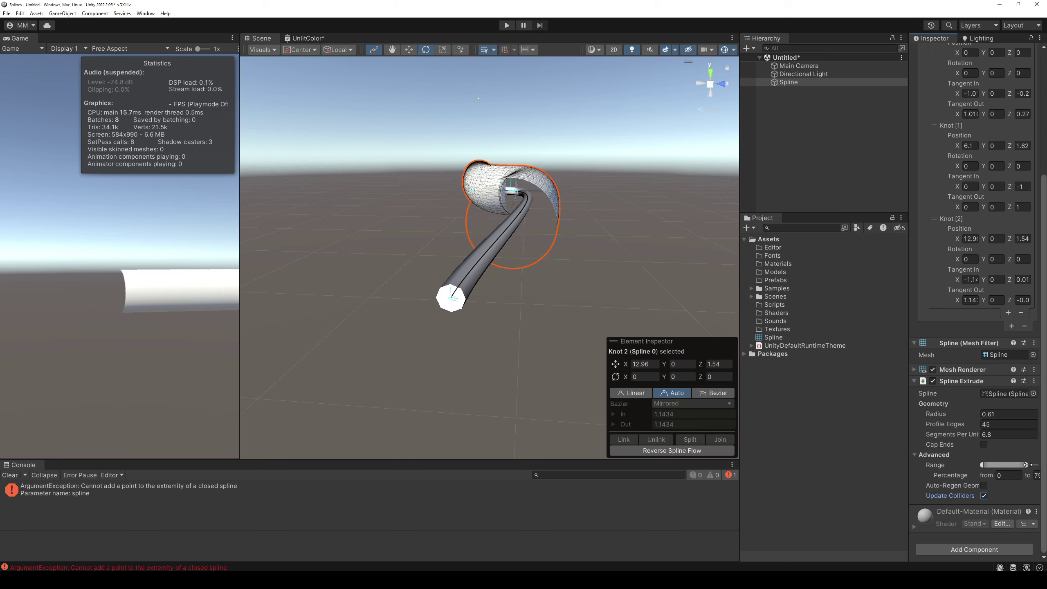
{"action": "left_click_drag", "start_coordinate": [563, 312], "coordinate": [714, 321], "text": "alt"}
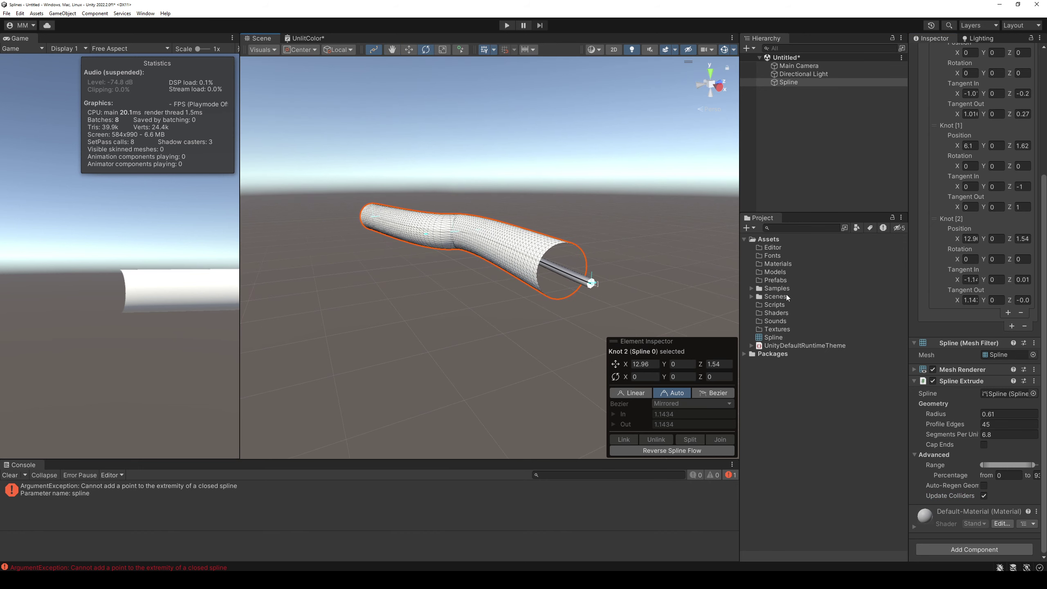
Create a material named 2sided in the Materials folder and apply it to the tube
{"action": "right_click", "coordinate": [780, 265]}
{"action": "mouse_move", "coordinate": [808, 271]}
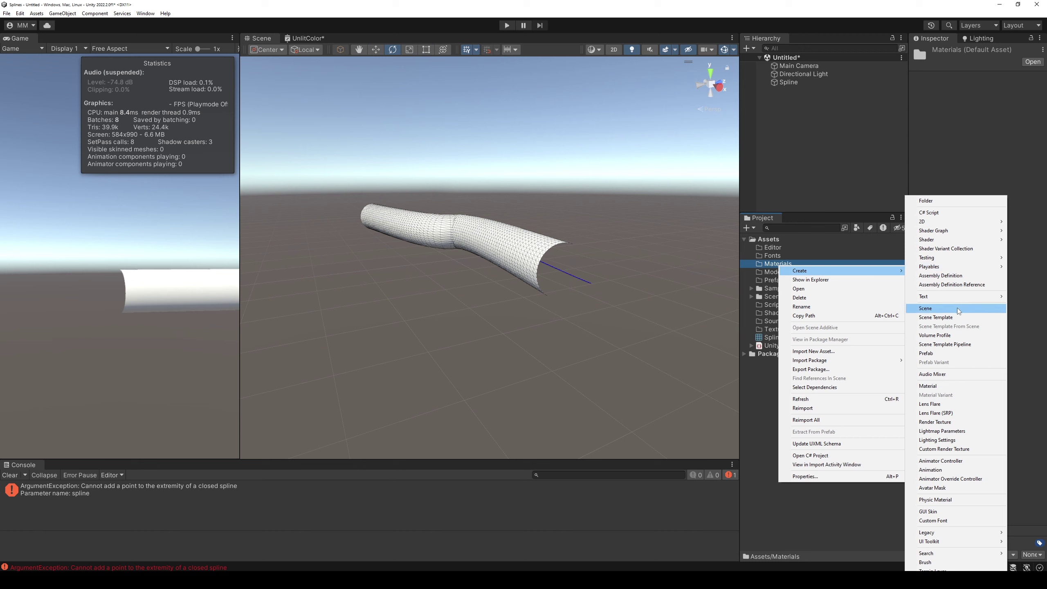
{"action": "left_click", "coordinate": [946, 384]}
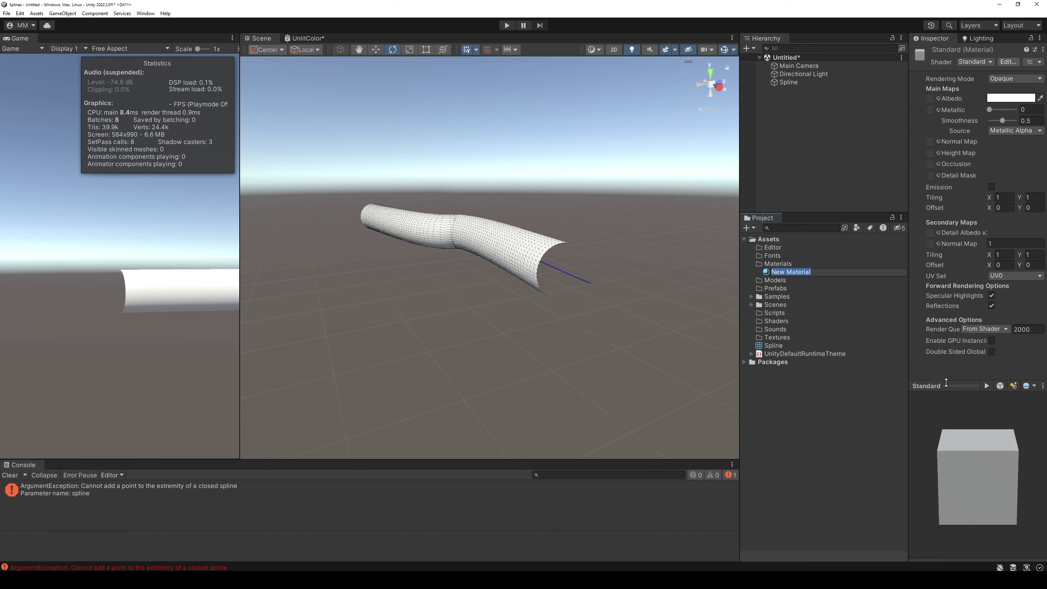
{"action": "type", "text": "2sided"}
{"action": "key", "text": "Return"}
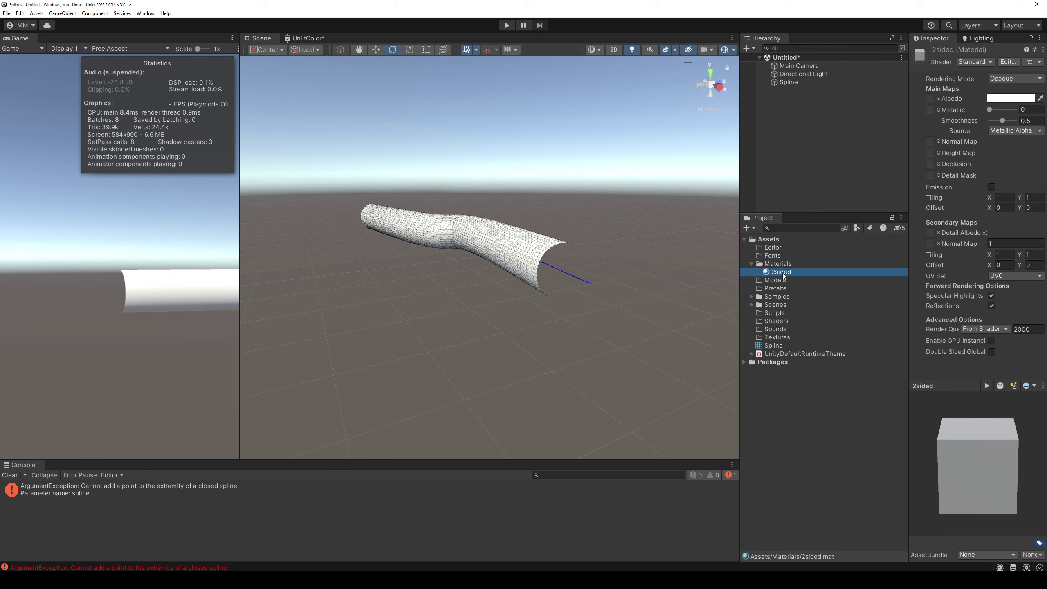
{"action": "left_click_drag", "start_coordinate": [782, 272], "coordinate": [525, 278]}
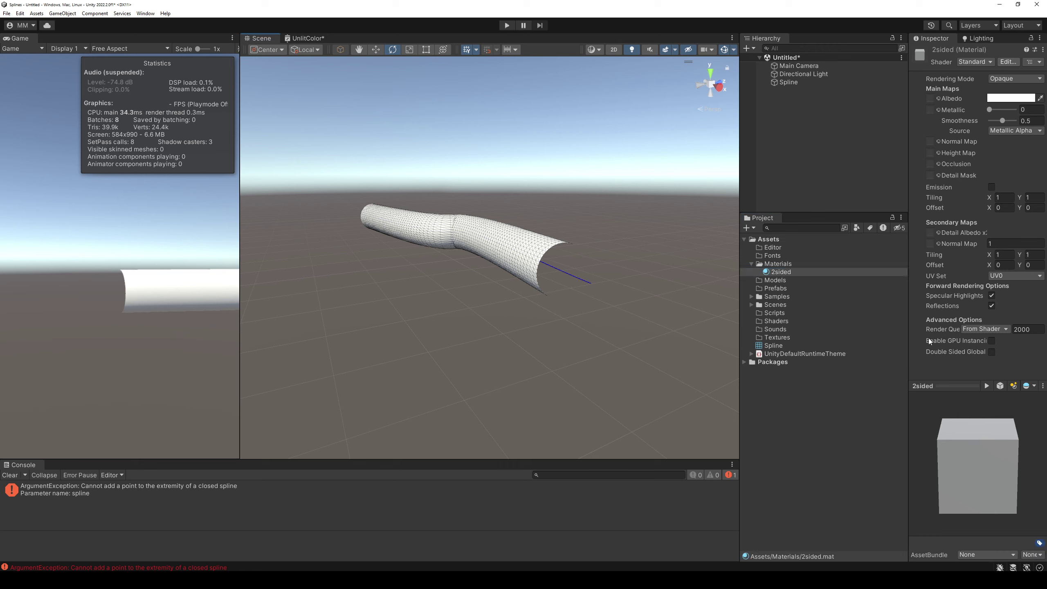
Try the Sprites/Default shader on 2sided, then undo back to Standard
{"action": "left_click", "coordinate": [977, 63]}
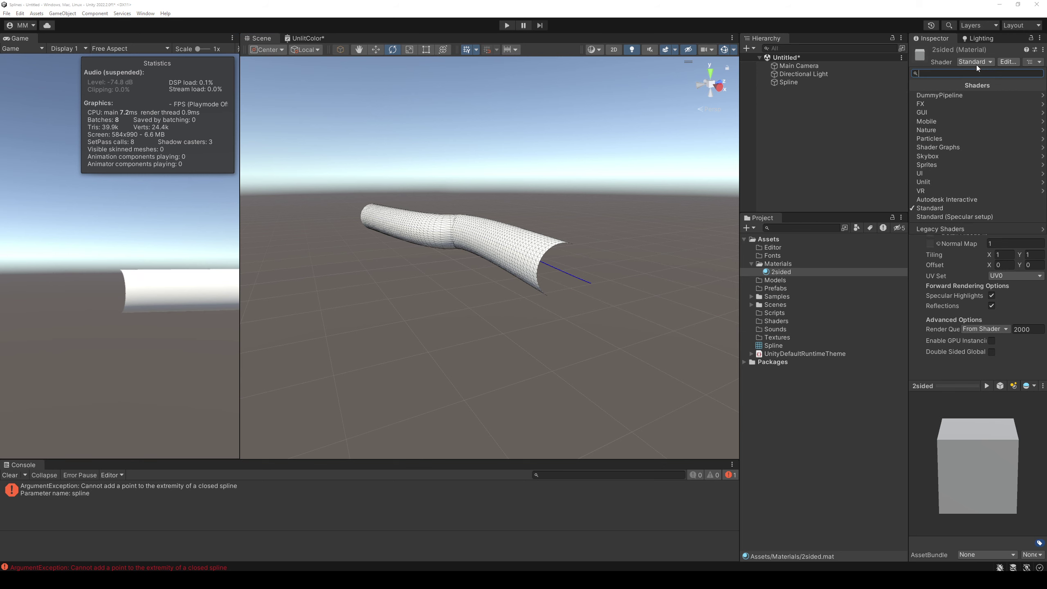
{"action": "left_click", "coordinate": [945, 163]}
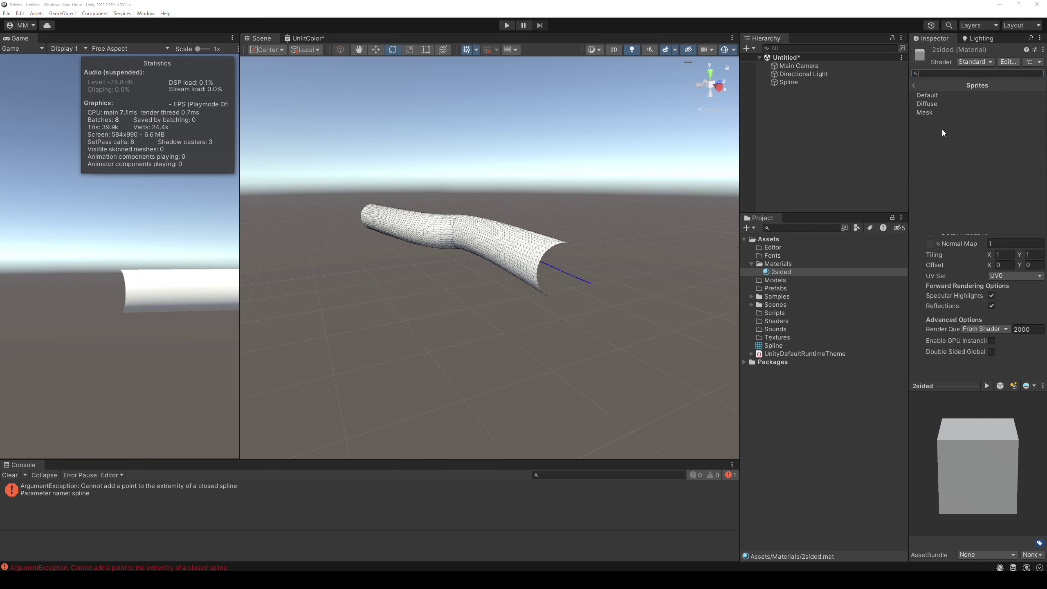
{"action": "left_click", "coordinate": [940, 98]}
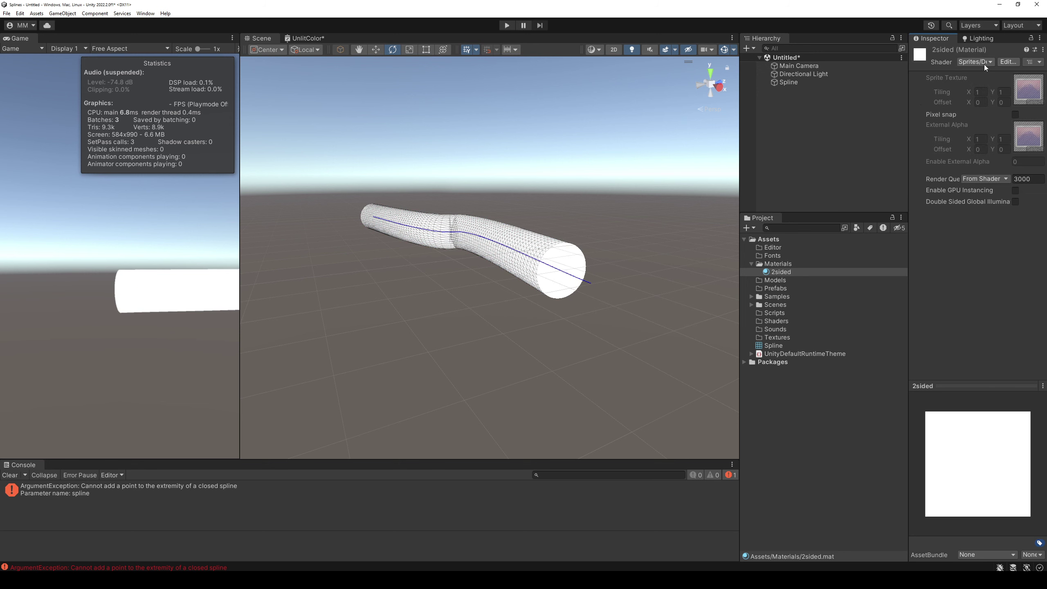
{"action": "key", "text": "ctrl+z"}
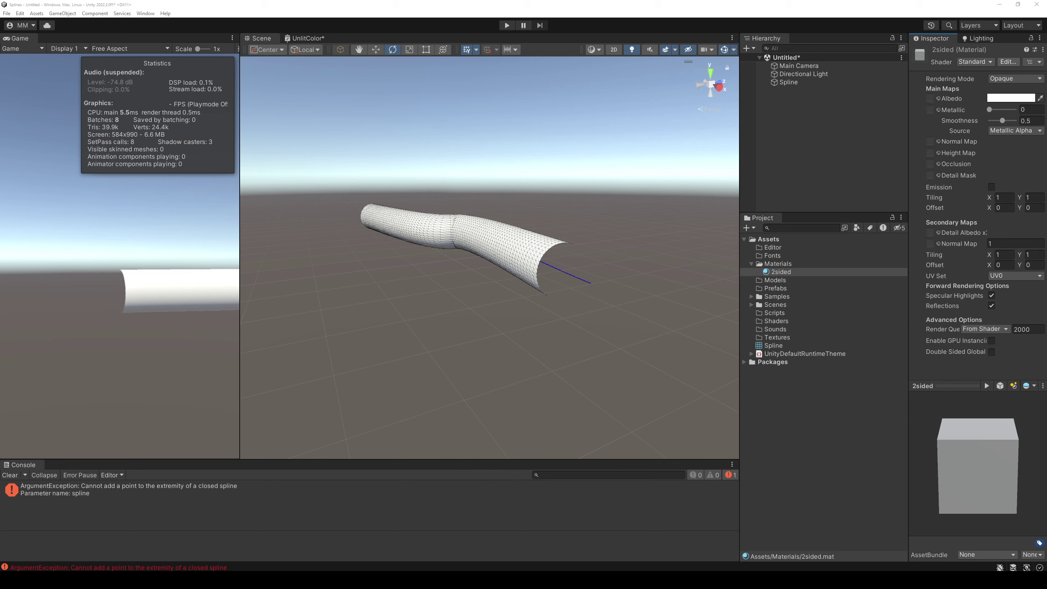
Create an Unlit Shader asset named 2sided in the Shaders folder
{"action": "right_click", "coordinate": [784, 321]}
{"action": "mouse_move", "coordinate": [855, 328]}
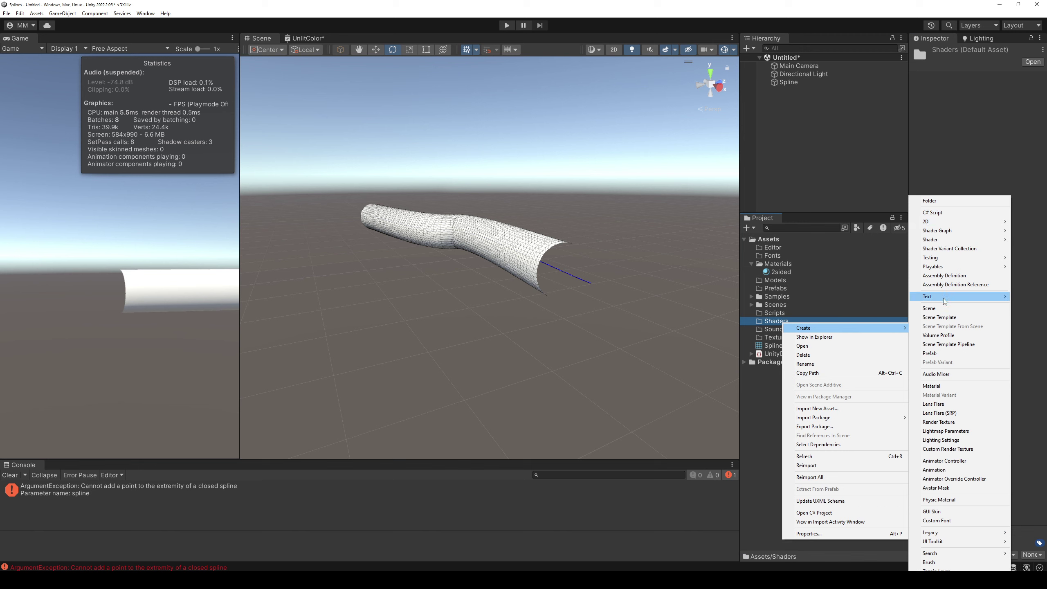
{"action": "mouse_move", "coordinate": [947, 240]}
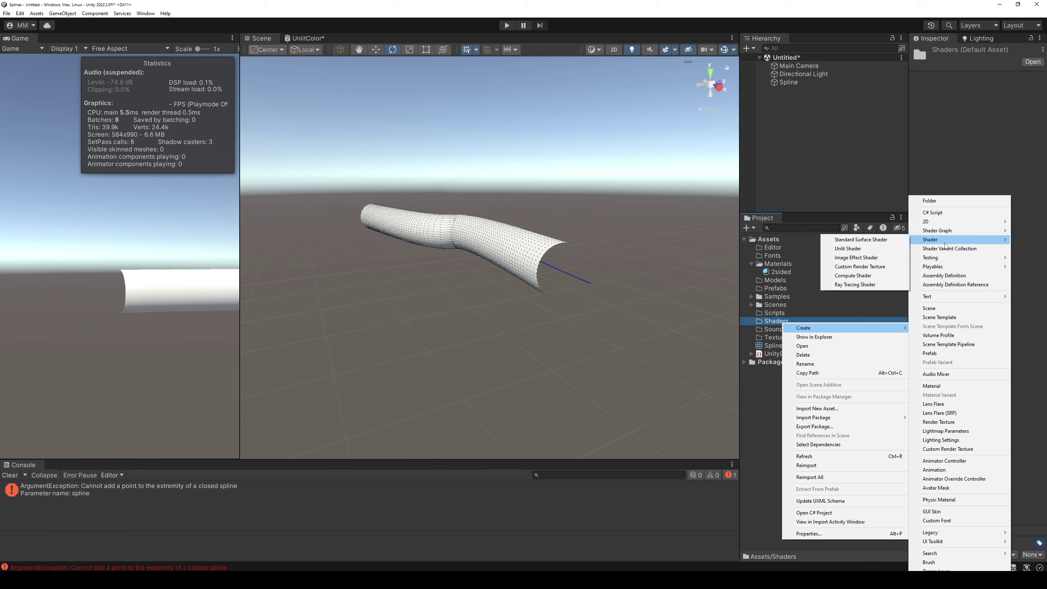
{"action": "left_click", "coordinate": [882, 249]}
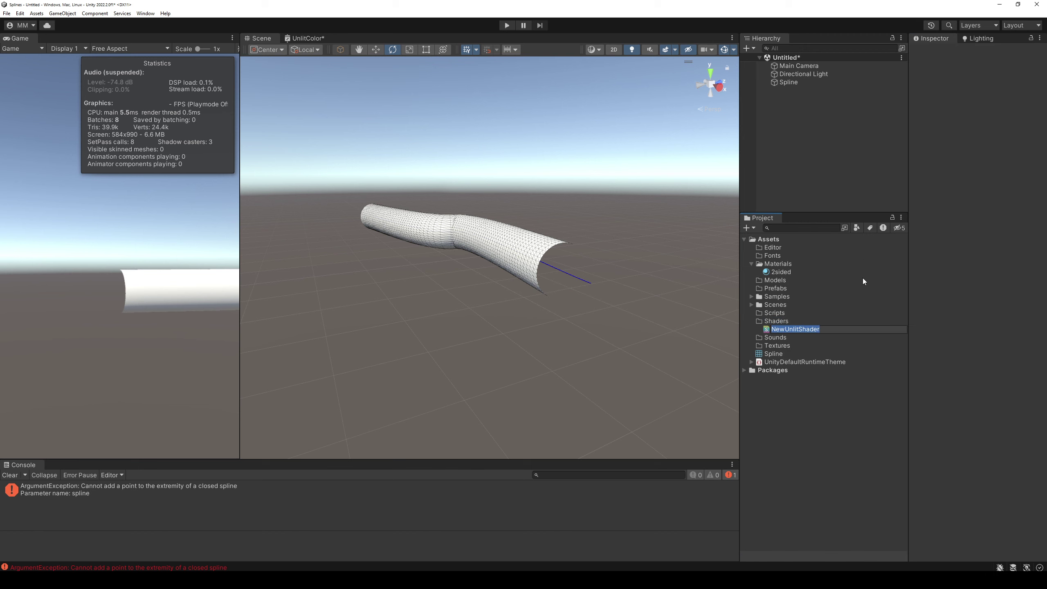
{"action": "type", "text": "2sided"}
{"action": "key", "text": "Return"}
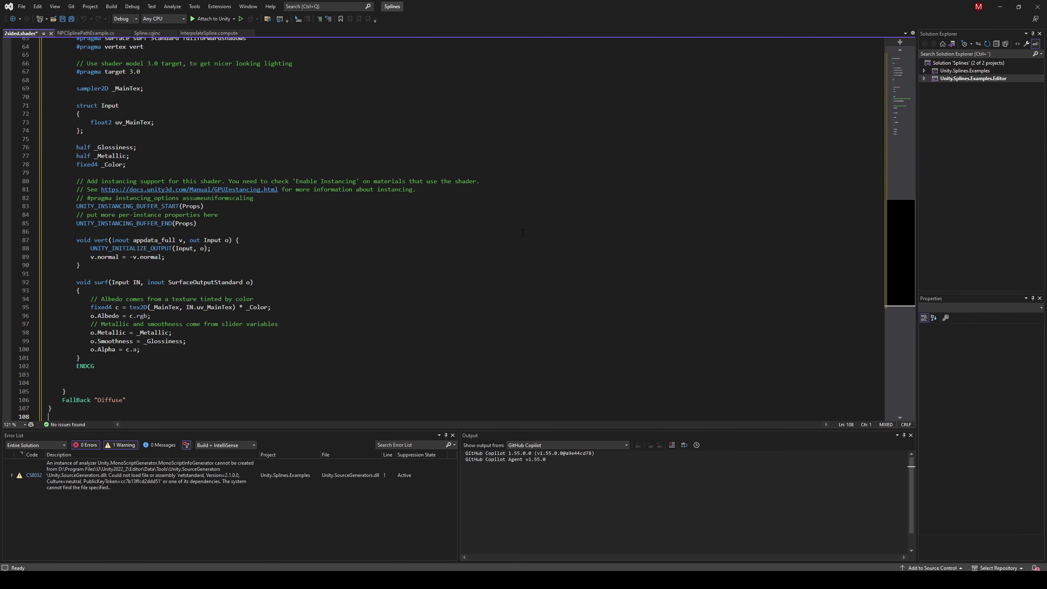
Save the two-sided shader code in Visual Studio and return to Unity
{"action": "key", "text": "ctrl+s"}
{"action": "scroll", "coordinate": [528, 240], "scroll_direction": "up", "scroll_amount": 7}
{"action": "scroll", "coordinate": [536, 251], "scroll_direction": "up", "scroll_amount": 14}
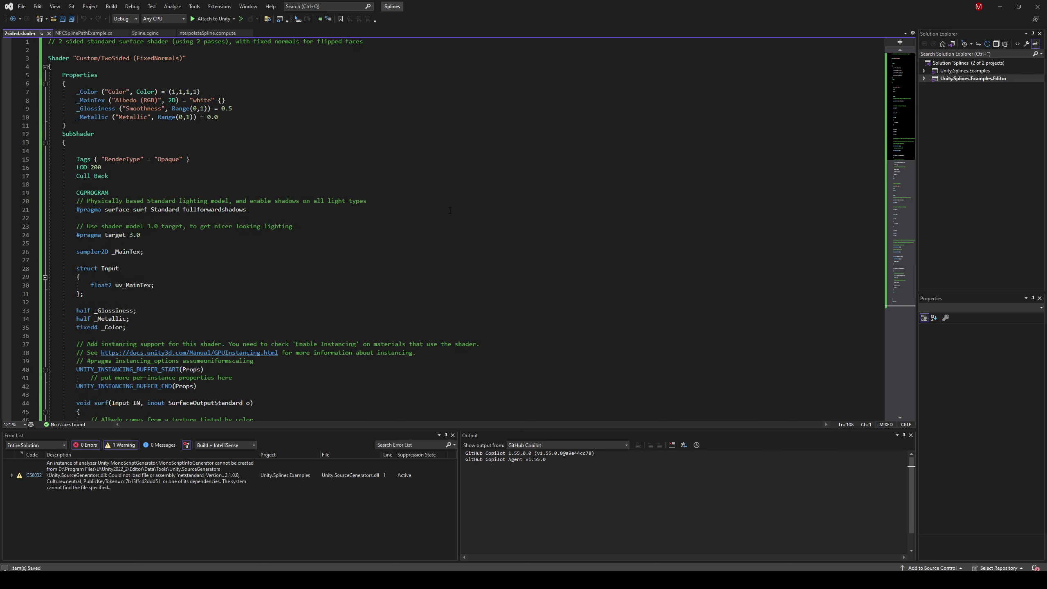
{"action": "key", "text": "alt+Tab"}
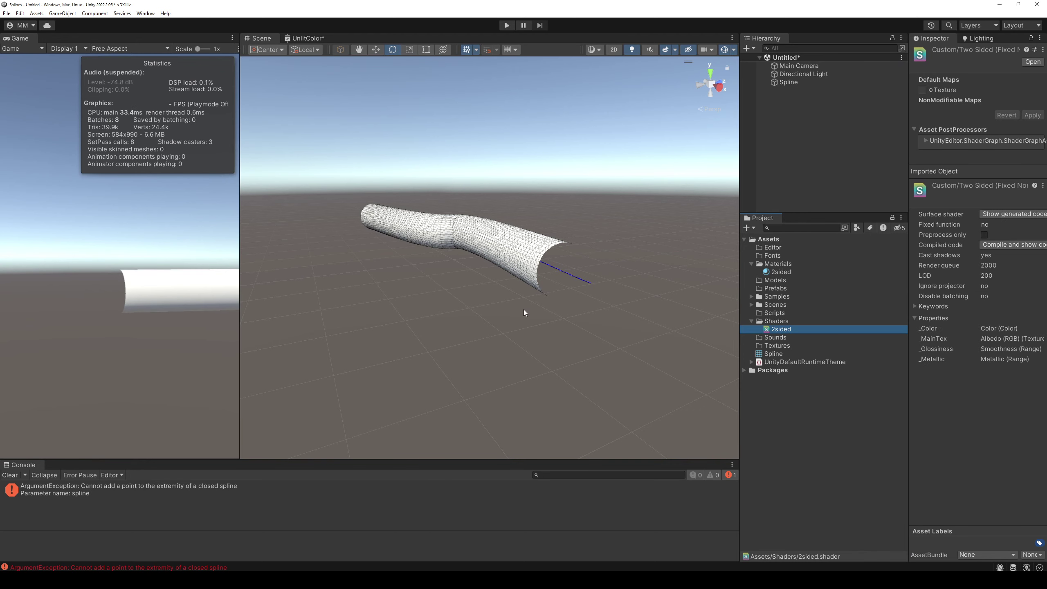
Assign the Custom/TwoSided (FixedNormals) shader to the 2sided material and view the tube's open end
{"action": "left_click", "coordinate": [785, 272]}
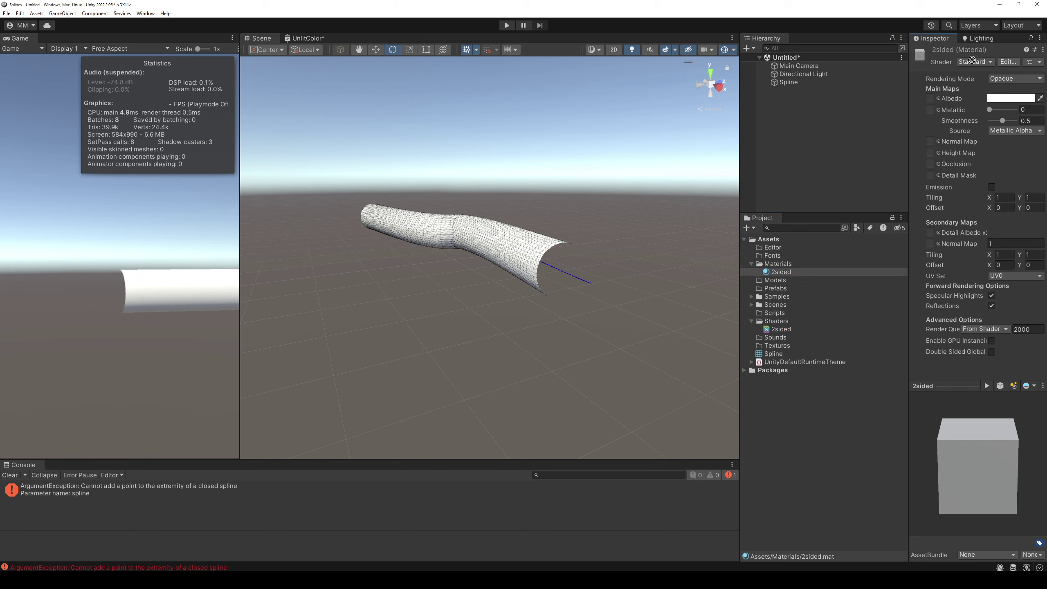
{"action": "left_click", "coordinate": [892, 233]}
{"action": "mouse_move", "coordinate": [782, 330]}
{"action": "left_mouse_down"}
{"action": "mouse_move", "coordinate": [969, 56]}
{"action": "mouse_move", "coordinate": [986, 106]}
{"action": "left_mouse_up"}
{"action": "left_click", "coordinate": [987, 63]}
{"action": "type", "text": "2"}
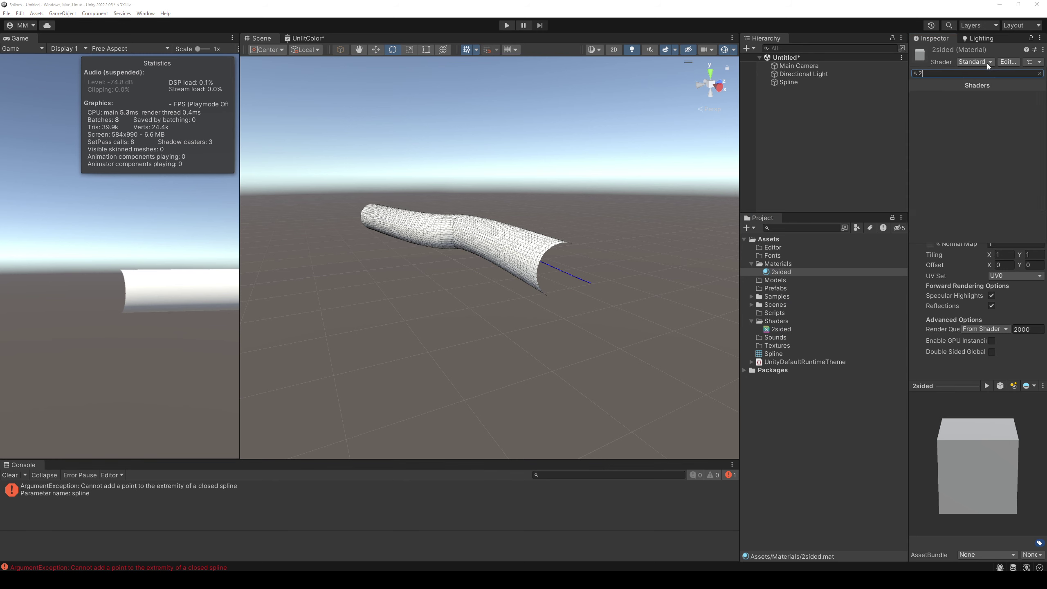
{"action": "left_click", "coordinate": [779, 330]}
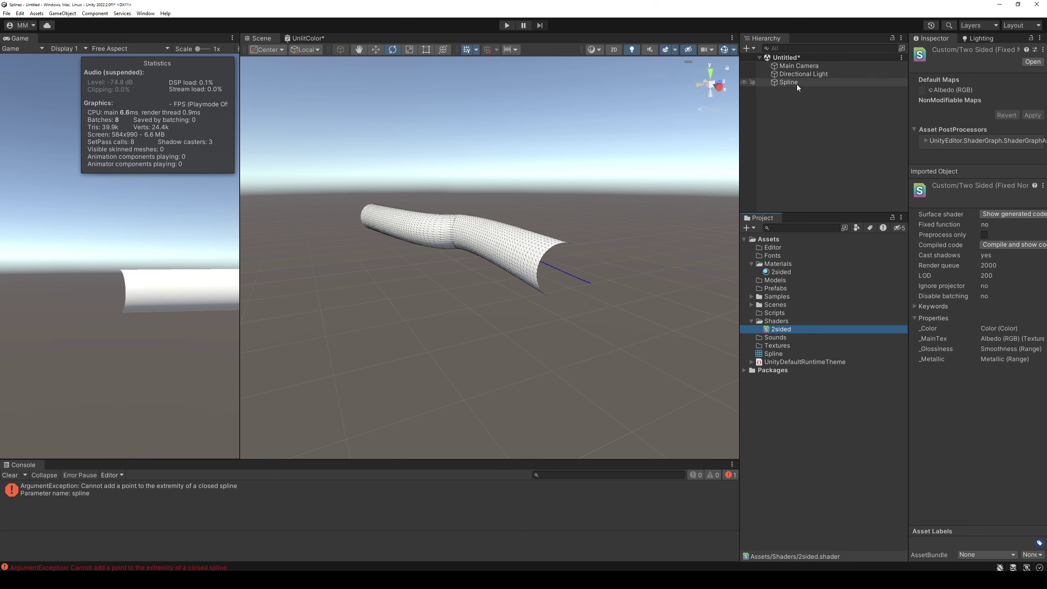
{"action": "left_click", "coordinate": [782, 271]}
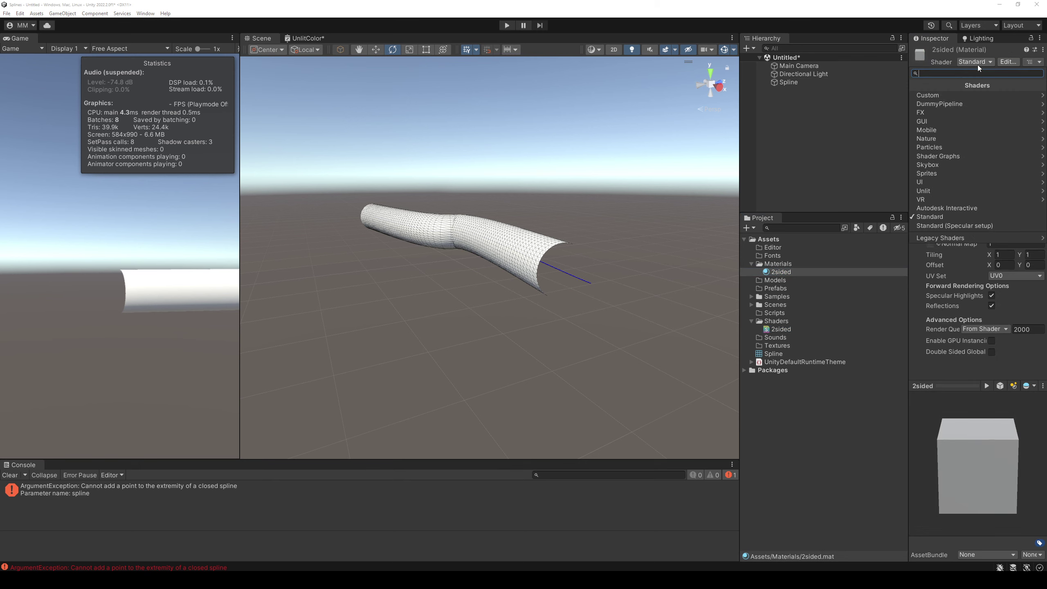
{"action": "left_click", "coordinate": [978, 64]}
{"action": "left_click", "coordinate": [965, 95]}
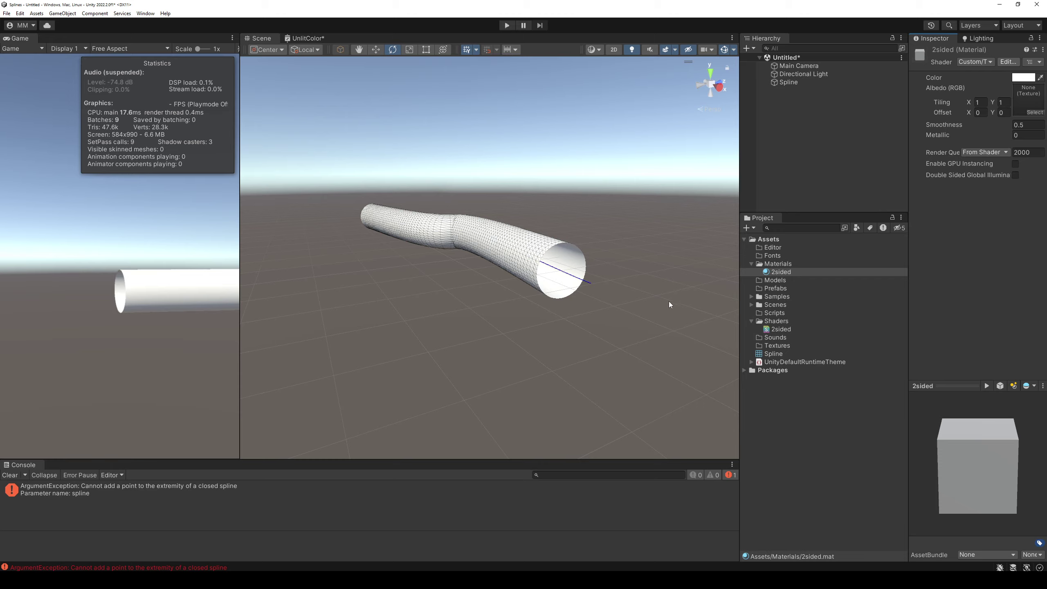
{"action": "left_click_drag", "start_coordinate": [669, 301], "coordinate": [542, 195], "text": "alt"}
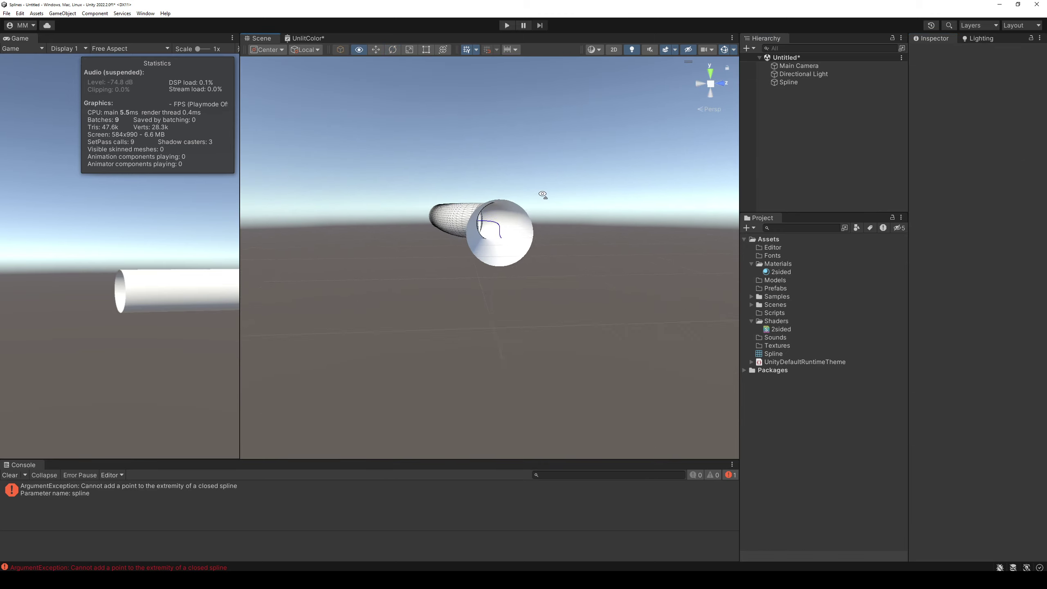
Zoom in close to the tube's surface and select the Spline object
{"action": "scroll", "coordinate": [540, 182], "scroll_direction": "up", "scroll_amount": 3}
{"action": "scroll", "coordinate": [553, 169], "scroll_direction": "up", "scroll_amount": 3}
{"action": "scroll", "coordinate": [548, 168], "scroll_direction": "up", "scroll_amount": 2}
{"action": "scroll", "coordinate": [533, 173], "scroll_direction": "up", "scroll_amount": 3}
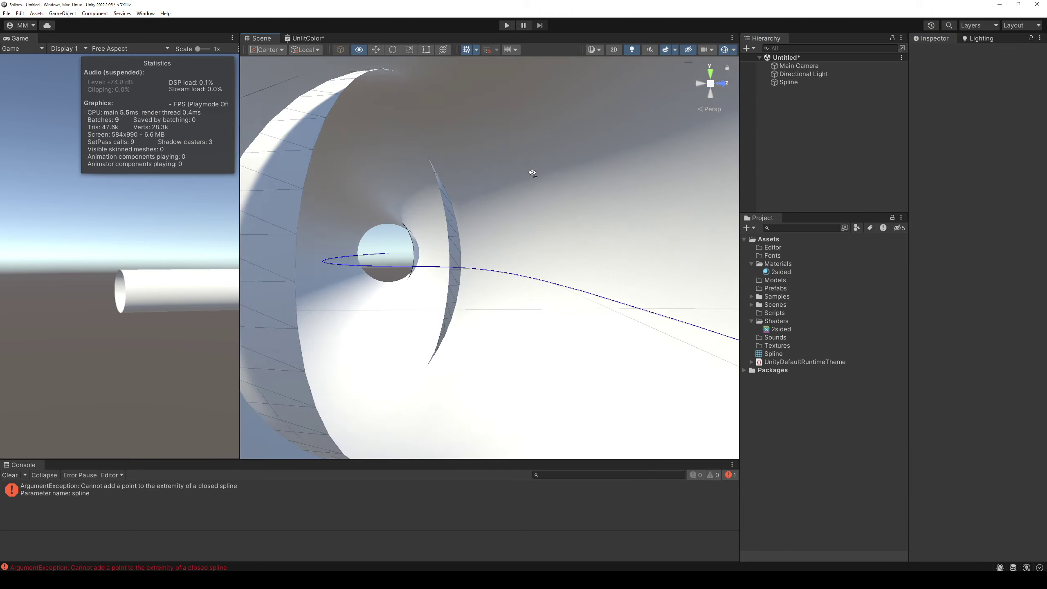
{"action": "left_click_drag", "start_coordinate": [532, 174], "coordinate": [479, 170], "text": "alt"}
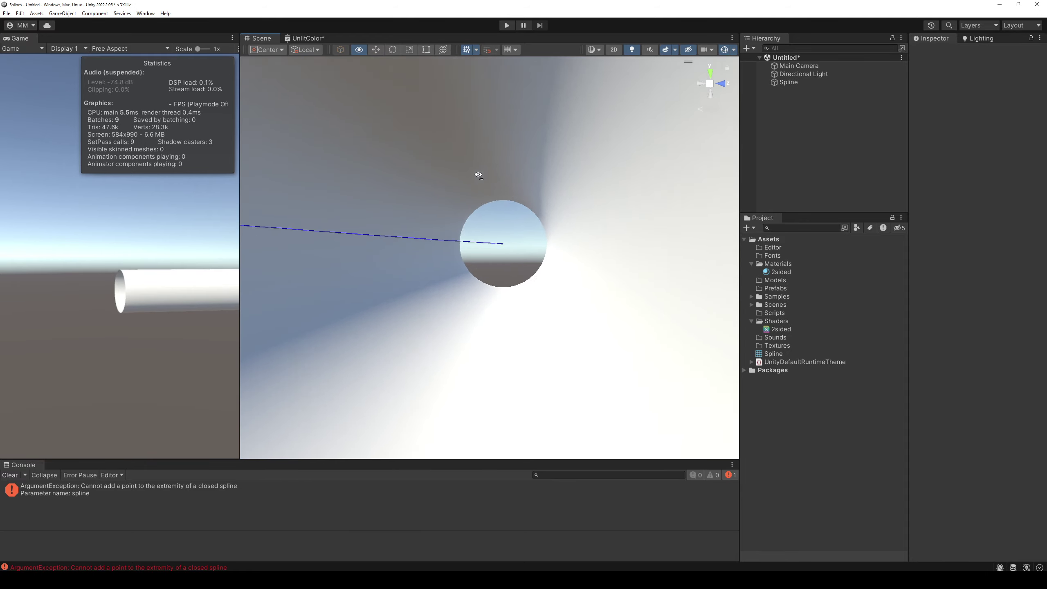
{"action": "scroll", "coordinate": [479, 173], "scroll_direction": "down", "scroll_amount": 5}
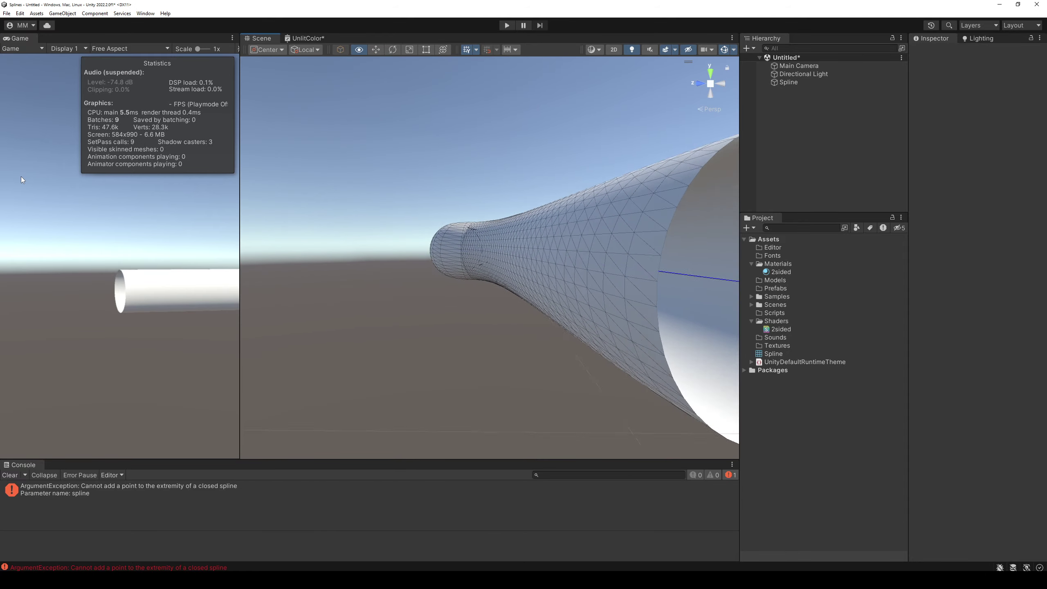
{"action": "left_click_drag", "start_coordinate": [109, 164], "coordinate": [136, 191], "text": "alt"}
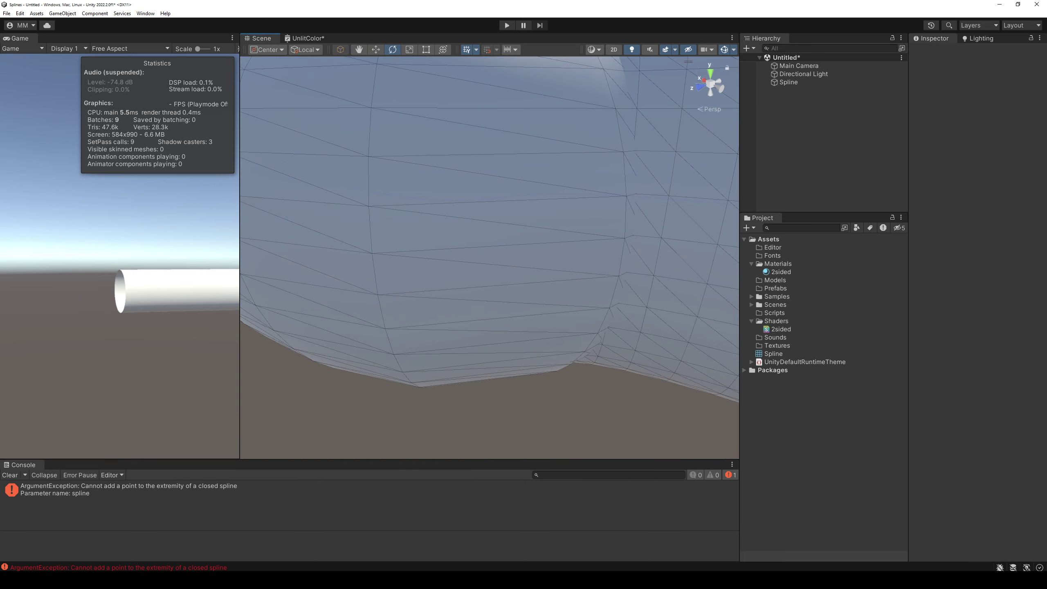
{"action": "scroll", "coordinate": [502, 215], "scroll_direction": "down", "scroll_amount": 5}
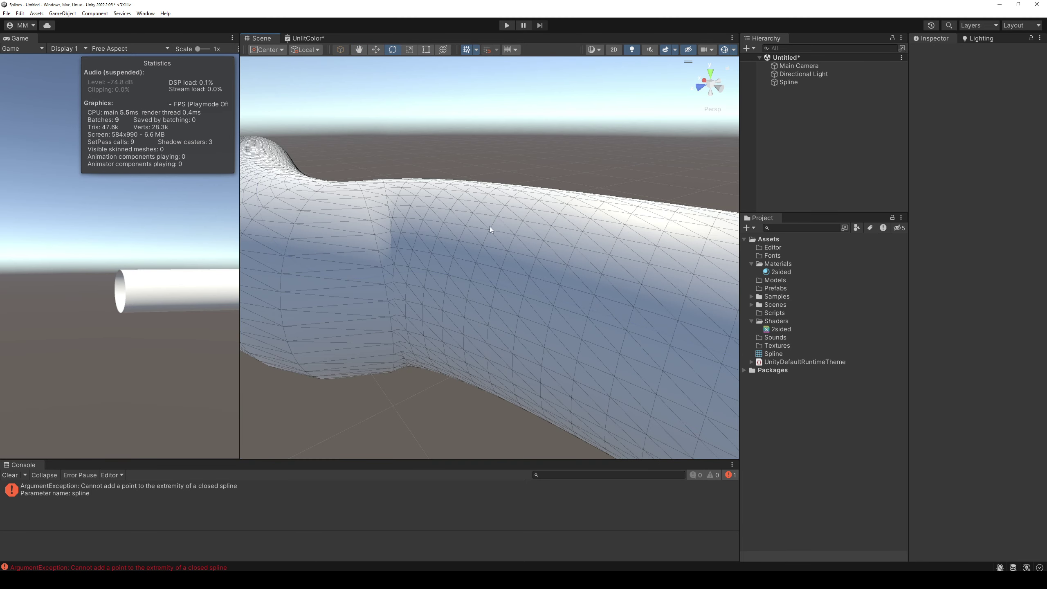
{"action": "left_click", "coordinate": [424, 256]}
Raise Segments Per Unit for a denser mesh, checking the tube inside and out
{"action": "scroll", "coordinate": [945, 474], "scroll_direction": "down", "scroll_amount": 3}
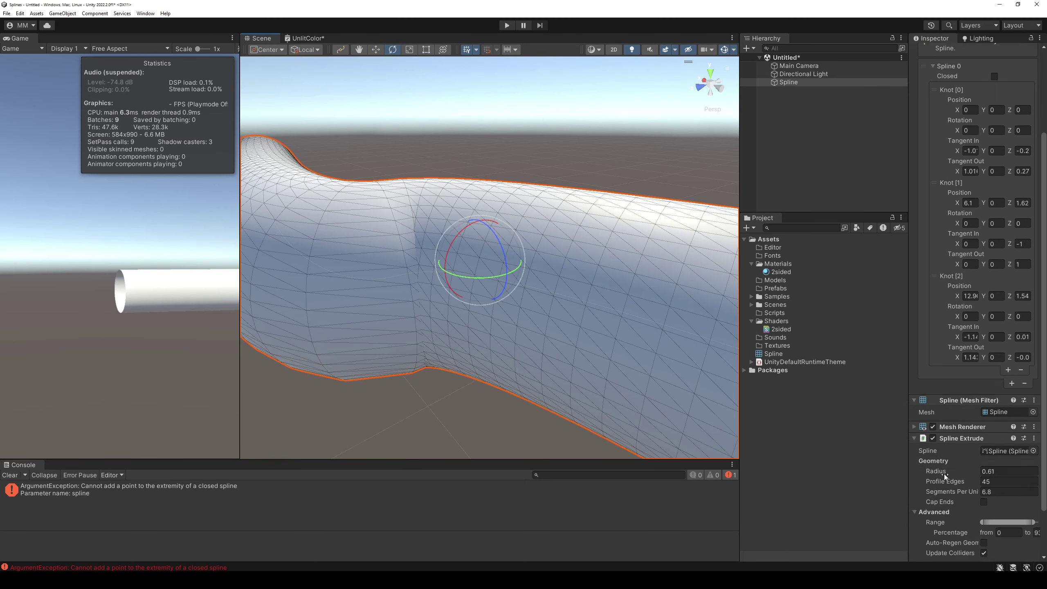
{"action": "scroll", "coordinate": [951, 483], "scroll_direction": "down", "scroll_amount": 3}
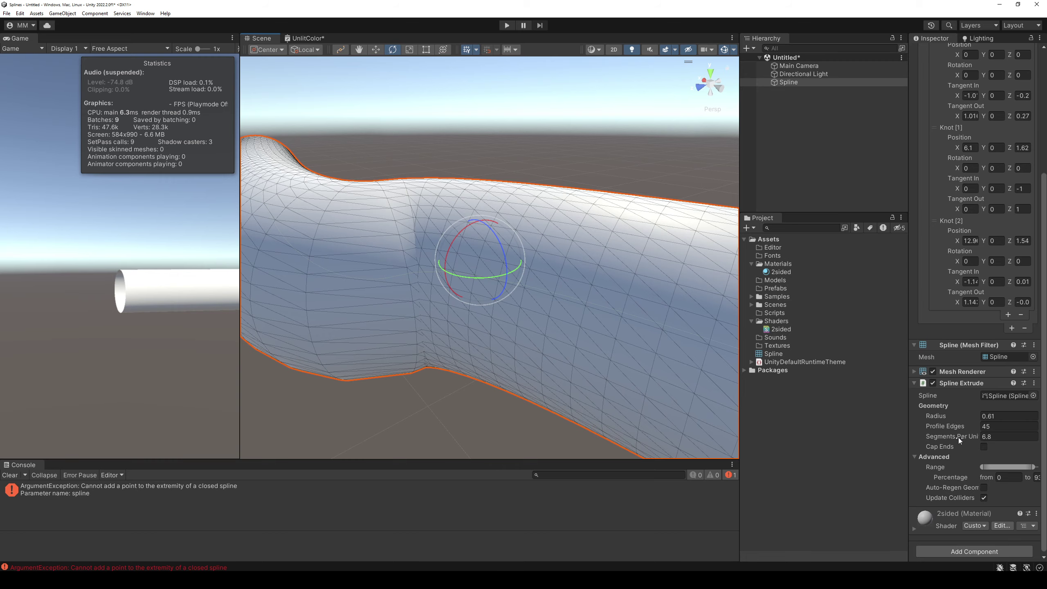
{"action": "left_click_drag", "start_coordinate": [956, 437], "coordinate": [968, 437]}
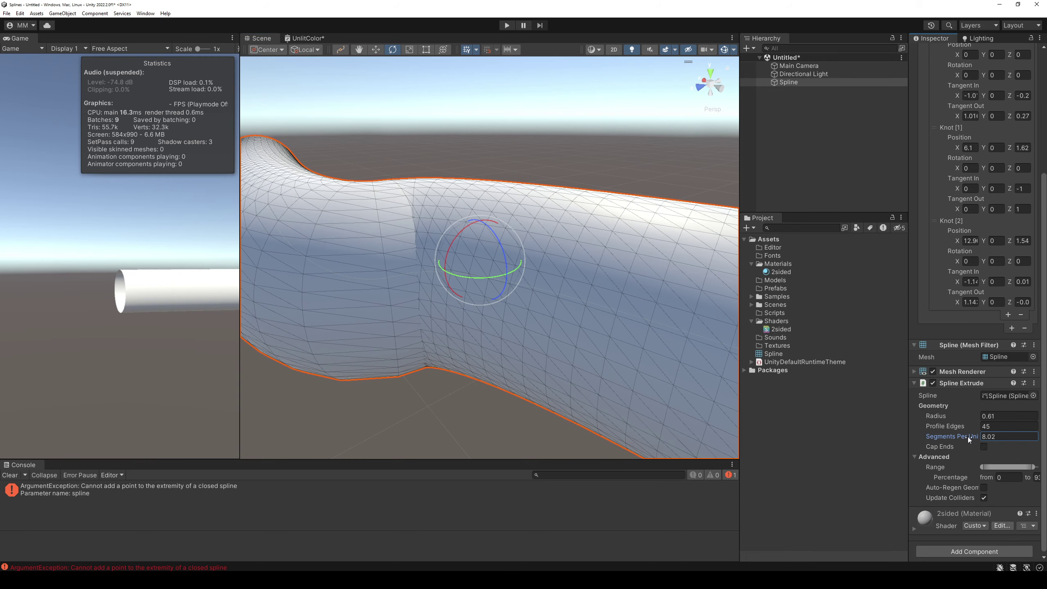
{"action": "right_click_drag", "start_coordinate": [565, 308], "coordinate": [402, 300]}
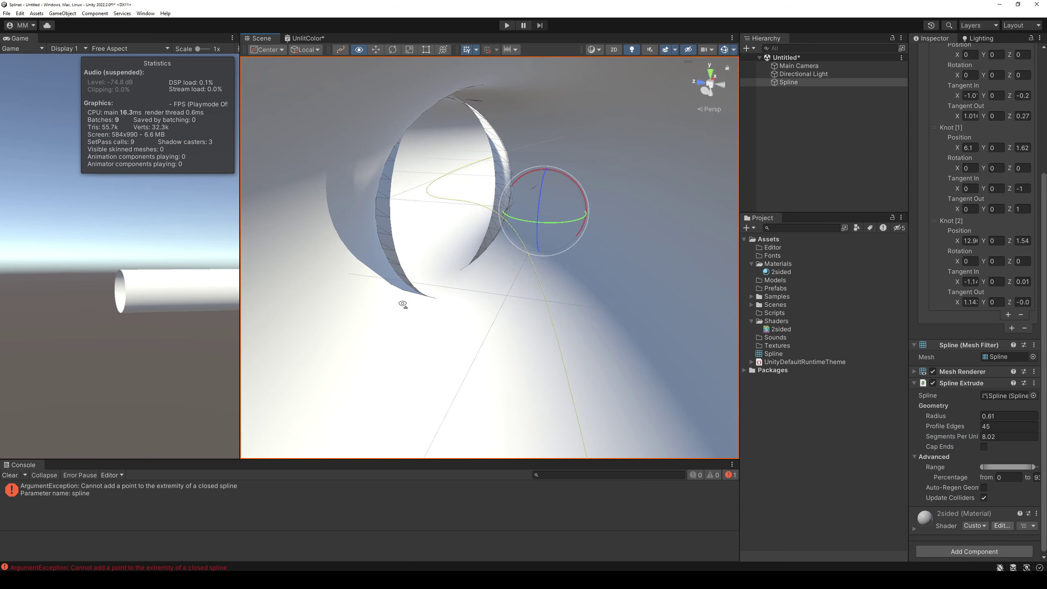
{"action": "mouse_move", "coordinate": [961, 438]}
{"action": "left_mouse_down"}
{"action": "mouse_move", "coordinate": [209, 436]}
{"action": "mouse_move", "coordinate": [810, 431]}
{"action": "left_mouse_up"}
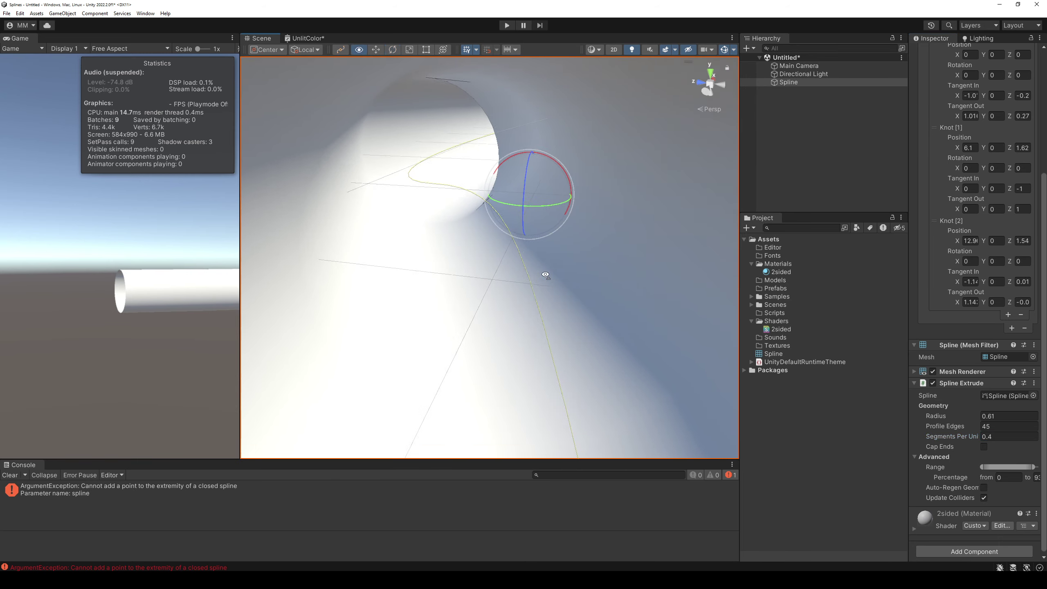
{"action": "left_click_drag", "start_coordinate": [545, 276], "coordinate": [669, 278], "text": "alt"}
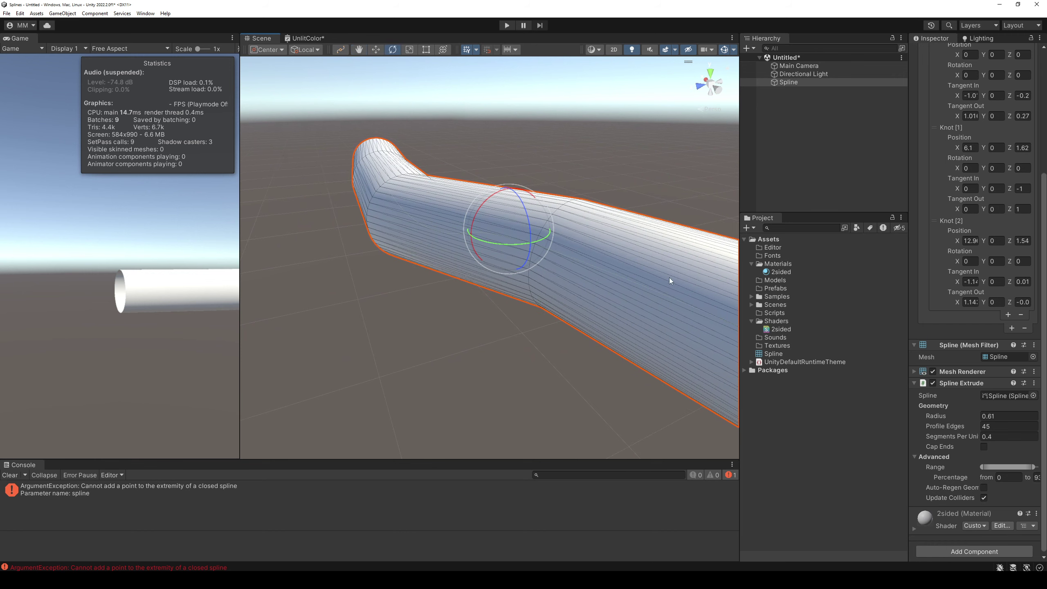
Set Radius 0.67, Profile Edges 132 and Segments Per Unit 4
{"action": "left_click", "coordinate": [1011, 436]}
{"action": "type", "text": "1"}
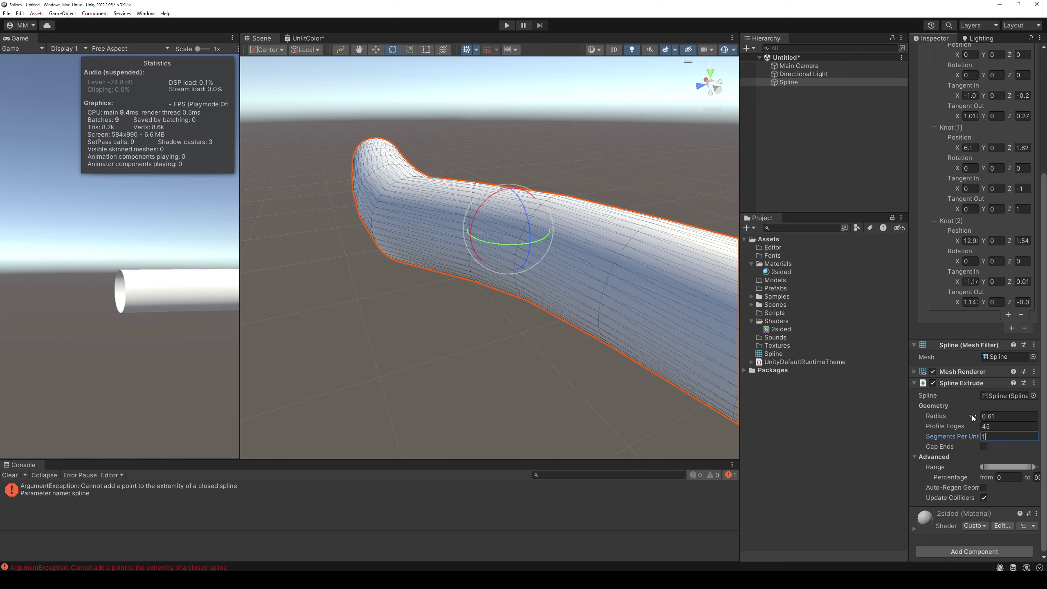
{"action": "type", "text": "4"}
{"action": "scroll", "coordinate": [524, 330], "scroll_direction": "up", "scroll_amount": 5}
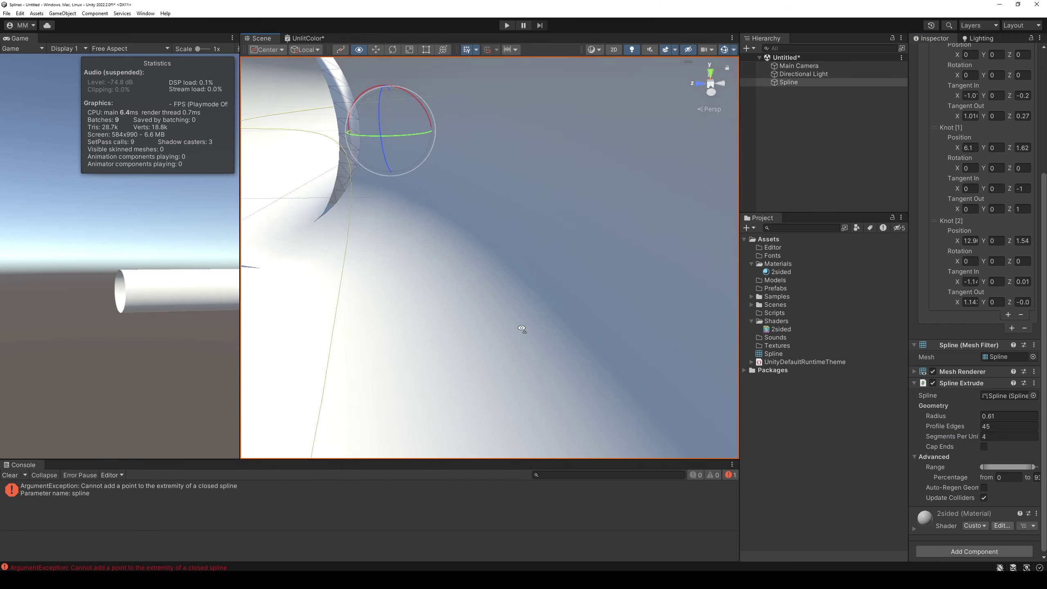
{"action": "left_click_drag", "start_coordinate": [523, 331], "coordinate": [457, 294], "text": "alt"}
{"action": "left_click", "coordinate": [996, 437]}
{"action": "type", "text": "2"}
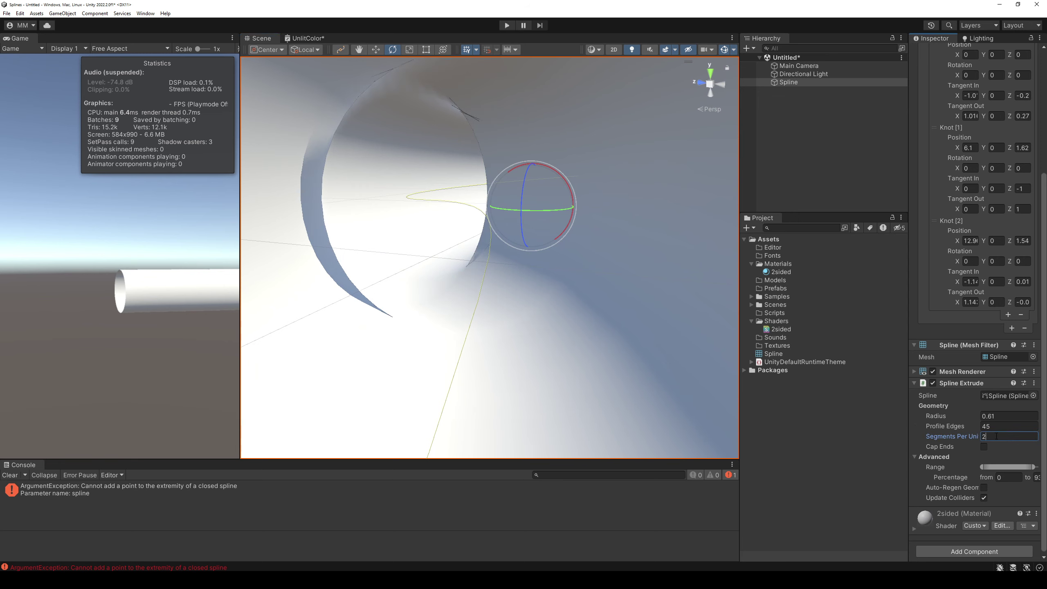
{"action": "type", "text": "1"}
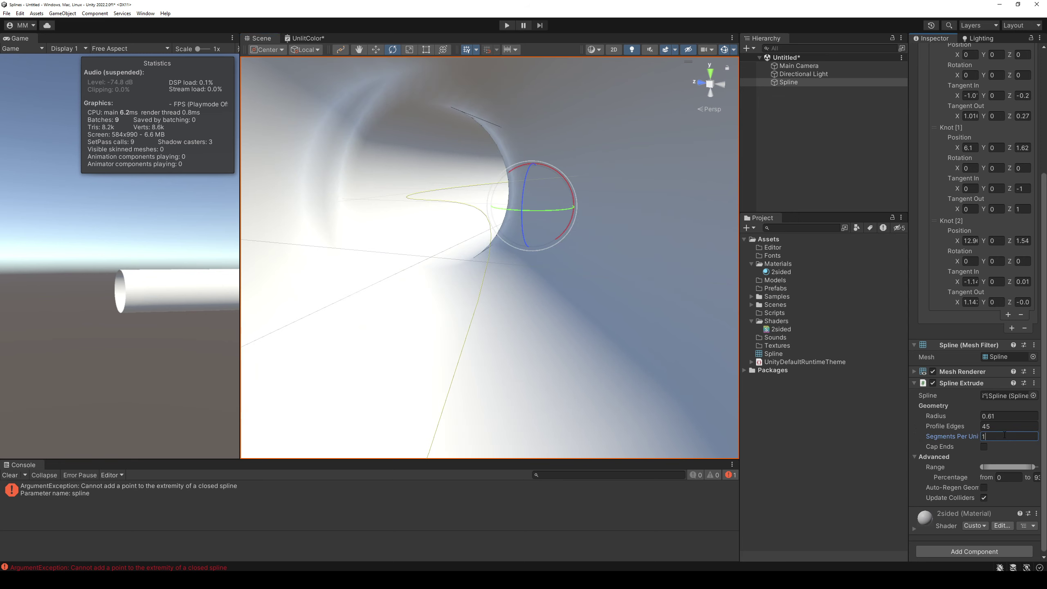
{"action": "type", "text": "4"}
{"action": "mouse_move", "coordinate": [956, 416]}
{"action": "left_mouse_down"}
{"action": "mouse_move", "coordinate": [944, 423]}
{"action": "mouse_move", "coordinate": [963, 417]}
{"action": "left_mouse_up"}
{"action": "mouse_move", "coordinate": [572, 261]}
{"action": "left_mouse_down", "text": "alt"}
{"action": "mouse_move", "coordinate": [678, 283]}
{"action": "mouse_move", "coordinate": [639, 193]}
{"action": "left_mouse_up", "text": "alt"}
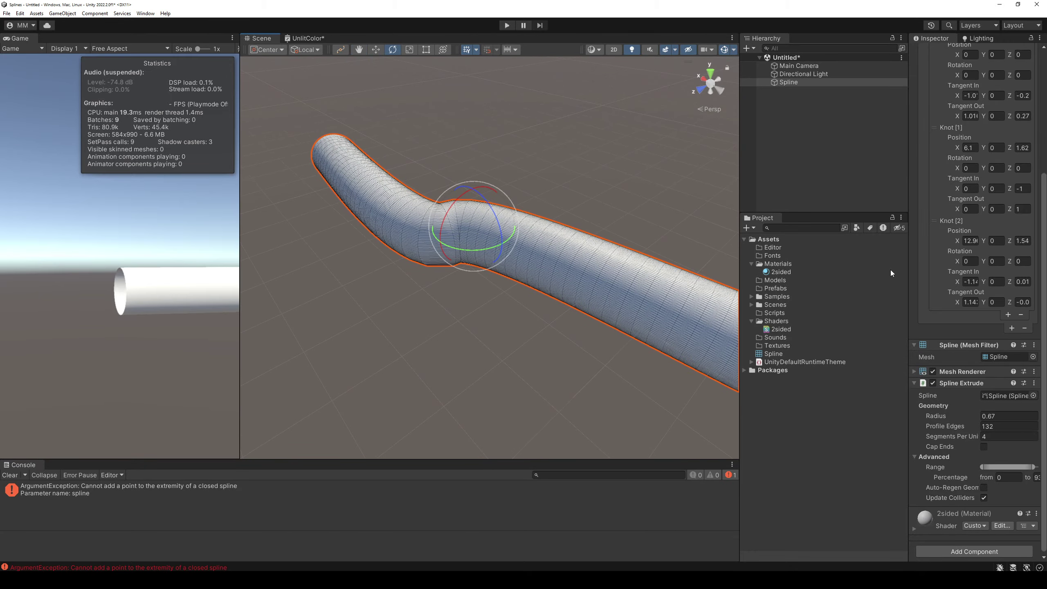
Move Knot 1 to X 5.89 and rotate its tangent to Y 19.4 to sharpen the bend
{"action": "left_click", "coordinate": [339, 50]}
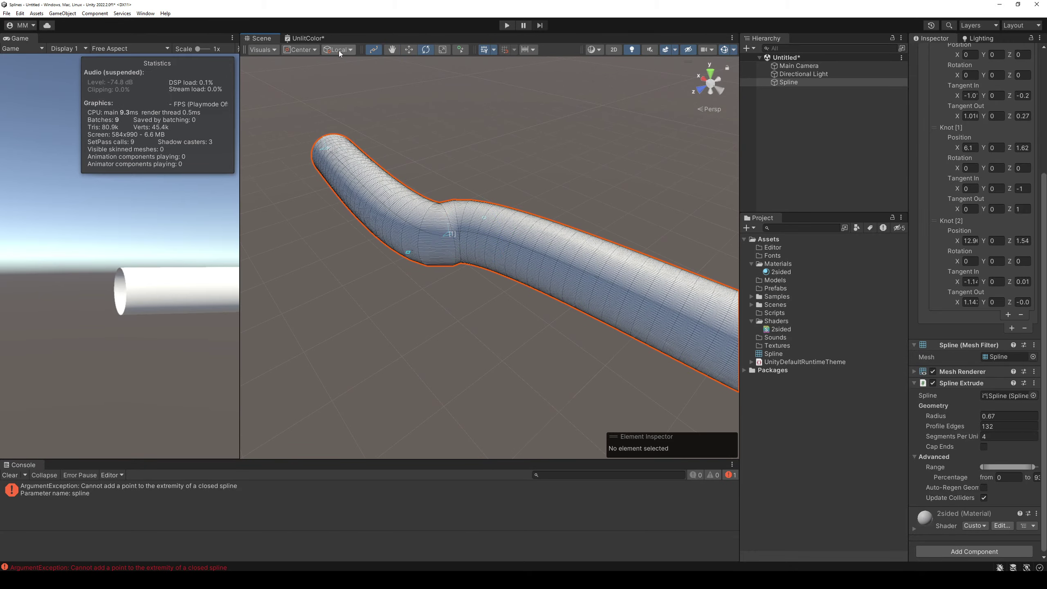
{"action": "left_click", "coordinate": [451, 235]}
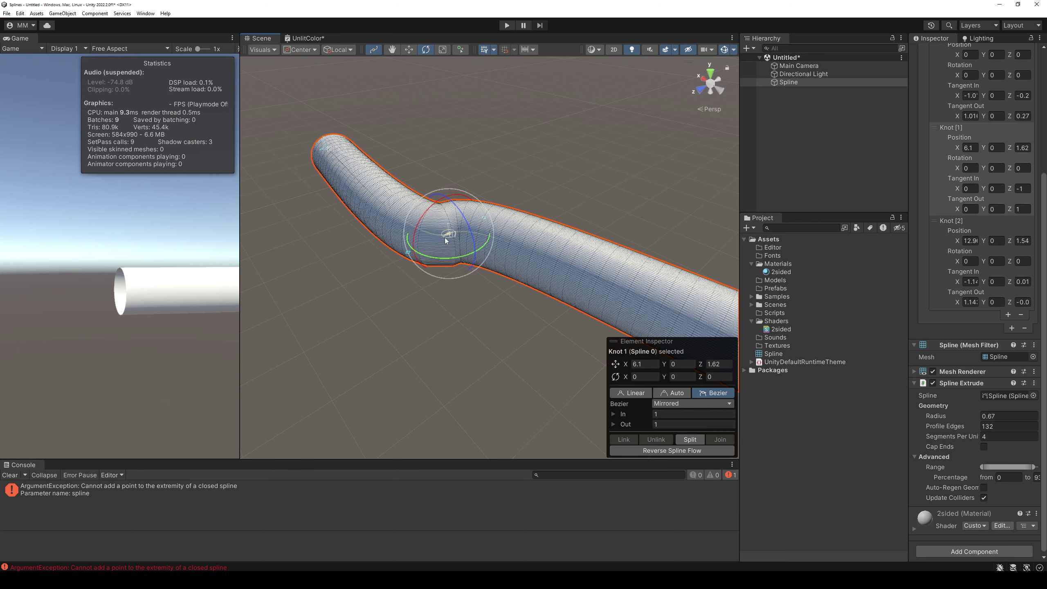
{"action": "scroll", "coordinate": [445, 236], "scroll_direction": "up", "scroll_amount": 5}
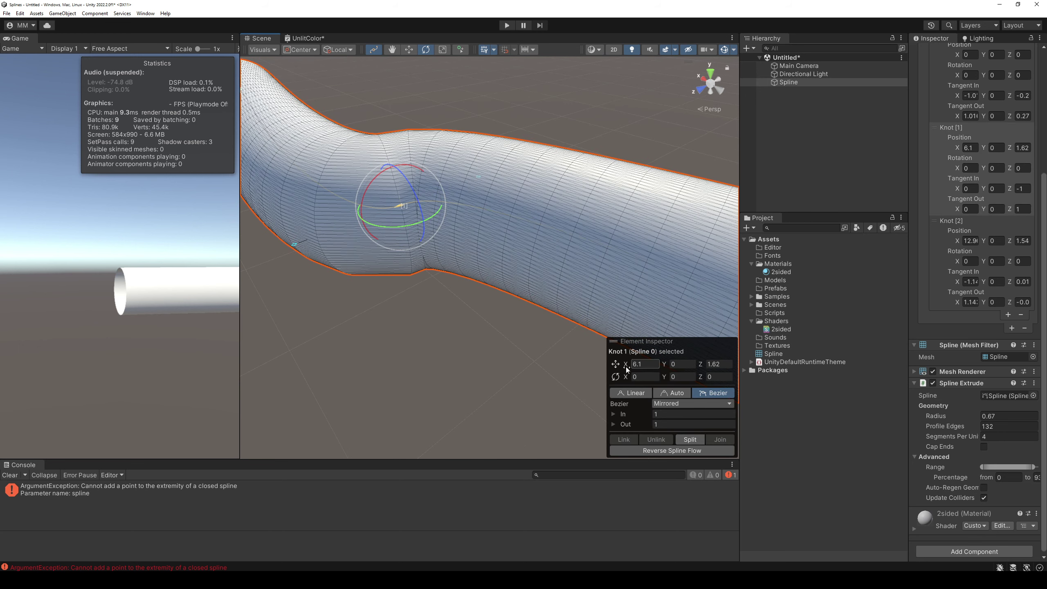
{"action": "left_click_drag", "start_coordinate": [627, 369], "coordinate": [642, 408]}
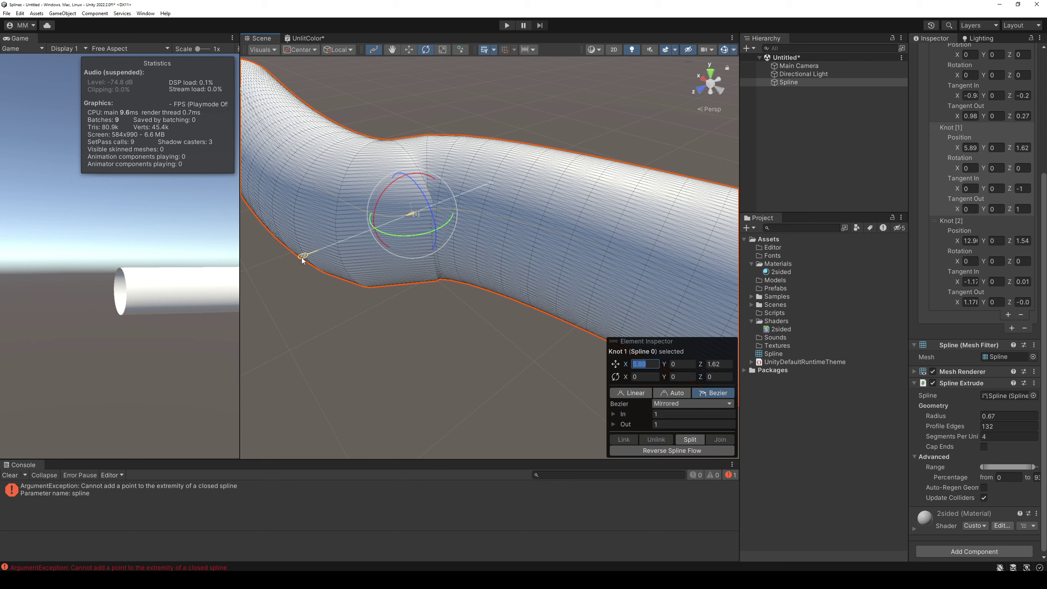
{"action": "left_click_drag", "start_coordinate": [303, 256], "coordinate": [77, 282]}
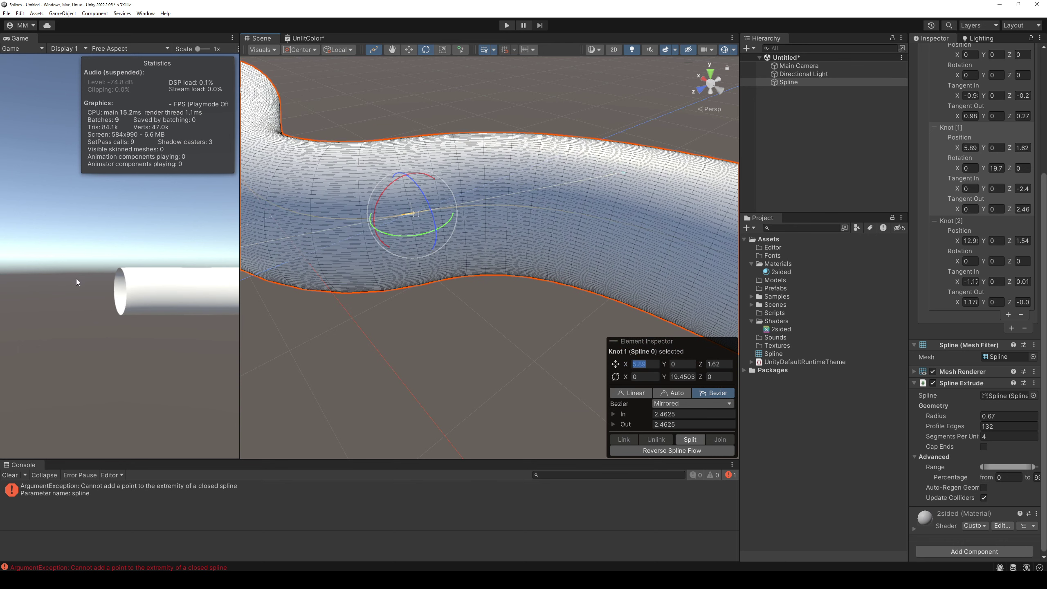
{"action": "mouse_move", "coordinate": [264, 268]}
{"action": "left_mouse_down", "text": "alt"}
{"action": "mouse_move", "coordinate": [510, 285]}
{"action": "mouse_move", "coordinate": [550, 205]}
{"action": "mouse_move", "coordinate": [459, 136]}
{"action": "mouse_move", "coordinate": [556, 218]}
{"action": "mouse_move", "coordinate": [493, 258]}
{"action": "left_mouse_up", "text": "alt"}
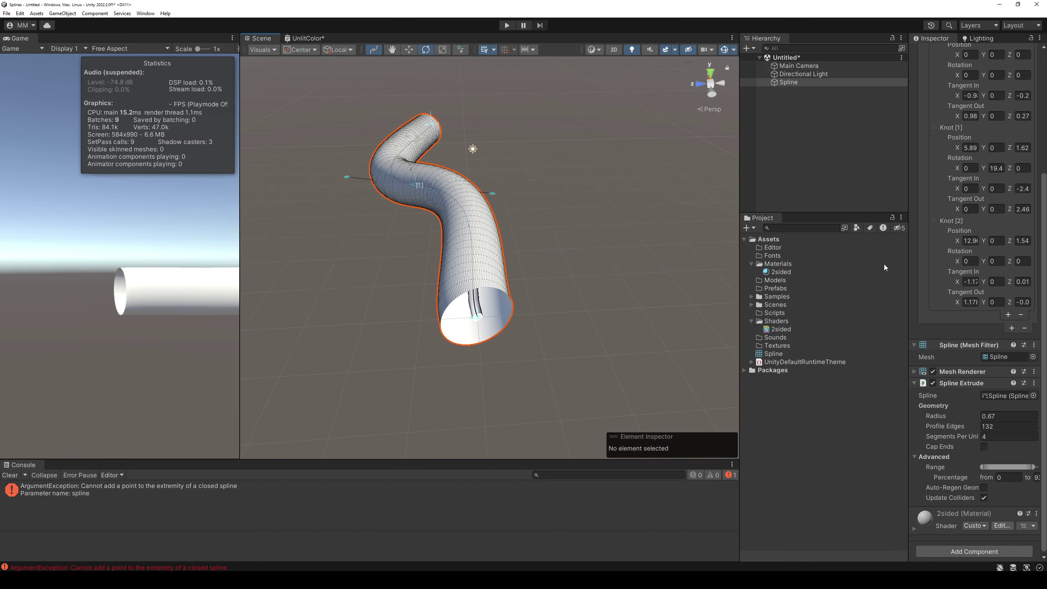
Add a Mesh Collider to the tube, leaving Convex off
{"action": "left_click", "coordinate": [972, 551]}
{"action": "type", "text": "mesh"}
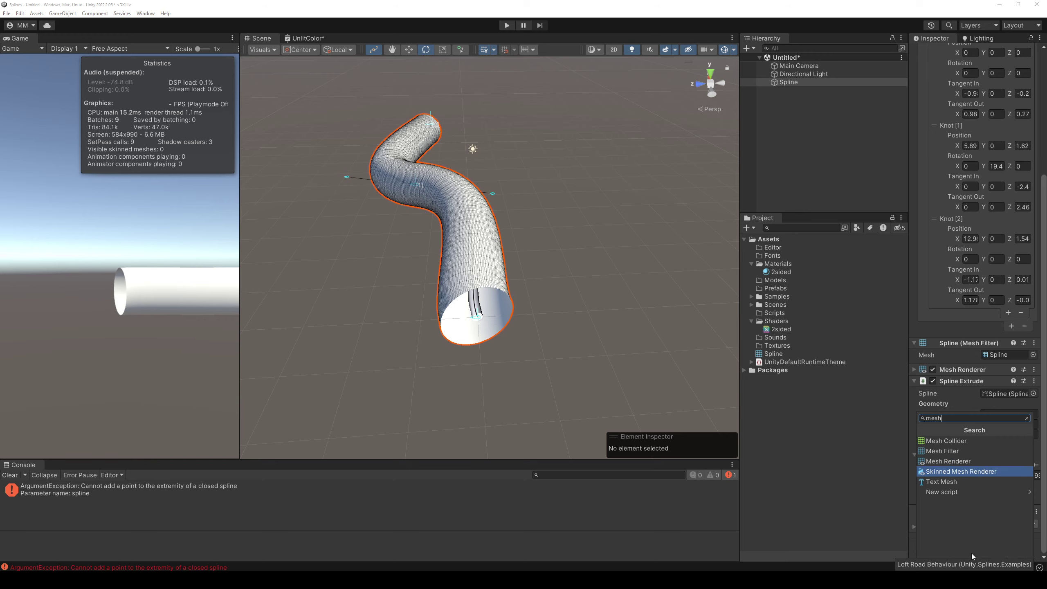
{"action": "key", "text": "Up"}
{"action": "key", "text": "Up"}
{"action": "key", "text": "Up"}
{"action": "key", "text": "Return"}
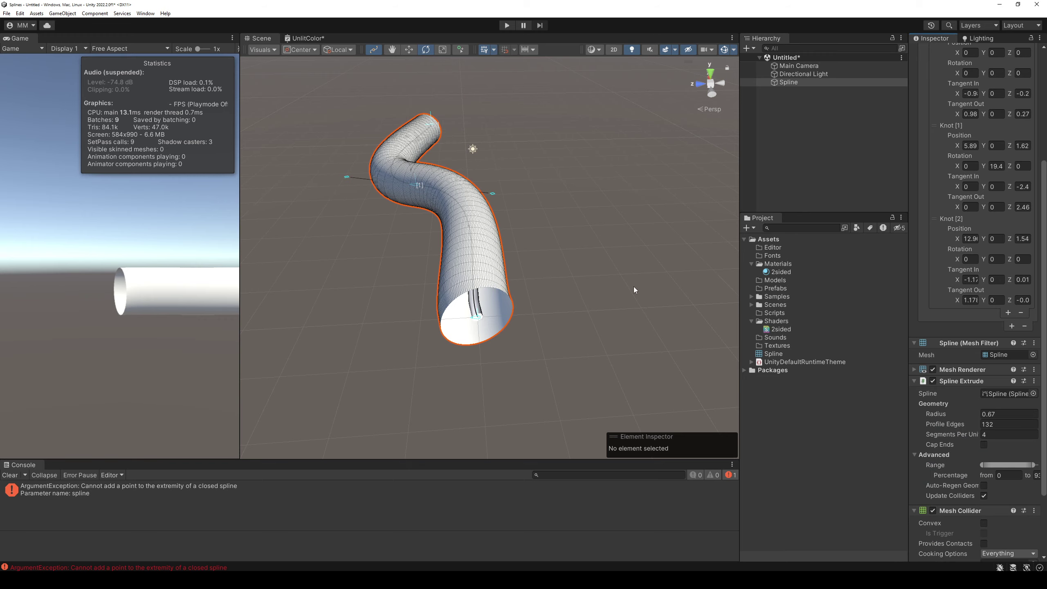
{"action": "left_click_drag", "start_coordinate": [633, 287], "coordinate": [574, 165], "text": "alt"}
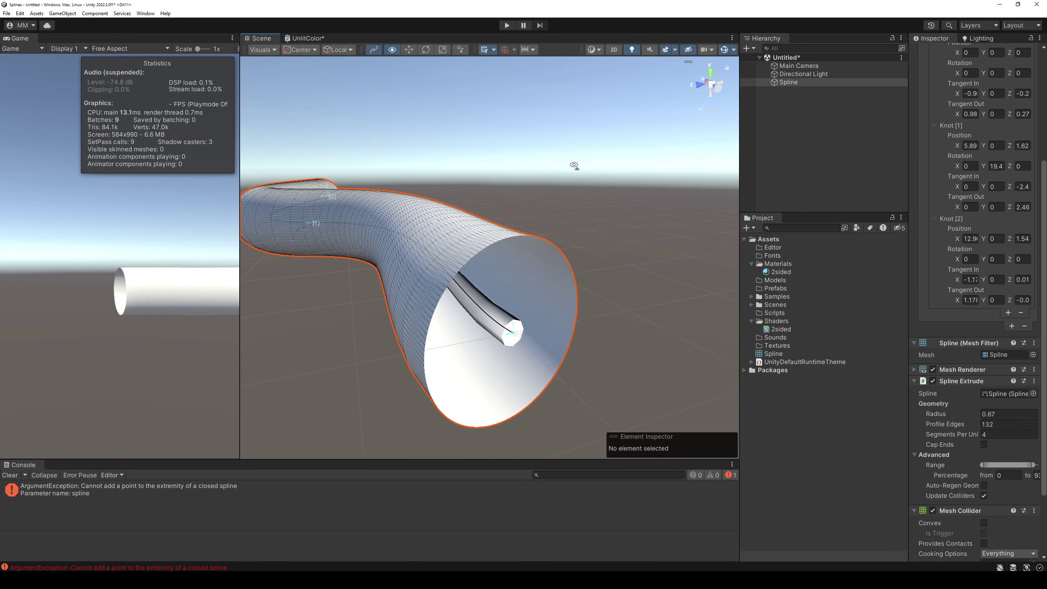
{"action": "scroll", "coordinate": [574, 165], "scroll_direction": "down", "scroll_amount": 5}
{"action": "scroll", "coordinate": [561, 170], "scroll_direction": "down", "scroll_amount": 3}
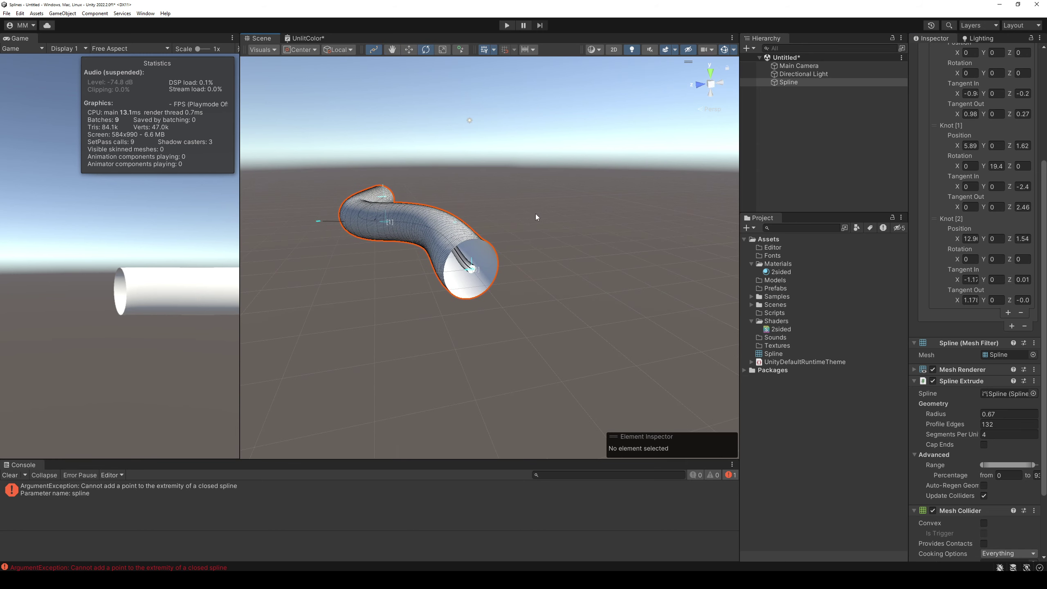
{"action": "scroll", "coordinate": [985, 450], "scroll_direction": "down", "scroll_amount": 3}
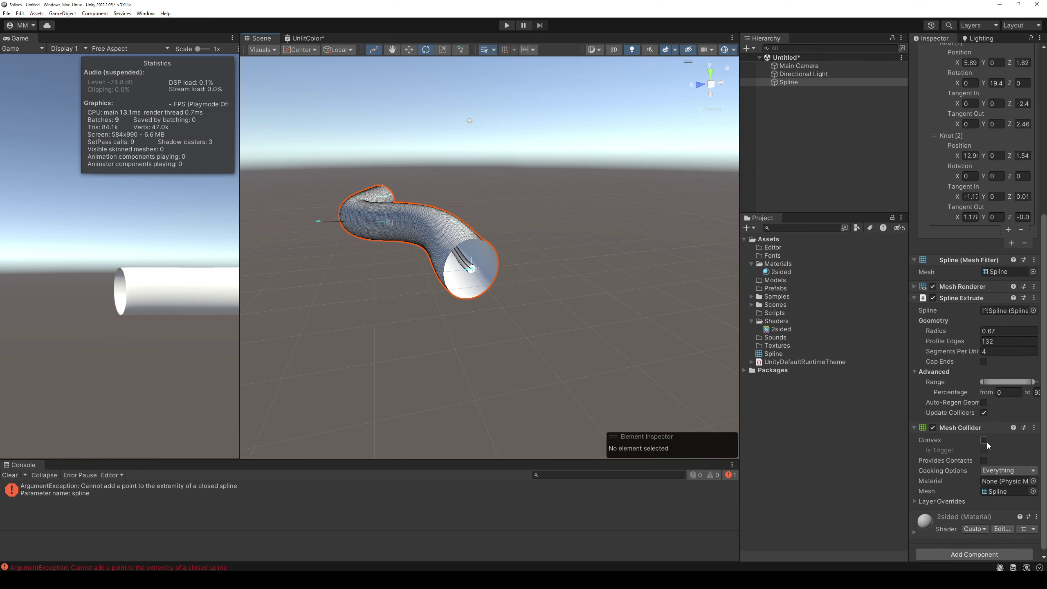
{"action": "left_click", "coordinate": [985, 441]}
{"action": "left_click", "coordinate": [984, 441]}
{"action": "scroll", "coordinate": [945, 480], "scroll_direction": "down", "scroll_amount": 1}
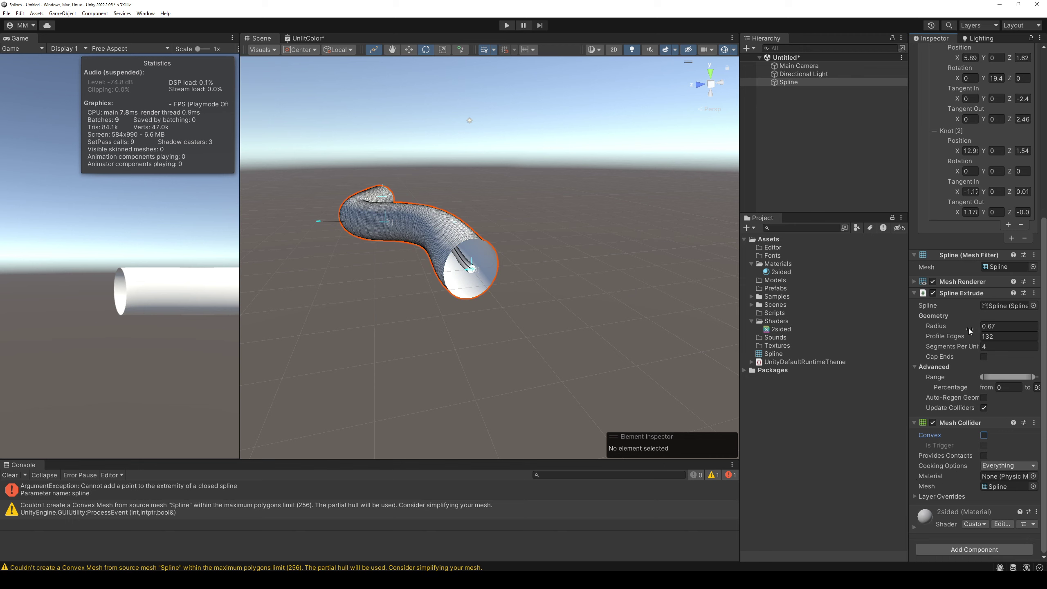
Keep Cap Ends off and open the Spline Extrude script in Visual Studio
{"action": "left_click", "coordinate": [985, 356]}
{"action": "left_click", "coordinate": [985, 357]}
{"action": "right_click", "coordinate": [976, 295]}
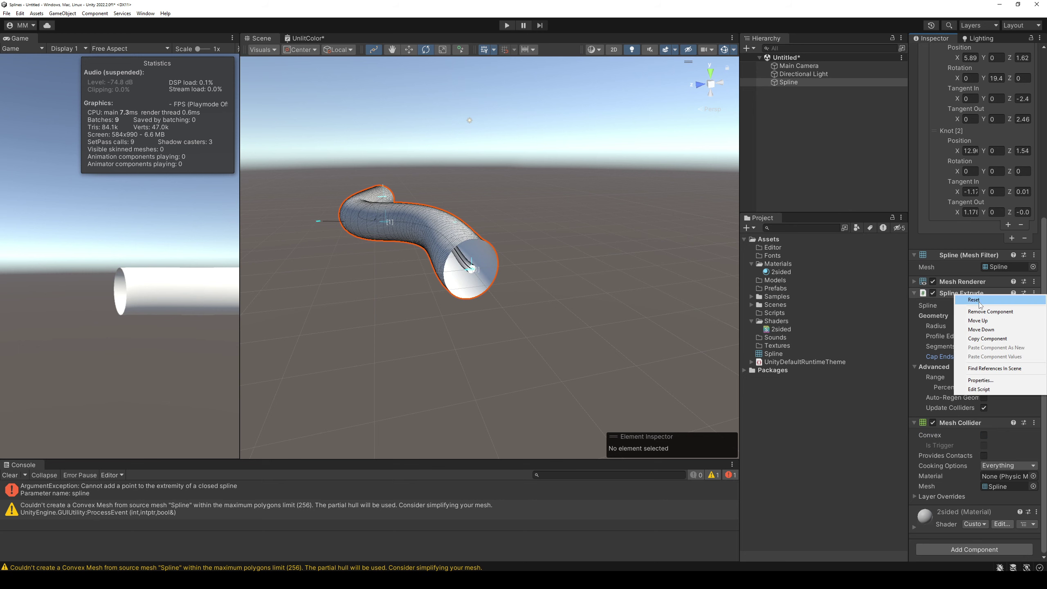
{"action": "left_click", "coordinate": [985, 388]}
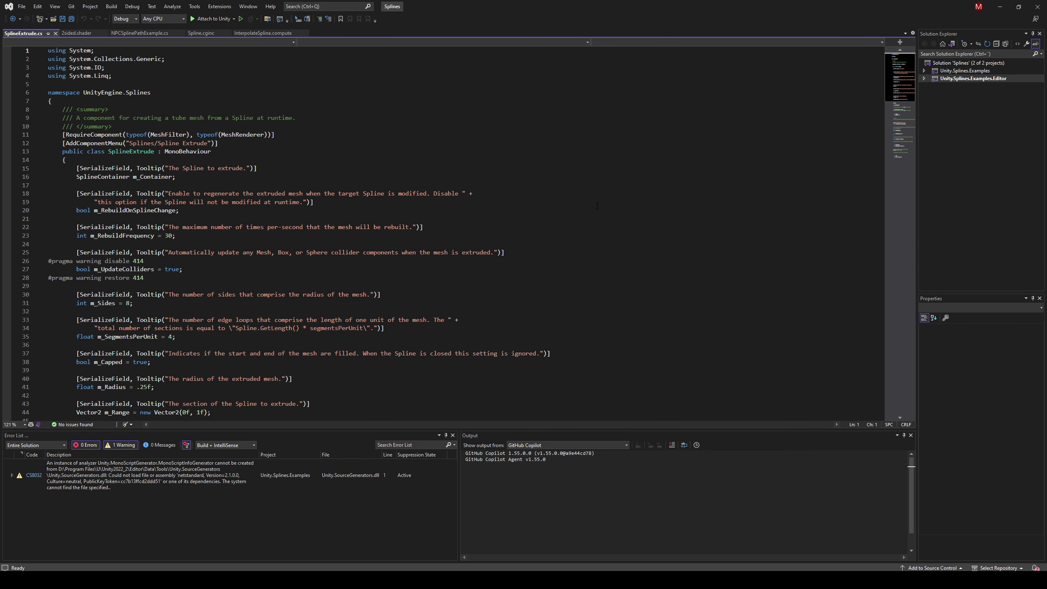
{"action": "left_click", "coordinate": [600, 160]}
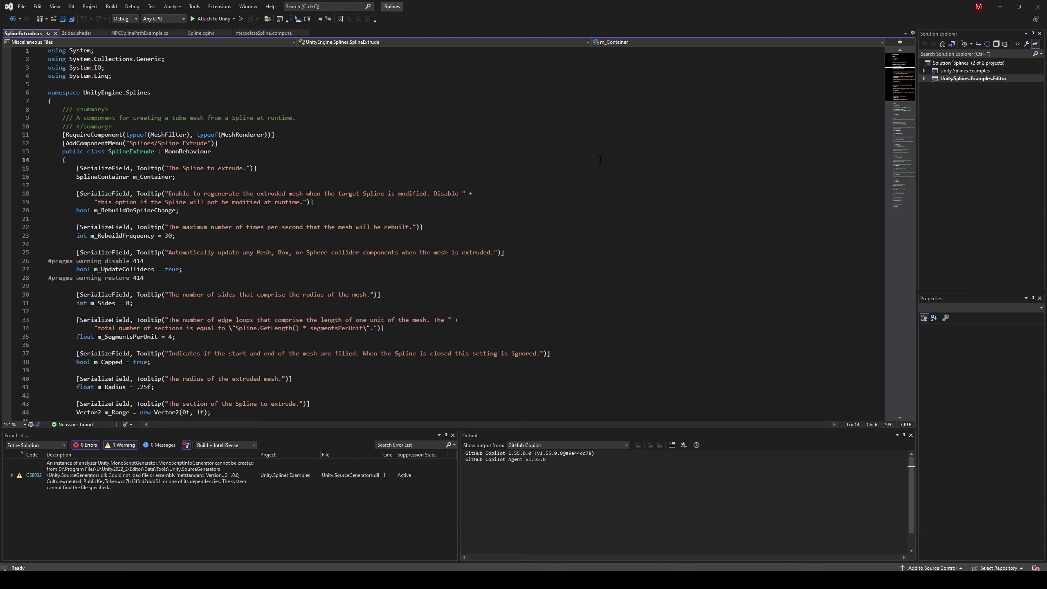
Page through SplineExtrude.cs to the Rebuild method and back, then return to Unity
{"action": "key", "text": "Page_Down"}
{"action": "key", "text": "Page_Down"}
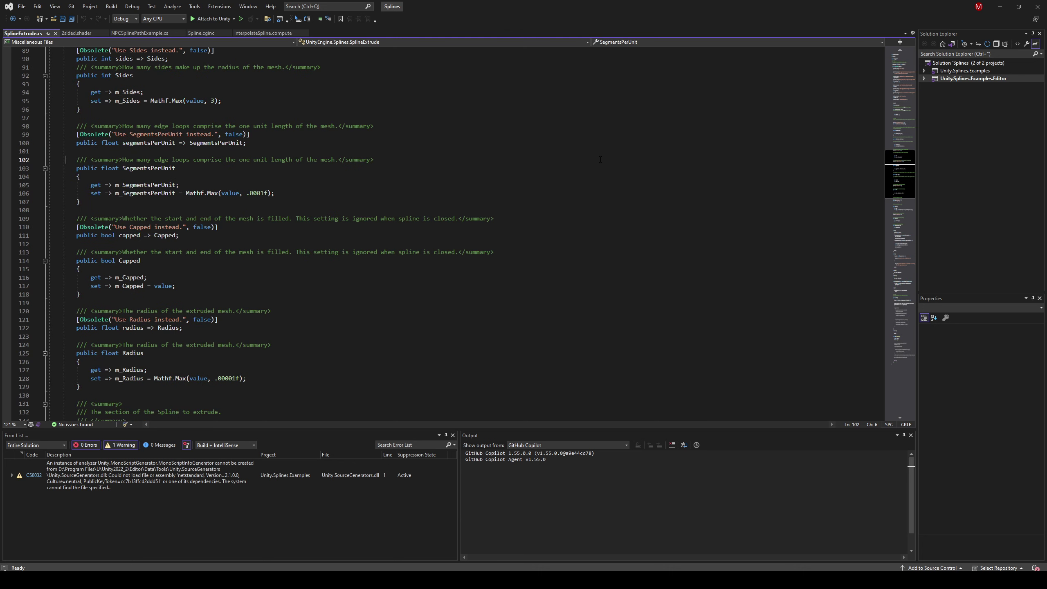
{"action": "key", "text": "Page_Down"}
{"action": "key", "text": "Page_Down"}
{"action": "key", "text": "Page_Down"}
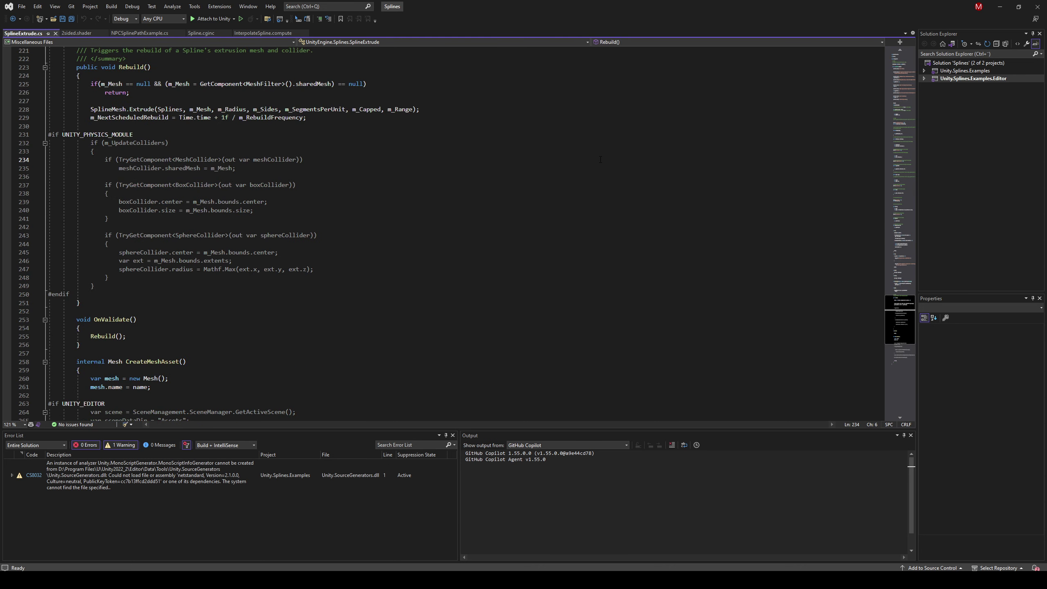
{"action": "key", "text": "Page_Down"}
{"action": "key", "text": "Page_Up"}
{"action": "key", "text": "Page_Up"}
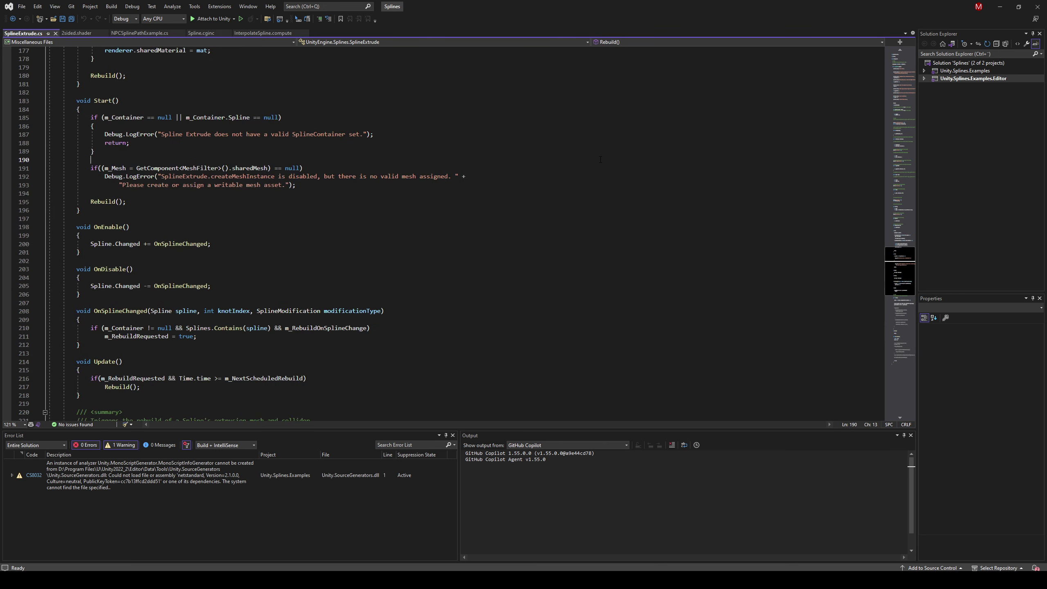
{"action": "key", "text": "Page_Up"}
{"action": "key", "text": "Page_Up"}
{"action": "key", "text": "Page_Up"}
{"action": "key", "text": "Page_Up"}
{"action": "key", "text": "Page_Up"}
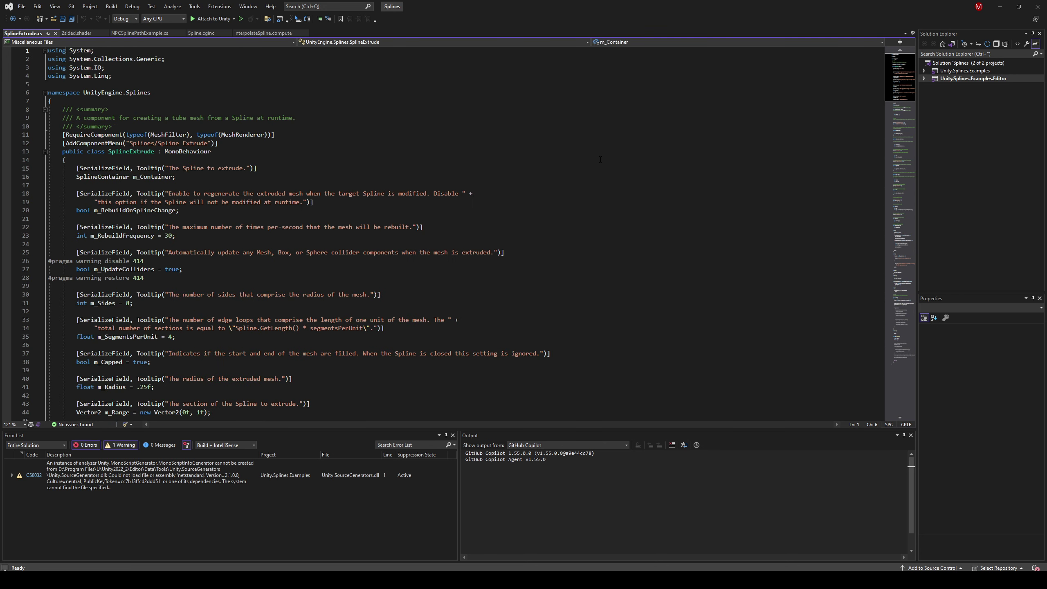
{"action": "key", "text": "alt+Tab"}
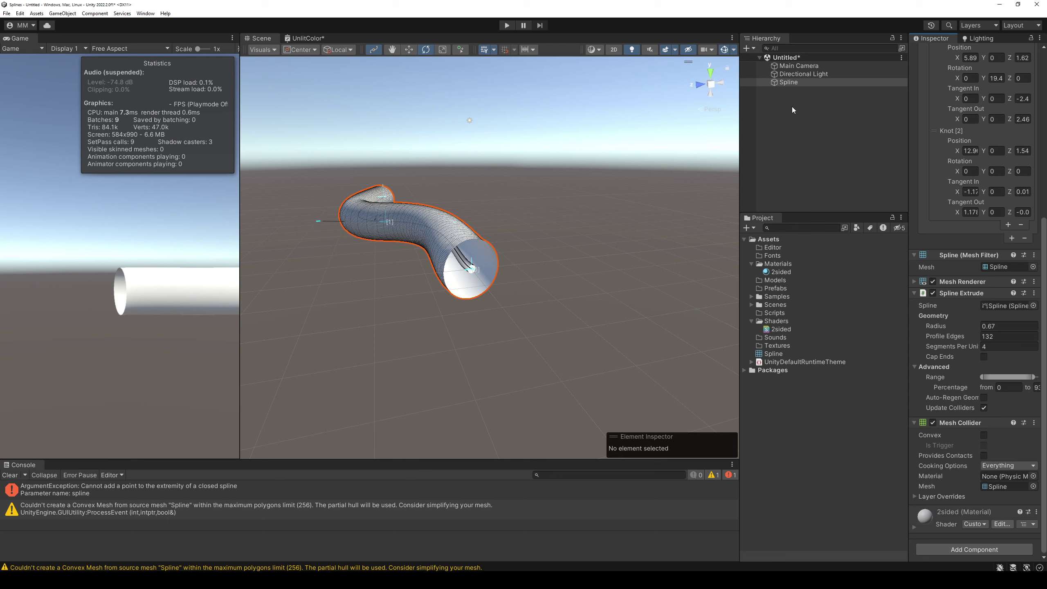
Select the Spline tube, view it end-on, and duplicate it as Spline (1)
{"action": "left_click", "coordinate": [793, 107]}
{"action": "left_click", "coordinate": [486, 225]}
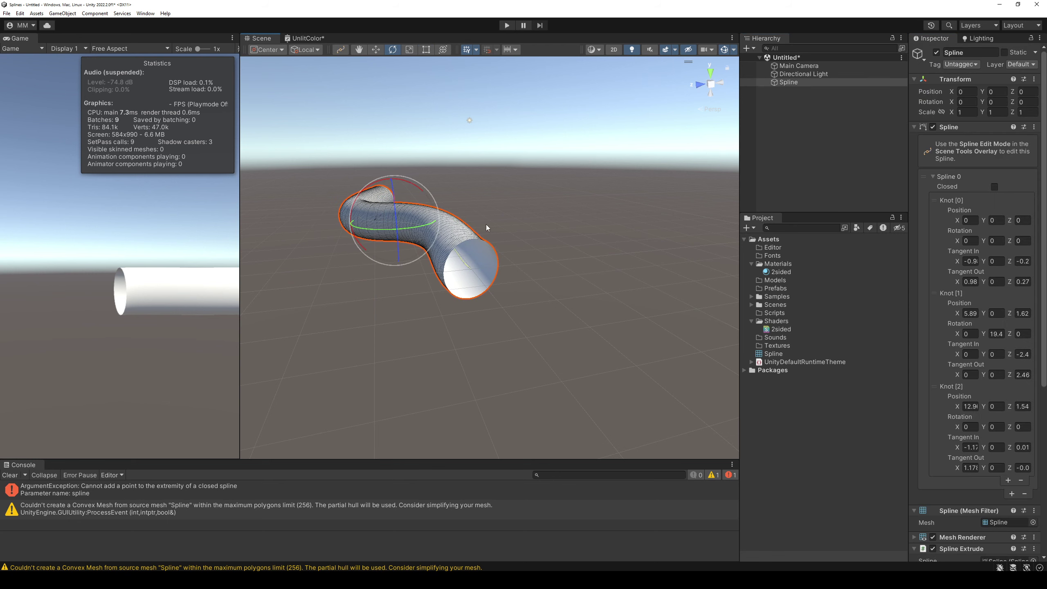
{"action": "mouse_move", "coordinate": [486, 225]}
{"action": "left_mouse_down", "text": "alt"}
{"action": "mouse_move", "coordinate": [438, 188]}
{"action": "mouse_move", "coordinate": [668, 190]}
{"action": "left_mouse_up", "text": "alt"}
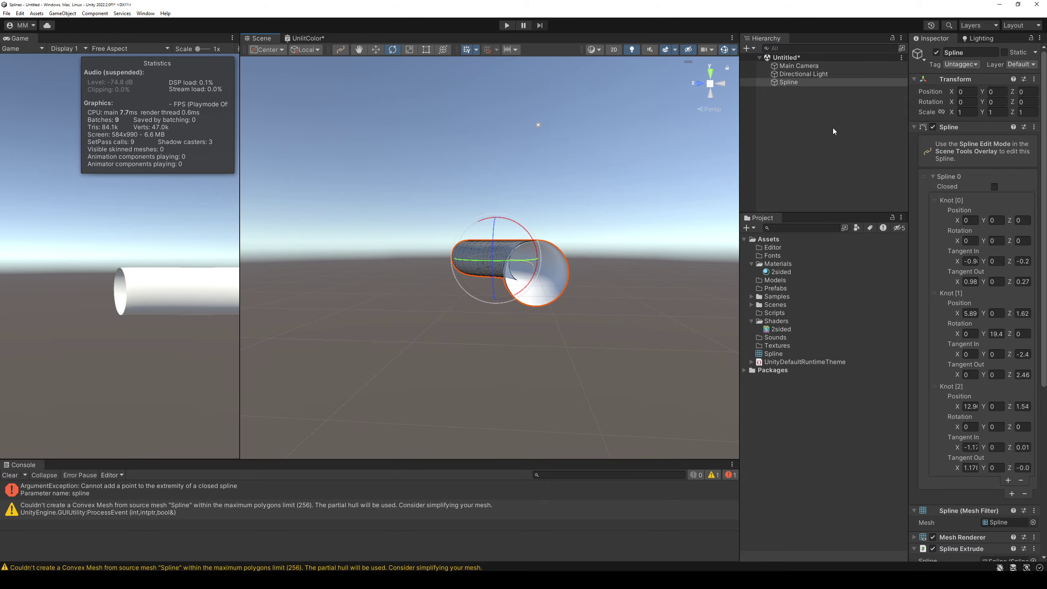
{"action": "mouse_move", "coordinate": [578, 173]}
{"action": "left_mouse_down", "text": "alt"}
{"action": "mouse_move", "coordinate": [578, 184]}
{"action": "mouse_move", "coordinate": [938, 206]}
{"action": "mouse_move", "coordinate": [71, 242]}
{"action": "left_mouse_up", "text": "alt"}
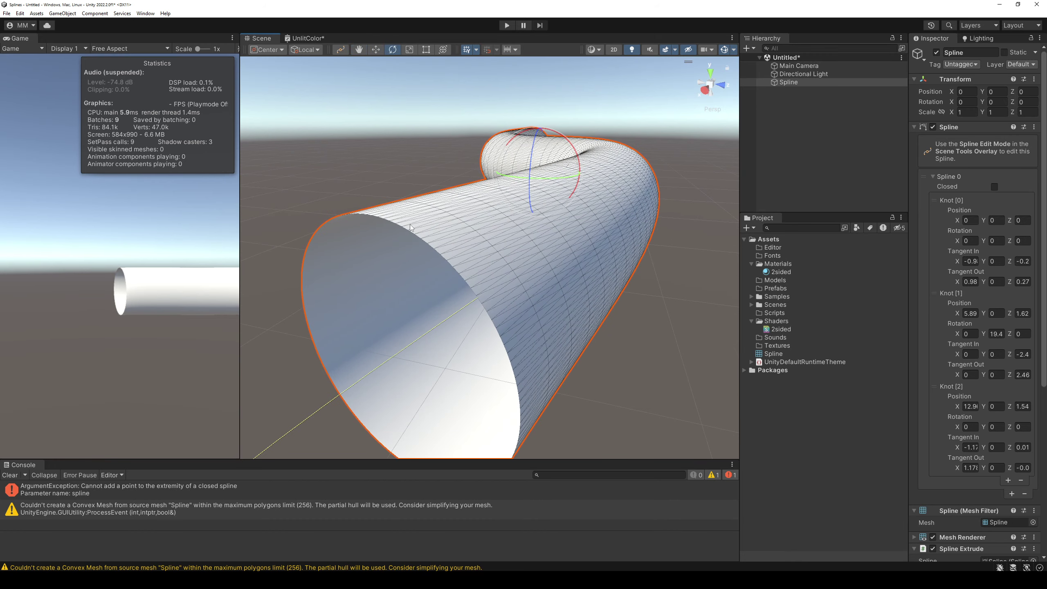
{"action": "mouse_move", "coordinate": [413, 229]}
{"action": "left_mouse_down", "text": "alt"}
{"action": "mouse_move", "coordinate": [461, 190]}
{"action": "mouse_move", "coordinate": [415, 245]}
{"action": "mouse_move", "coordinate": [480, 253]}
{"action": "mouse_move", "coordinate": [510, 241]}
{"action": "left_mouse_up", "text": "alt"}
{"action": "key", "text": "ctrl+d"}
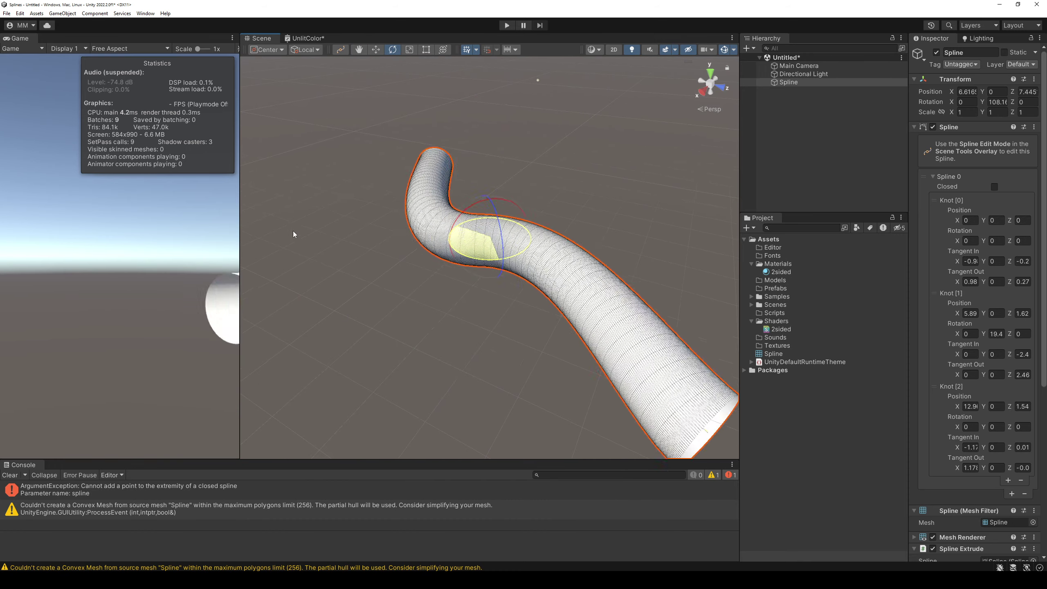
Move the duplicated Spline (1) tube beside the original tube
{"action": "key", "text": "w"}
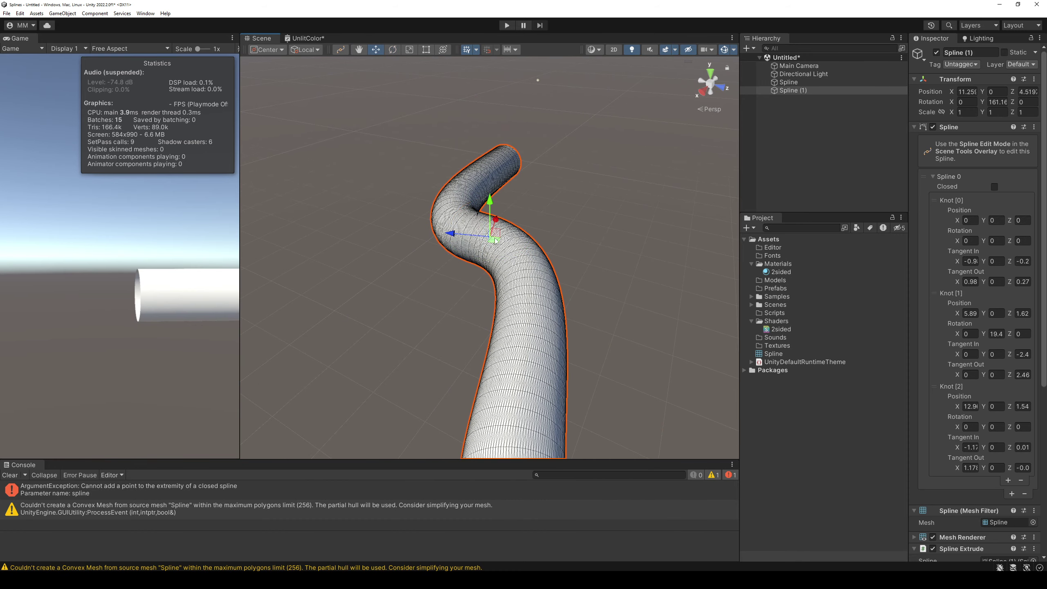
{"action": "left_click_drag", "start_coordinate": [496, 240], "coordinate": [361, 227]}
{"action": "left_click", "coordinate": [474, 330]}
Import the arwi6i1x grid texture into Assets and apply it to one tube
{"action": "mouse_move", "coordinate": [474, 330]}
{"action": "left_mouse_down", "text": "alt"}
{"action": "mouse_move", "coordinate": [526, 179]}
{"action": "mouse_move", "coordinate": [470, 246]}
{"action": "left_mouse_up", "text": "alt"}
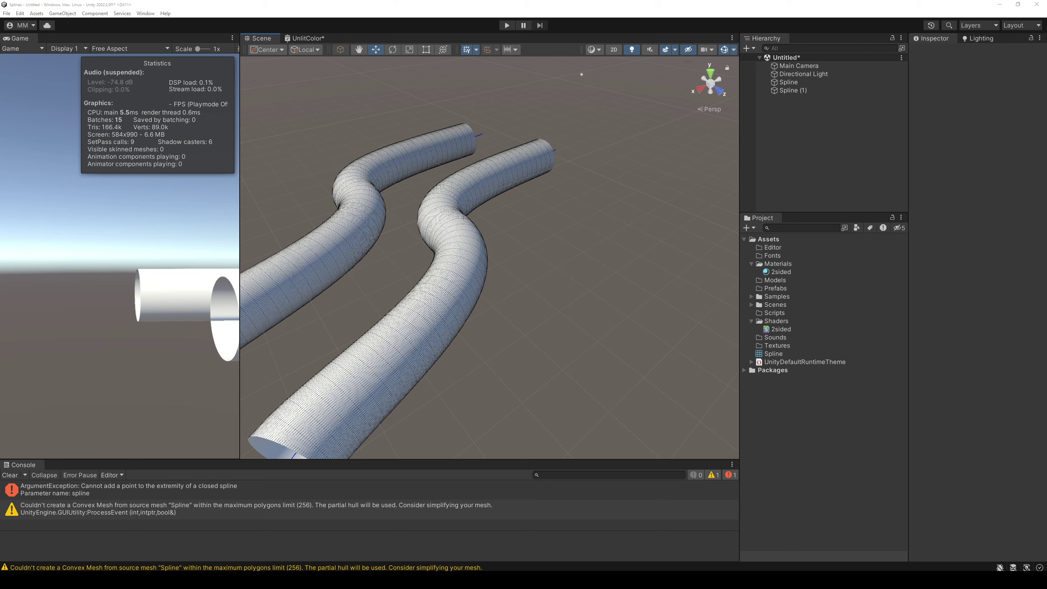
{"action": "left_click_drag", "start_coordinate": [767, 398], "coordinate": [770, 402]}
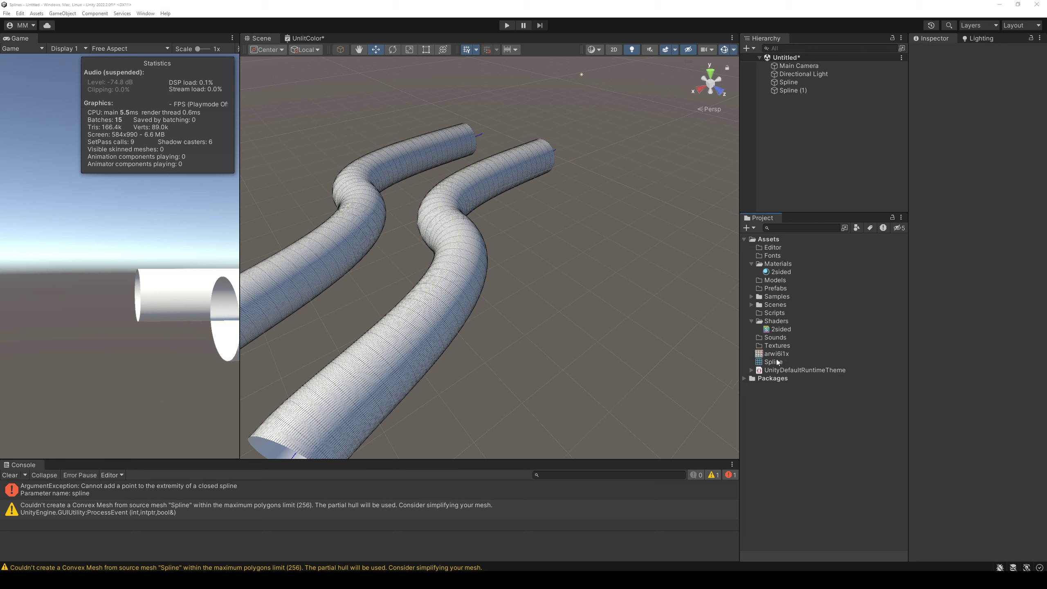
{"action": "left_click_drag", "start_coordinate": [776, 353], "coordinate": [454, 309]}
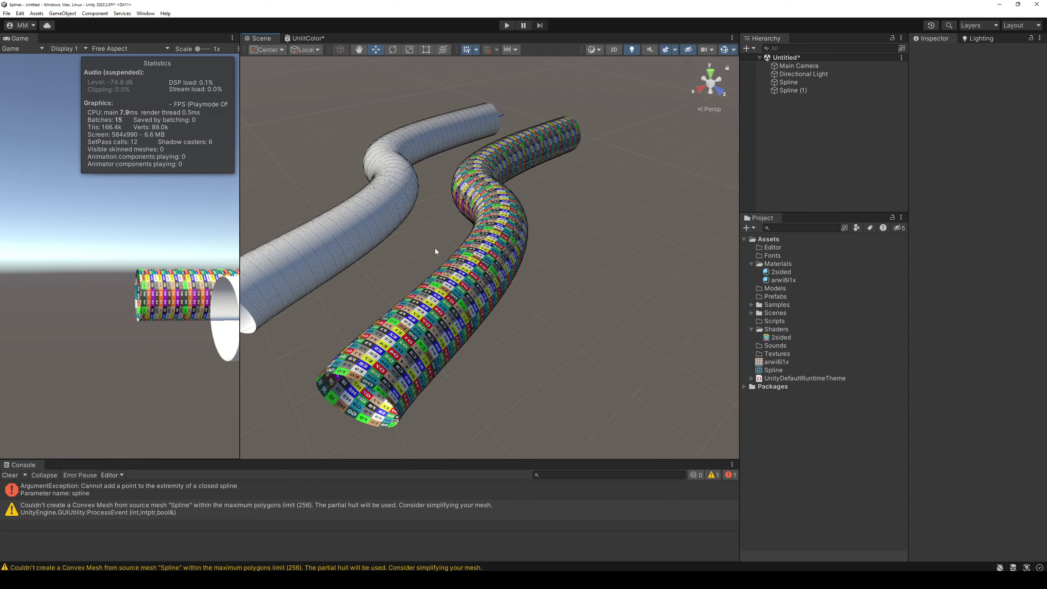
Apply arwi6i1x to the white tube and view both tubes in plain Shaded mode
{"action": "mouse_move", "coordinate": [784, 361]}
{"action": "left_mouse_down"}
{"action": "mouse_move", "coordinate": [338, 229]}
{"action": "mouse_move", "coordinate": [388, 240]}
{"action": "mouse_move", "coordinate": [474, 231]}
{"action": "left_mouse_up"}
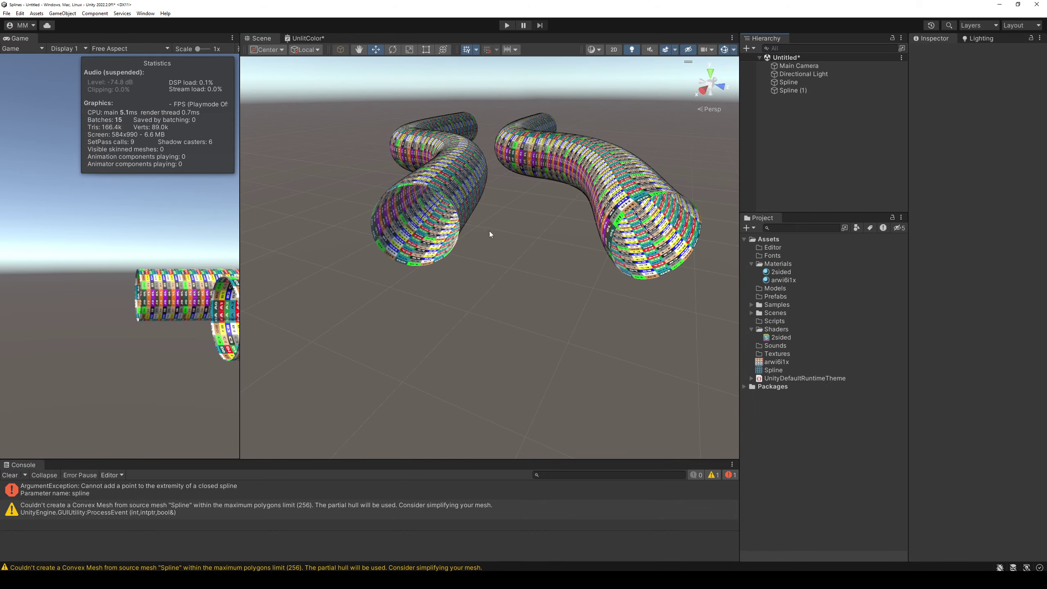
{"action": "scroll", "coordinate": [489, 234], "scroll_direction": "up", "scroll_amount": 10}
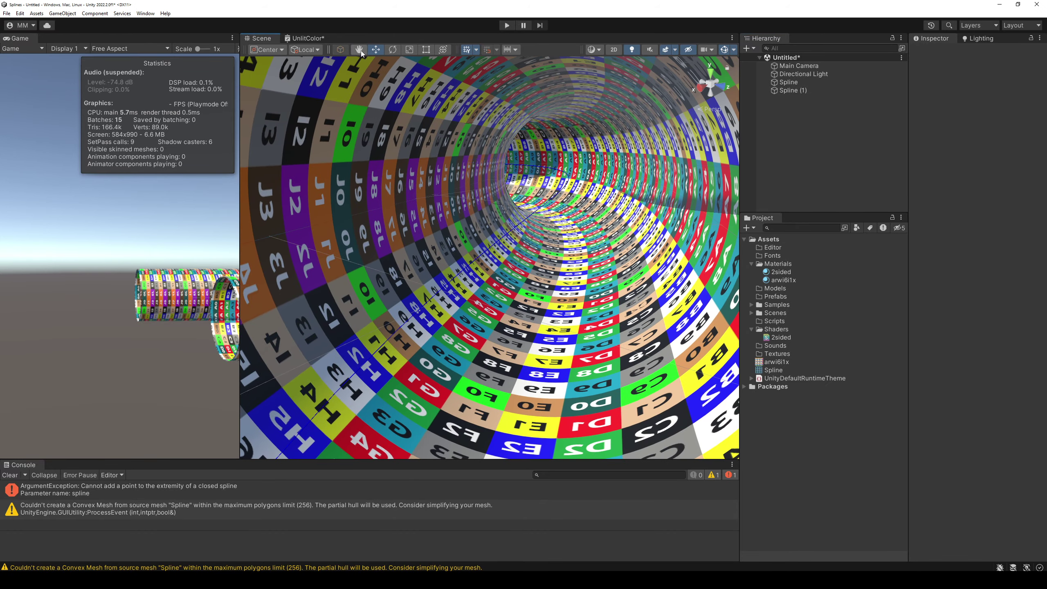
{"action": "left_click", "coordinate": [734, 50]}
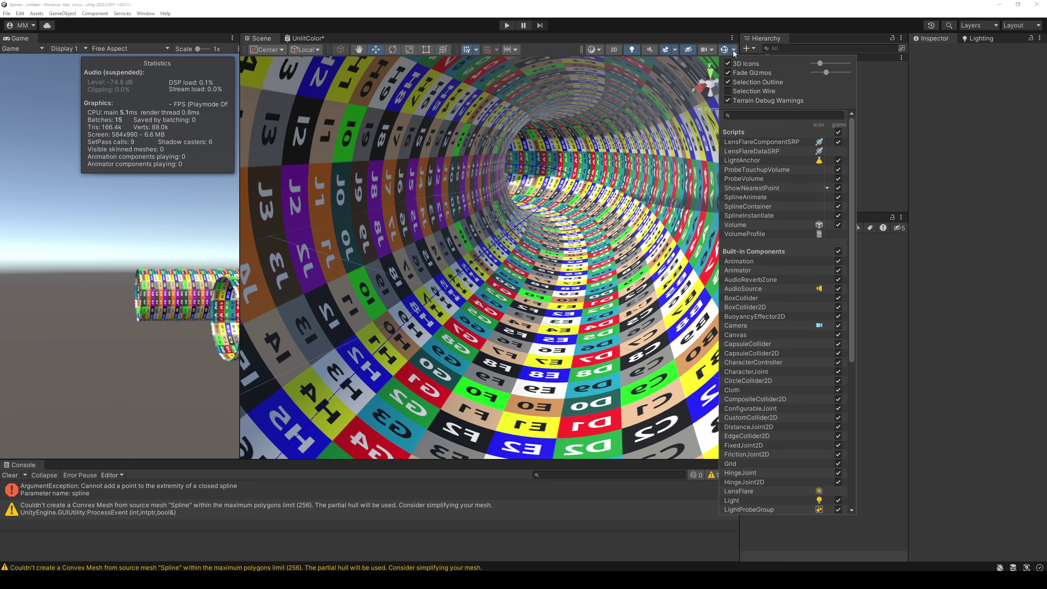
{"action": "left_click", "coordinate": [594, 50]}
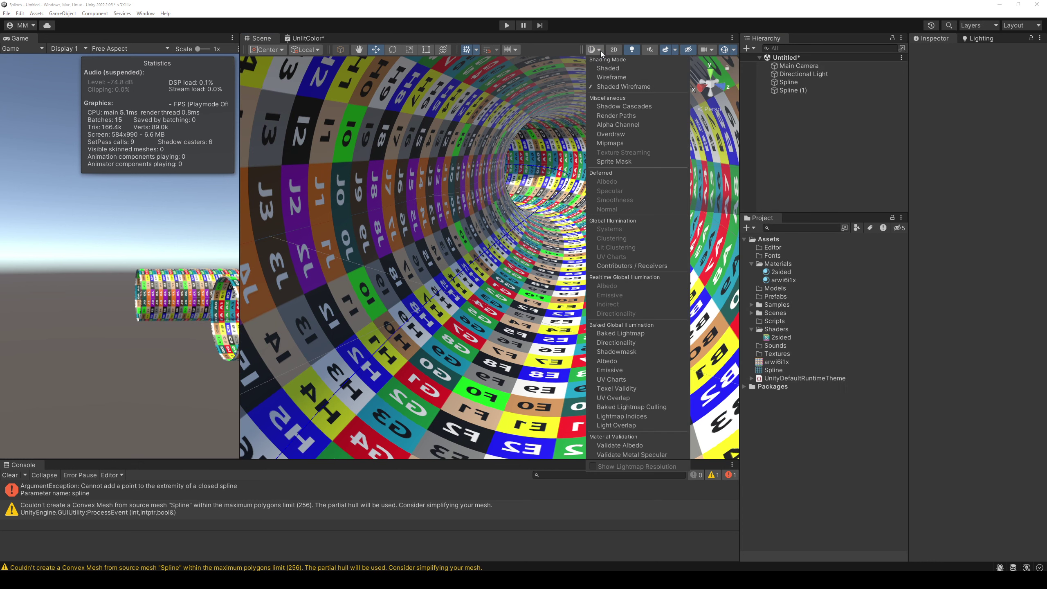
{"action": "left_click", "coordinate": [616, 66]}
{"action": "mouse_move", "coordinate": [616, 66]}
{"action": "left_mouse_down", "text": "alt"}
{"action": "mouse_move", "coordinate": [560, 105]}
{"action": "mouse_move", "coordinate": [588, 90]}
{"action": "mouse_move", "coordinate": [549, 100]}
{"action": "mouse_move", "coordinate": [474, 175]}
{"action": "mouse_move", "coordinate": [489, 243]}
{"action": "left_mouse_up", "text": "alt"}
{"action": "scroll", "coordinate": [540, 129], "scroll_direction": "down", "scroll_amount": 10}
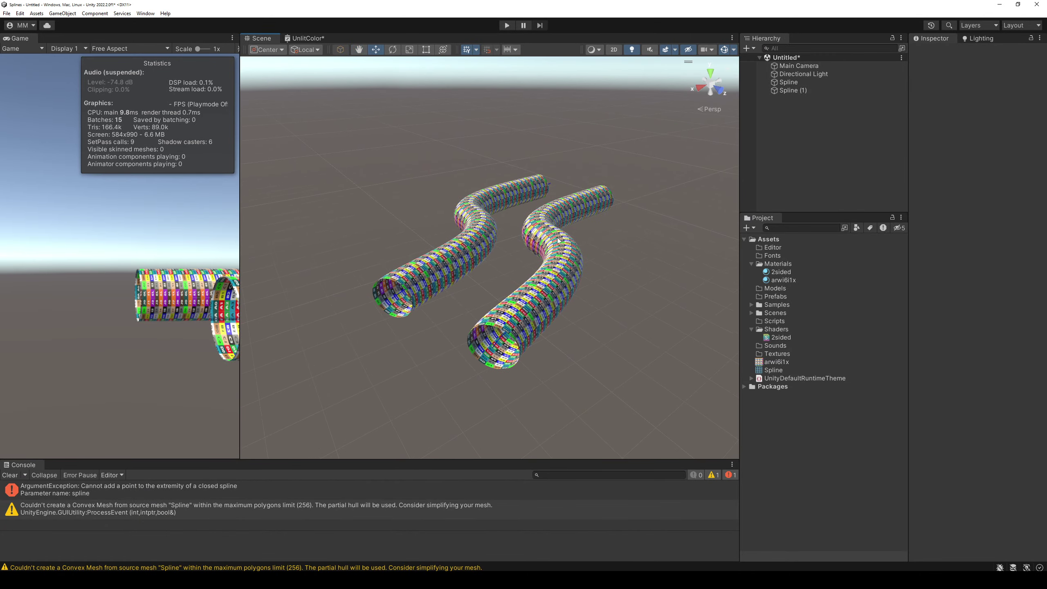
Frame the right-hand tube, then close the editor window to raise the UnlitColor save prompt
{"action": "left_click", "coordinate": [490, 244]}
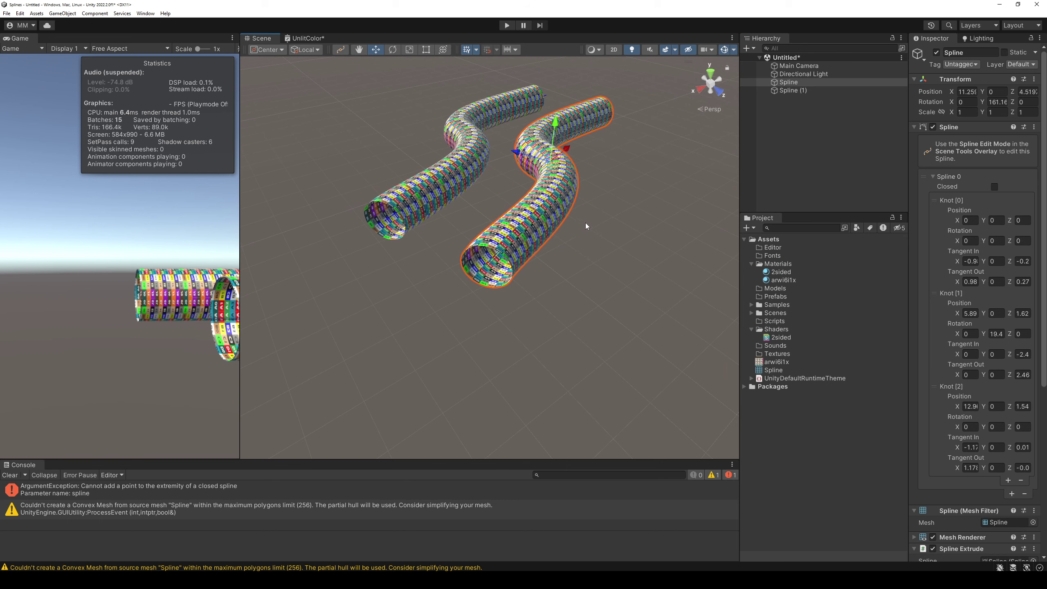
{"action": "key", "text": "f"}
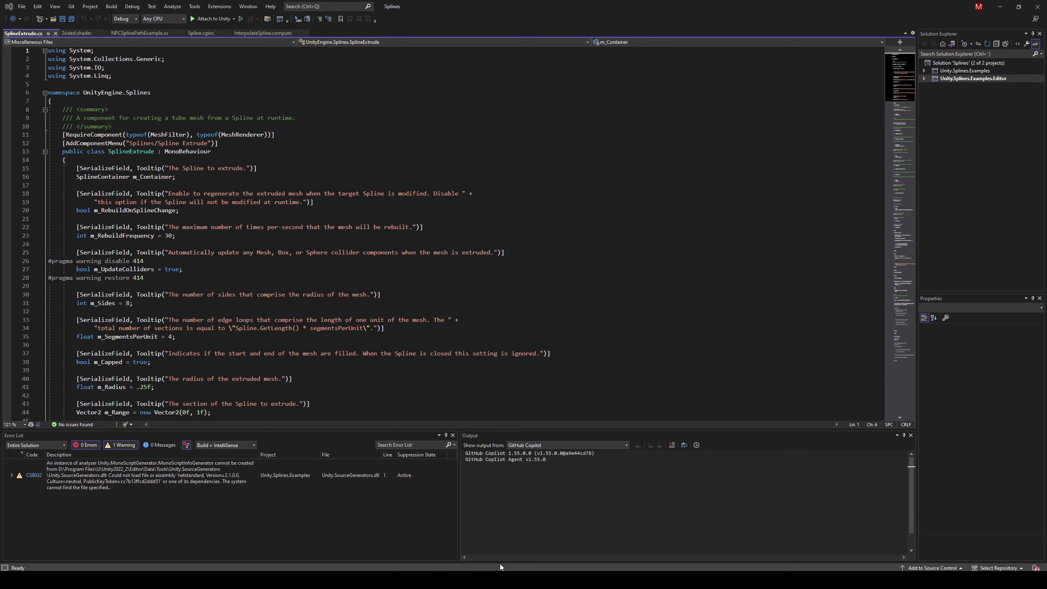
{"action": "right_click", "coordinate": [500, 564]}
{"action": "left_click", "coordinate": [450, 563]}
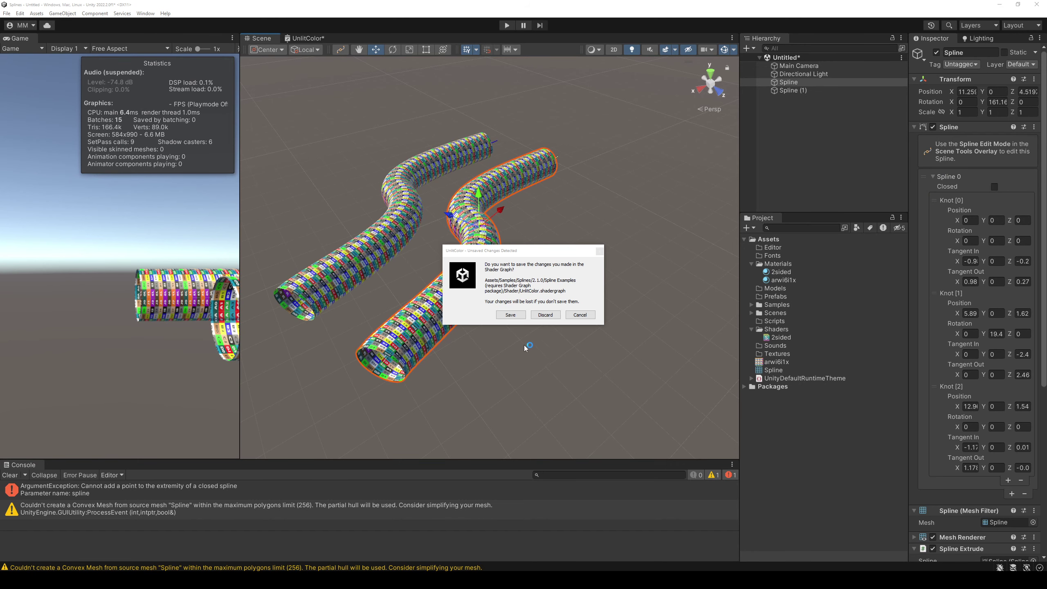